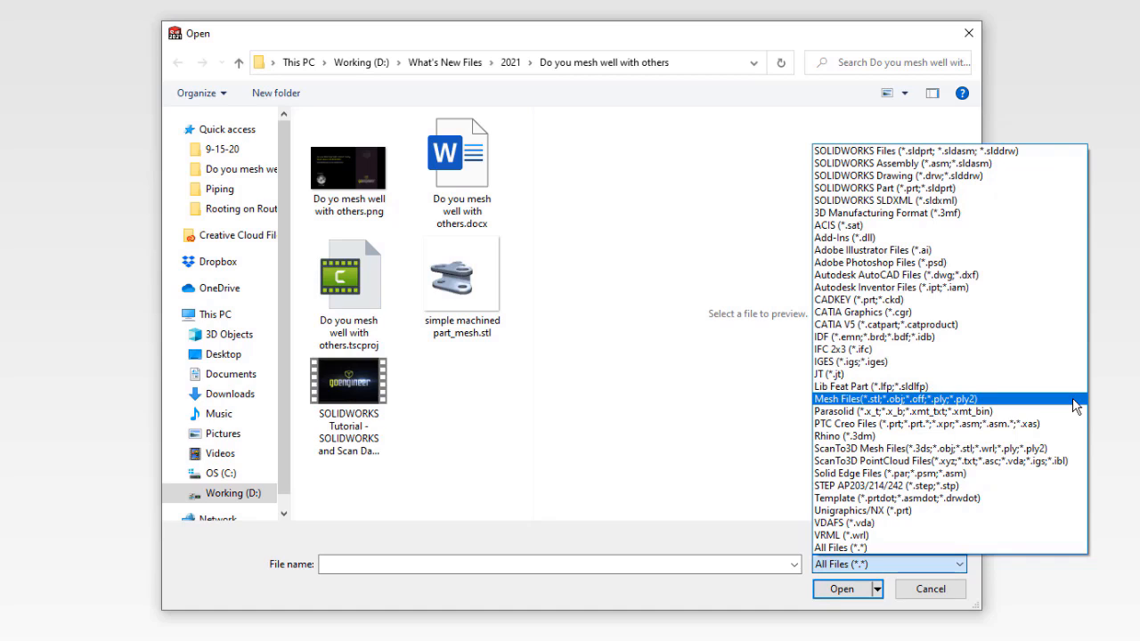
Step: Filter the file list to Mesh Files and select simple machined part_mesh.stl
left_click(1074, 400)
left_click(349, 170)
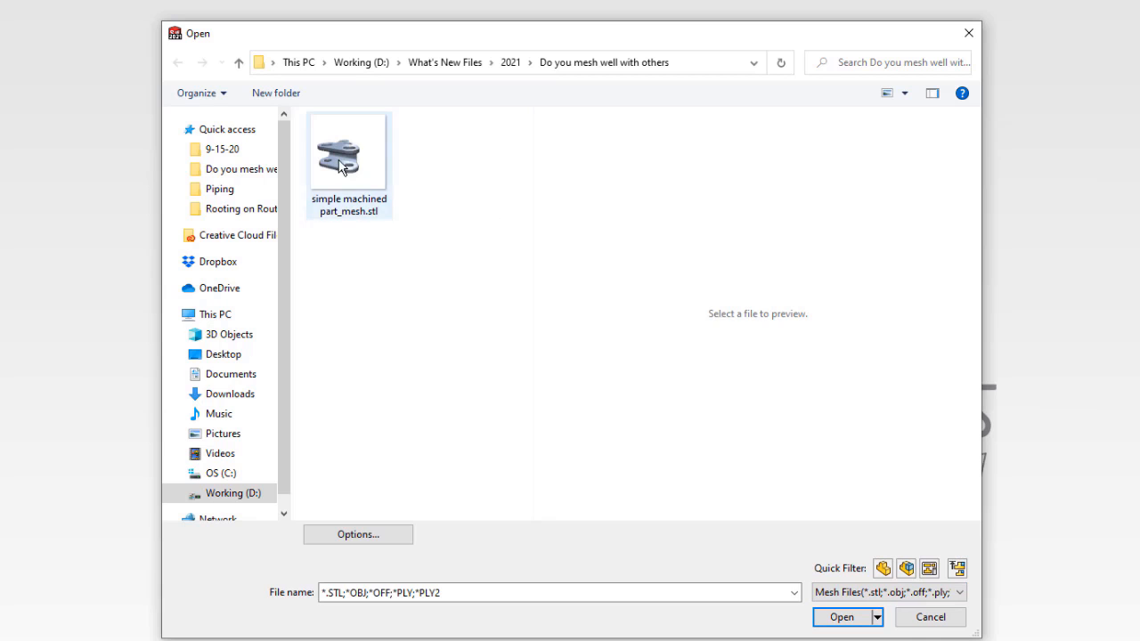
Step: Open the import options and review the STL/OBJ/OFF/PLY/PLY2 and General import settings
left_click(393, 533)
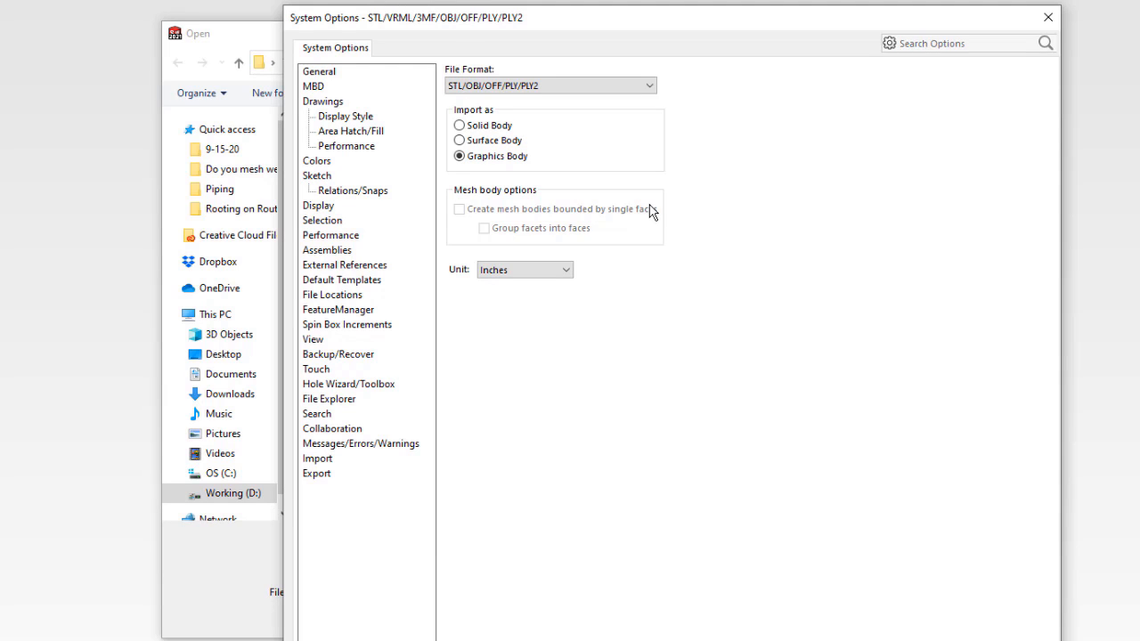
left_click(649, 89)
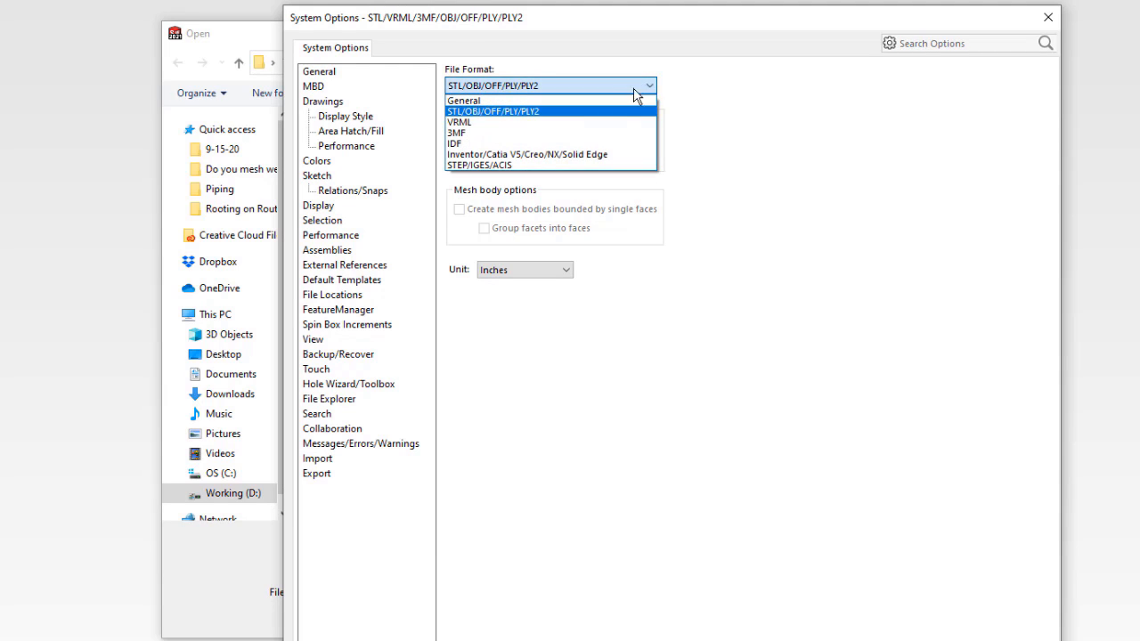
left_click(619, 100)
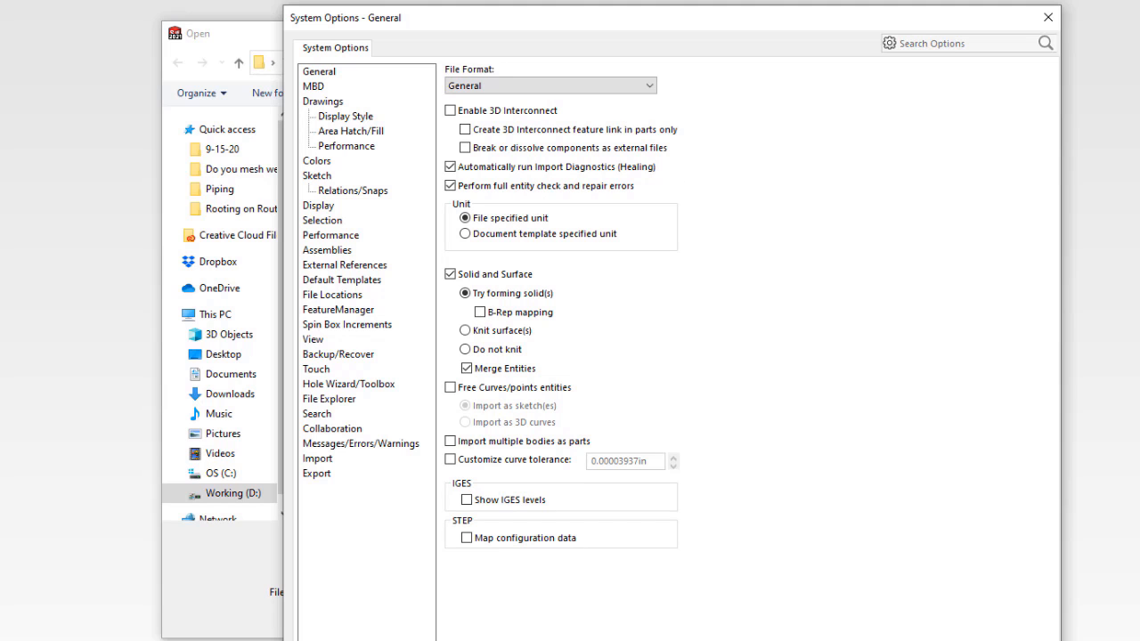
left_click(845, 640)
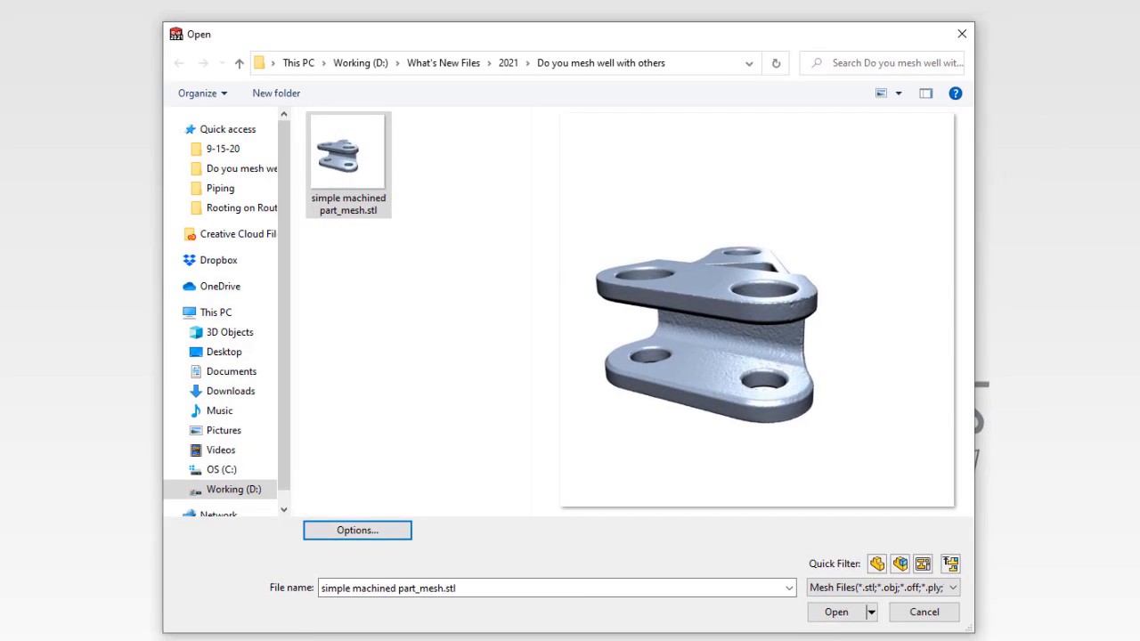
Step: Open the mesh file as a graphics body and expand the Graphic1 feature in the tree
left_click(843, 614)
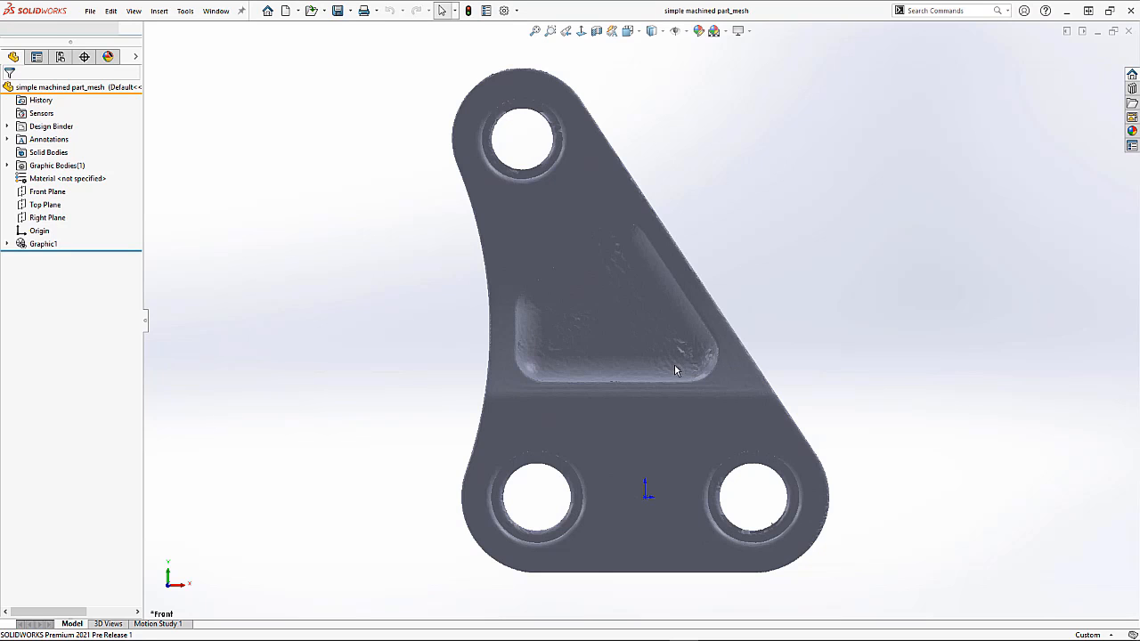
middle_click_drag(648, 390, 709, 411)
left_click(7, 292)
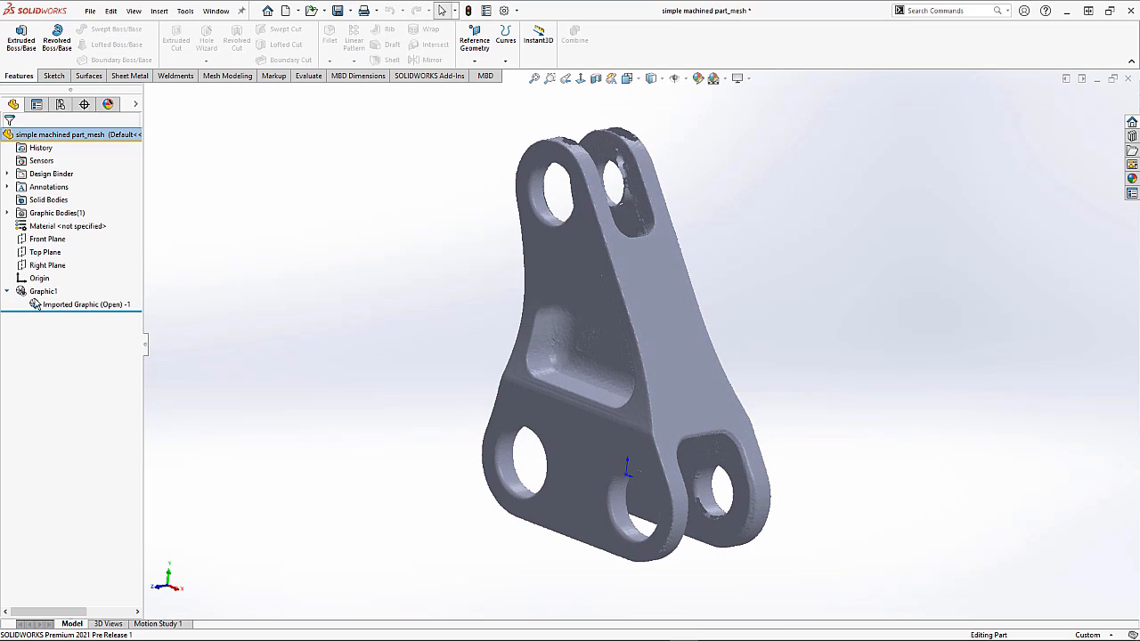
Step: Select the imported graphic in the tree to highlight the mesh body
left_click(55, 306)
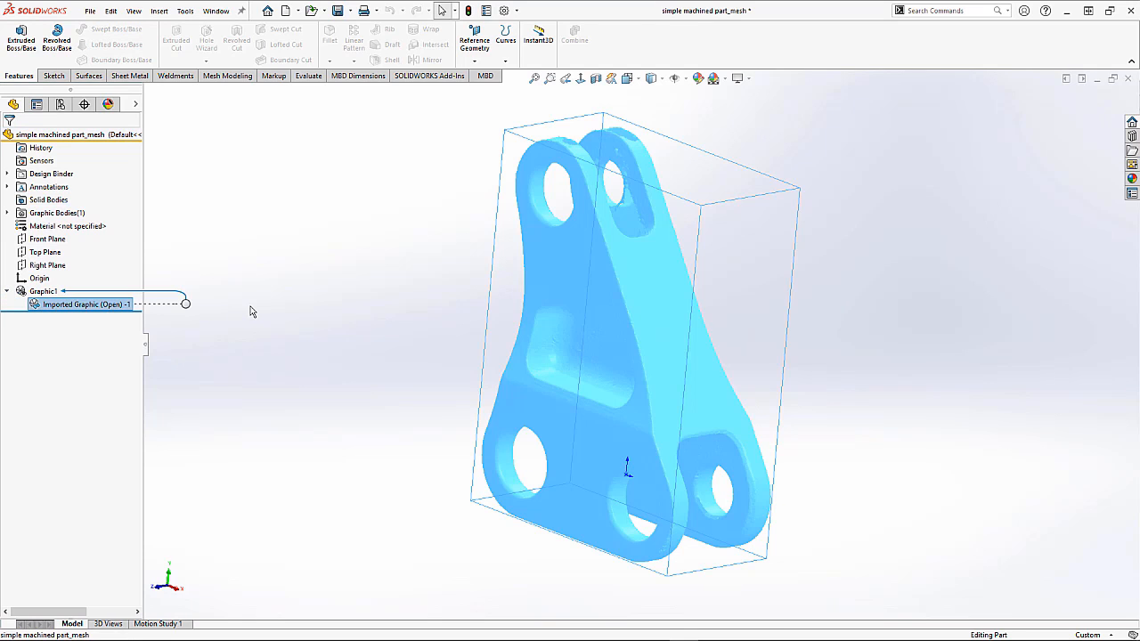
left_click(251, 312)
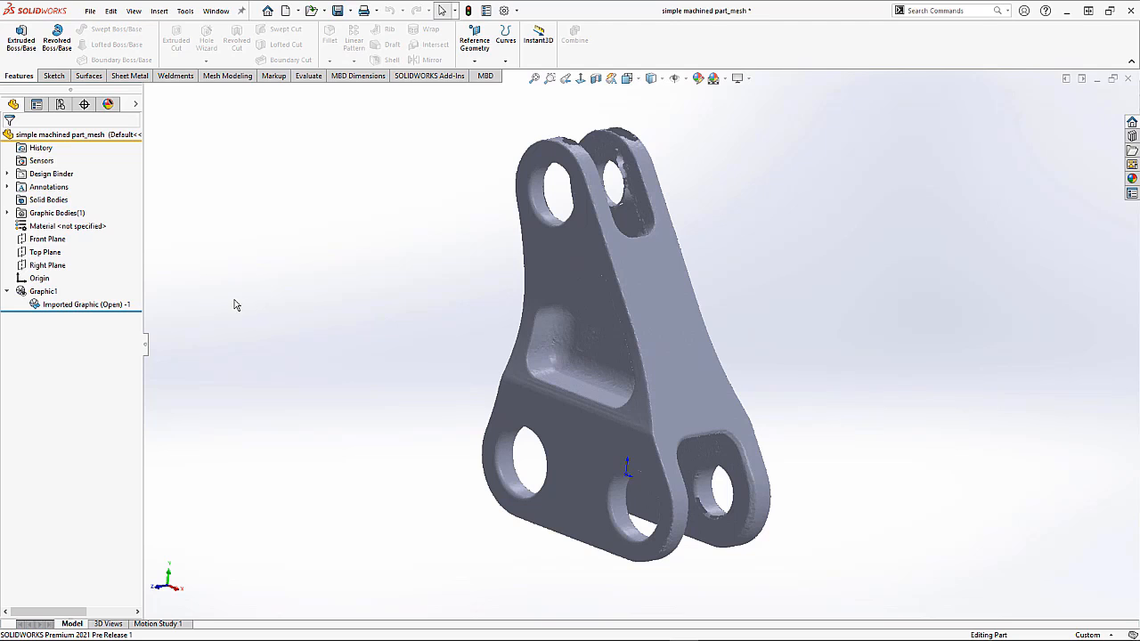
Step: Switch to the Mesh Modeling tab and browse the list of available command tabs
left_click(205, 77)
right_click(205, 77)
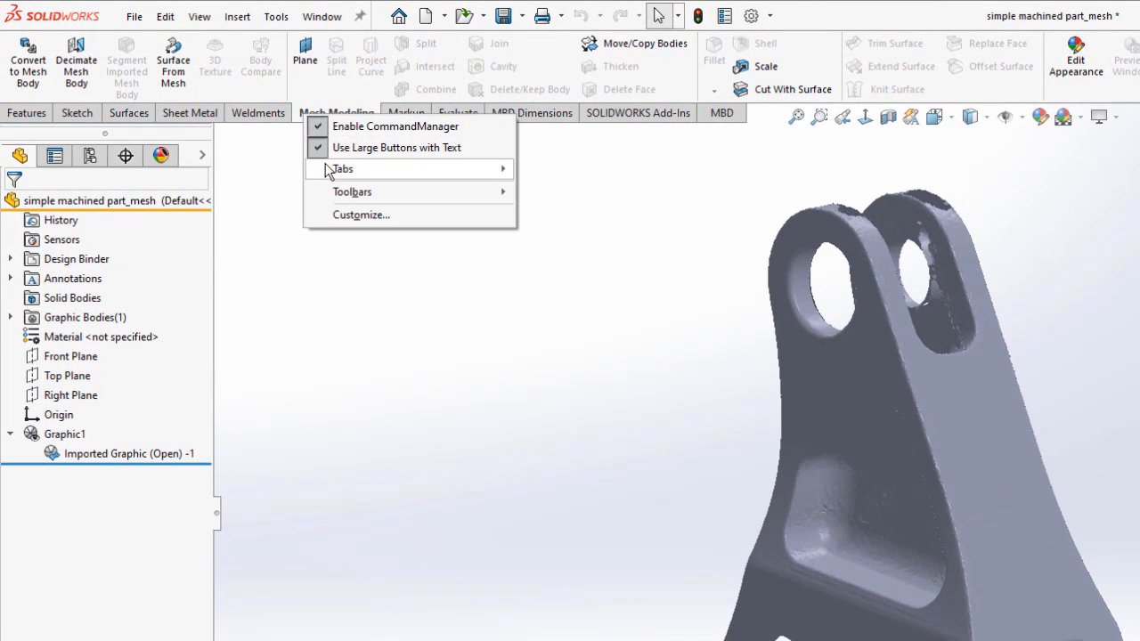
mouse_move(323, 175)
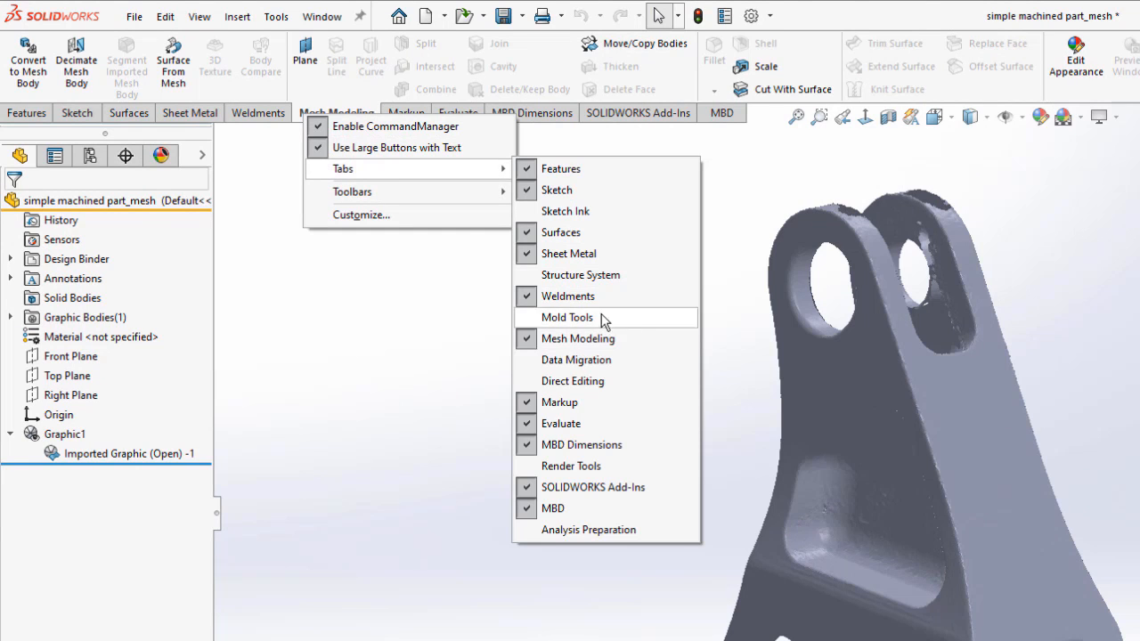
left_click(422, 296)
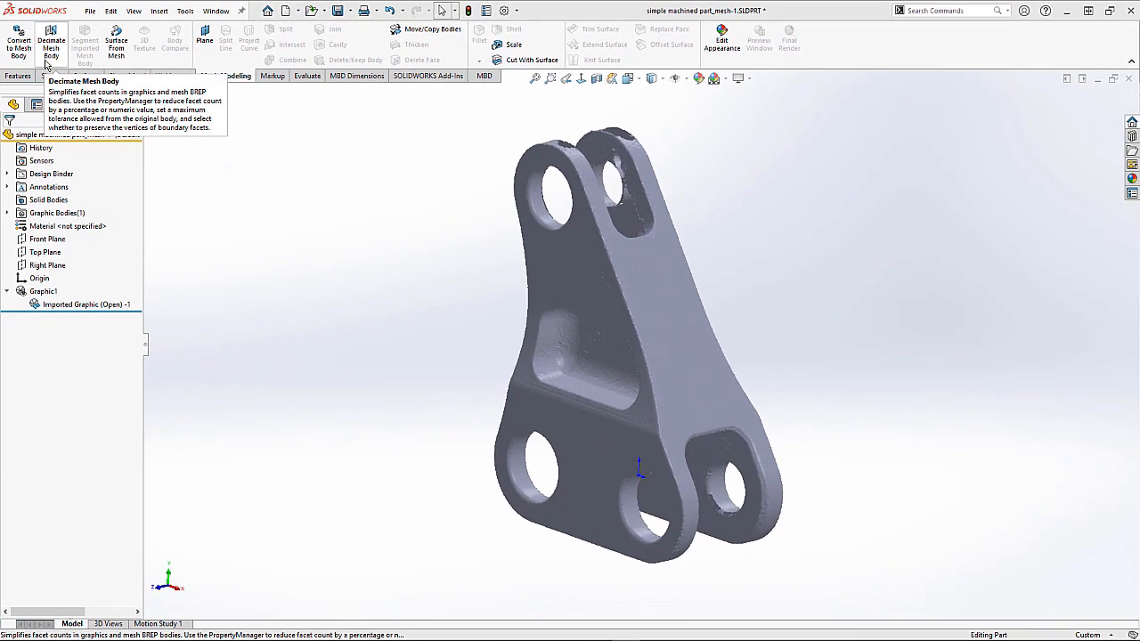
Step: Examine the mesh with a graphics-only section view through the Front Plane, then turn the section view off
left_click(597, 79)
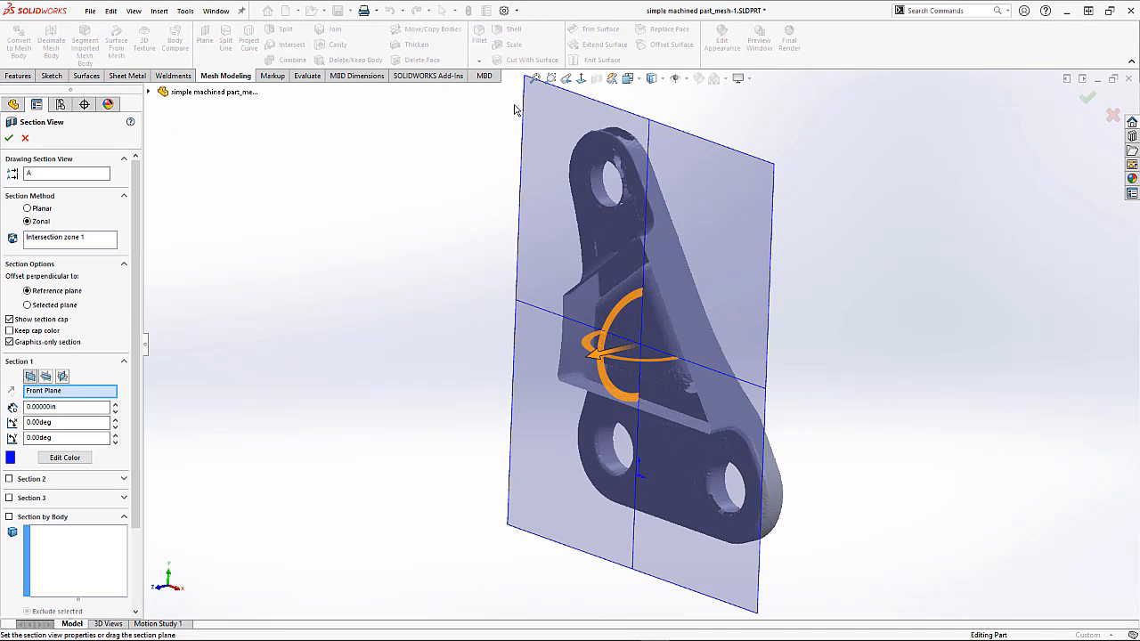
left_click(11, 342)
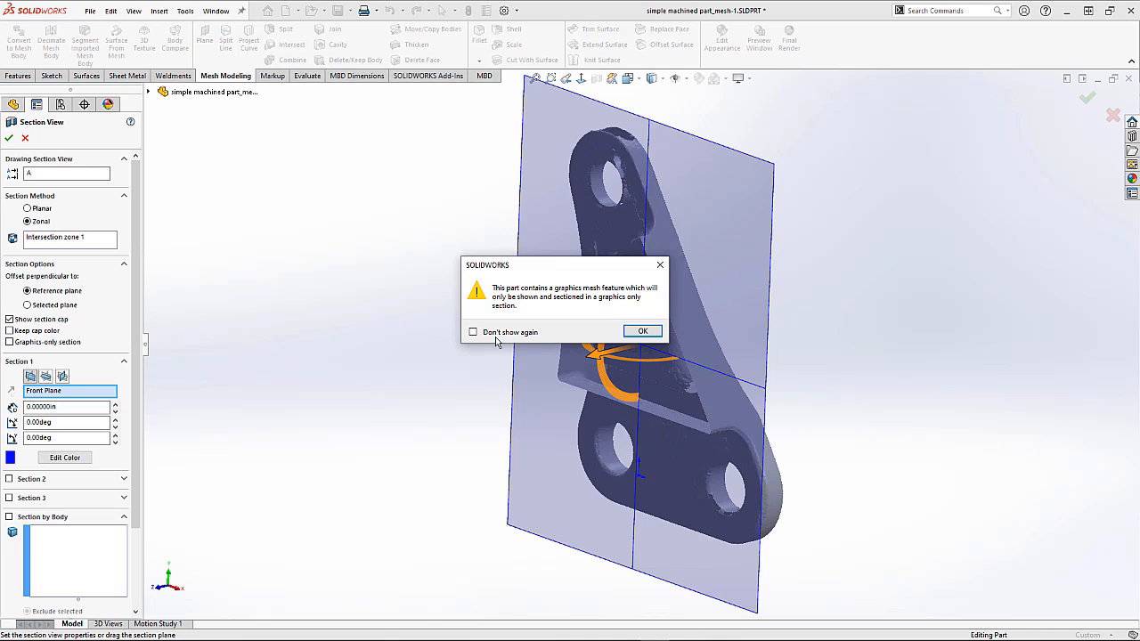
left_click(638, 332)
left_click(35, 343)
left_click_drag(604, 359, 580, 364)
left_click(10, 138)
middle_click_drag(409, 258, 489, 260)
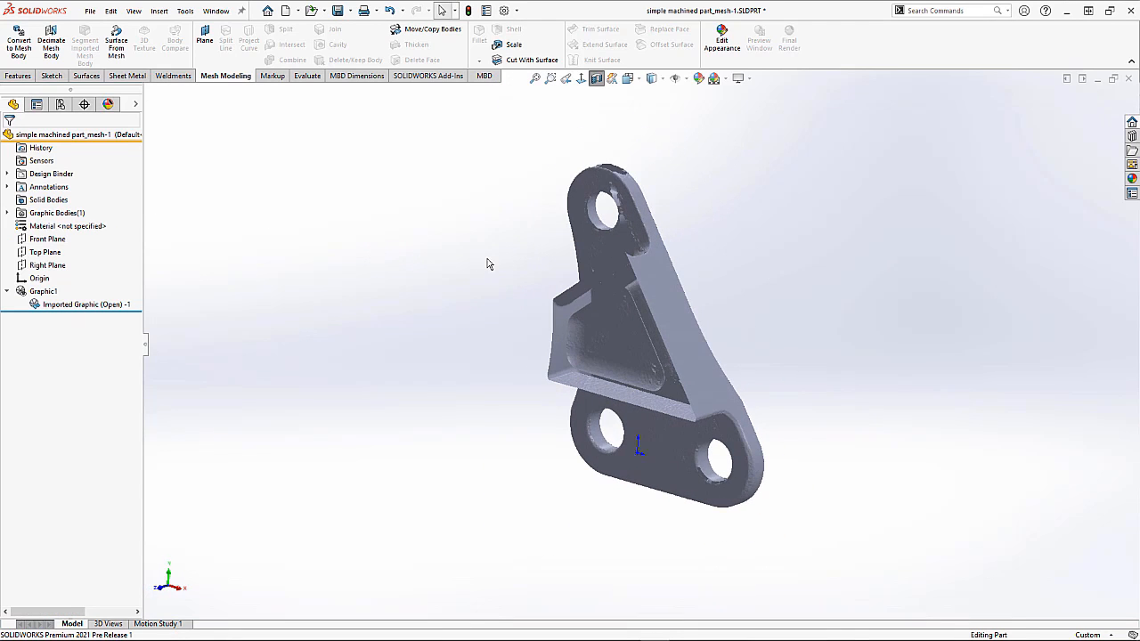
left_click(597, 78)
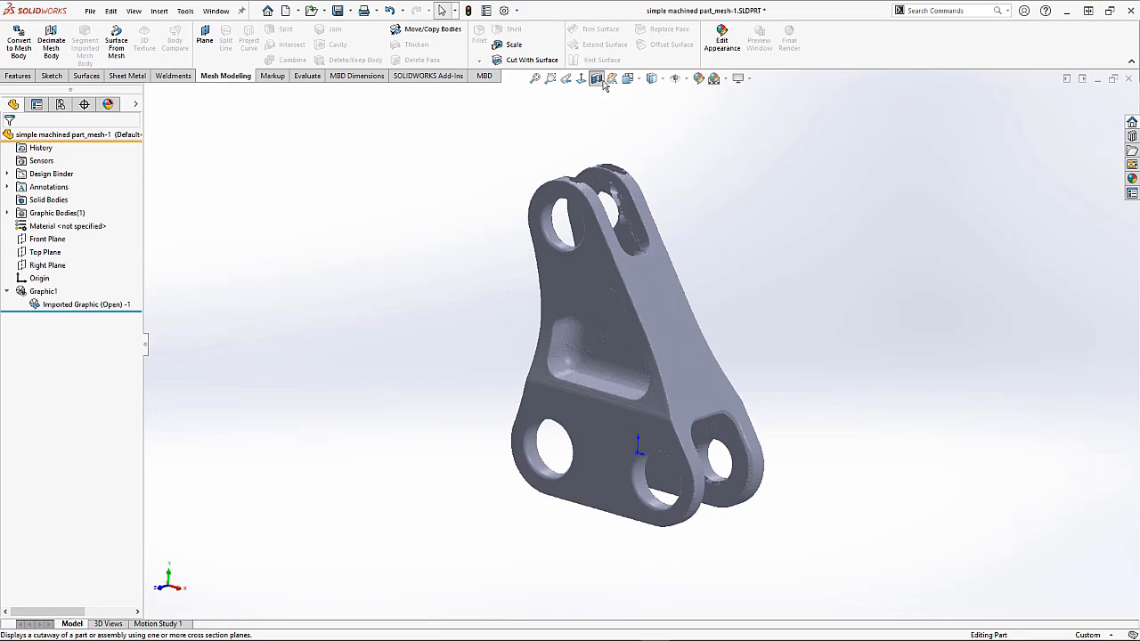
Step: Compare the Shaded With Edges and Shaded display styles on the mesh
left_click(664, 80)
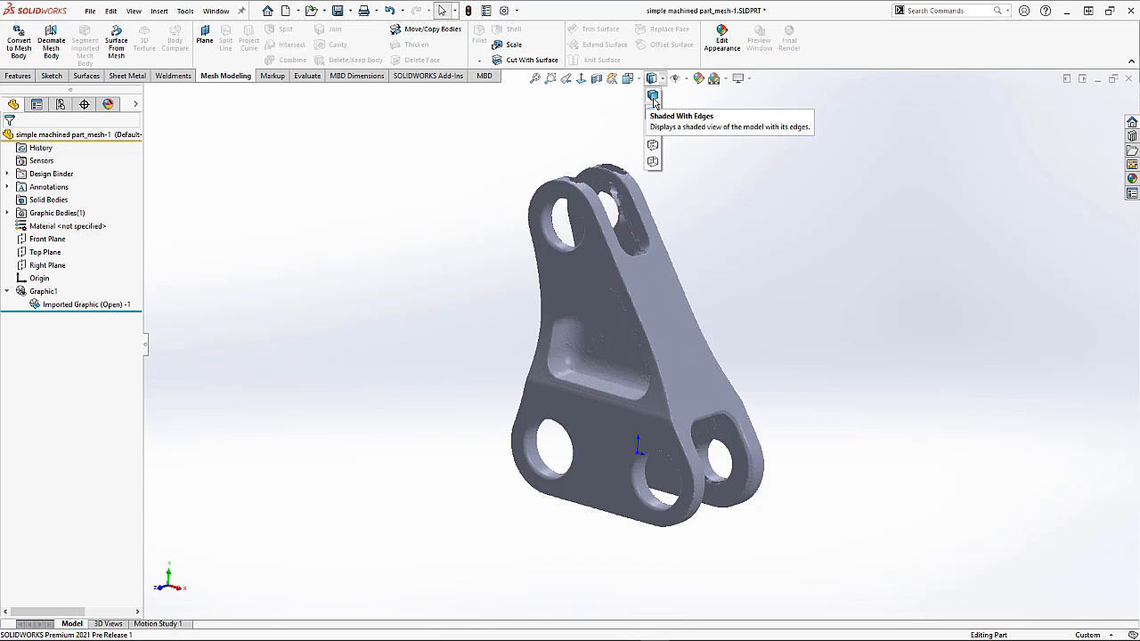
left_click(654, 96)
middle_click_drag(753, 270, 725, 259)
left_click(653, 78)
left_click(654, 112)
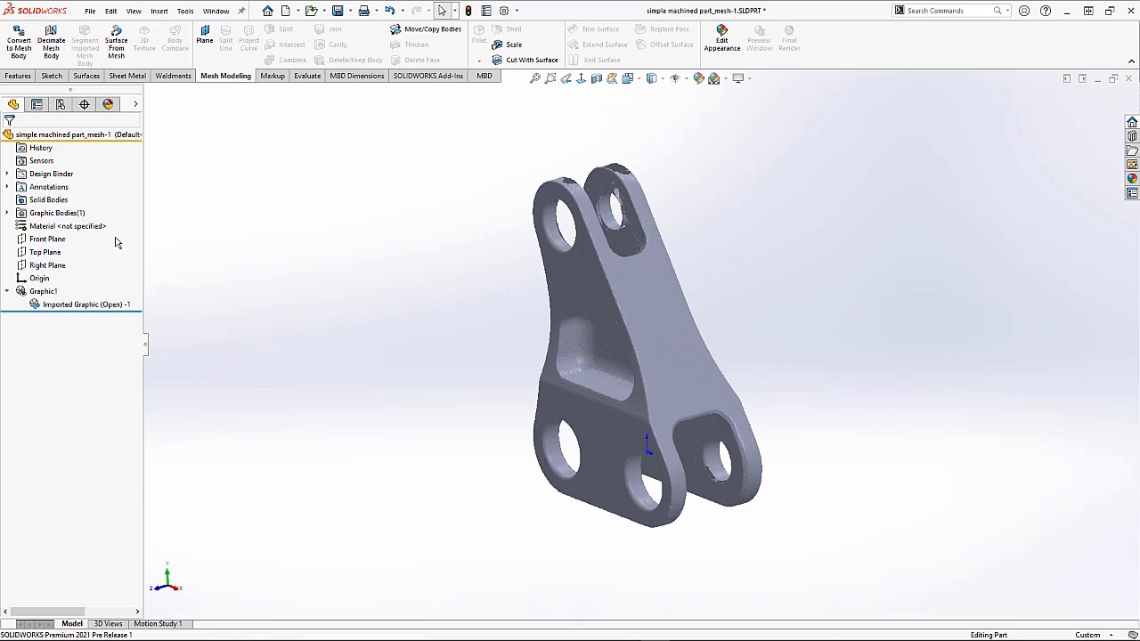
Step: Select the Front Plane to see where it lies relative to the mesh
left_click(51, 240)
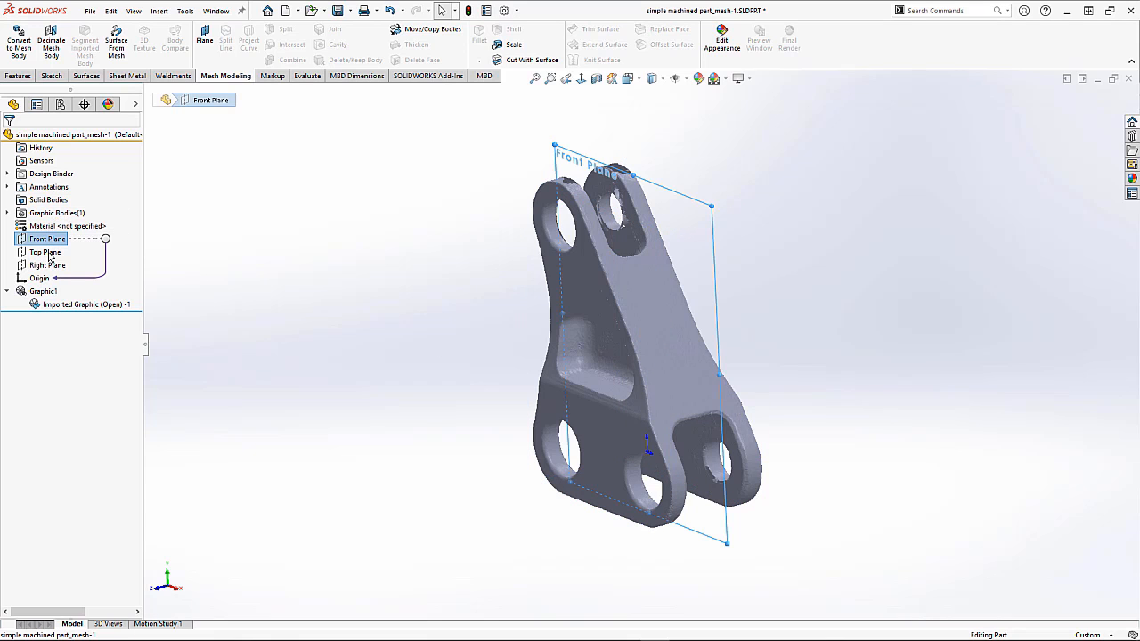
middle_click_drag(414, 312, 543, 290)
left_click(668, 127)
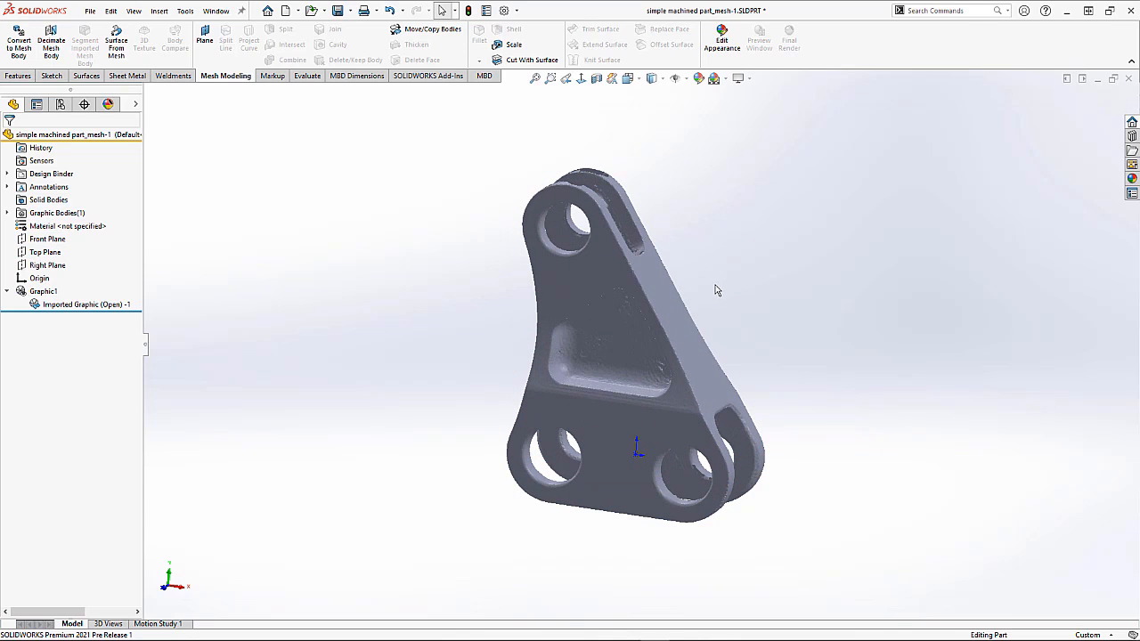
Step: Start Surface From Mesh in isometric view and review its plane, sphere, cylinder and cone facet options
key("ctrl+7")
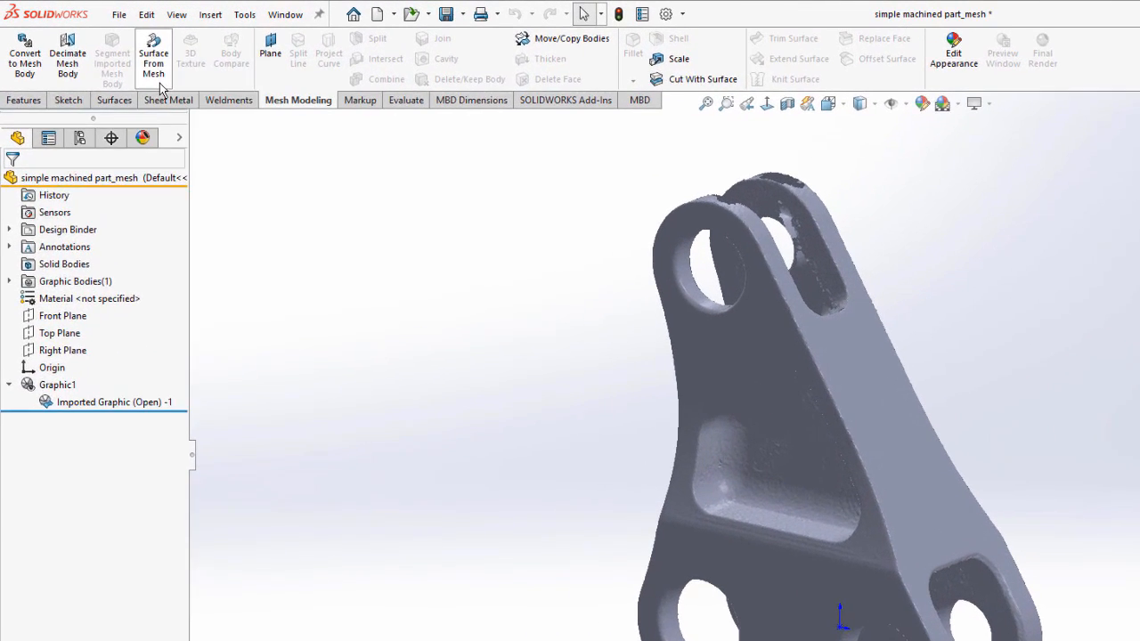
left_click(117, 49)
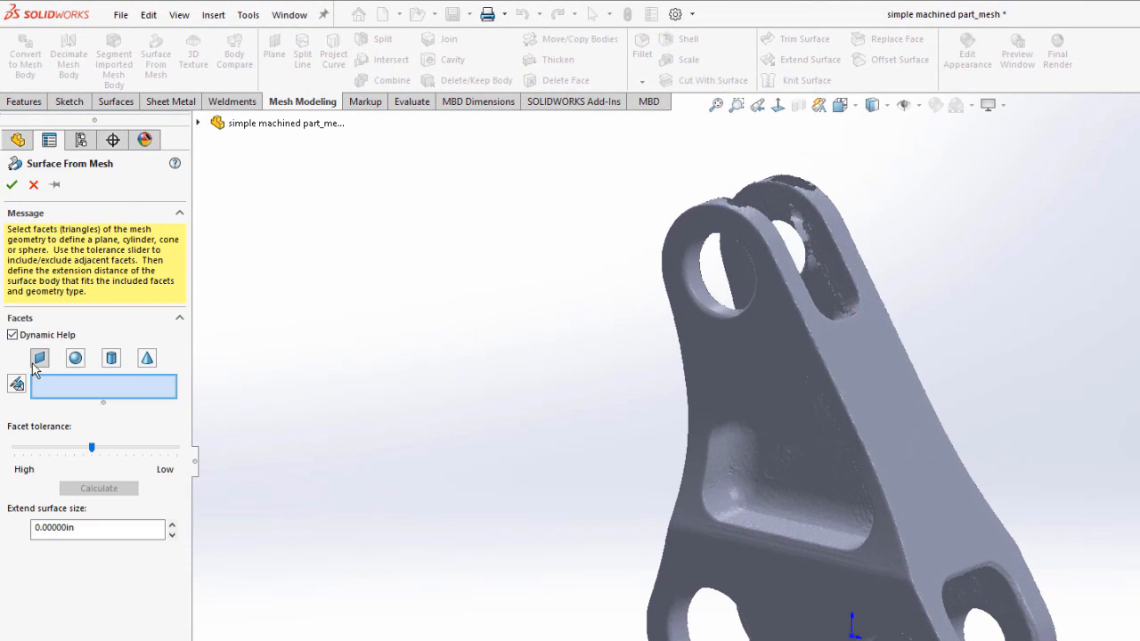
mouse_move(39, 363)
mouse_move(75, 361)
mouse_move(111, 363)
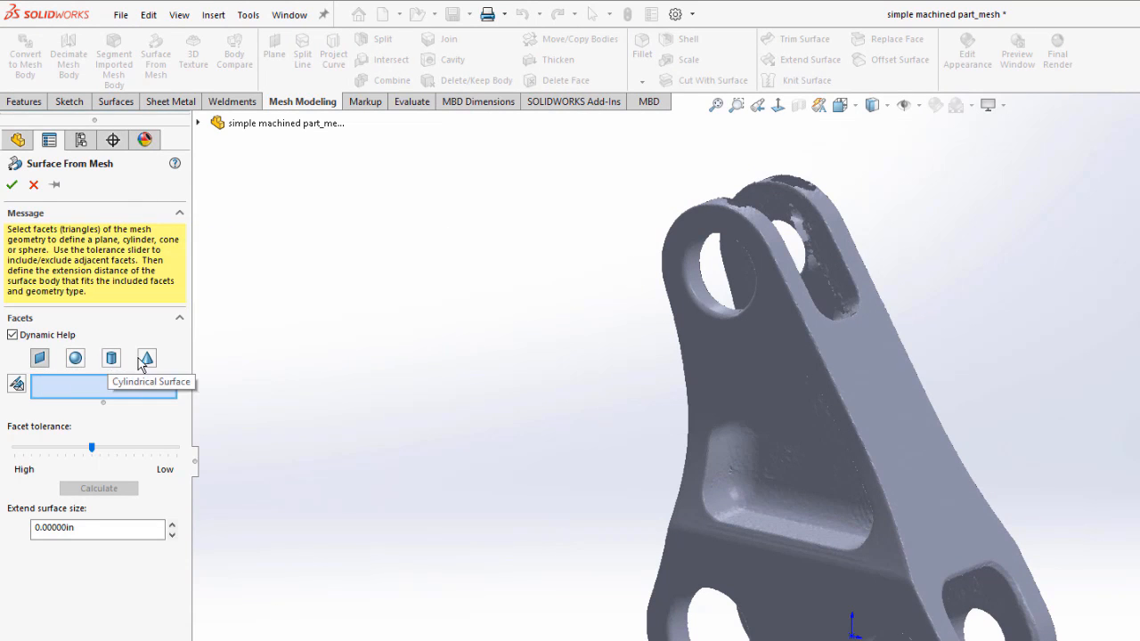
mouse_move(145, 366)
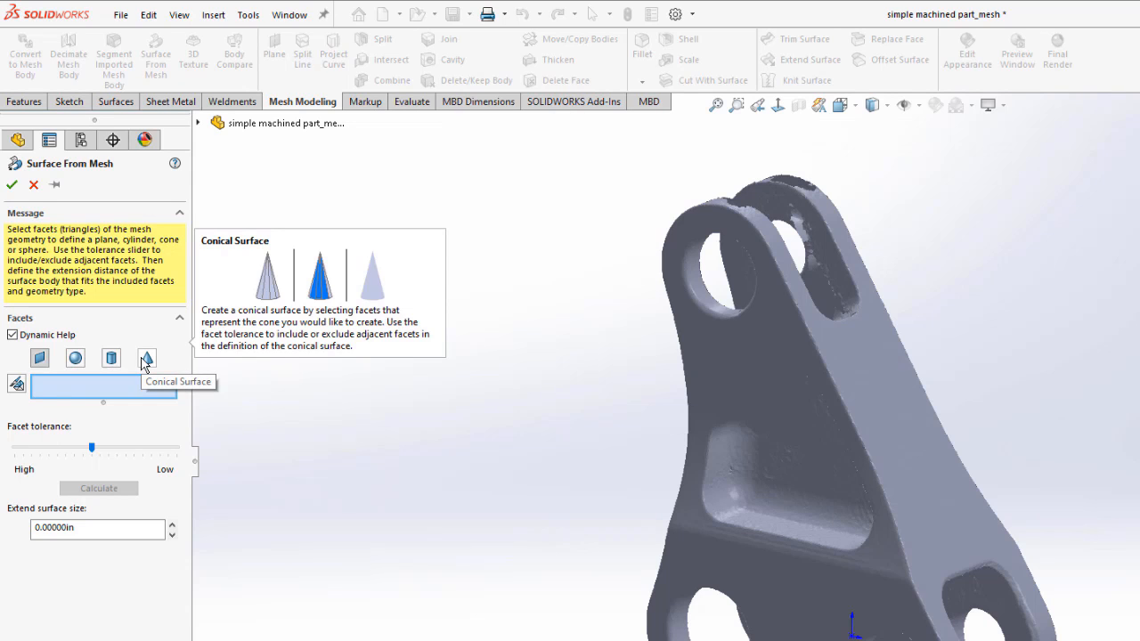
Step: Paint-select mesh facets with a reduced brush size and create a surface from them
right_click(493, 437)
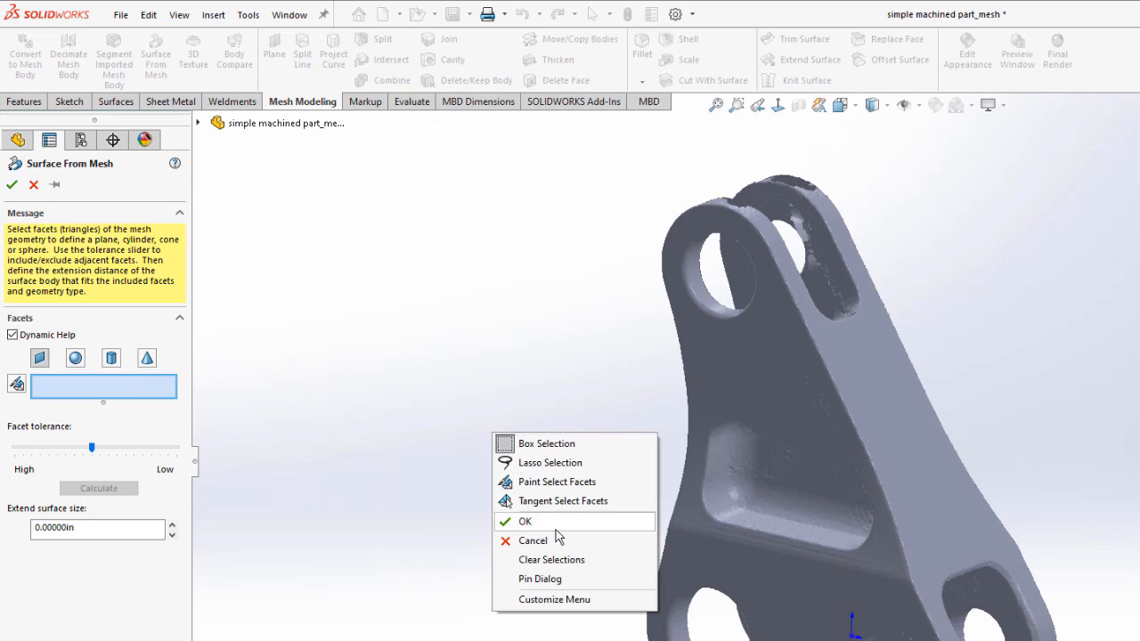
left_click(638, 482)
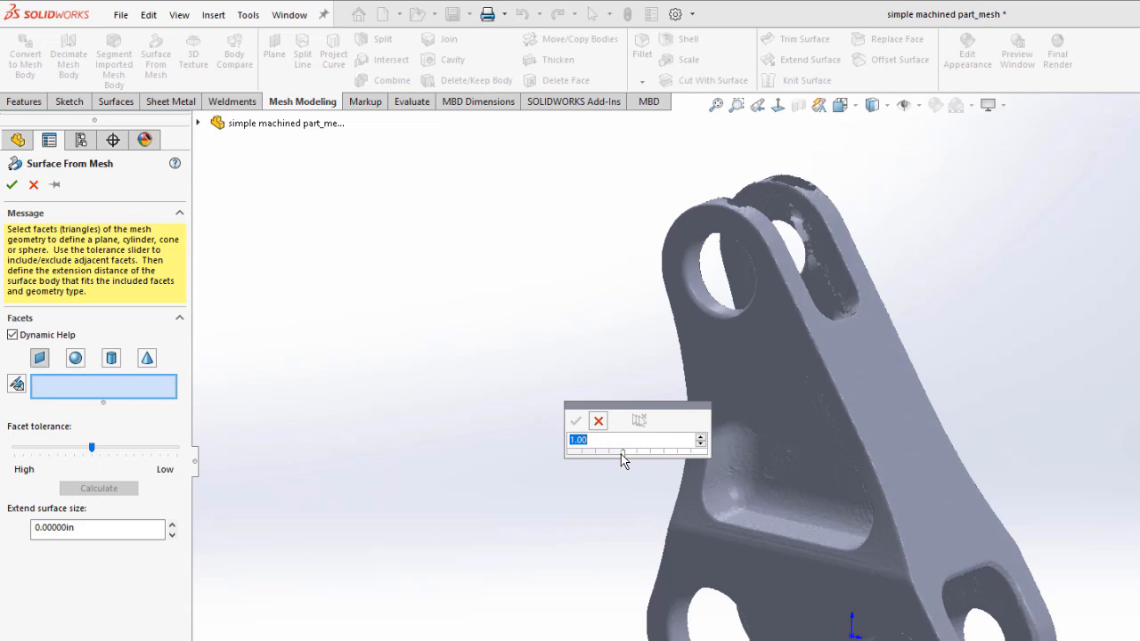
left_click_drag(623, 454, 594, 455)
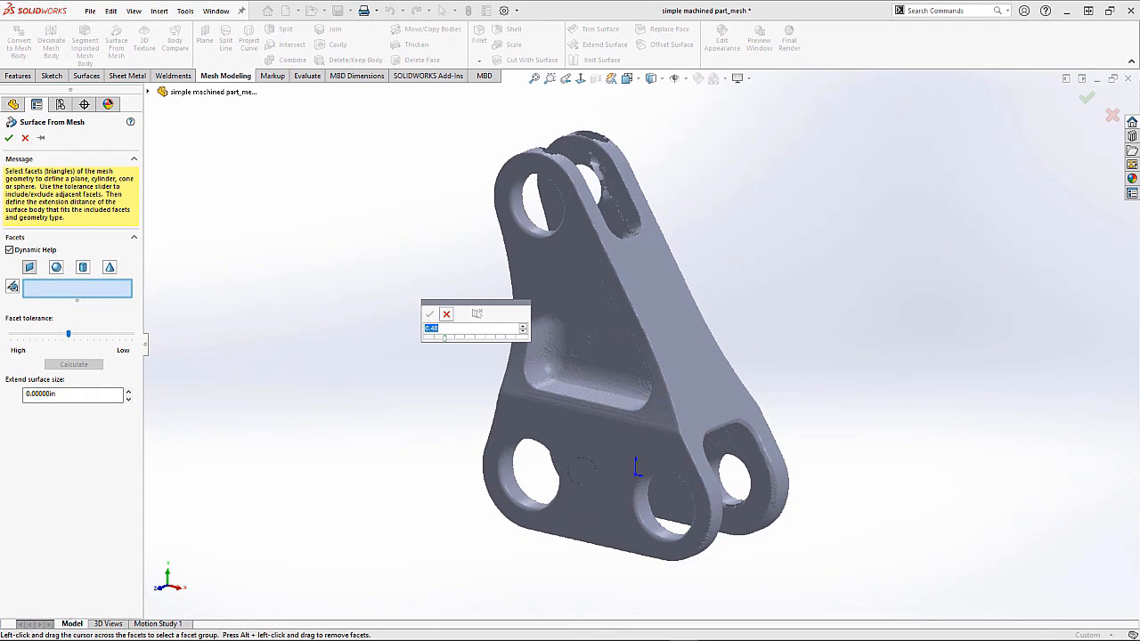
mouse_move(581, 470)
left_mouse_down()
mouse_move(588, 494)
mouse_move(594, 445)
mouse_move(579, 461)
mouse_move(591, 502)
mouse_move(600, 506)
mouse_move(602, 465)
mouse_move(611, 503)
mouse_move(588, 515)
mouse_move(580, 496)
left_mouse_up()
left_click(430, 314)
left_click(9, 138)
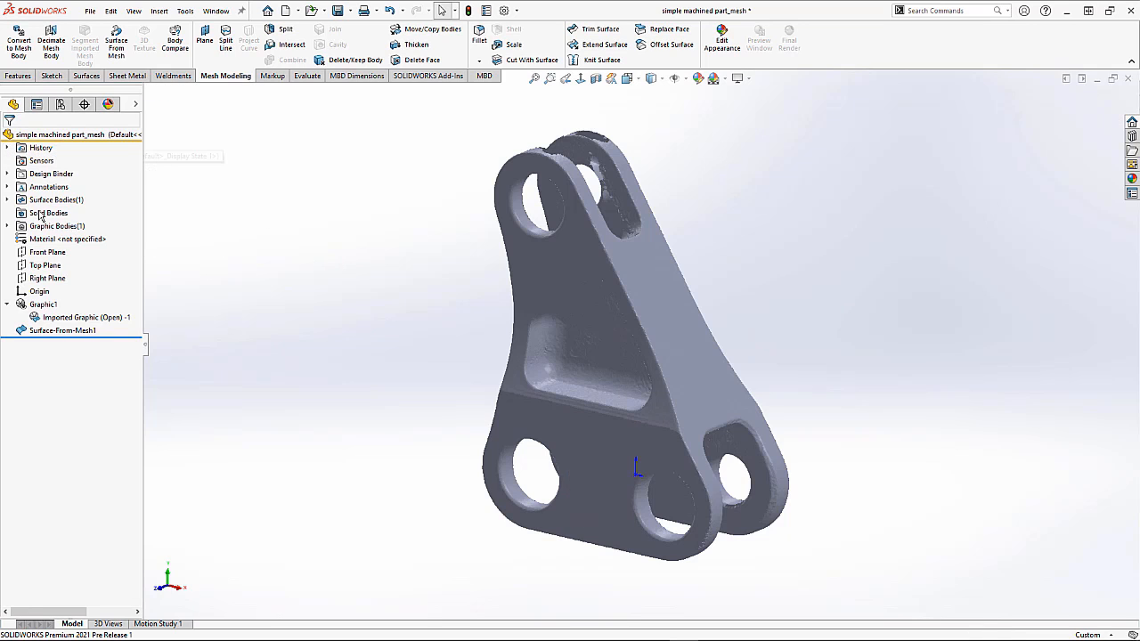
Step: Expand the Surface Bodies folder to inspect the new surface body
left_click(8, 202)
left_click(44, 214)
middle_click_drag(400, 294, 235, 256)
left_click(235, 256)
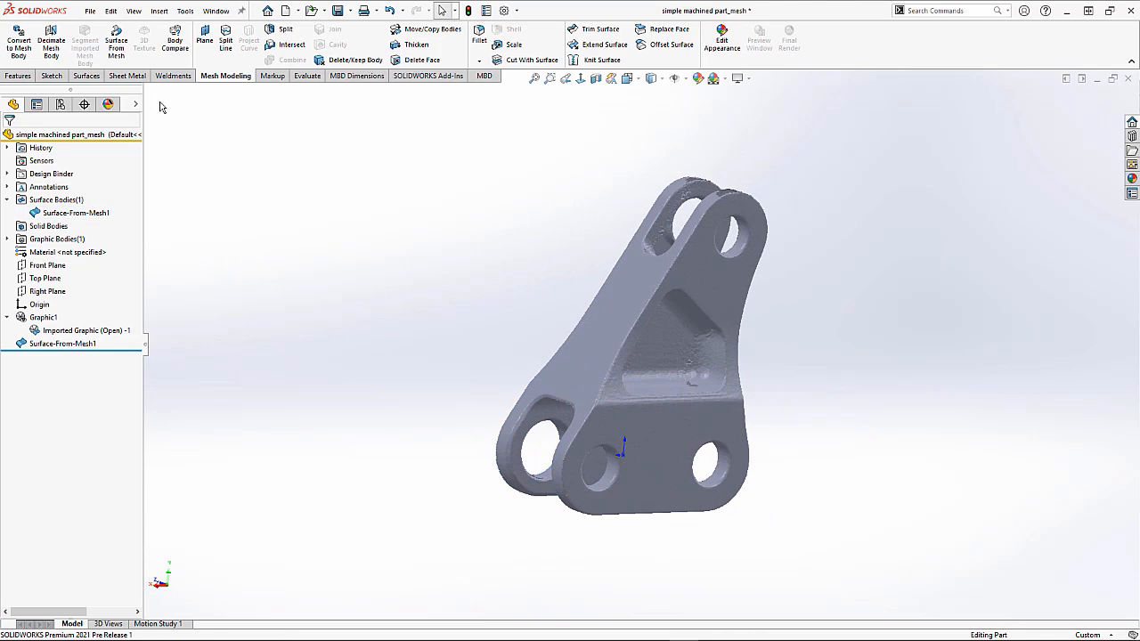
Step: Create a second surface from mesh by tangent-selecting the lower flat face's facets with a 2 deg angle tolerance
left_click(123, 65)
right_click(373, 276)
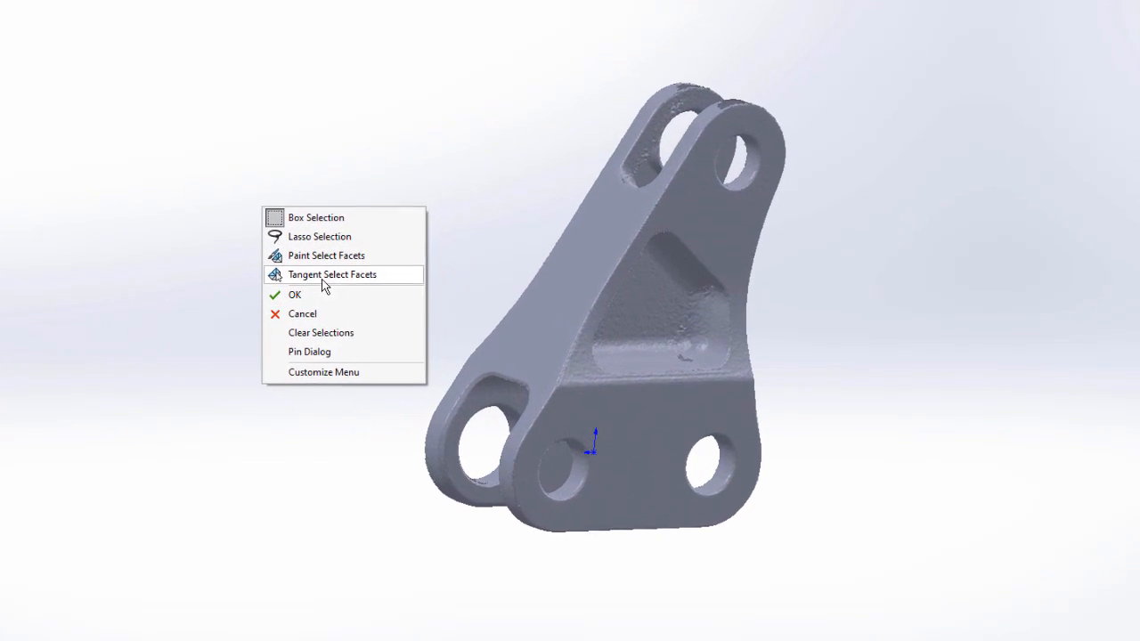
left_click(422, 324)
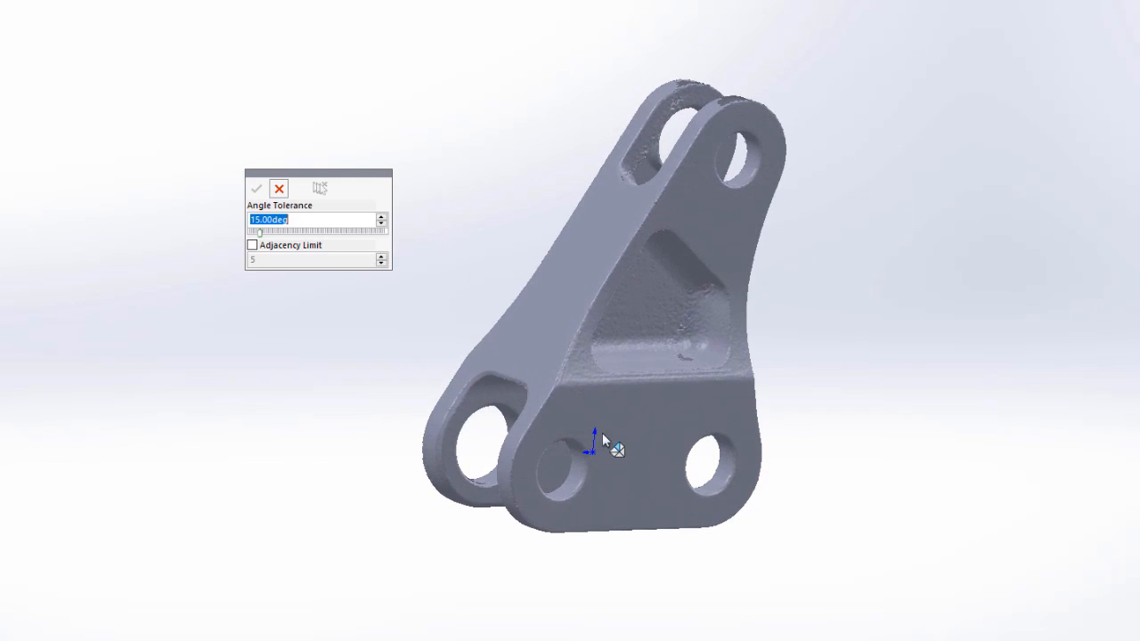
left_click(632, 443)
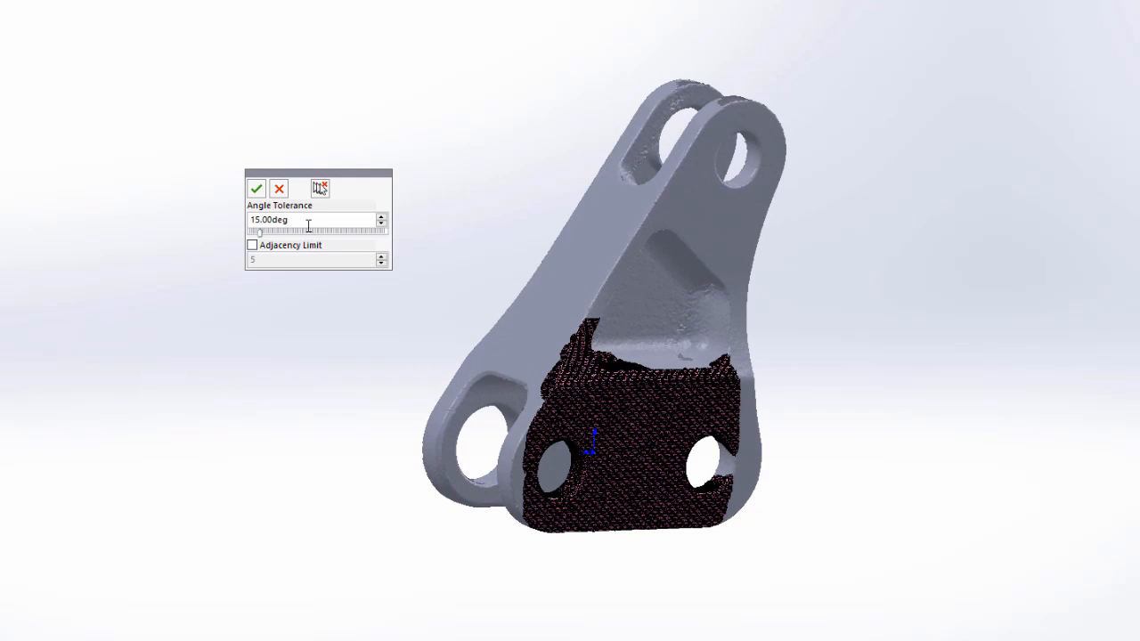
double_click(254, 220)
type("2")
left_click(256, 189)
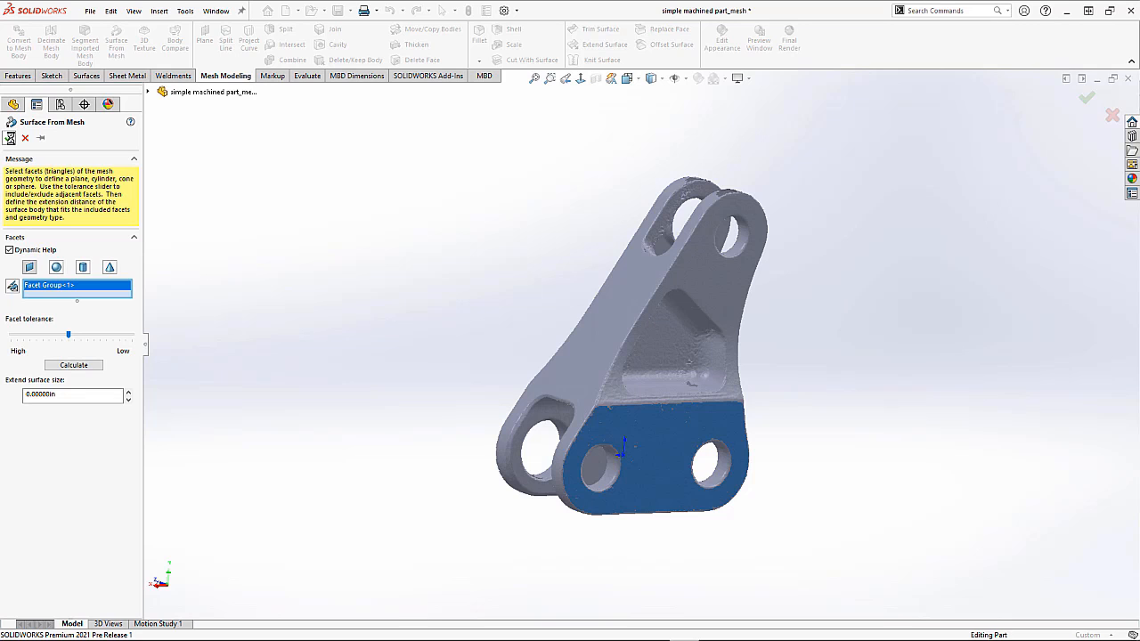
key("Return")
Step: Return to the isometric view and save the part
middle_click_drag(400, 316, 588, 326)
key("ctrl+7")
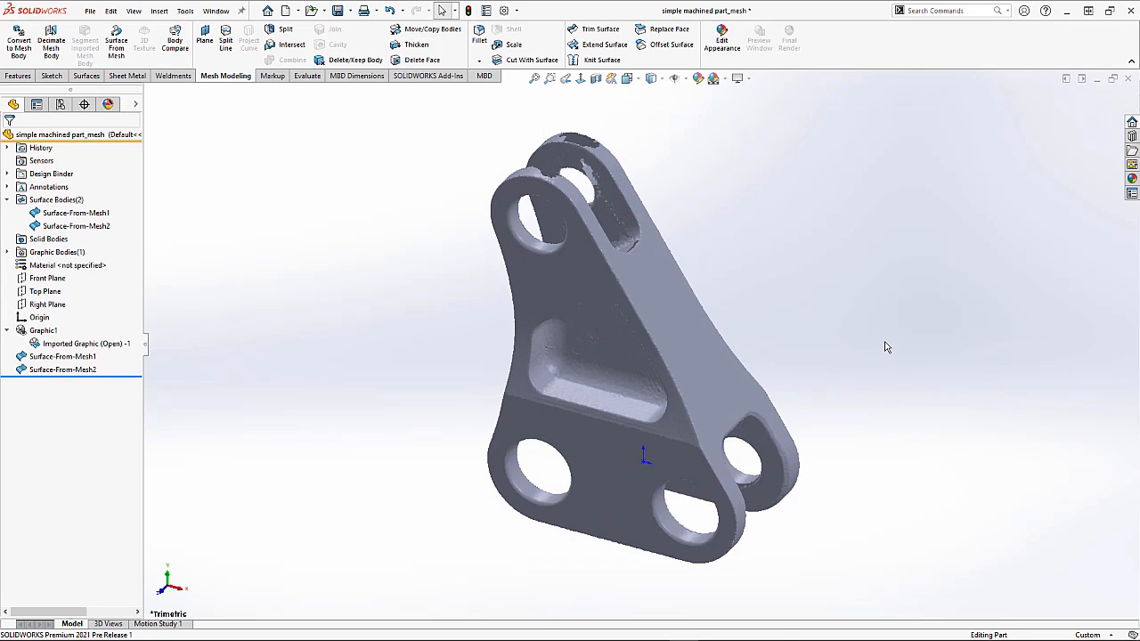
key("ctrl+s")
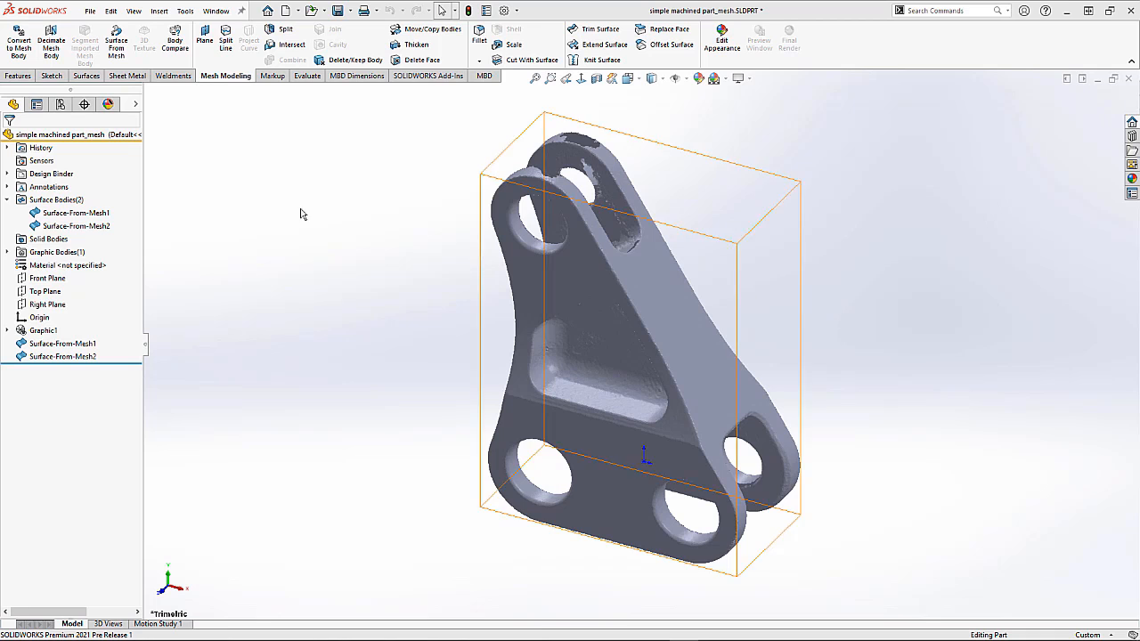
Step: Hide the Graphic1 mesh body so only the two surface bodies remain visible
left_click(56, 215)
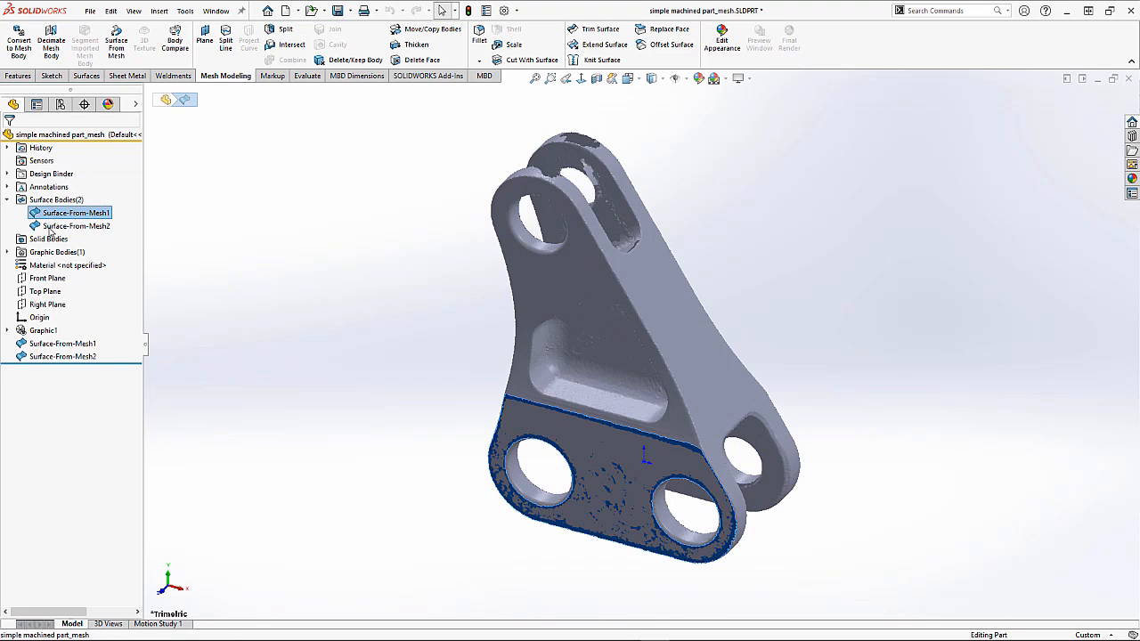
left_click(51, 227, "ctrl")
left_click(44, 330)
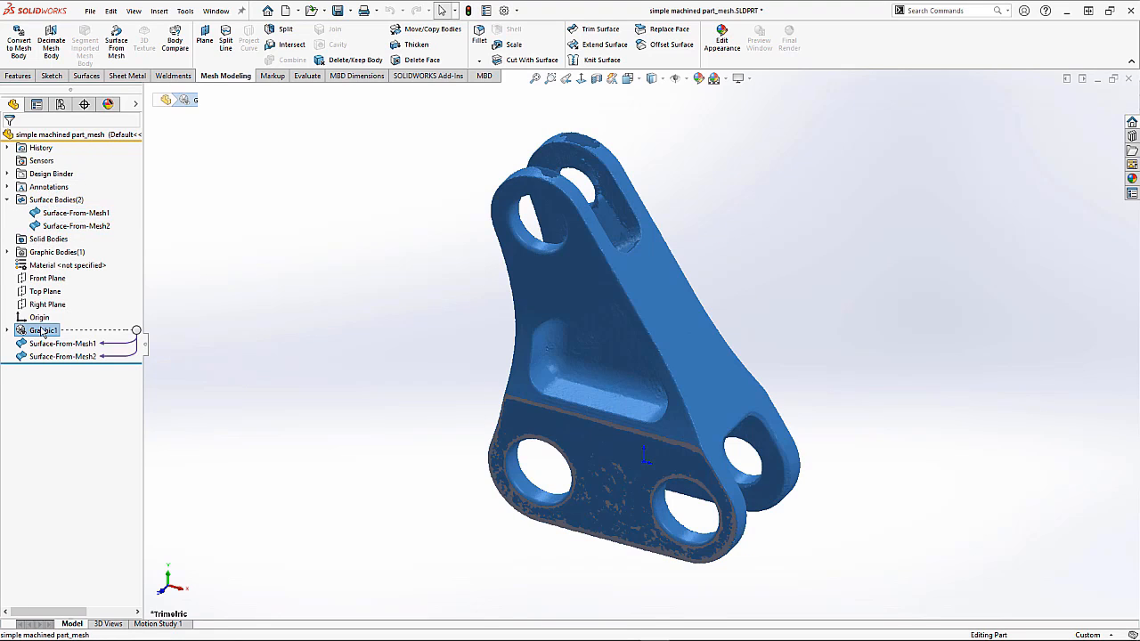
right_click(42, 331)
left_click(53, 350)
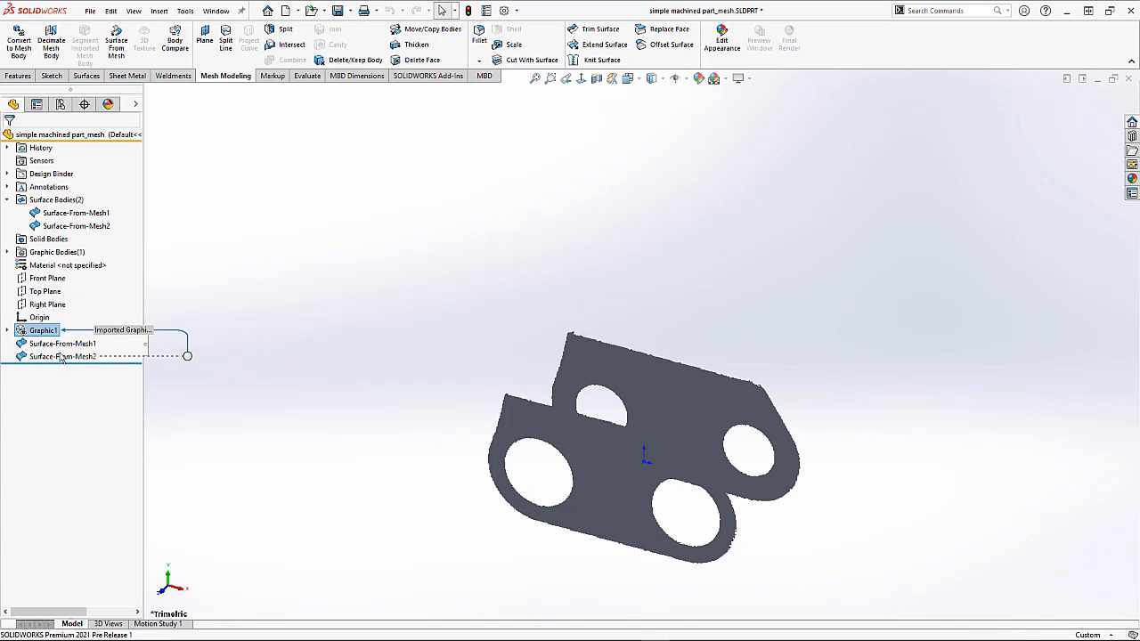
Step: Orbit and zoom the view, then select both surface bodies to check the angle between them
left_click(47, 277)
left_click(719, 498, "ctrl")
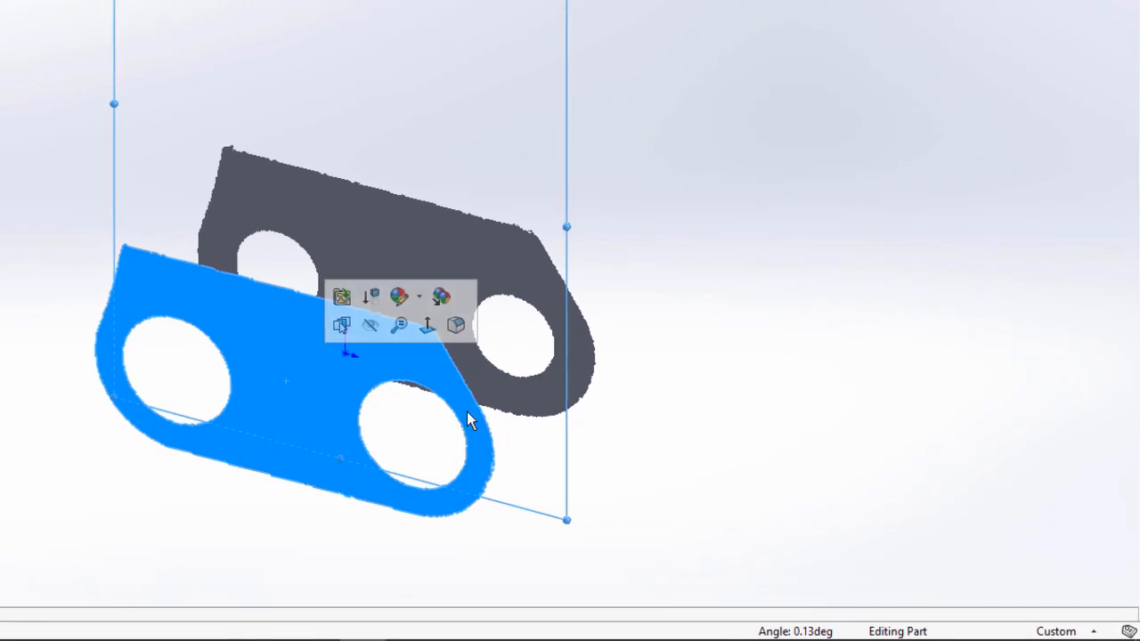
middle_click_drag(725, 458, 626, 381)
scroll(629, 378, "up", 1)
left_click(633, 371)
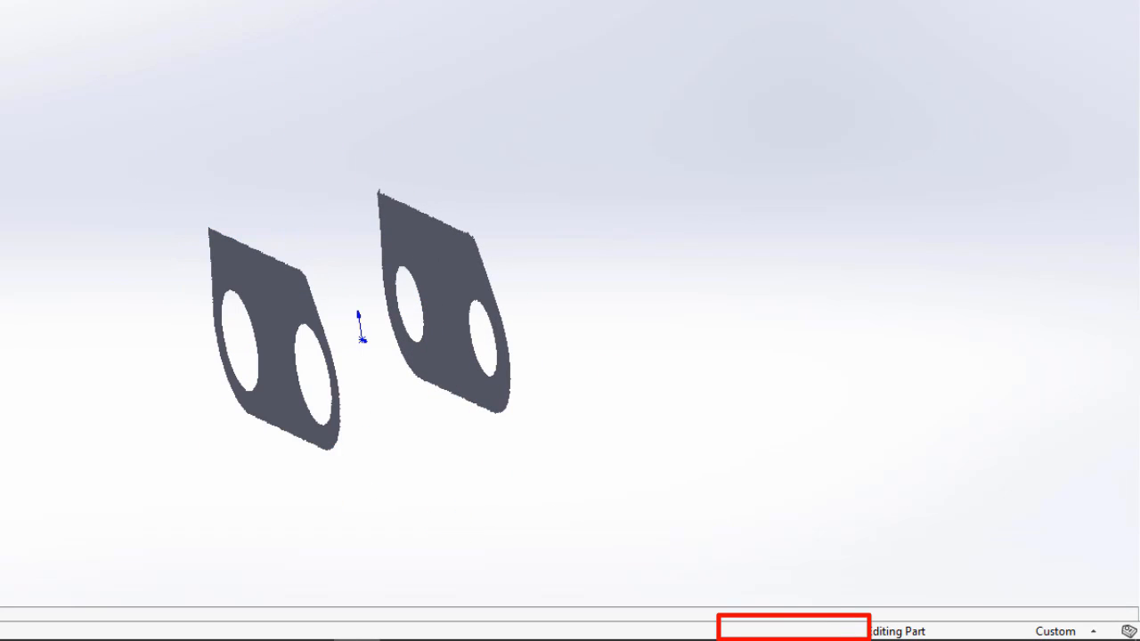
left_click(445, 260, "ctrl")
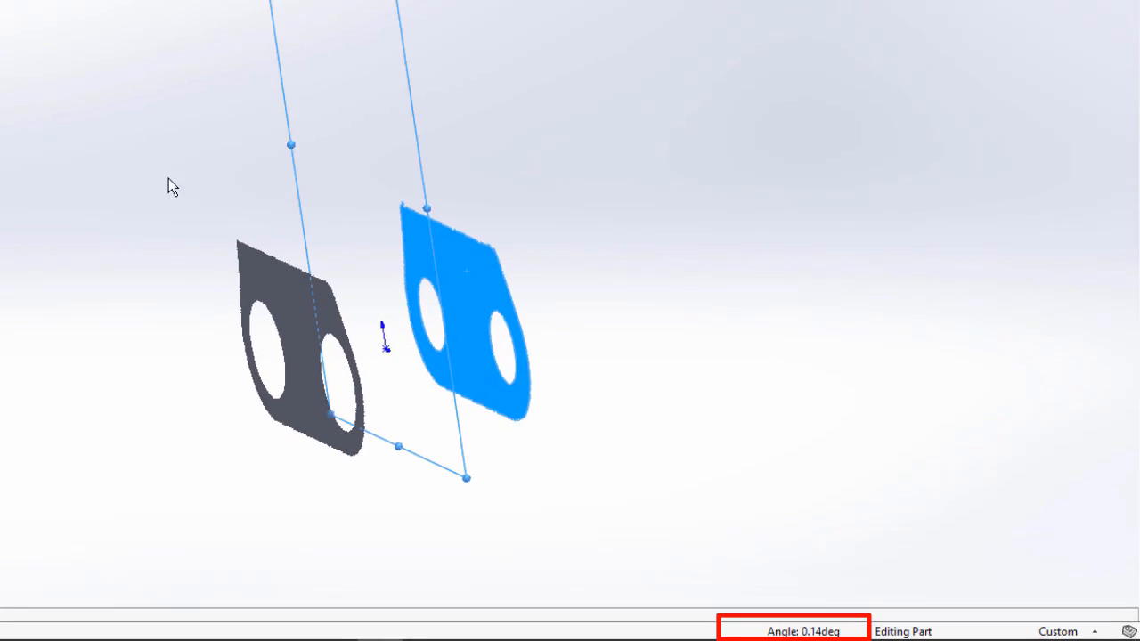
left_click(135, 159)
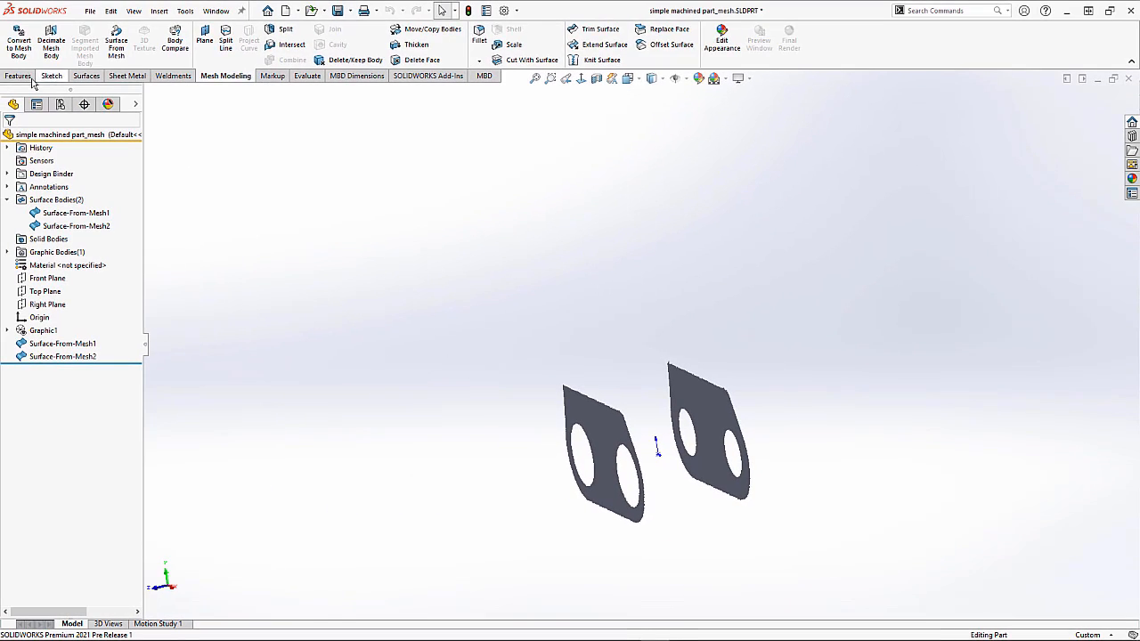
Step: Create a reference plane midway between the two surface bodies, using both surfaces as references
left_click(20, 76)
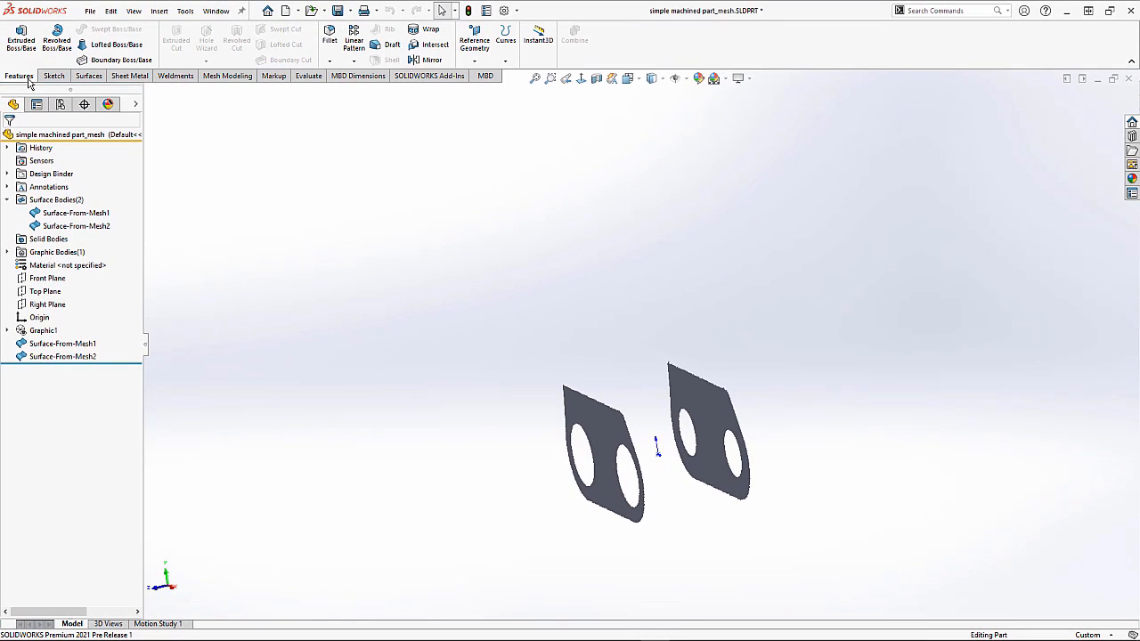
left_click(464, 68)
left_click(484, 77)
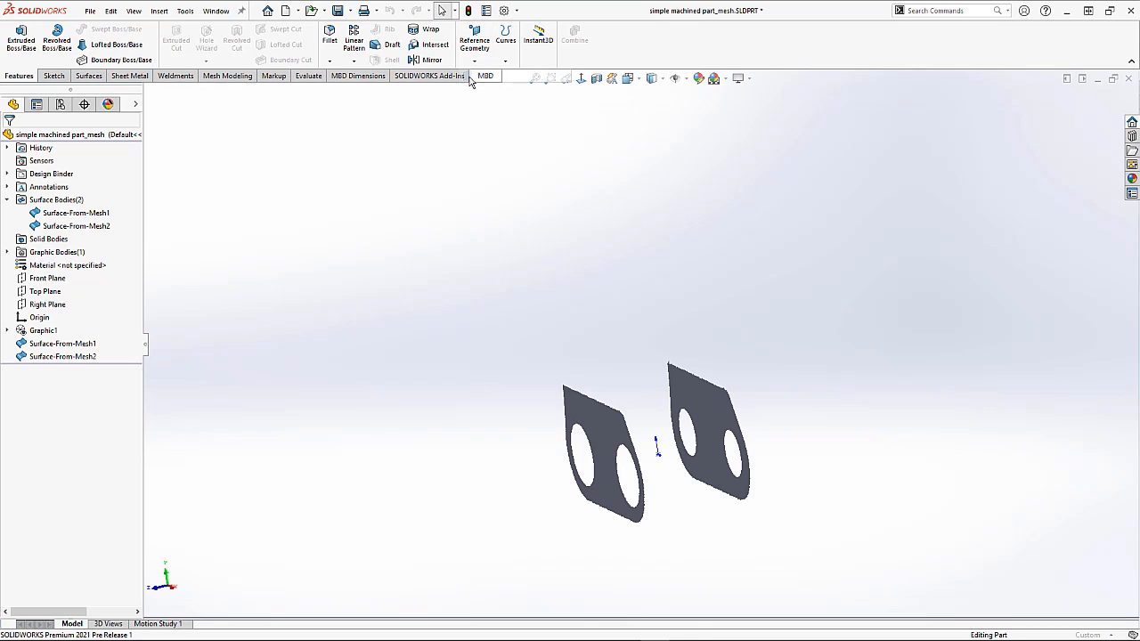
left_click(606, 429)
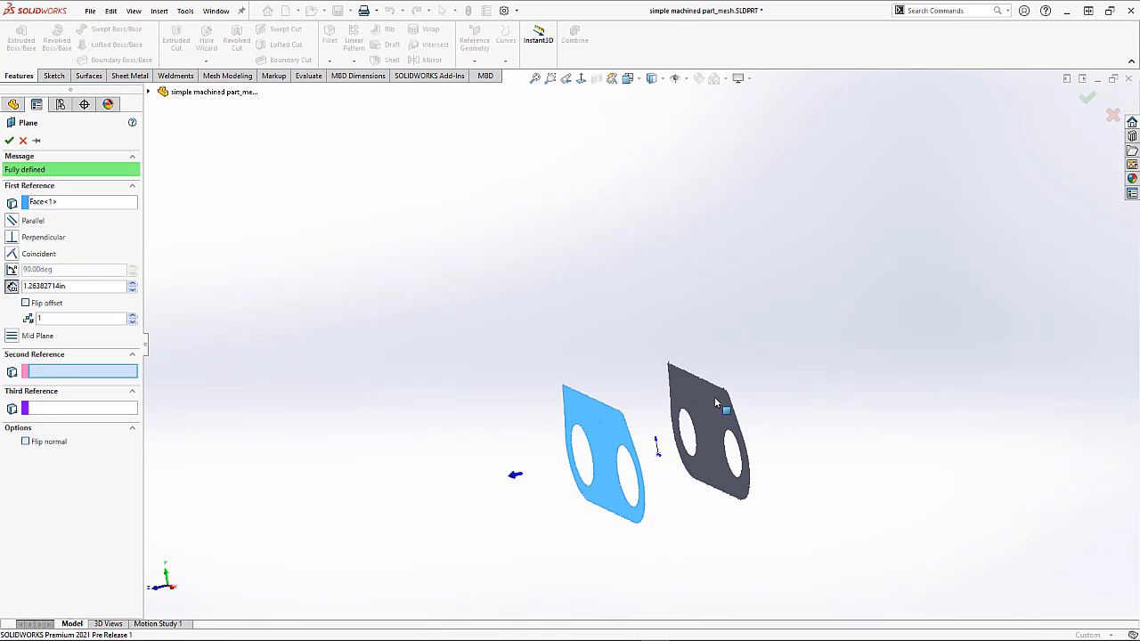
left_click(711, 409)
middle_click_drag(640, 374, 481, 312)
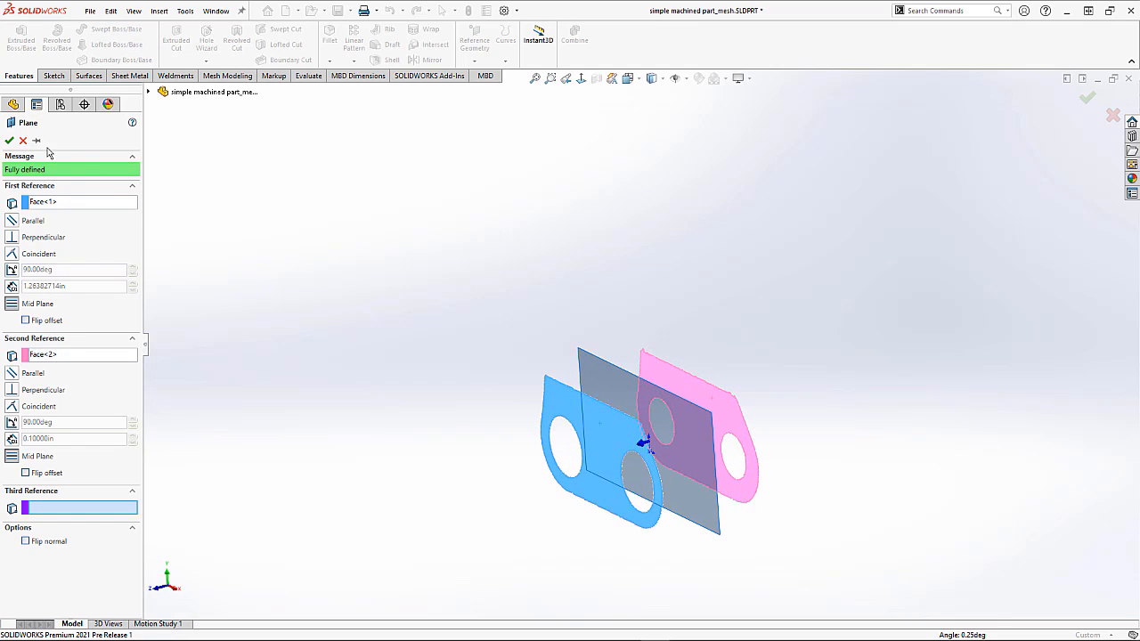
left_click(13, 140)
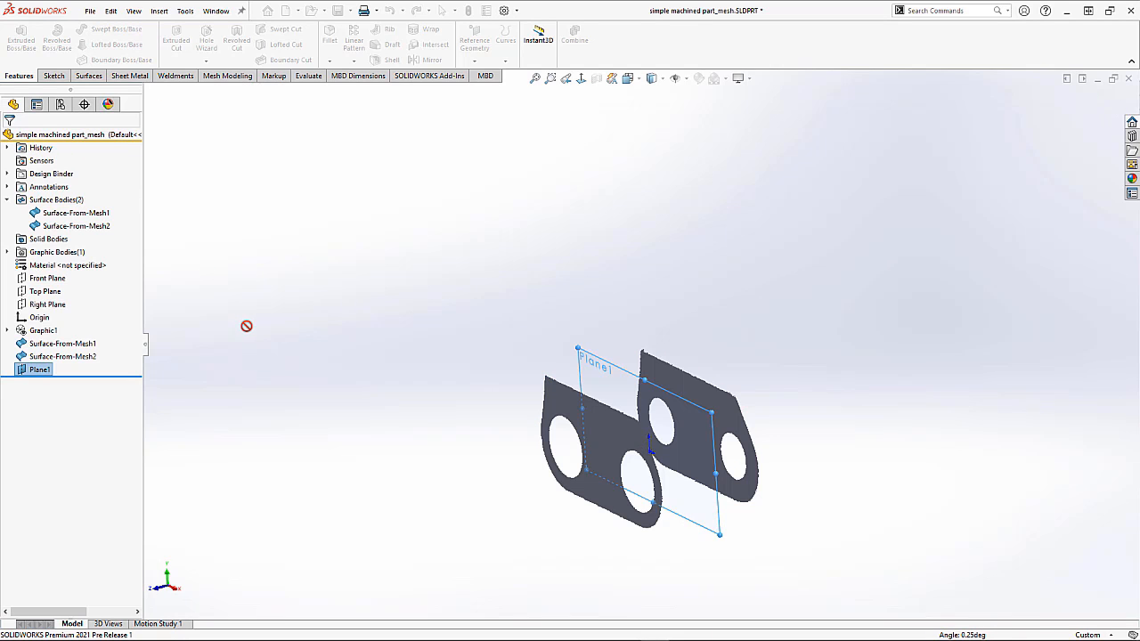
Step: Rename the new plane MIDPLANE
left_click(42, 369)
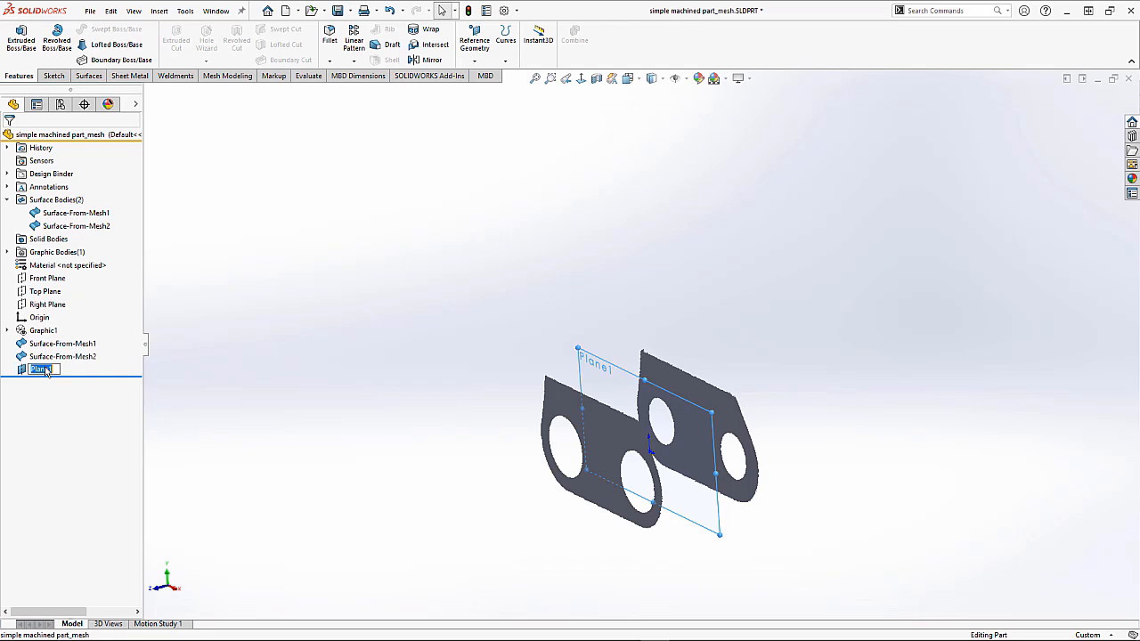
type("Mi")
left_click(225, 383)
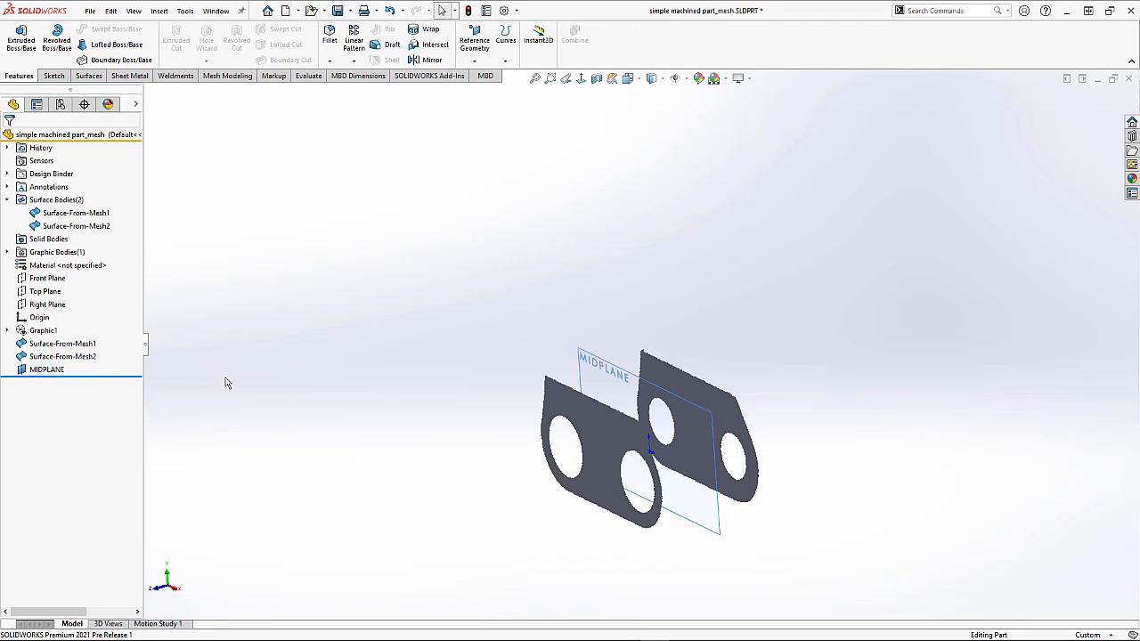
Step: Open a sketch on Surface-From-Mesh1, place a point at the origin, and exit the sketch
left_click(604, 433)
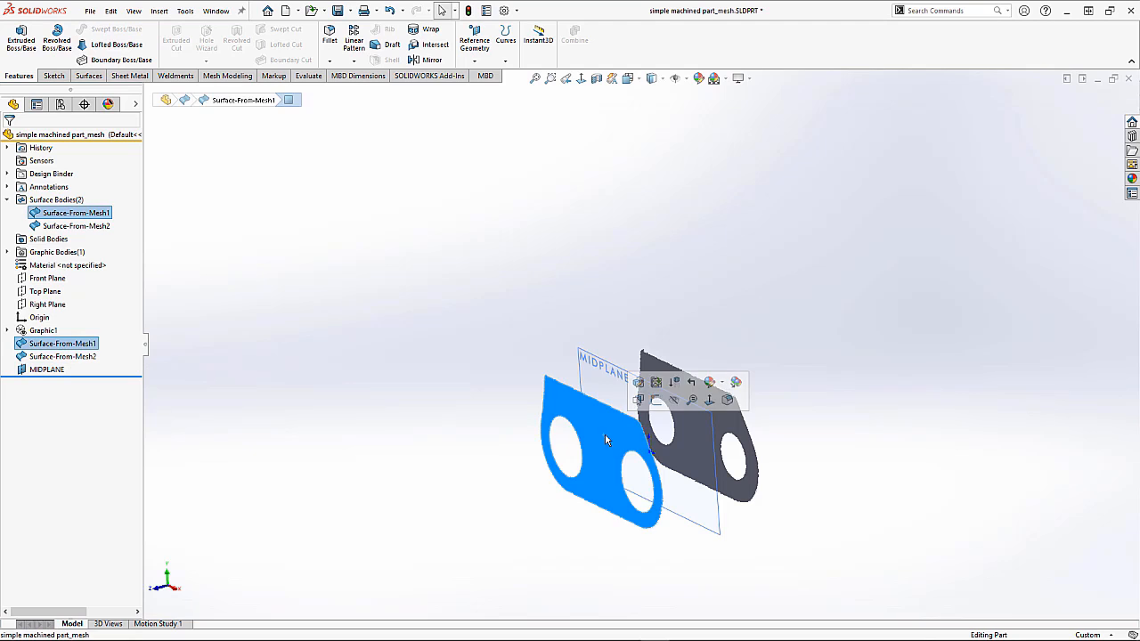
left_click(655, 400)
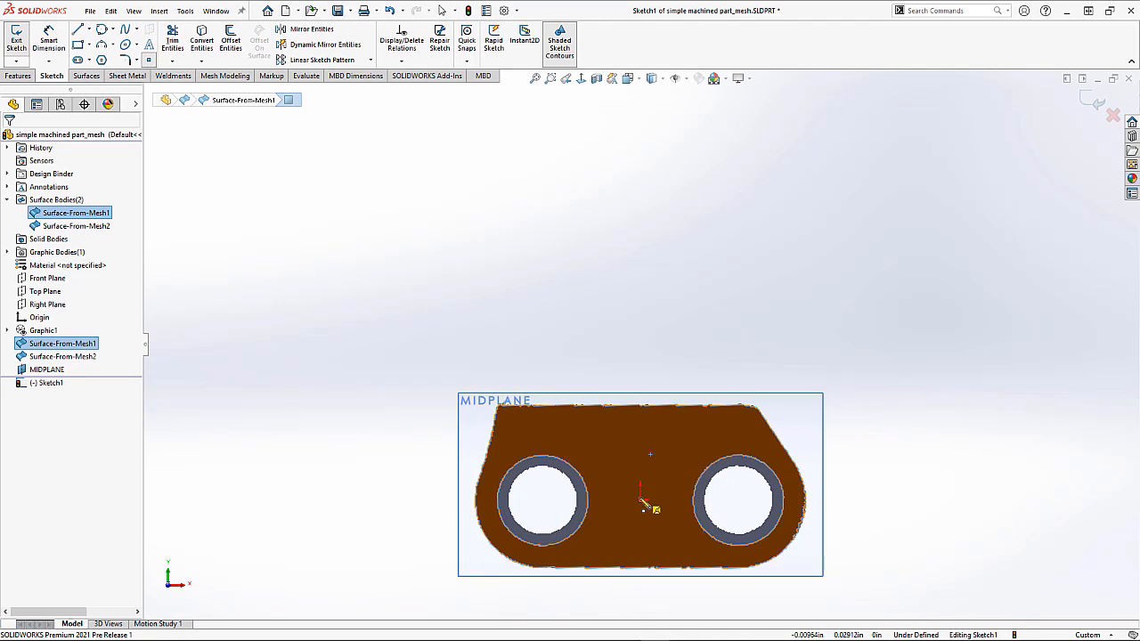
left_click(641, 501)
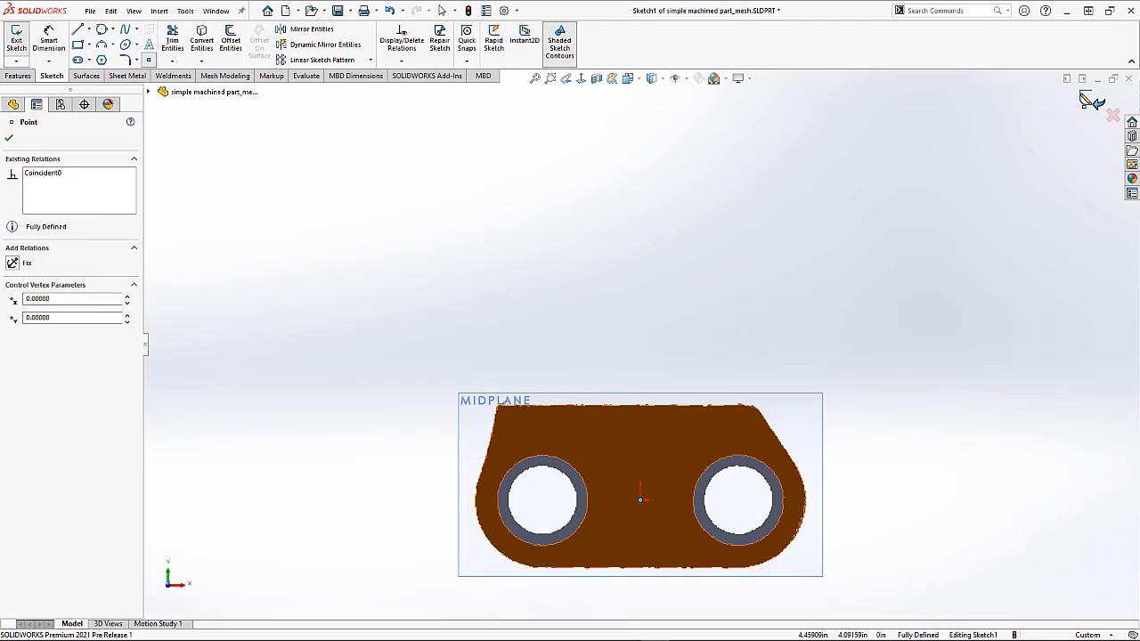
left_click(1089, 98)
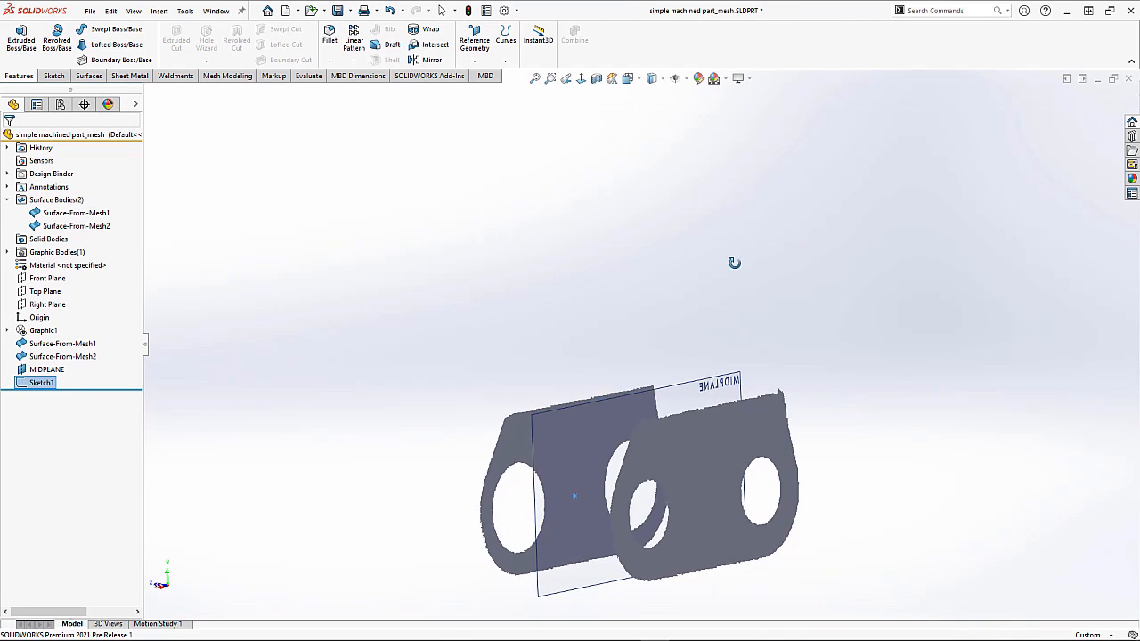
Step: Open a sketch on Surface-From-Mesh2, place a point at the origin, and exit the sketch
left_click(722, 472)
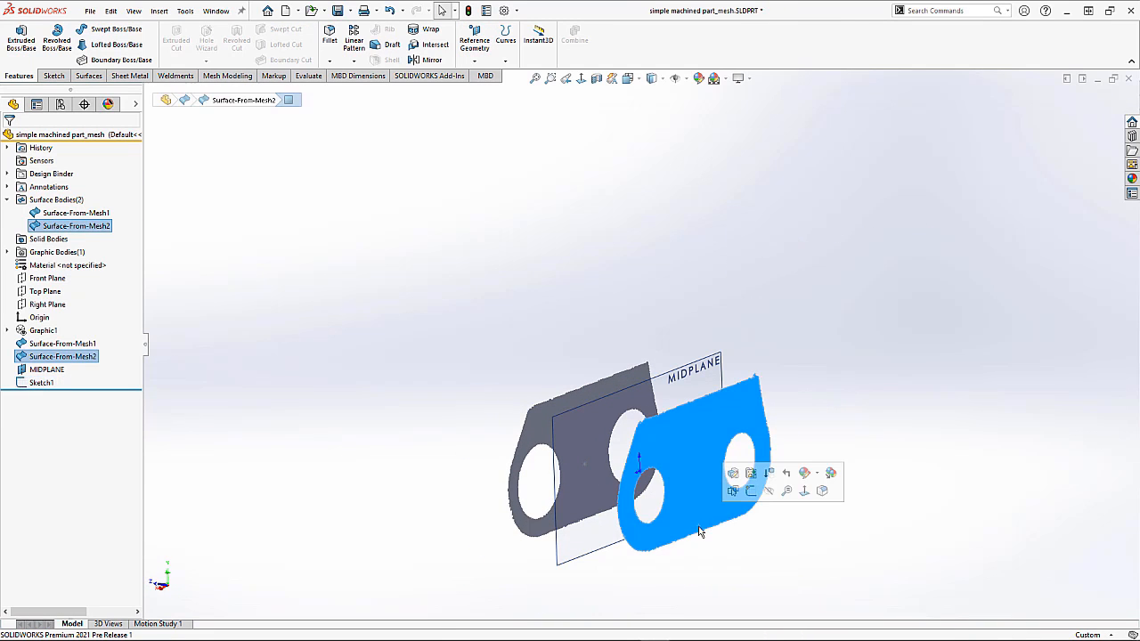
left_click(759, 496)
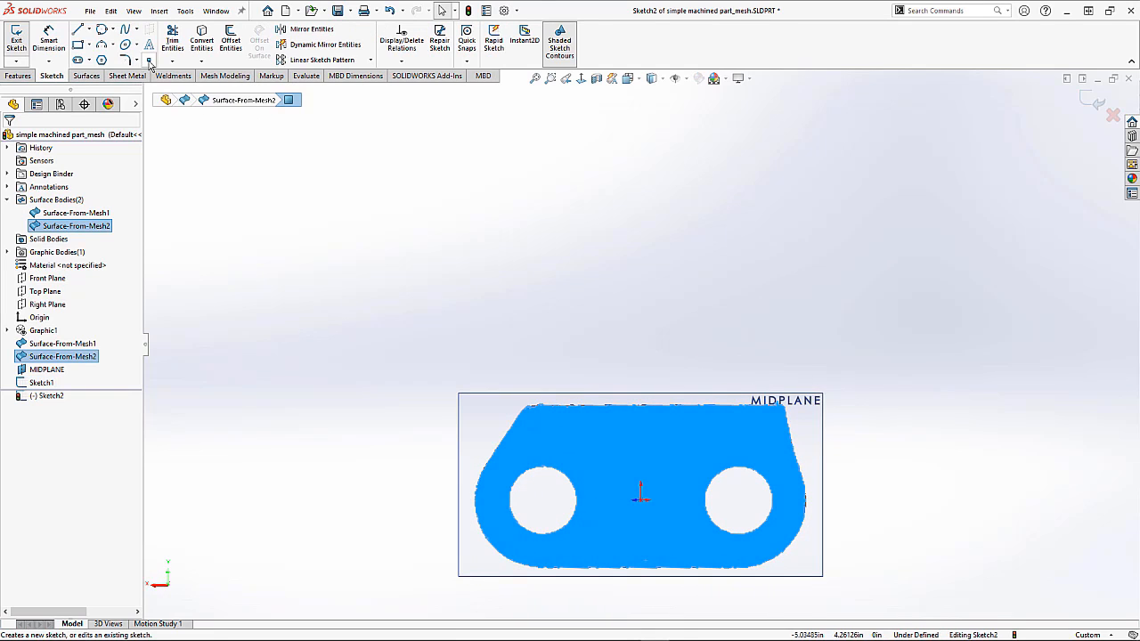
left_click(642, 499)
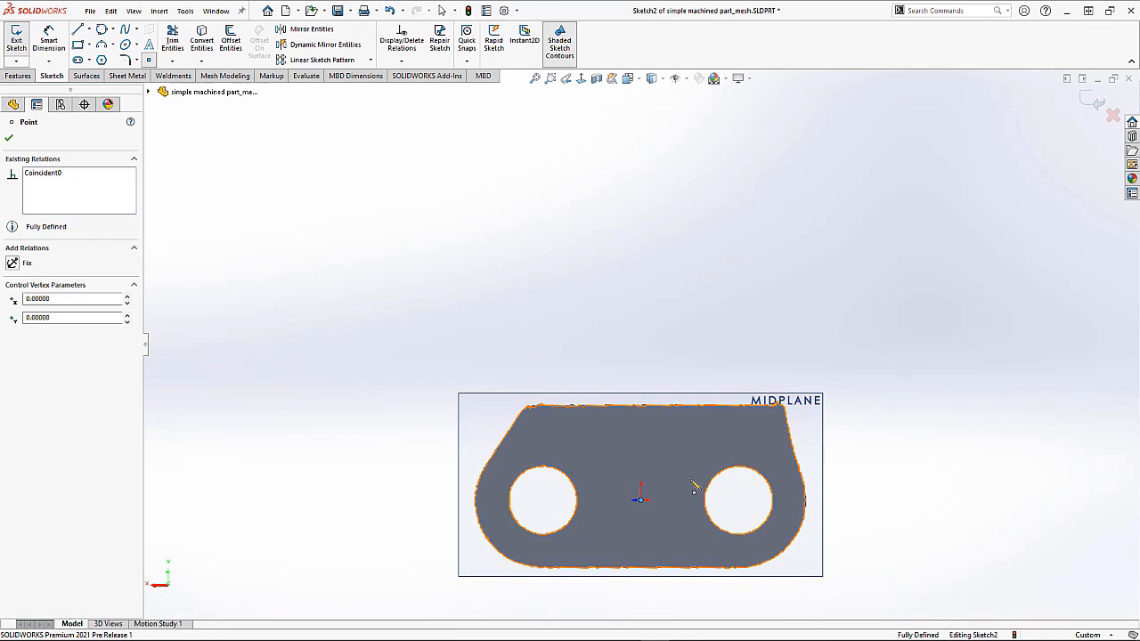
left_click(1092, 103)
Step: Create a plane parallel to MIDPLANE passing through Surface-From-Mesh1
mouse_move(575, 256)
middle_mouse_down()
mouse_move(639, 237)
mouse_move(753, 326)
mouse_move(751, 359)
middle_mouse_up()
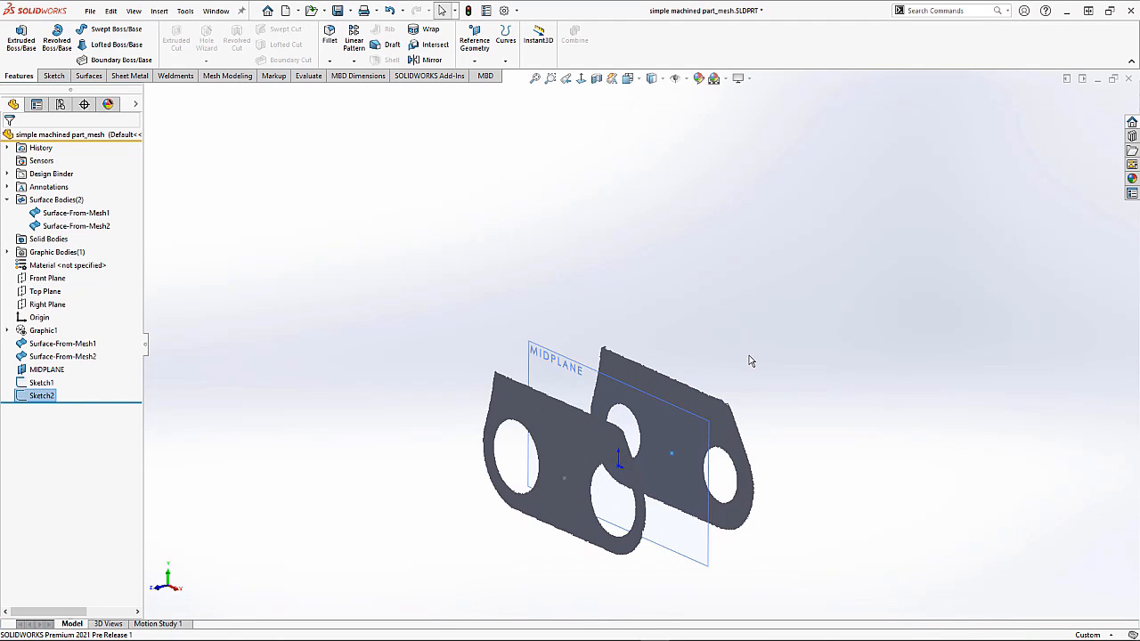
left_click(751, 359)
left_click_drag(549, 353, 436, 380, "ctrl")
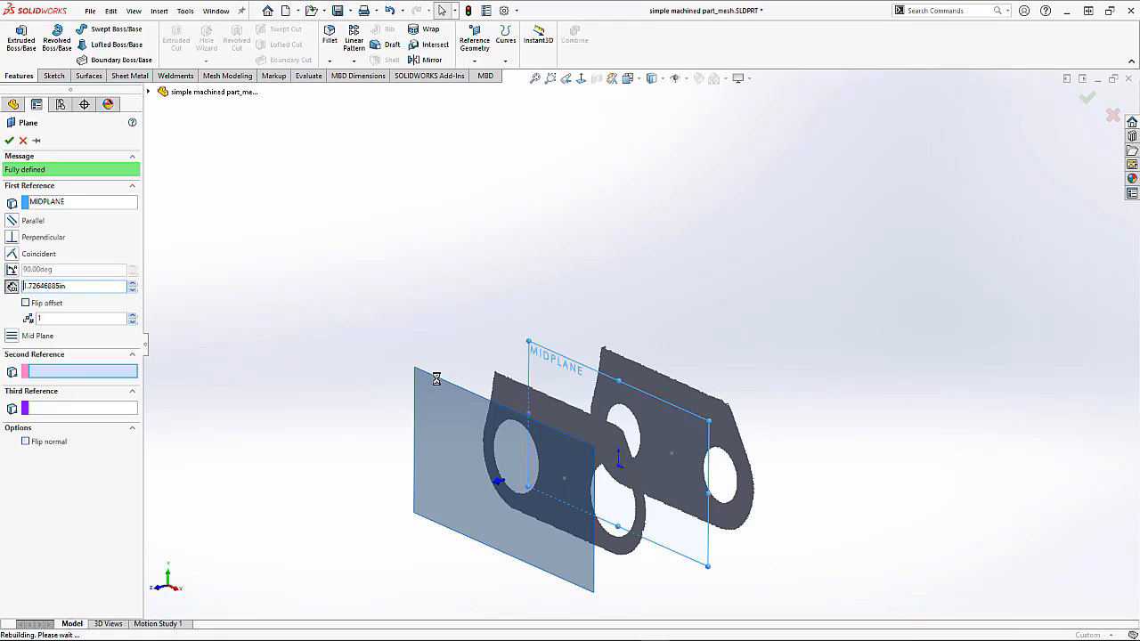
left_click(564, 481)
key("Return")
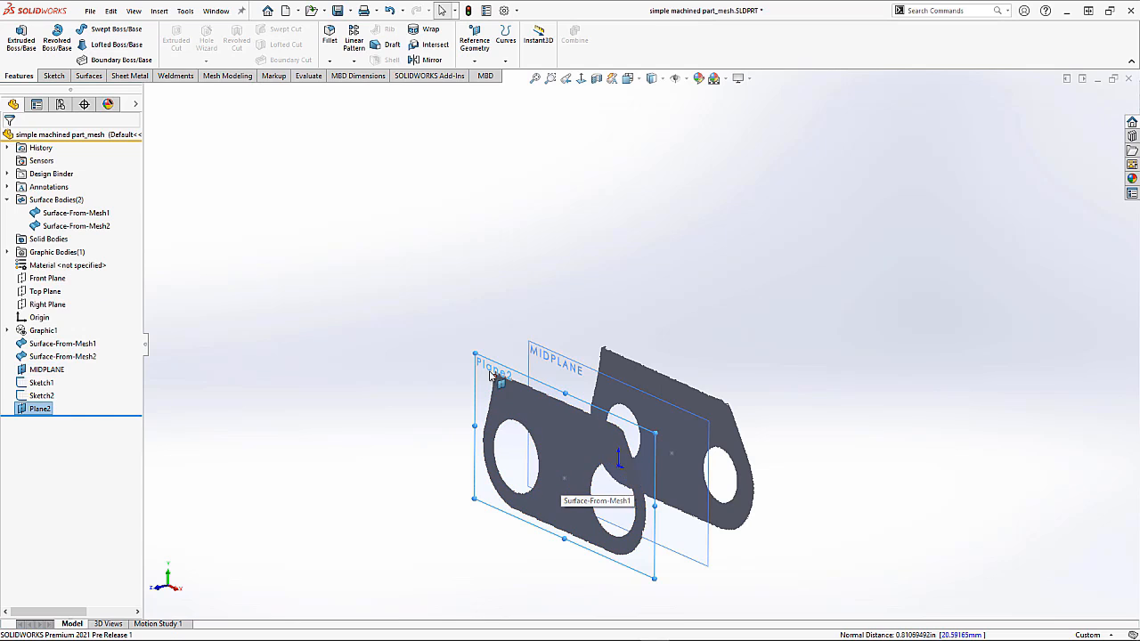
Step: Hide both surface bodies and show the Graphic1 mesh body again
left_click(245, 301)
left_click(56, 227)
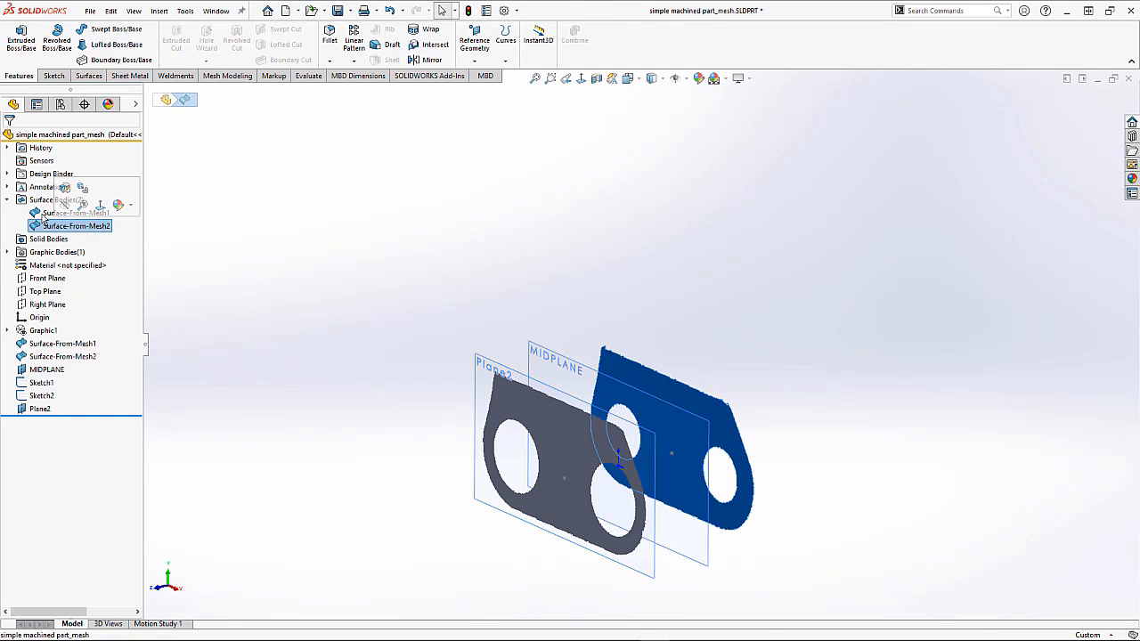
left_click(45, 214, "ctrl")
right_click(45, 214)
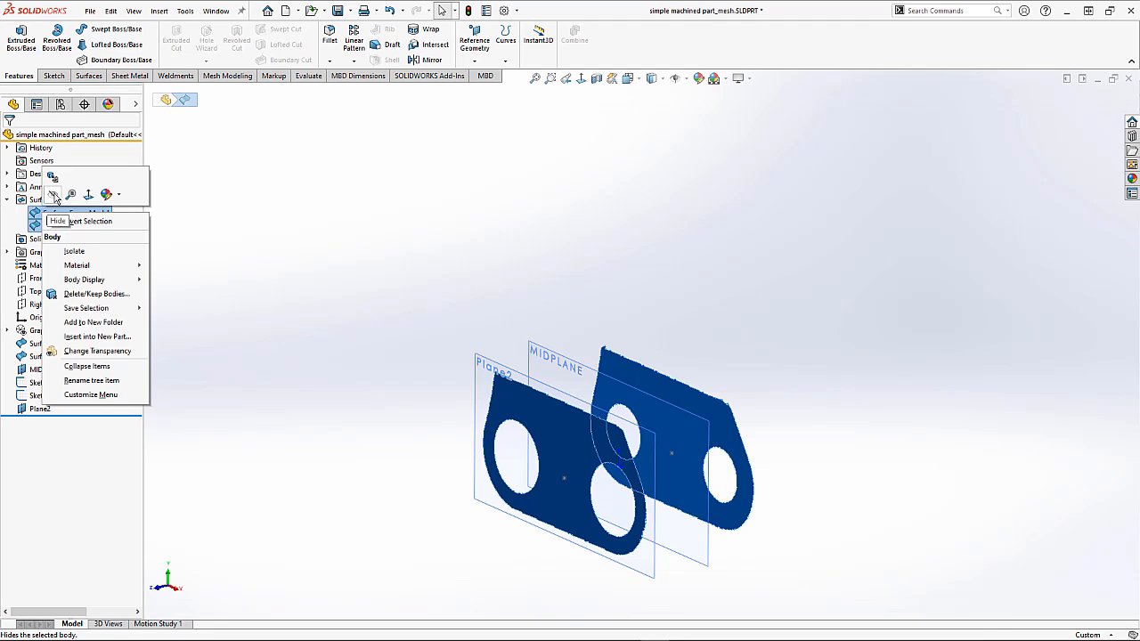
left_click(53, 194)
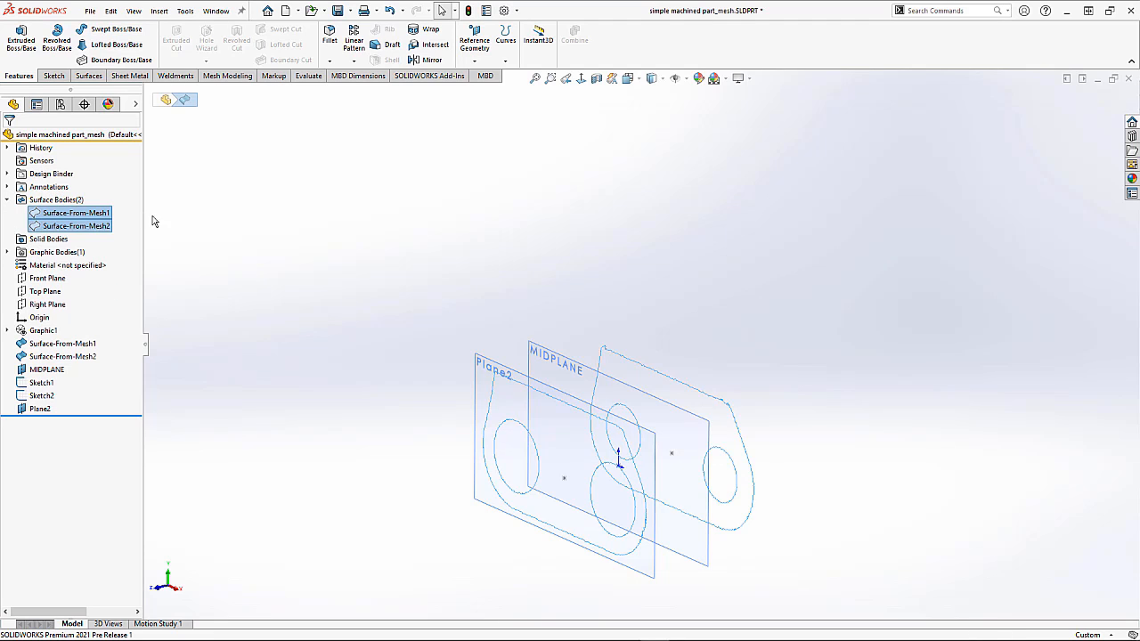
right_click(37, 332)
left_click(72, 356)
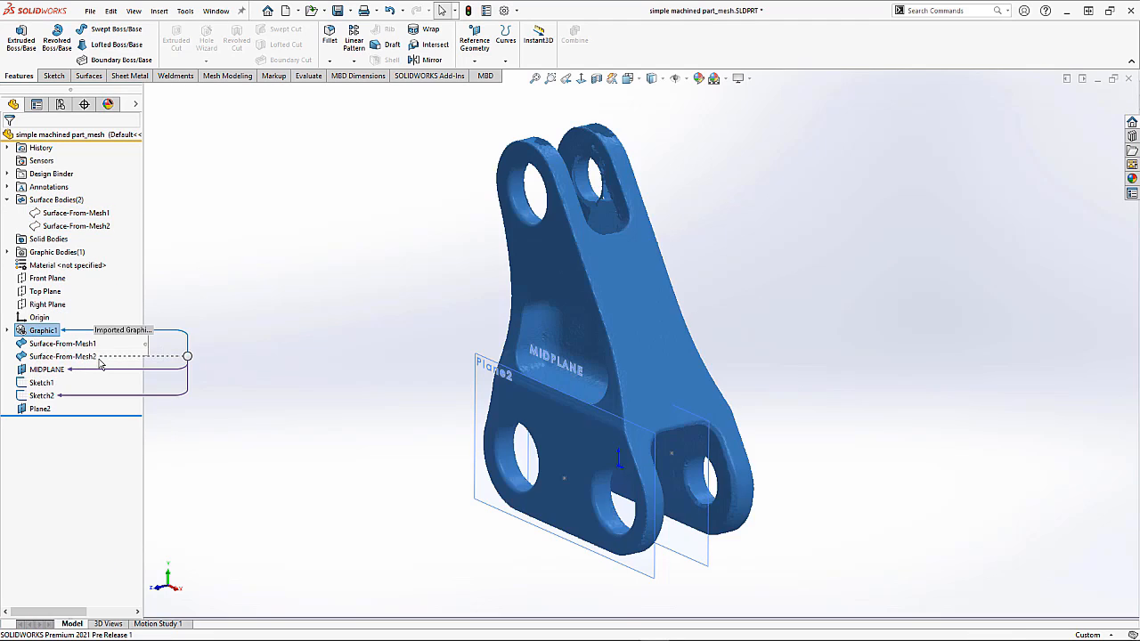
Step: Open a sketch on Plane2 and trace the upper lug's outer edge with a three-point perimeter circle of about 0.64 in radius
left_click(263, 387)
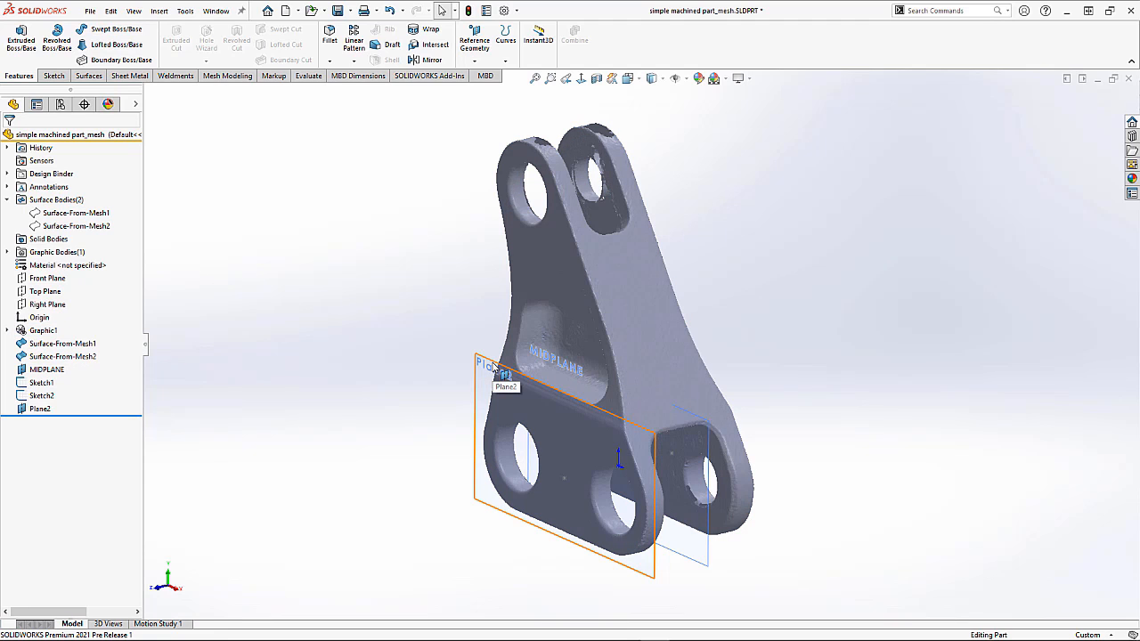
left_click(495, 369)
left_click(544, 327)
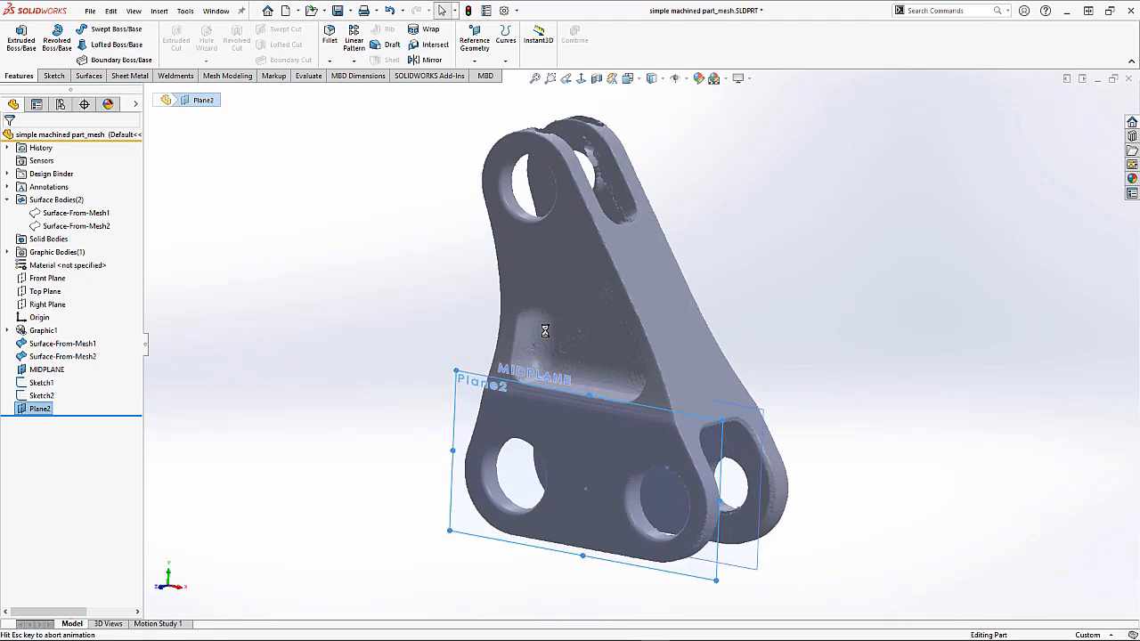
scroll(542, 115, "down", 5)
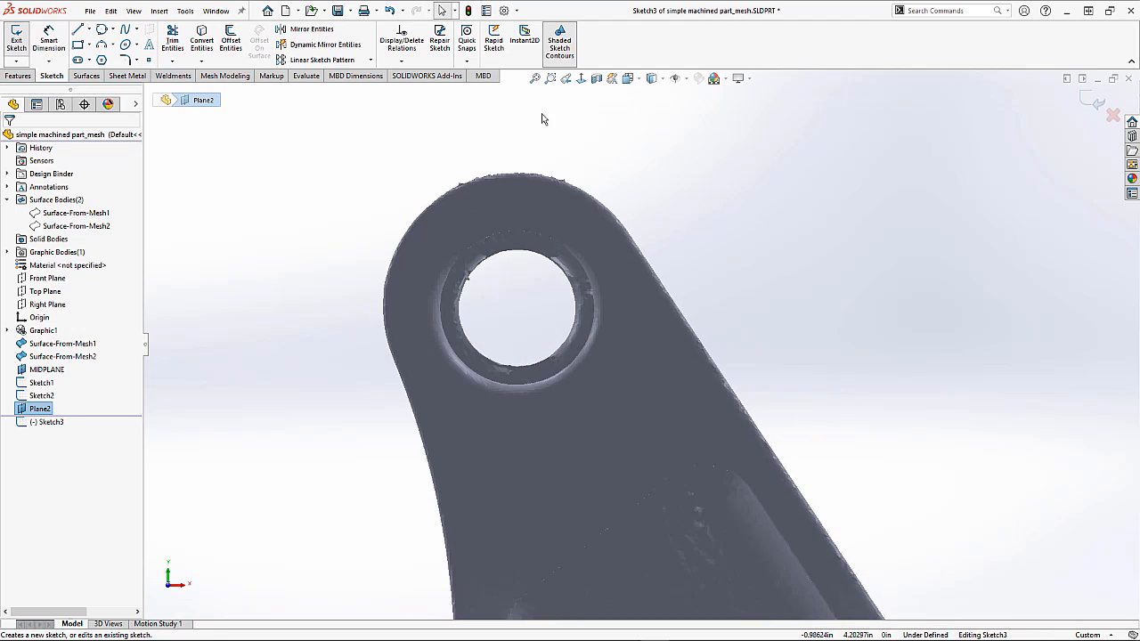
left_click(113, 29)
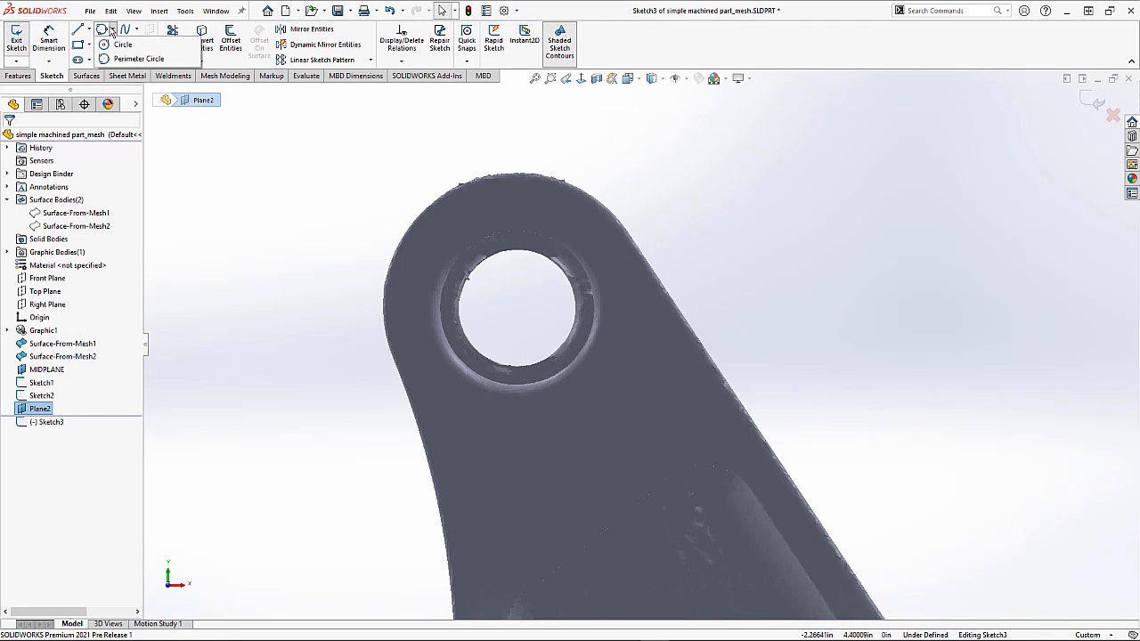
left_click(130, 58)
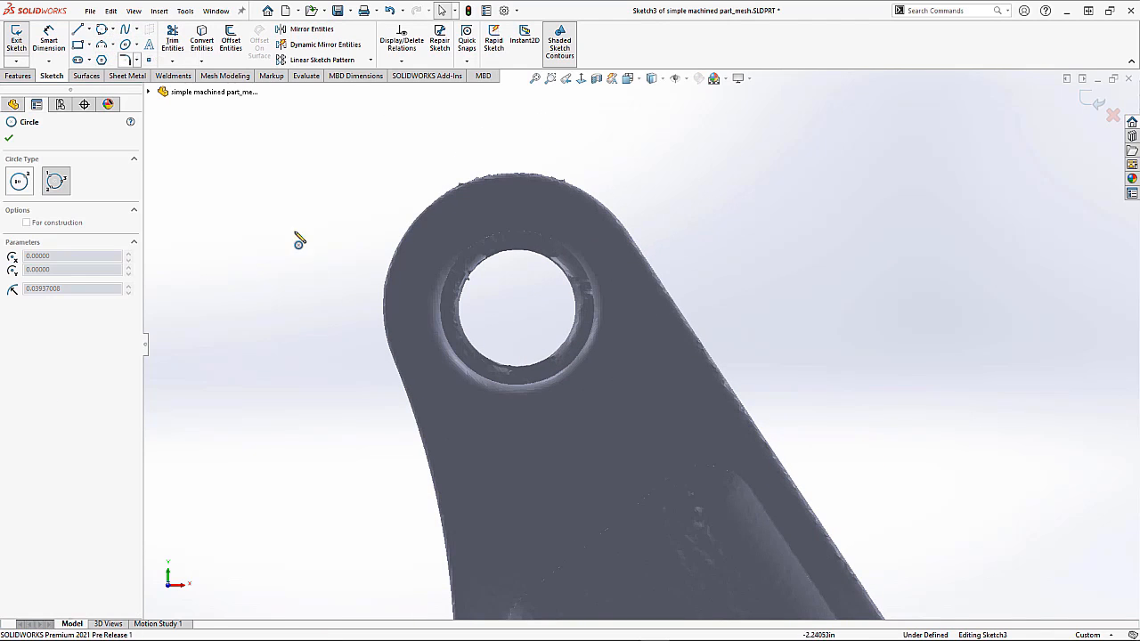
left_click(383, 308)
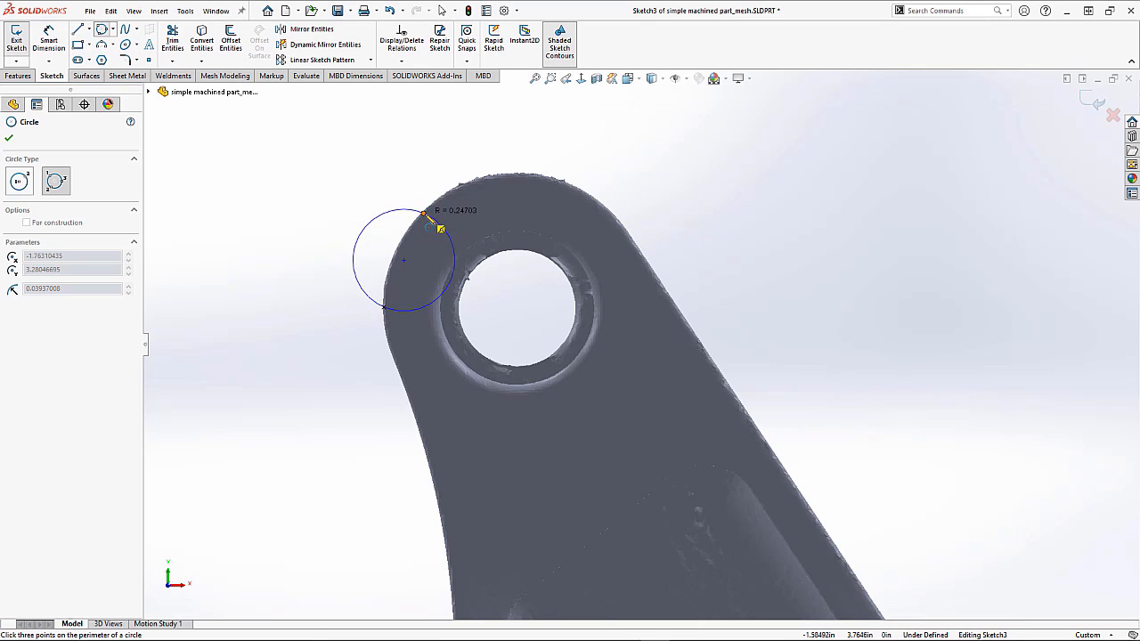
left_click(459, 185)
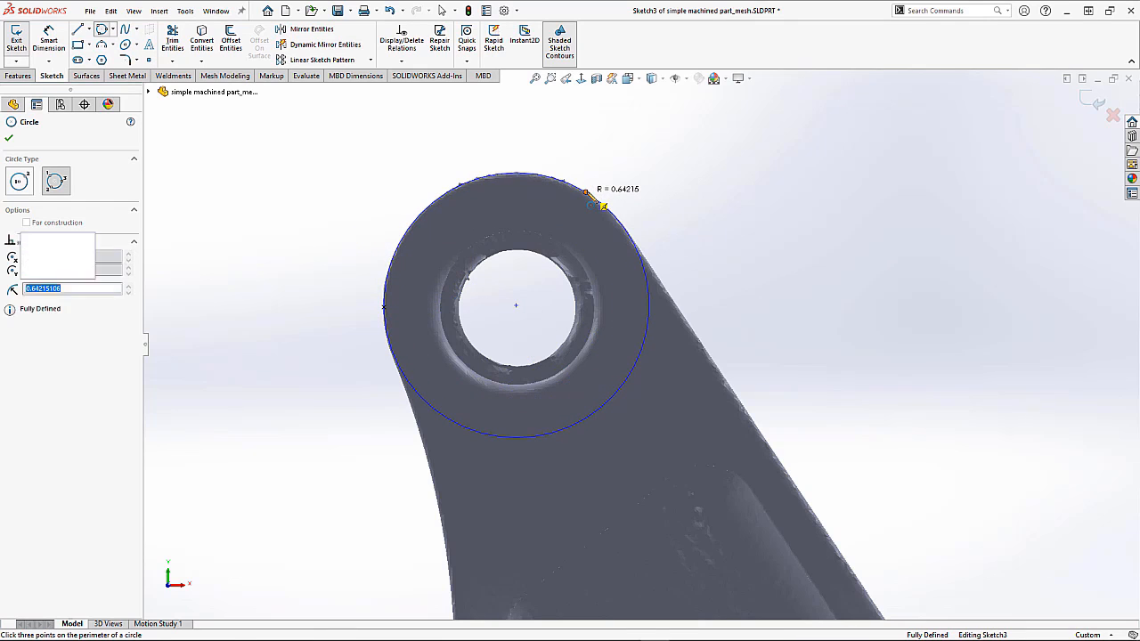
left_click(603, 206)
key("Escape")
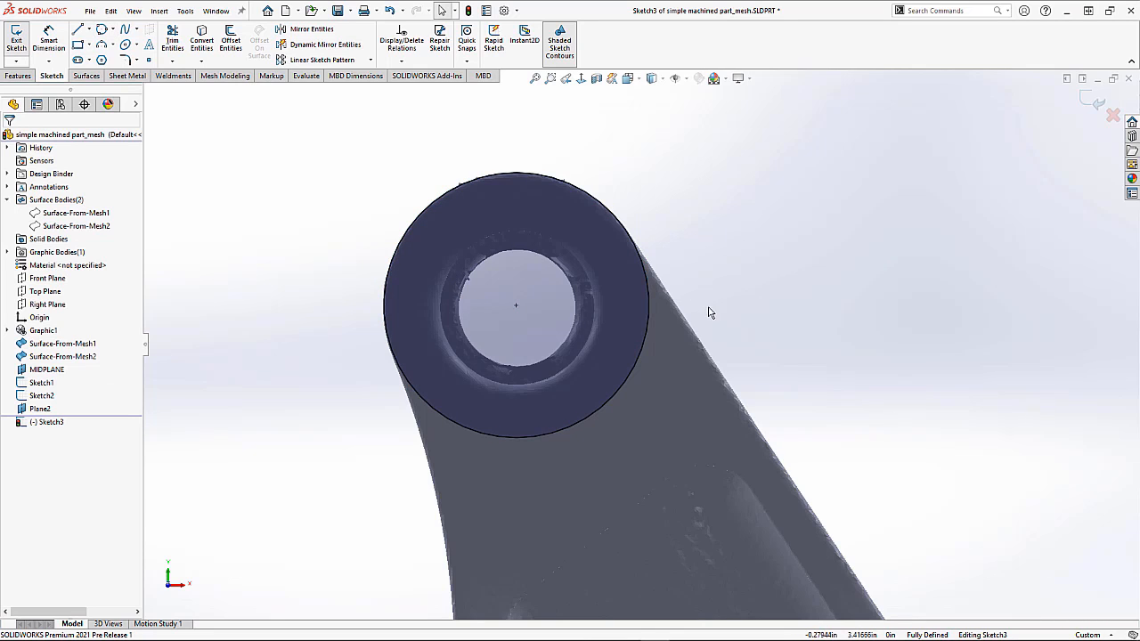
scroll(695, 356, "up", 5)
scroll(773, 454, "down", 3)
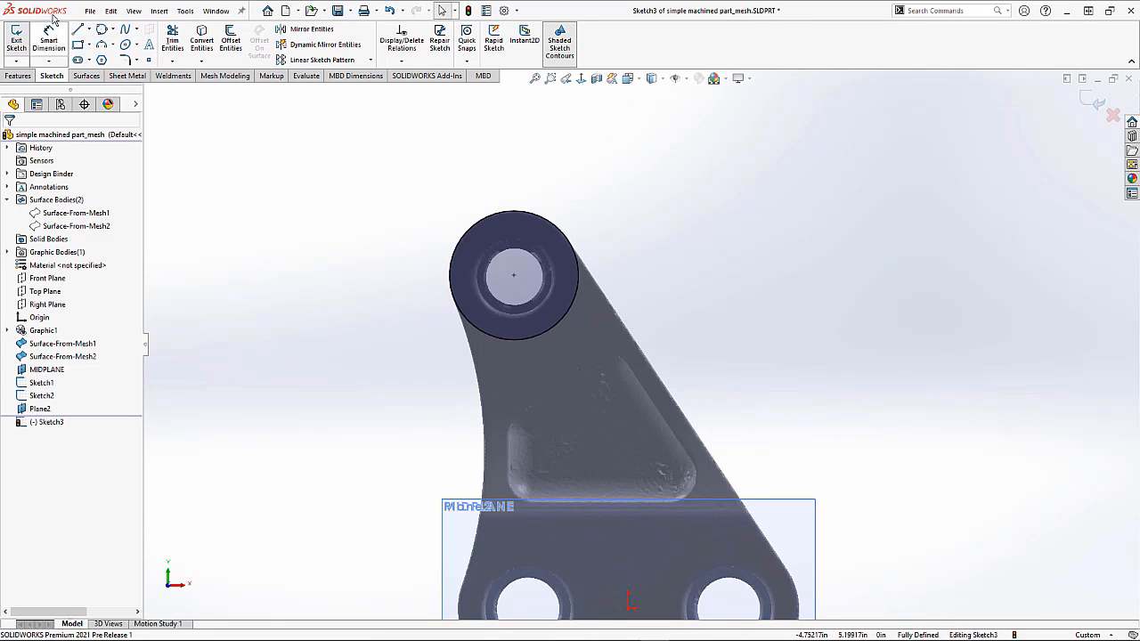
Step: Sketch a line down the lug's sloped right edge, starting near the upper lug circle
left_click(77, 29)
left_click(635, 260)
left_click(786, 444)
key("Escape")
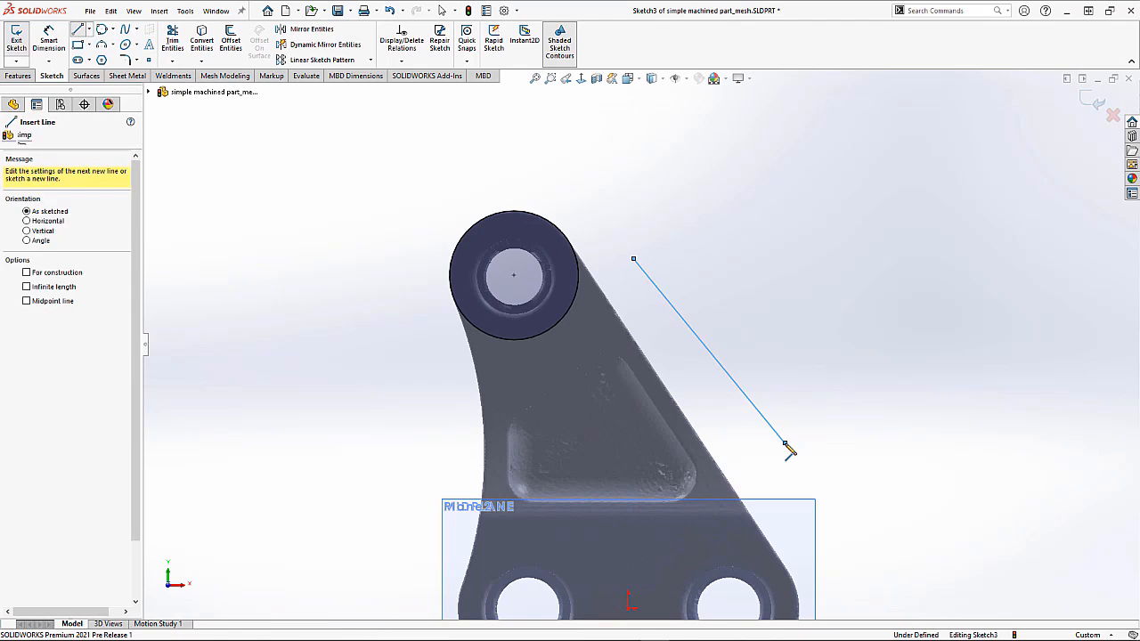
Step: Make the line's upper endpoint coincident with the lug circle and make the line tangent to the circle
left_click(634, 260)
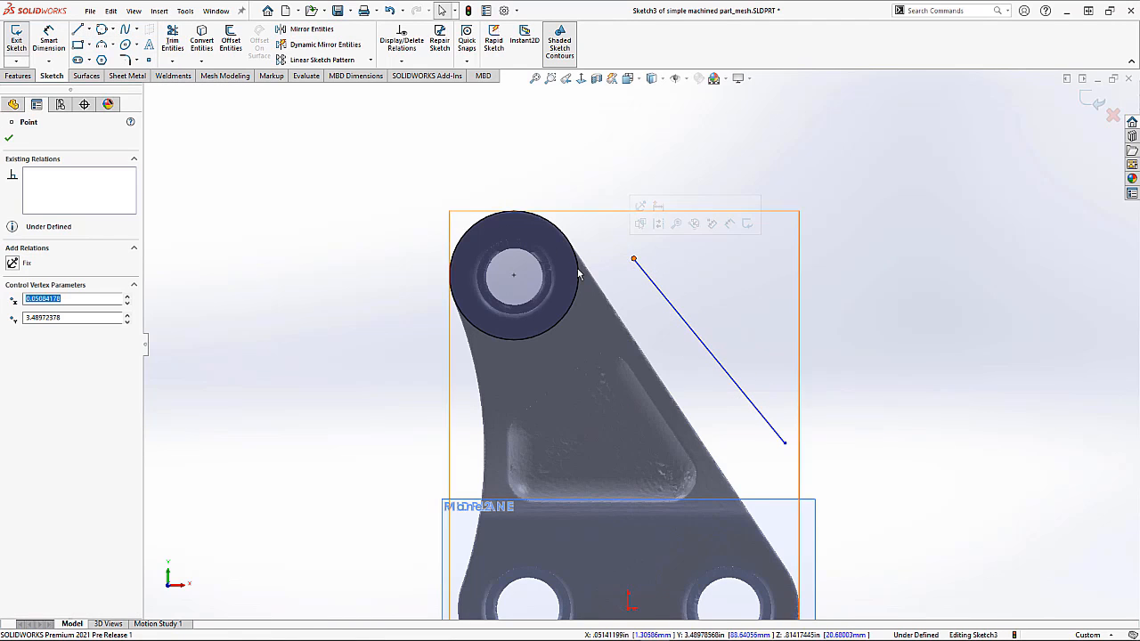
left_click(578, 272, "ctrl")
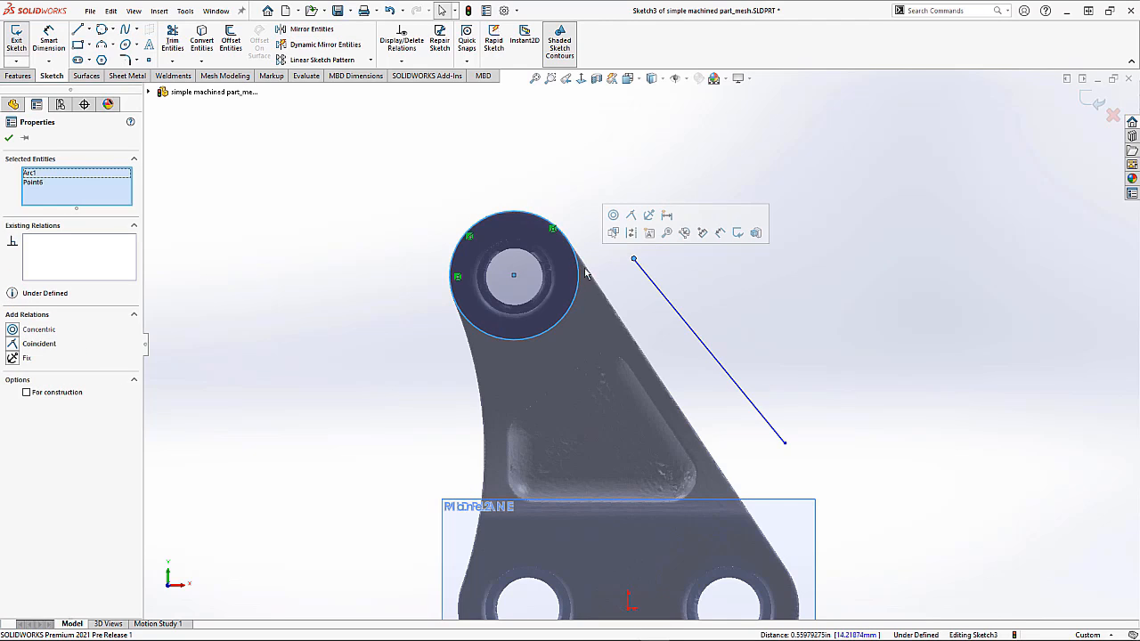
left_click(633, 217)
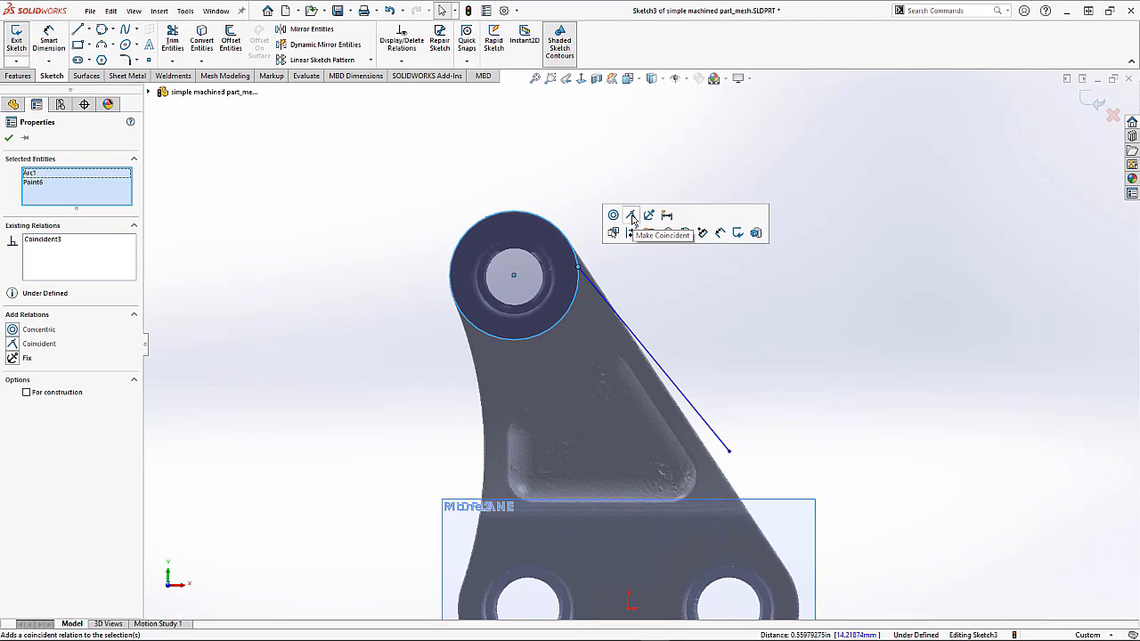
left_click(630, 288)
left_click(608, 303)
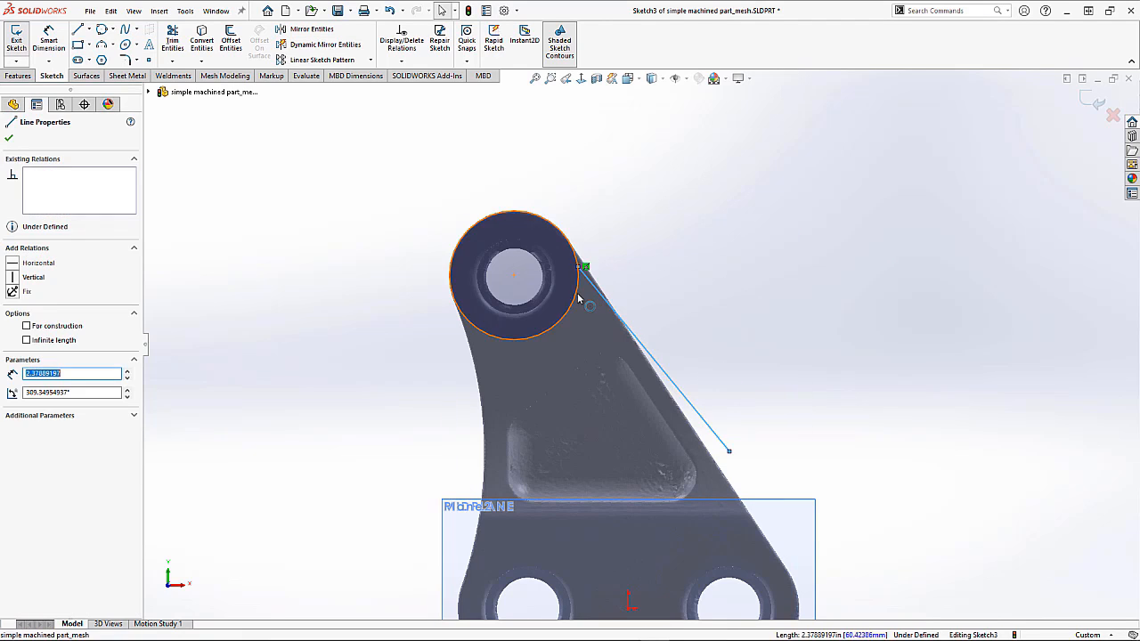
left_click(578, 298, "ctrl")
left_click(611, 240)
left_click(615, 285)
Step: Drag the line's lower endpoint down along the mesh's sloped edge to where it meets the lower corner
scroll(757, 450, "down", 5)
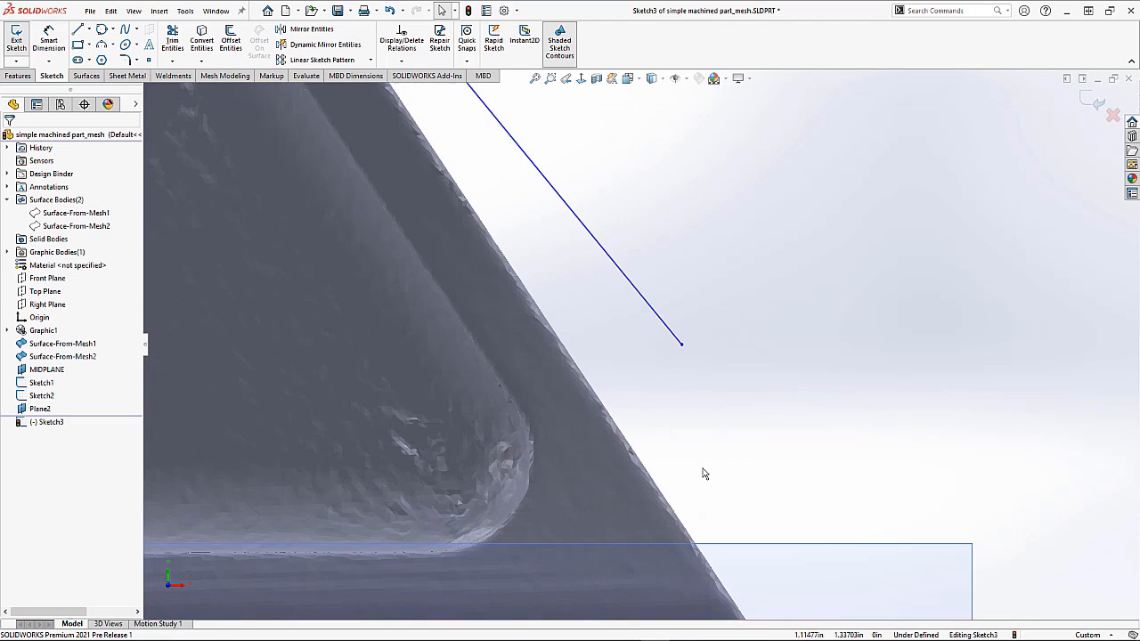
left_click_drag(683, 348, 656, 486)
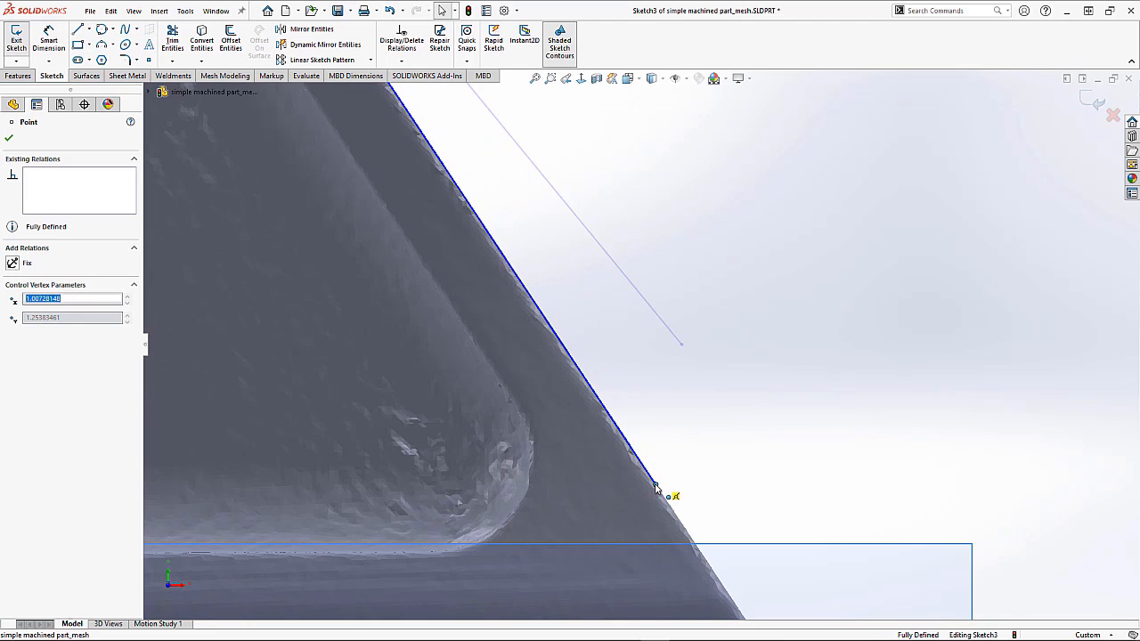
left_click(687, 367)
scroll(687, 366, "up", 5)
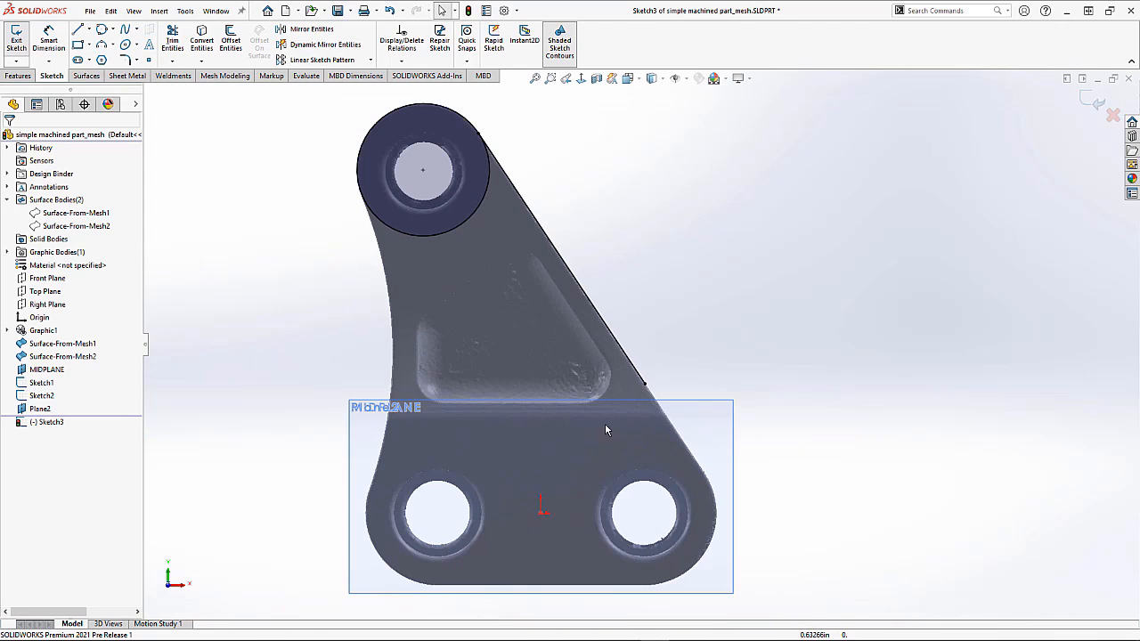
scroll(624, 544, "down", 3)
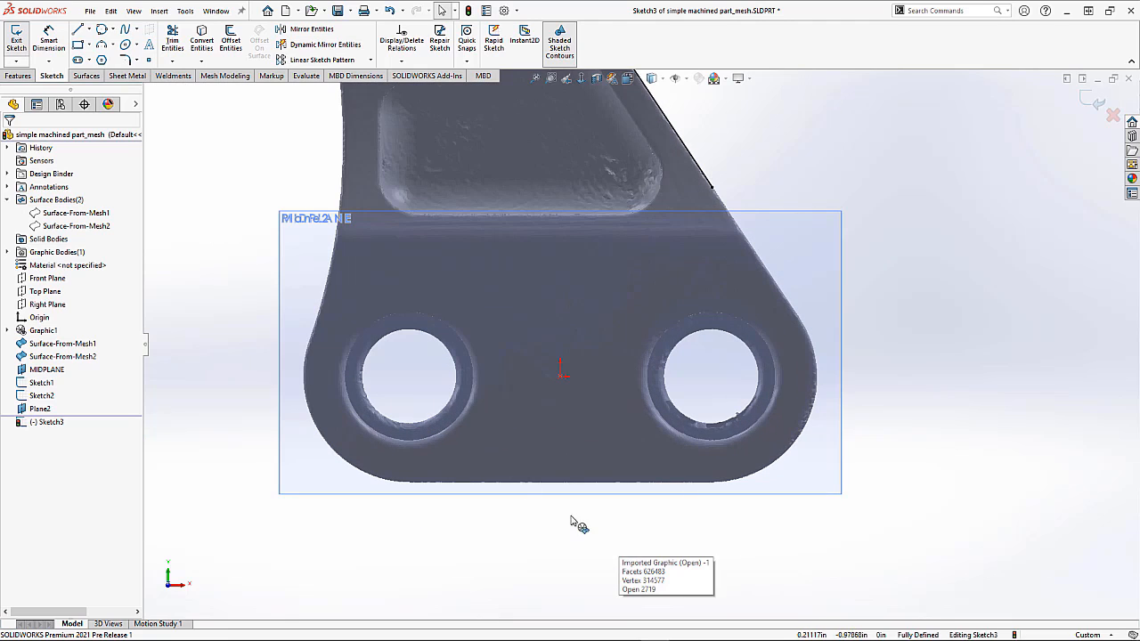
Step: Sketch a second line below the part, about 1.6 in long
left_click(78, 29)
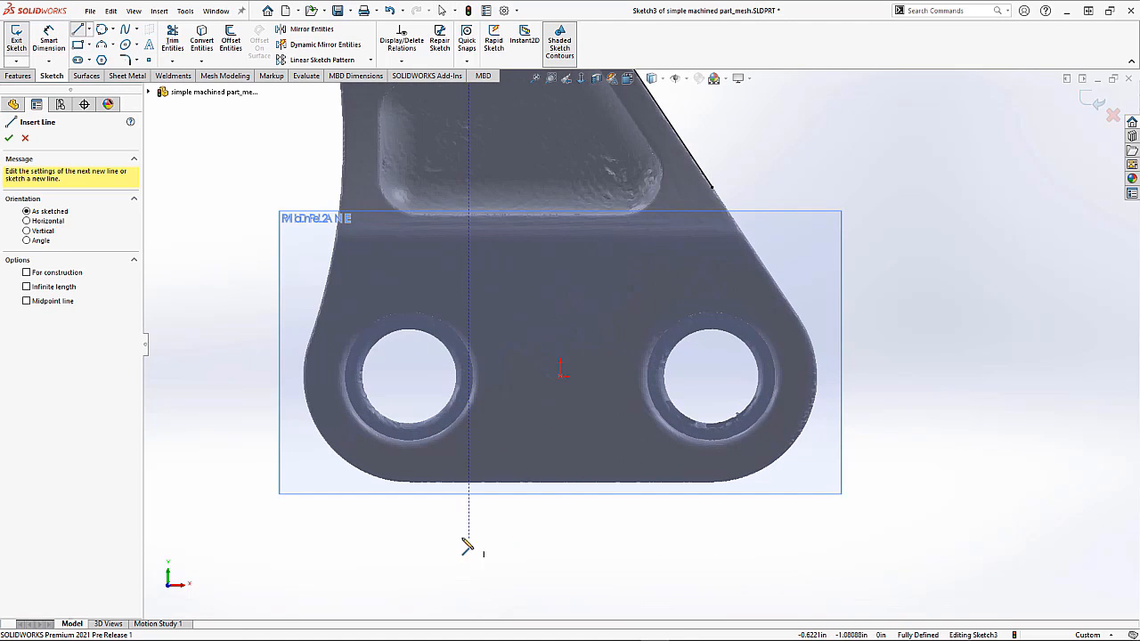
left_click(438, 535)
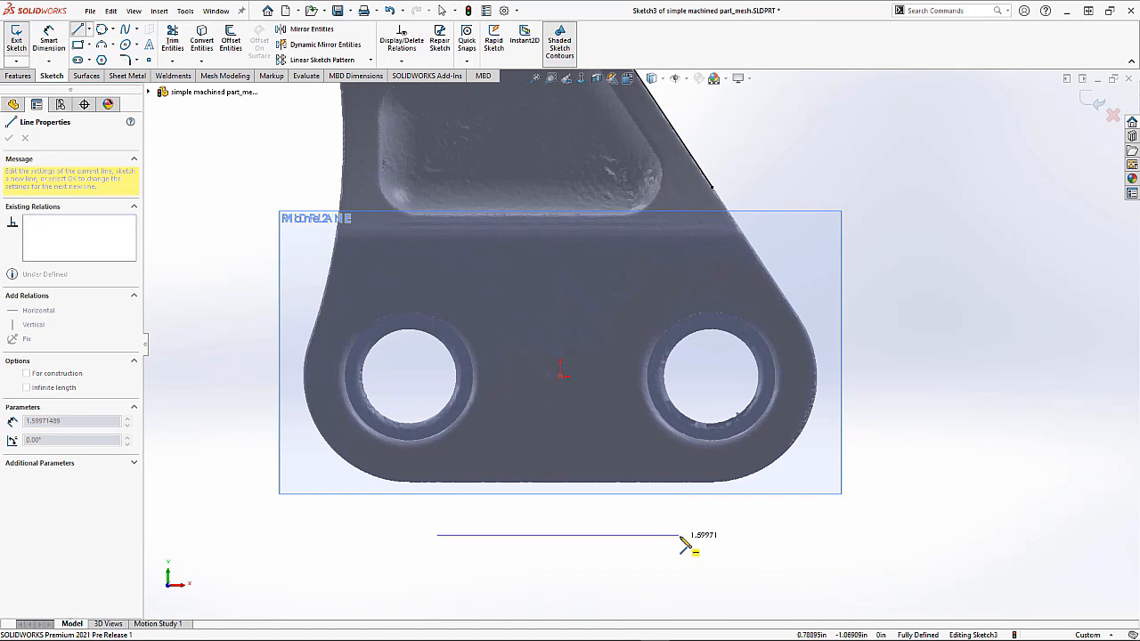
left_click(687, 575)
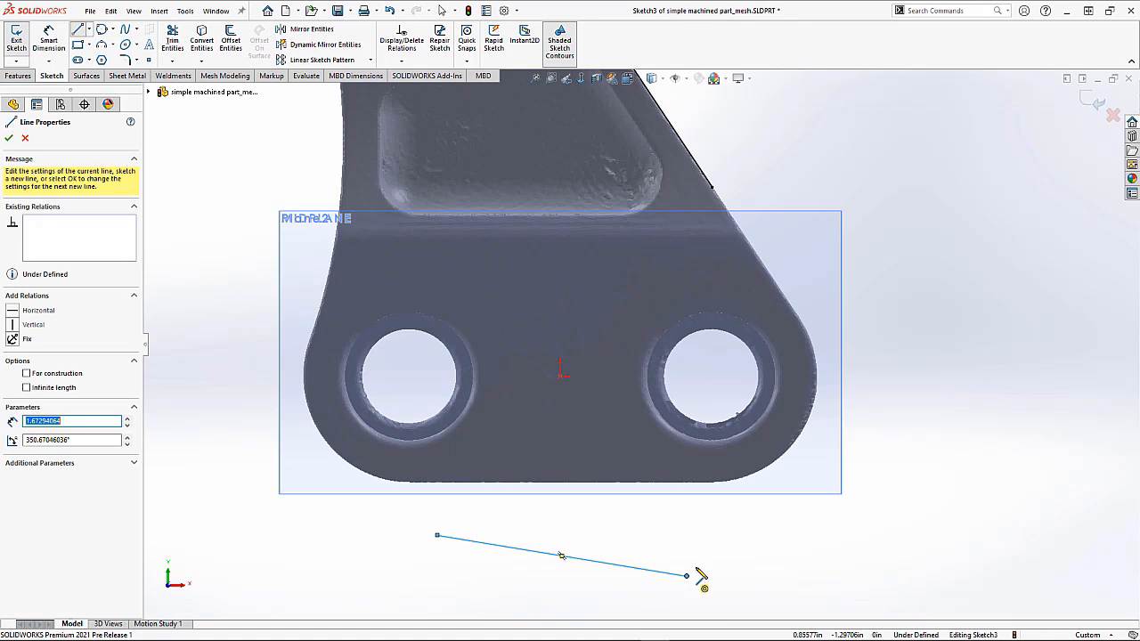
key("Escape")
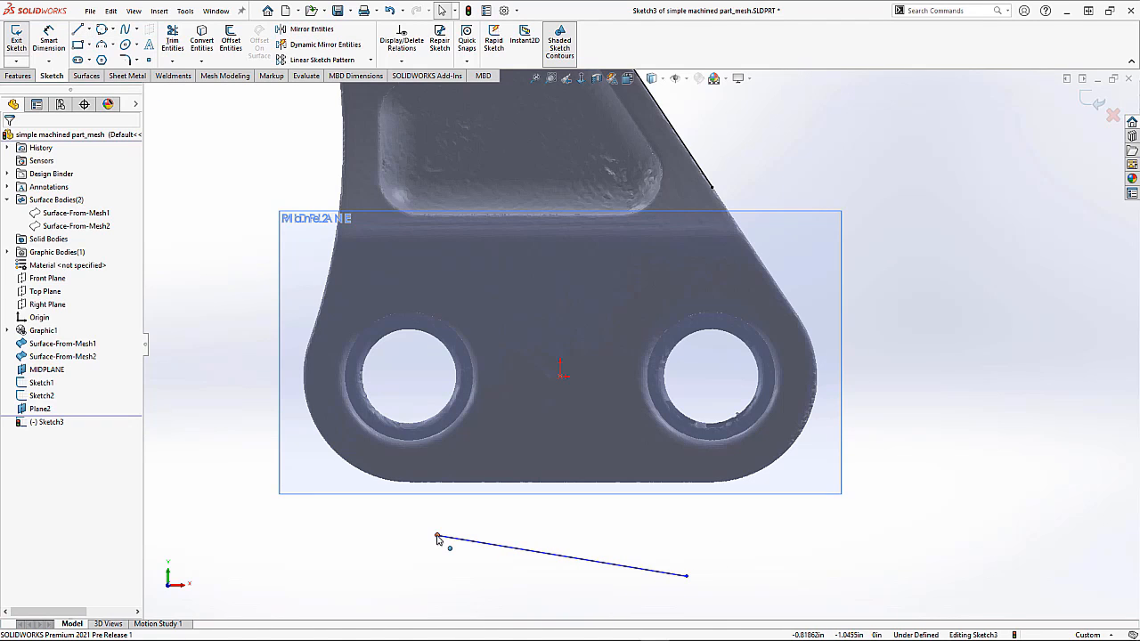
Step: Drag both endpoints of the new line onto the part's straight bottom edge
left_click_drag(438, 538, 440, 511)
left_click_drag(443, 489, 445, 485)
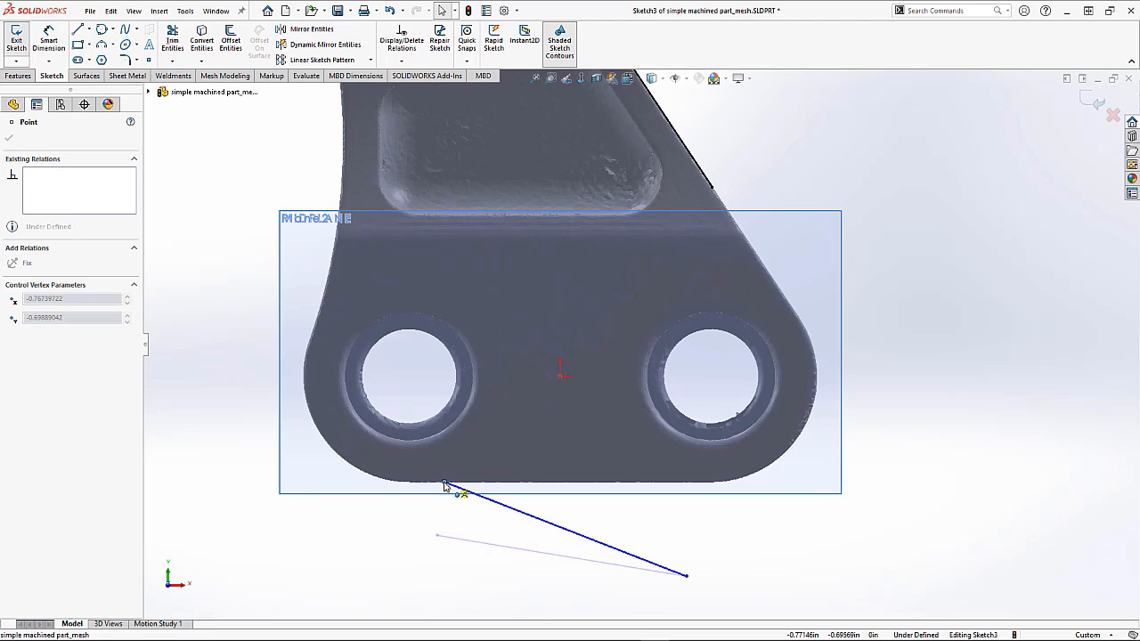
left_click_drag(688, 579, 685, 489)
left_click(641, 542)
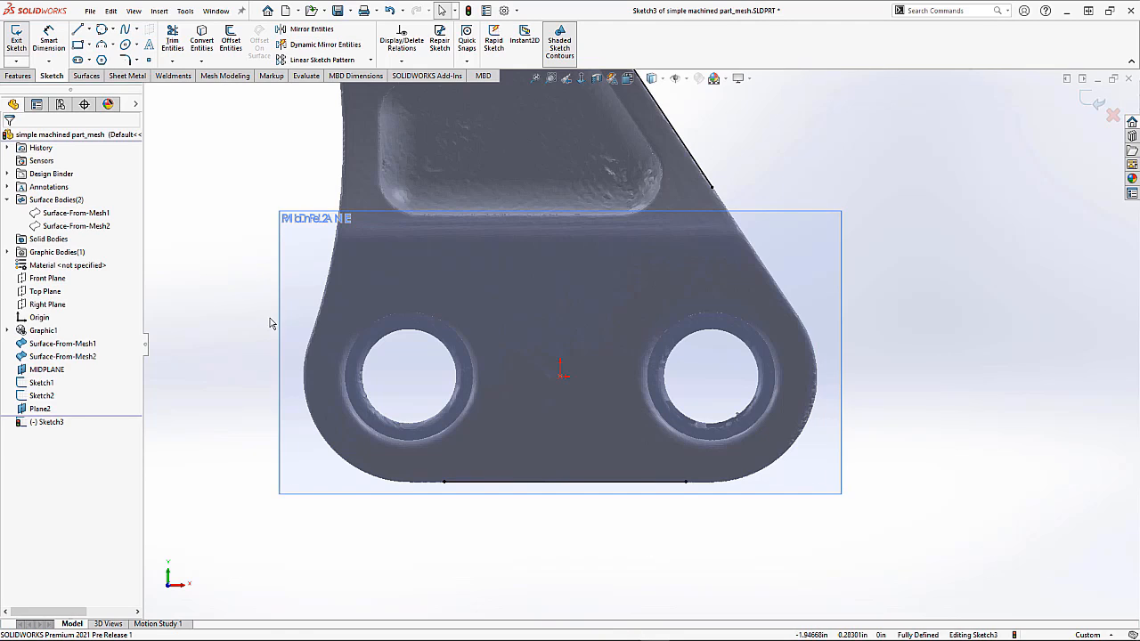
Step: Sketch a three-point arc along the part's concave left edge
scroll(285, 303, "up", 5)
scroll(312, 272, "down", 2)
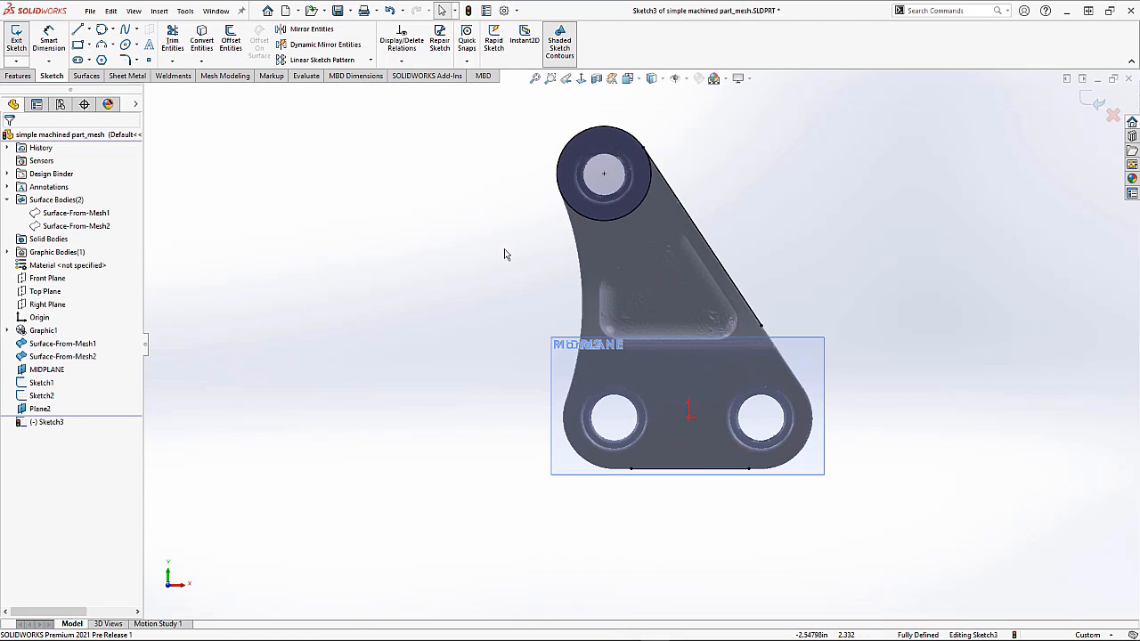
left_click(113, 45)
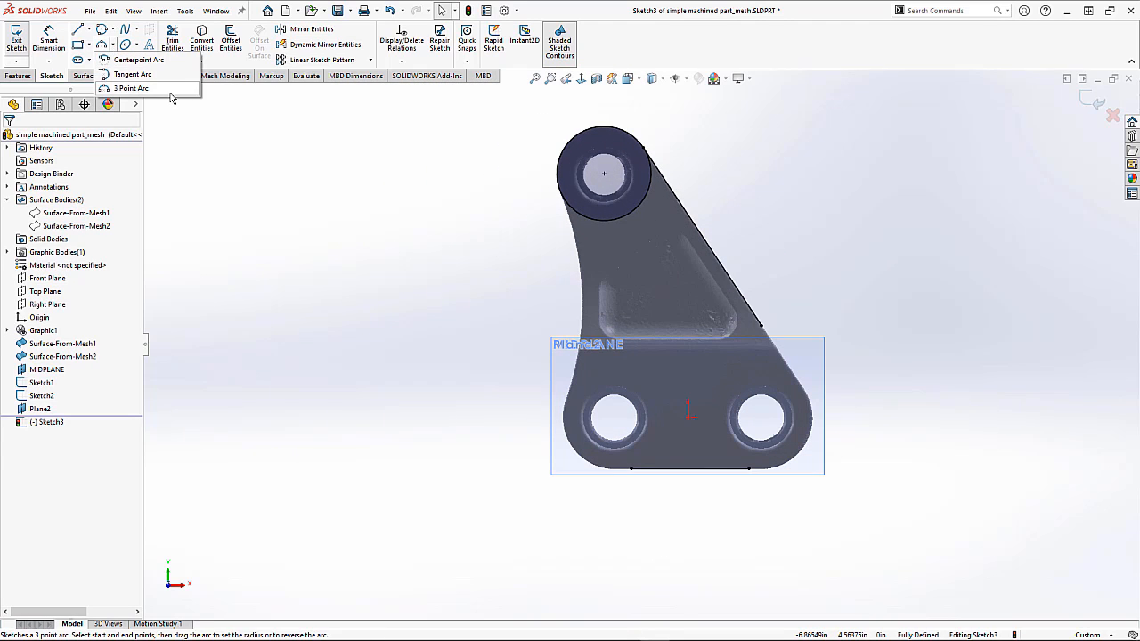
left_click(131, 88)
left_click(546, 228)
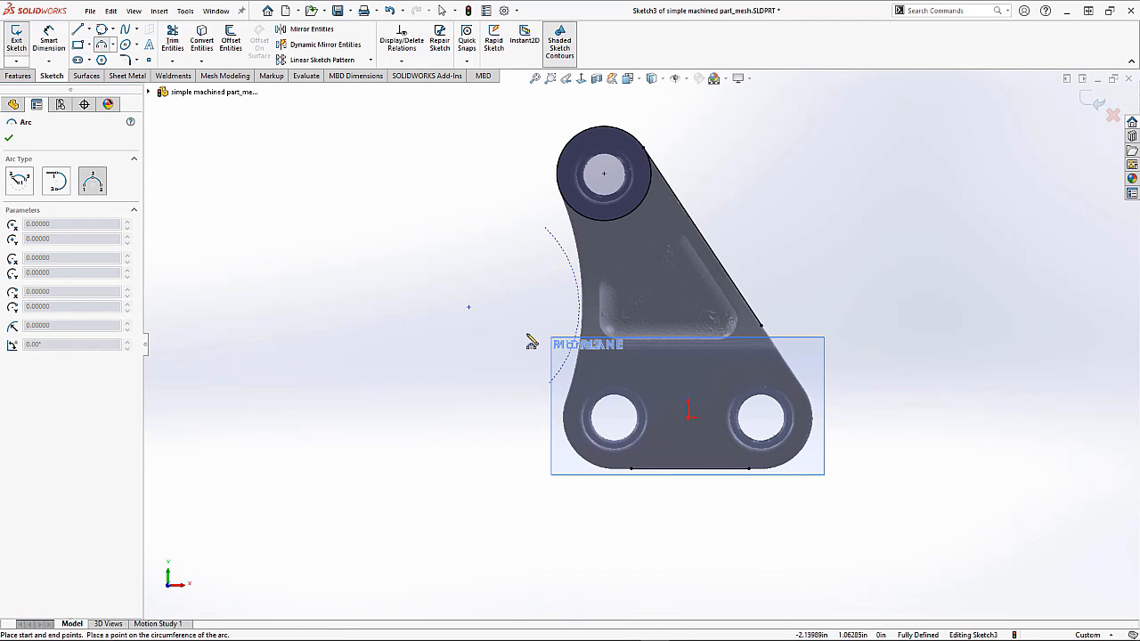
left_click(573, 307)
key("Escape")
Step: Make the arc's upper endpoint coincident with the lug circle
scroll(546, 228, "down", 3)
left_click(546, 260)
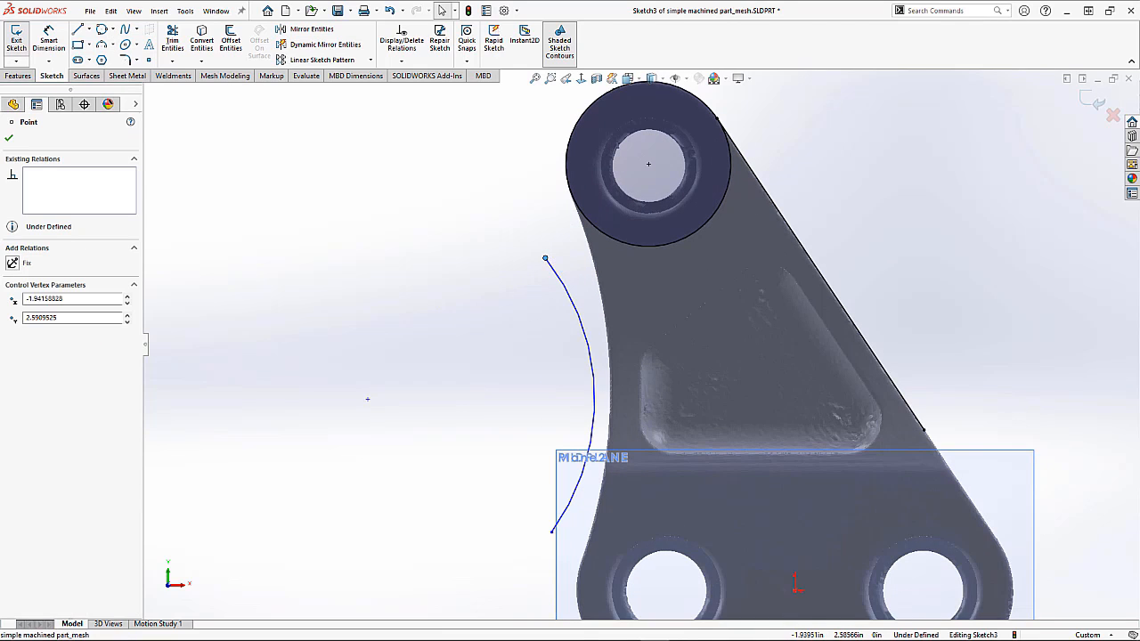
left_click(589, 225, "ctrl")
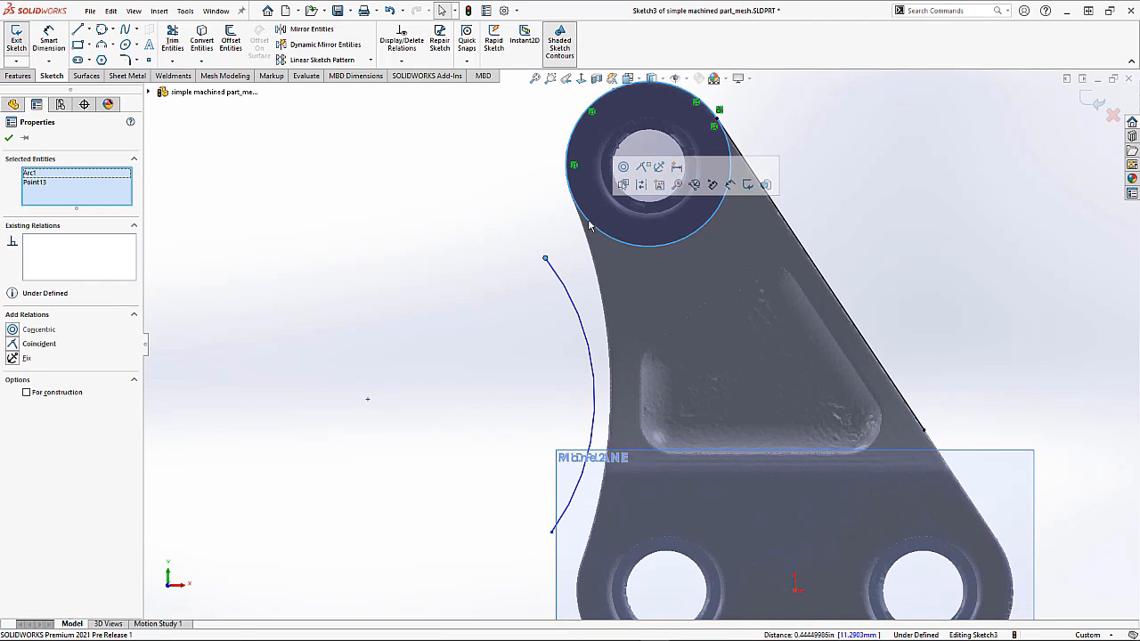
left_click(639, 171)
Step: Add a tangent relation between the arc and the lug circle
left_click(512, 174)
left_click(621, 253)
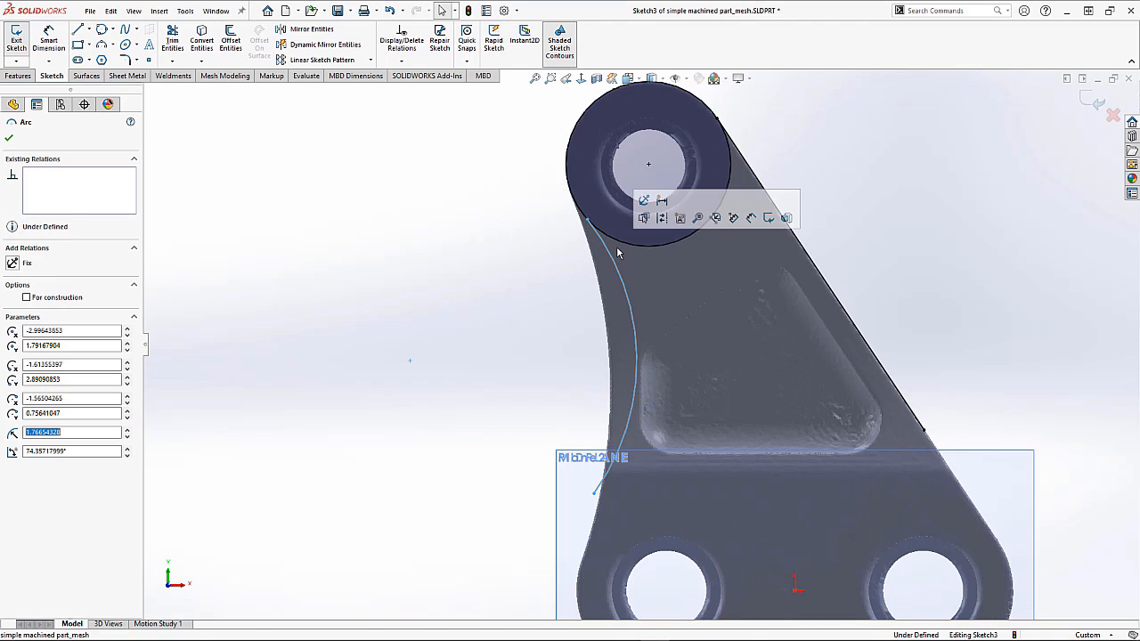
left_click(629, 240, "ctrl")
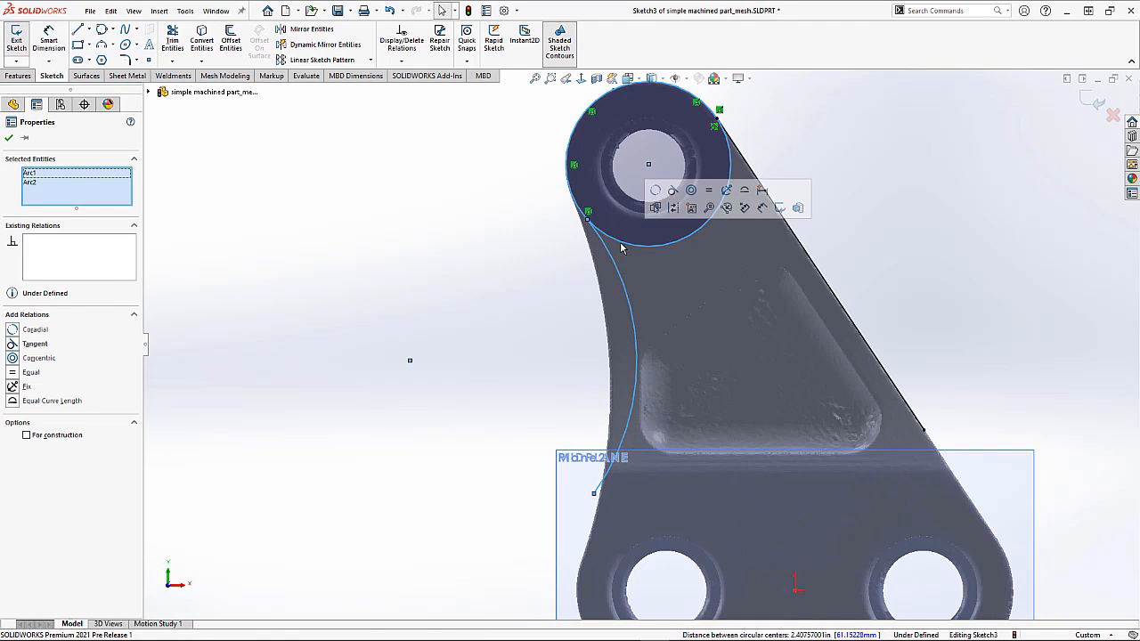
left_click(673, 192)
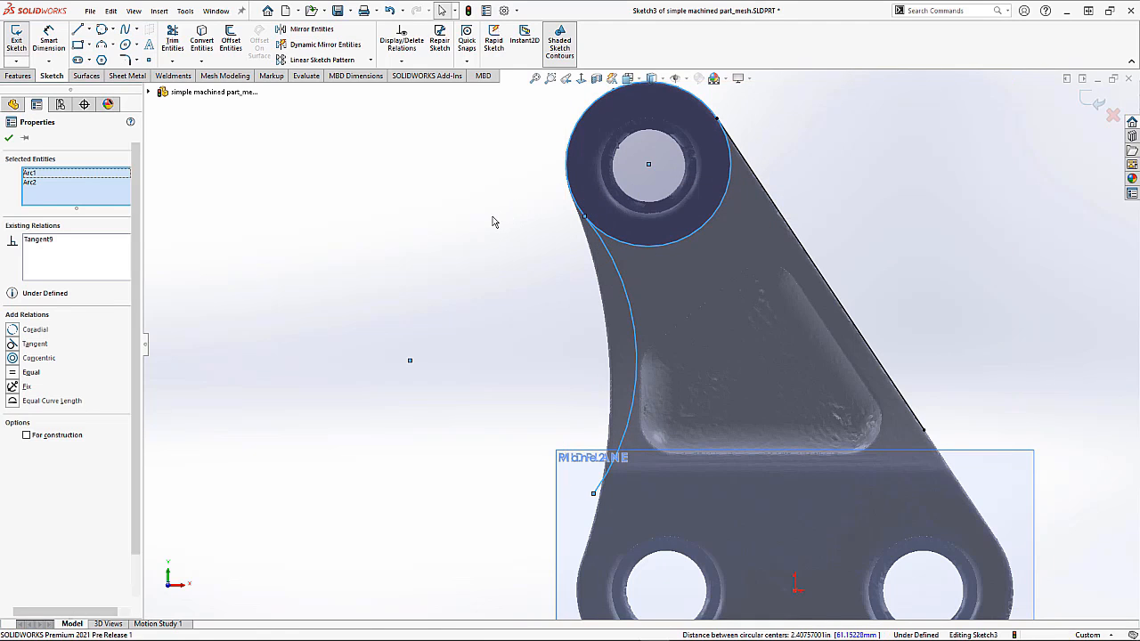
Step: Reshape the arc by dragging its lower endpoint and its curve to follow the mesh's left edge
left_click(494, 221)
left_click_drag(588, 496, 600, 491)
scroll(542, 390, "down", 2)
left_click(543, 390)
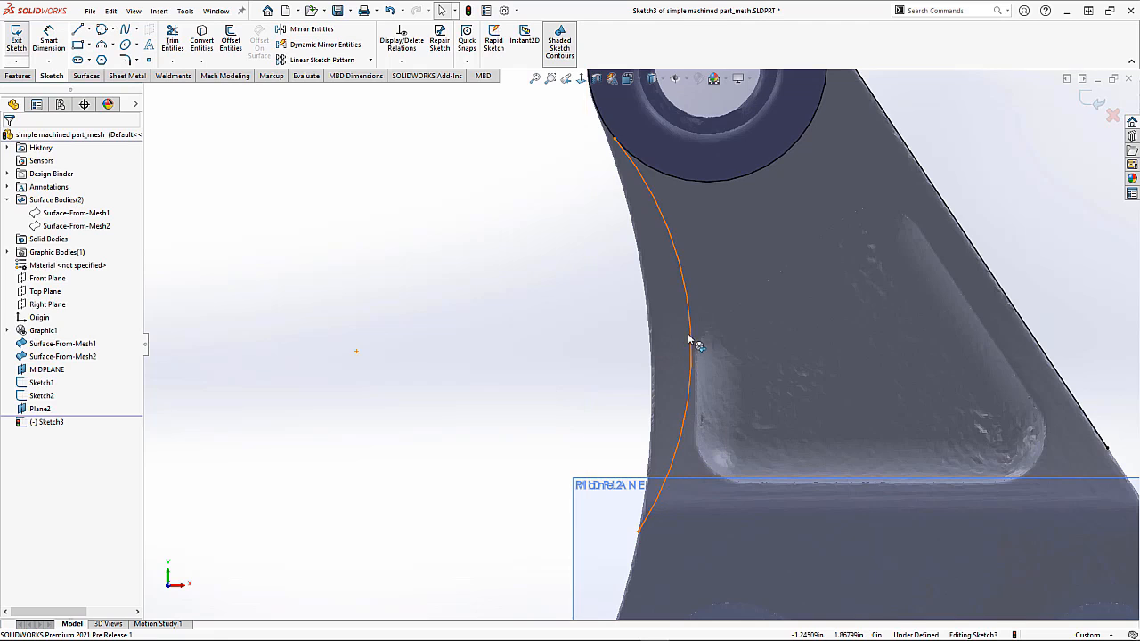
left_click_drag(681, 338, 552, 334)
left_click(491, 279)
Step: Place a point on the arc and drag it onto the mesh's left edge to fit the arc
left_click(150, 59)
left_click(637, 331)
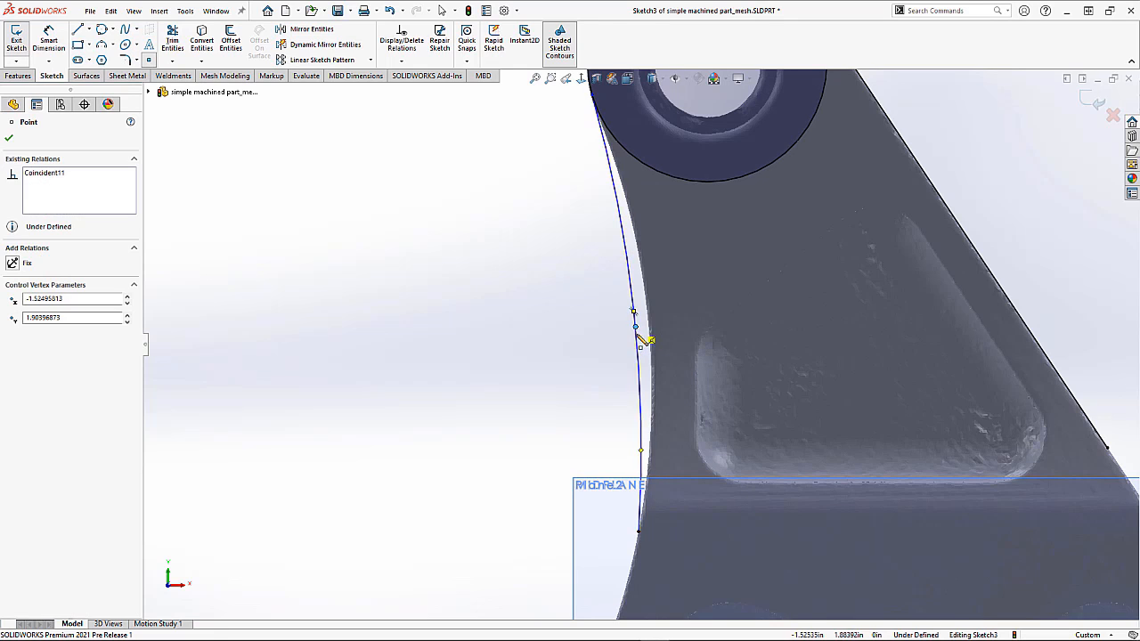
key("Escape")
scroll(638, 333, "down", 2)
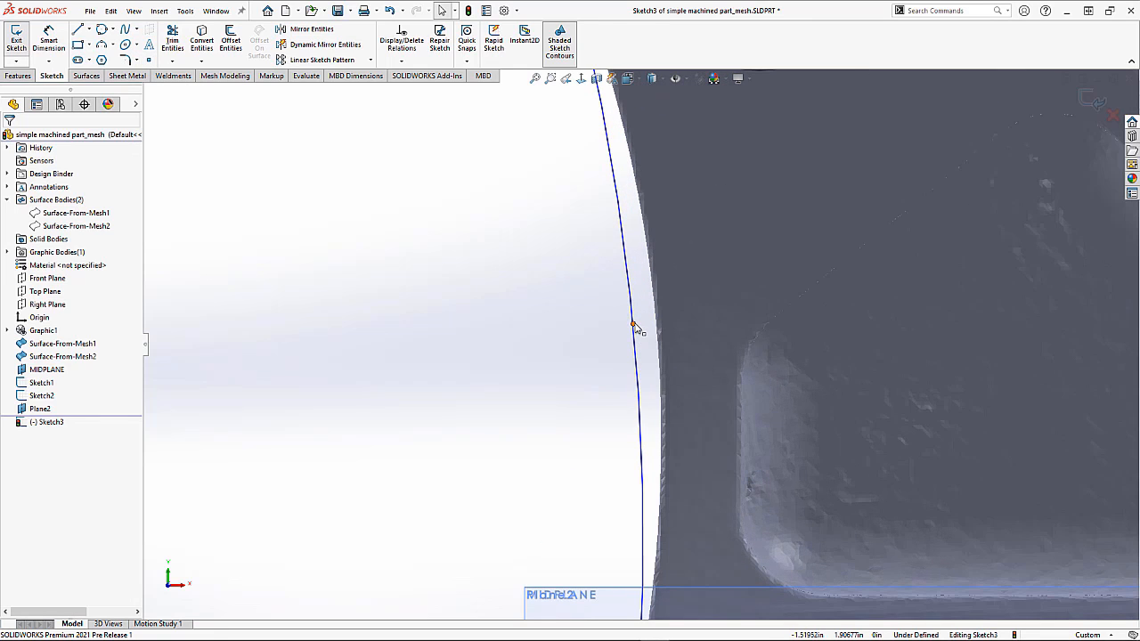
left_click_drag(633, 326, 657, 330)
Step: Start a sketch fillet on the lower-left corner between the left arc and the bottom line
scroll(541, 356, "up", 3)
left_click(542, 356)
scroll(542, 357, "up", 2)
scroll(542, 357, "up", 1)
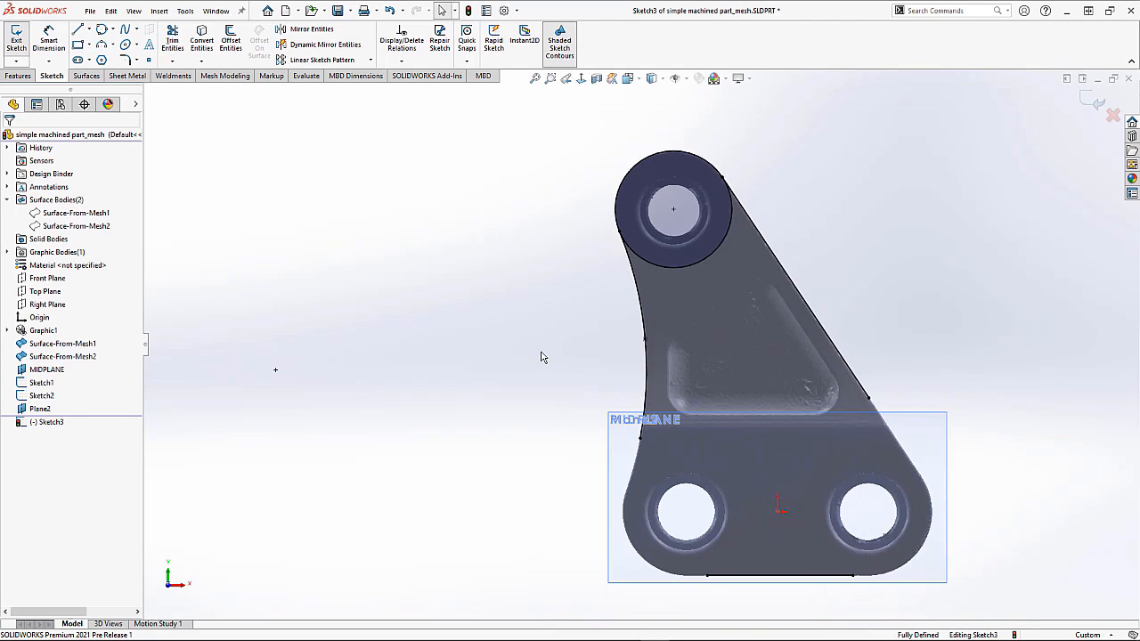
scroll(903, 522, "down", 1)
scroll(838, 297, "up", 1)
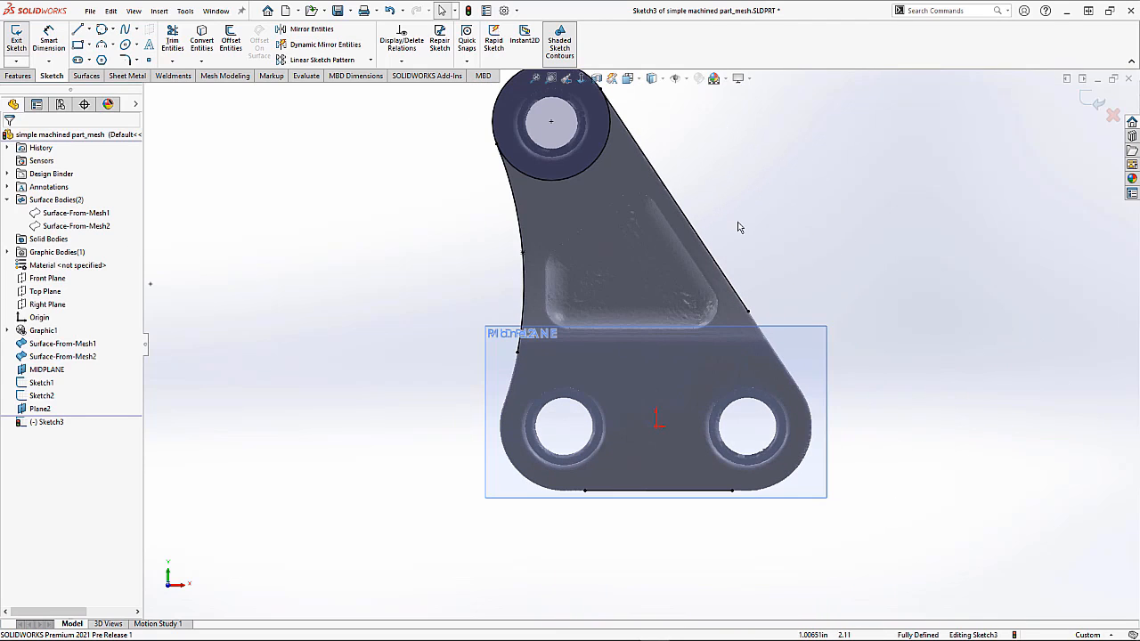
left_click(125, 59)
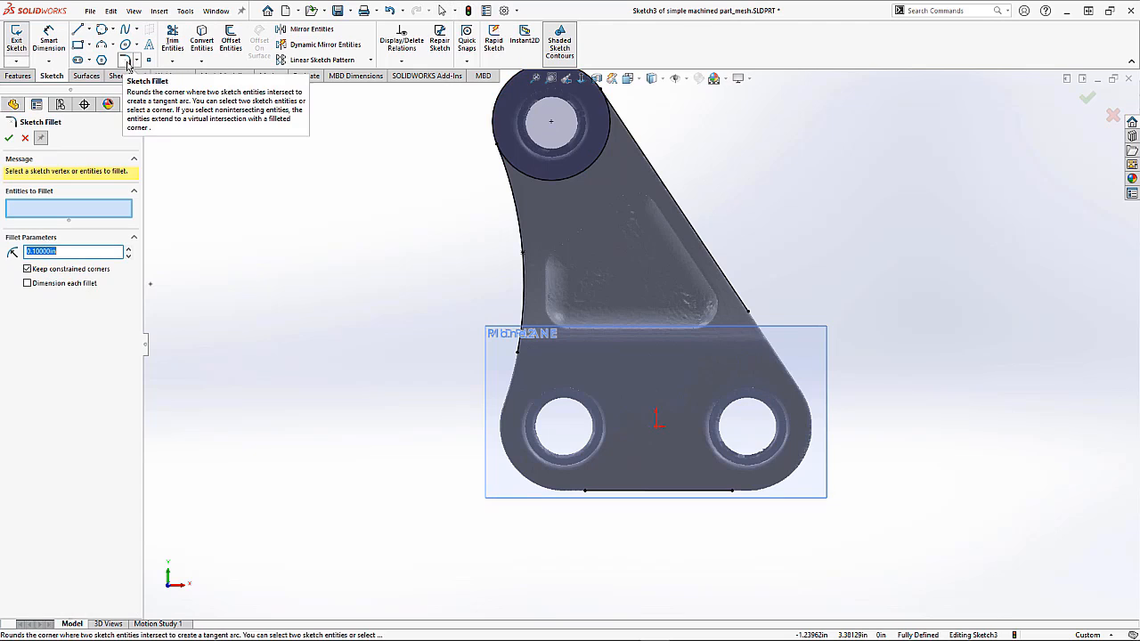
left_click(593, 497)
left_click(525, 347)
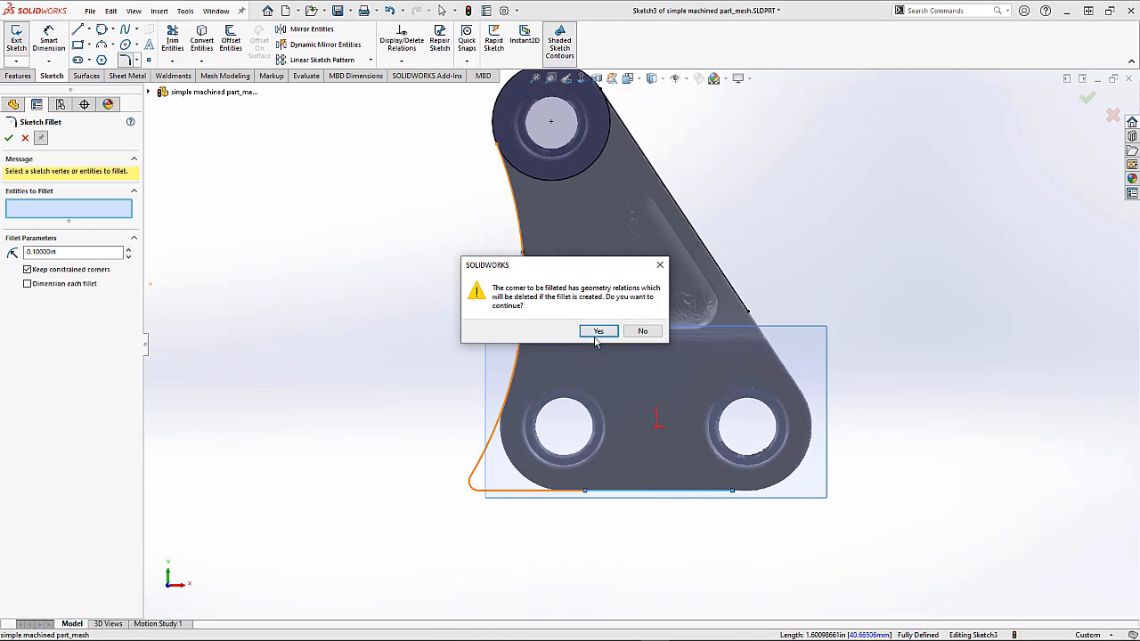
left_click(597, 332)
left_click(131, 251)
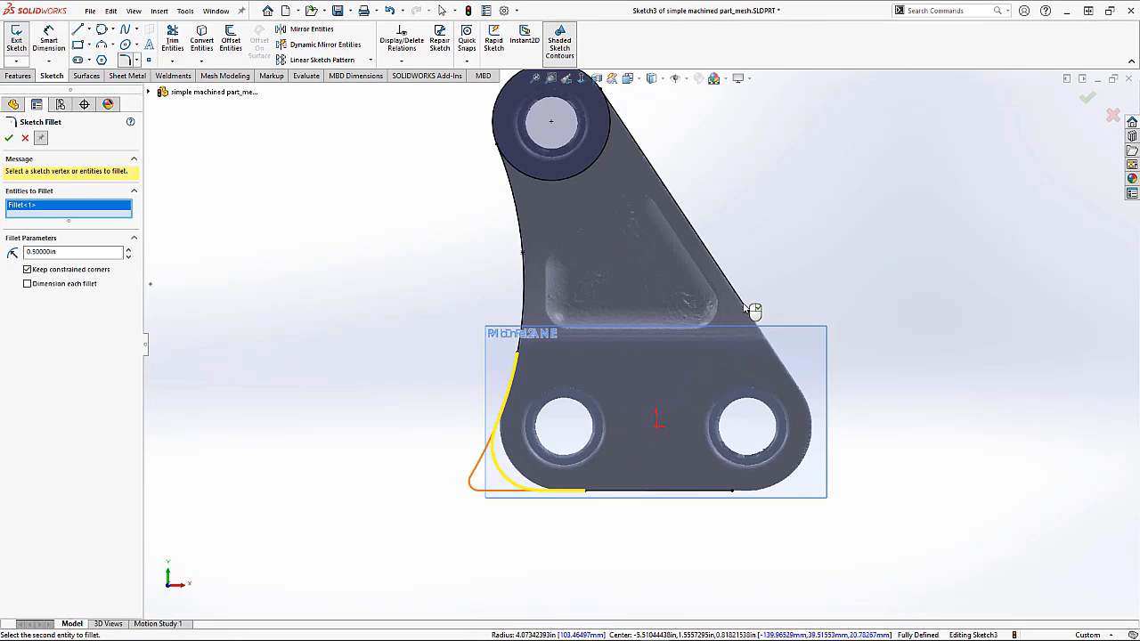
Step: Add the lower-right corner between the sloped line and bottom line, set the fillet radius to 0.7 in, and apply
left_click(744, 306)
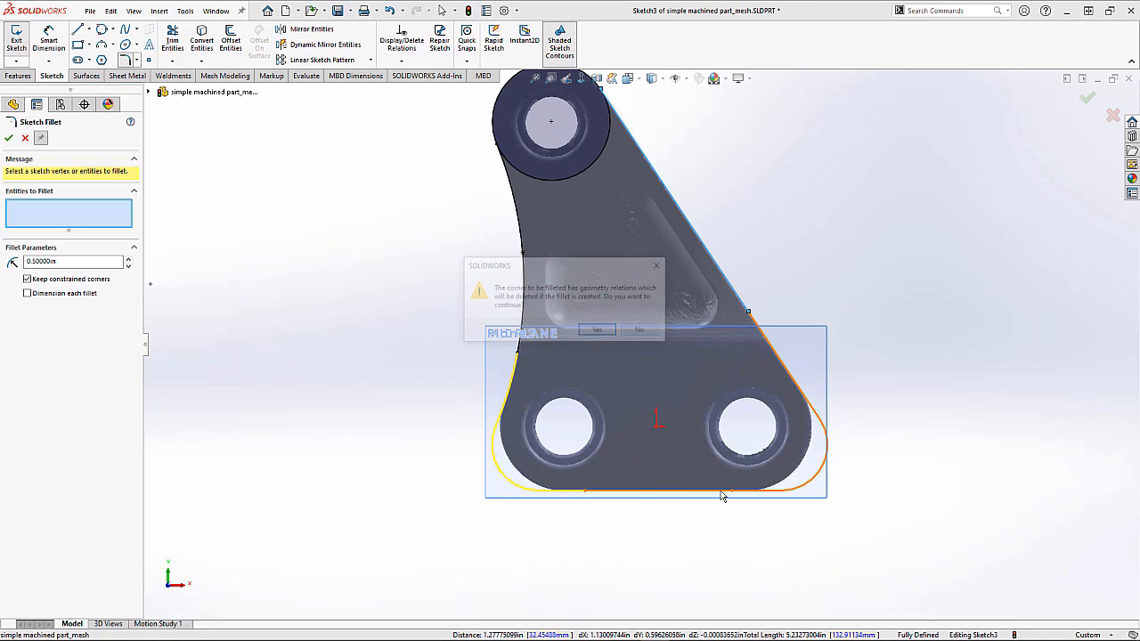
left_click(609, 335)
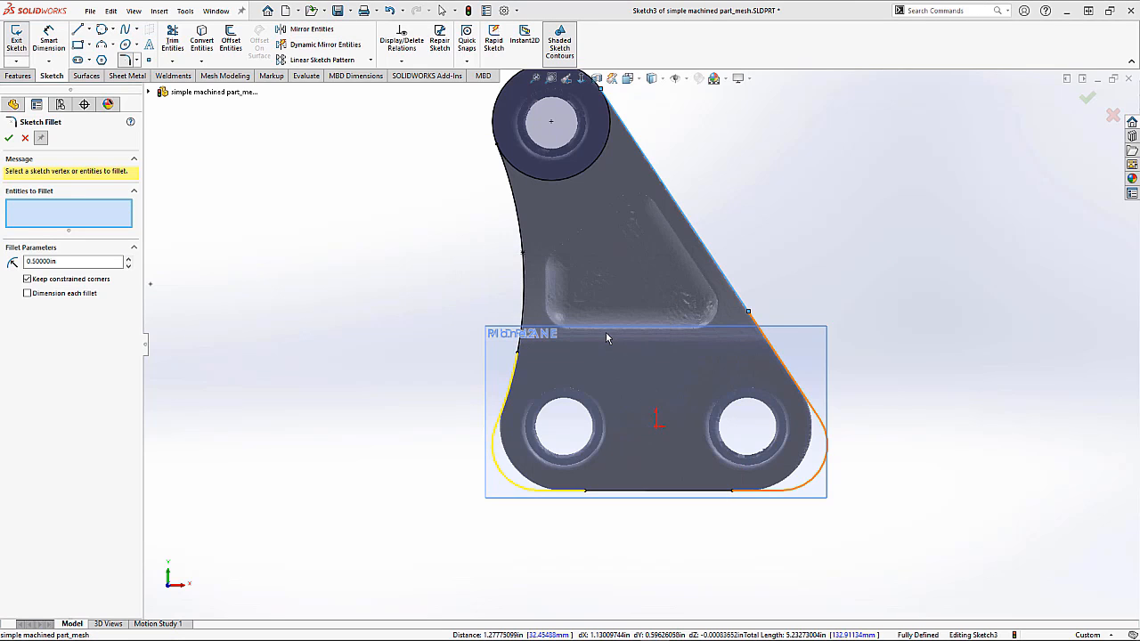
left_click(129, 260)
left_click(129, 260)
scroll(534, 478, "down", 5)
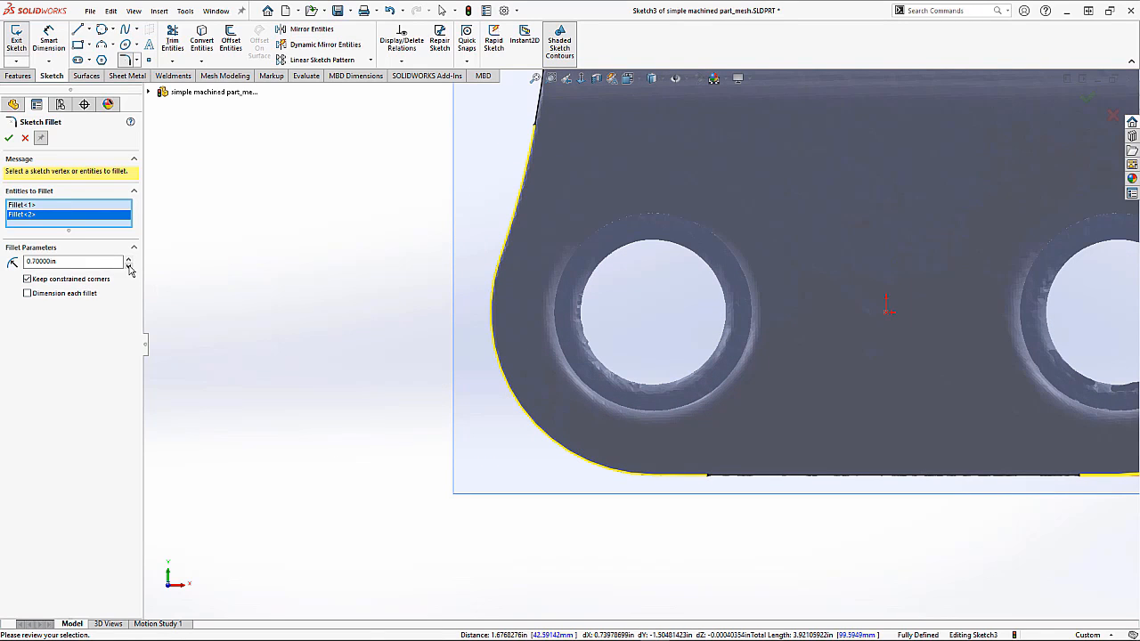
left_click(11, 139)
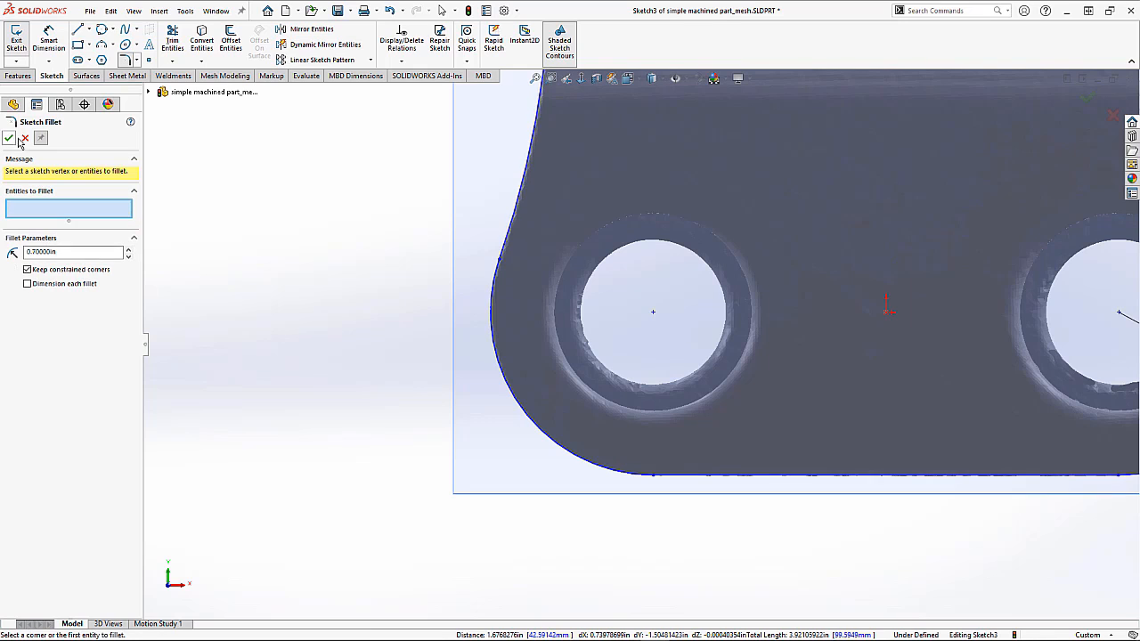
Step: Trim away the leftover sketch segment near the profile's upper left and exit the sketch
key("f")
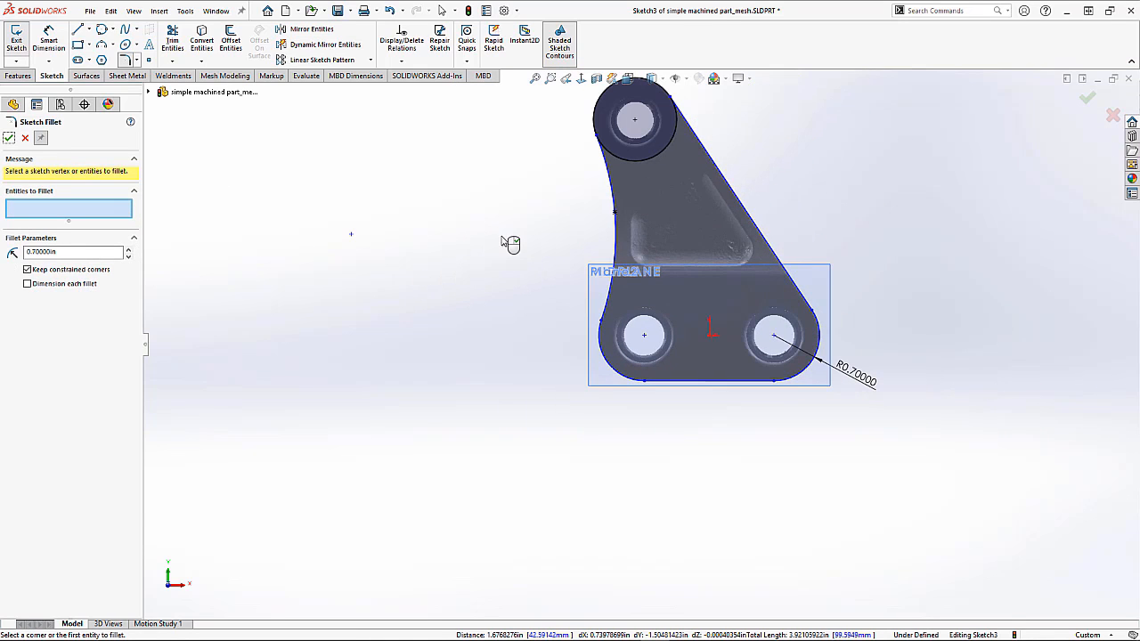
left_click(172, 40)
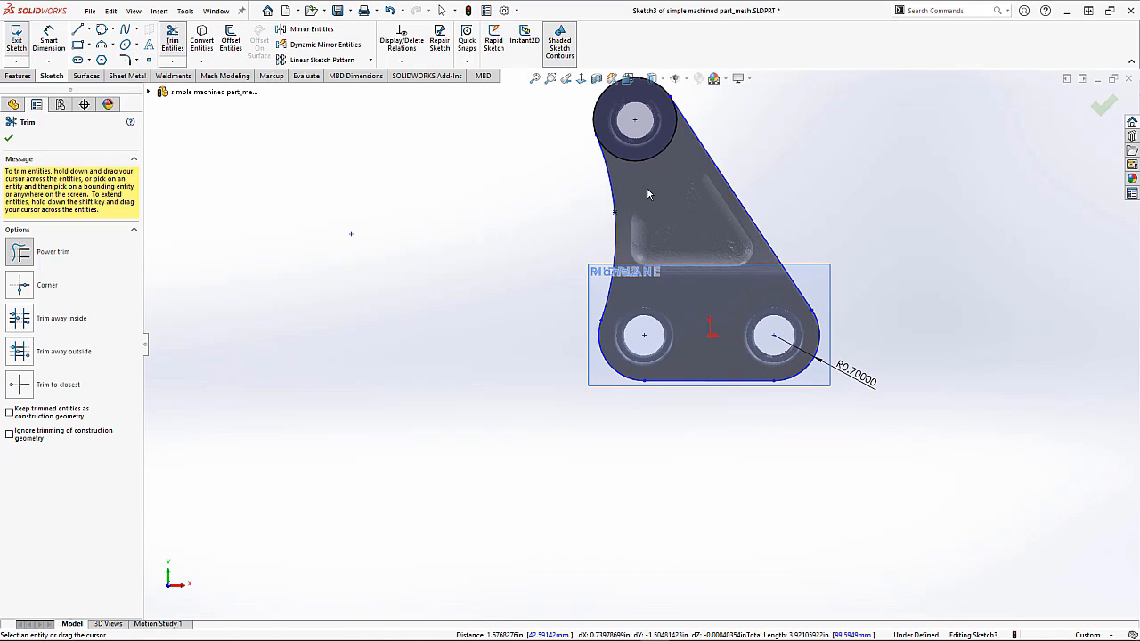
left_click_drag(648, 184, 657, 153)
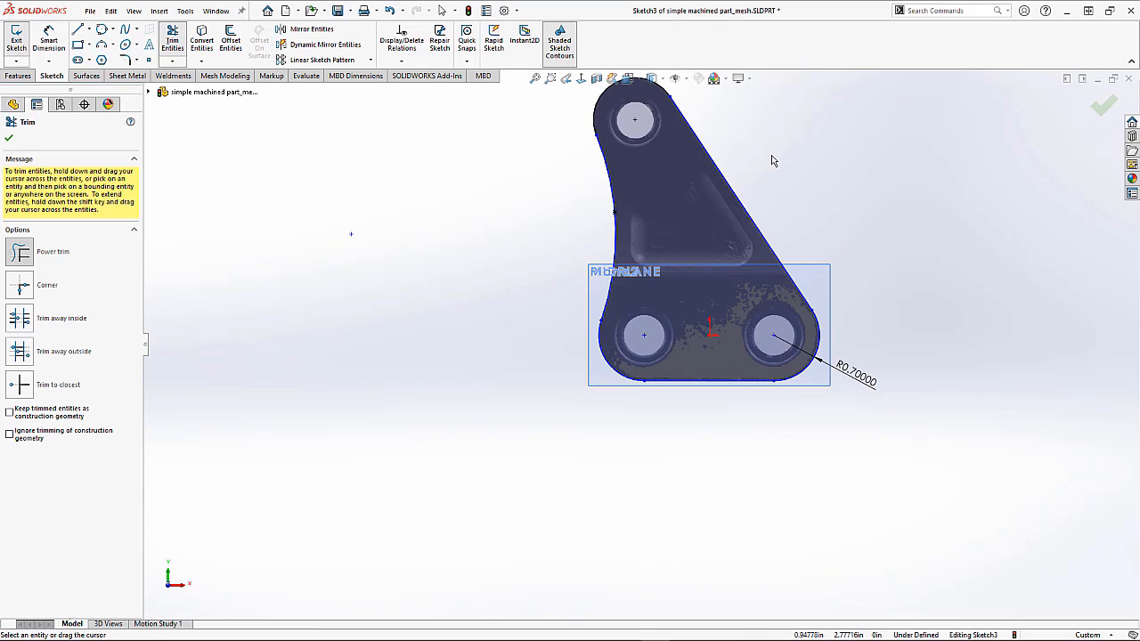
scroll(774, 161, "up", 1)
scroll(856, 177, "down", 1)
mouse_move(853, 205)
middle_mouse_down()
mouse_move(814, 222)
mouse_move(815, 262)
middle_mouse_up()
left_click(1102, 106)
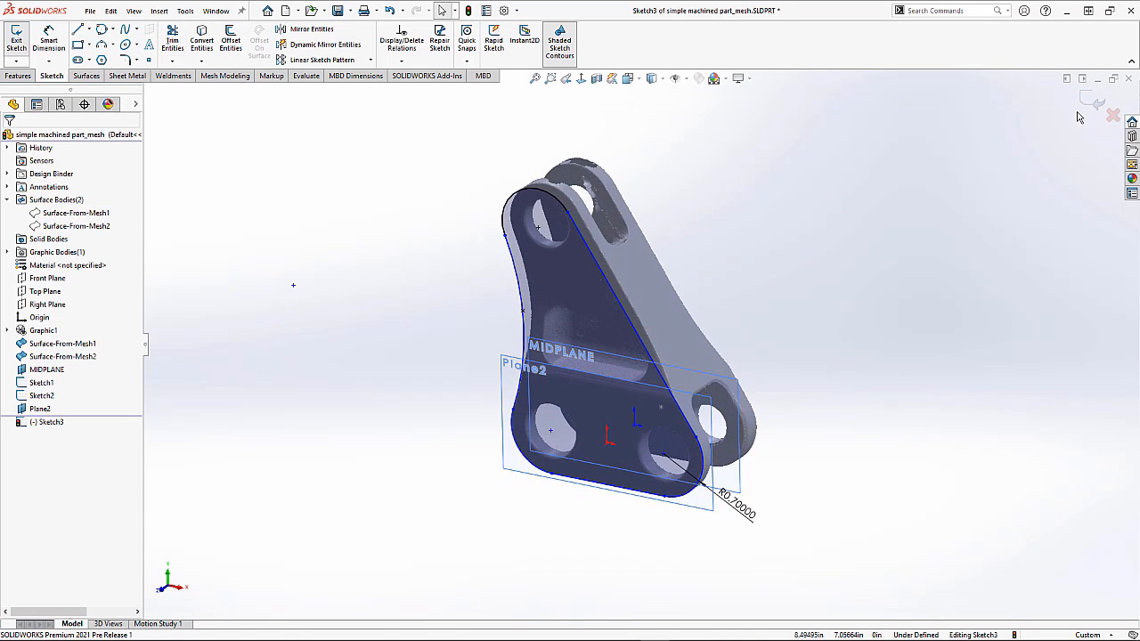
Step: Extrude the traced profile sketch into a solid boss across the mesh's thickness
left_click(18, 76)
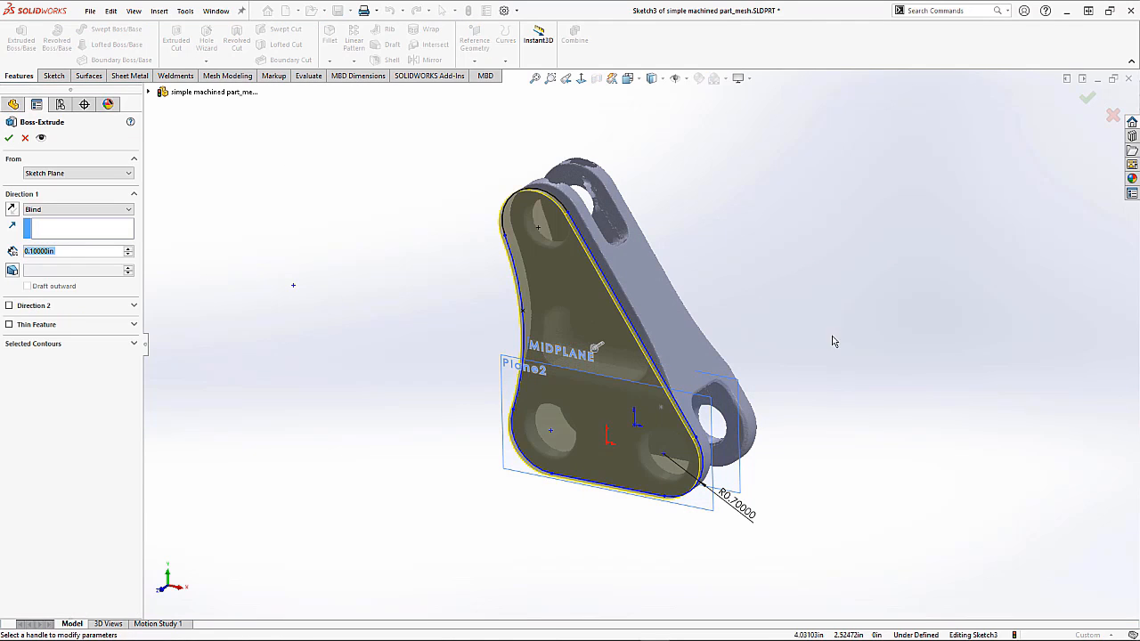
middle_click_drag(786, 304, 810, 212)
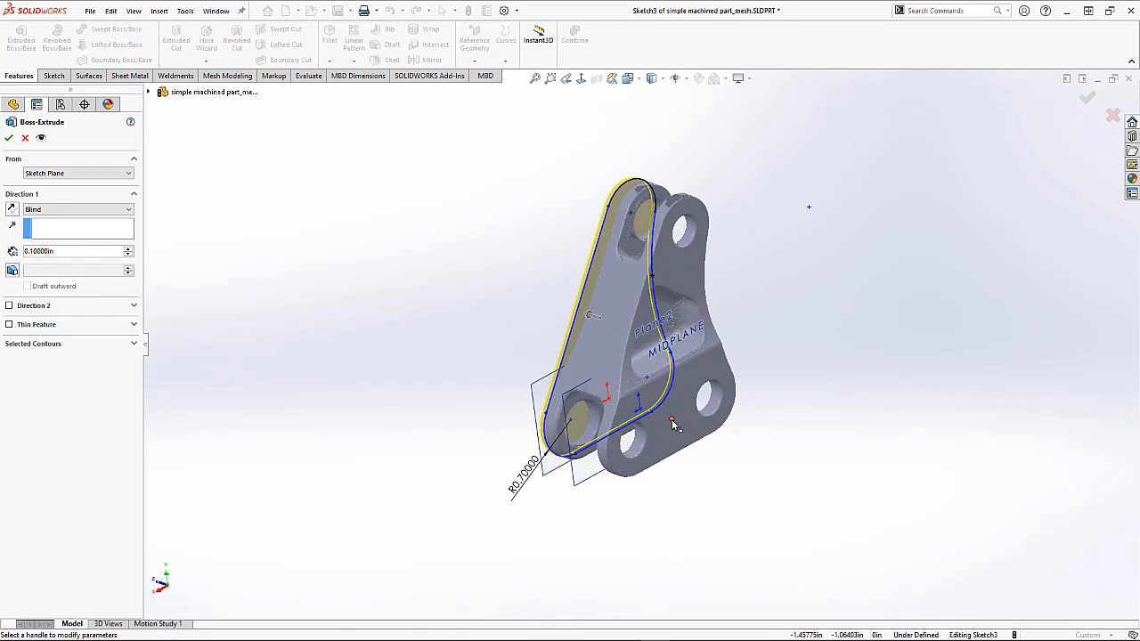
left_click(673, 421)
key("Return")
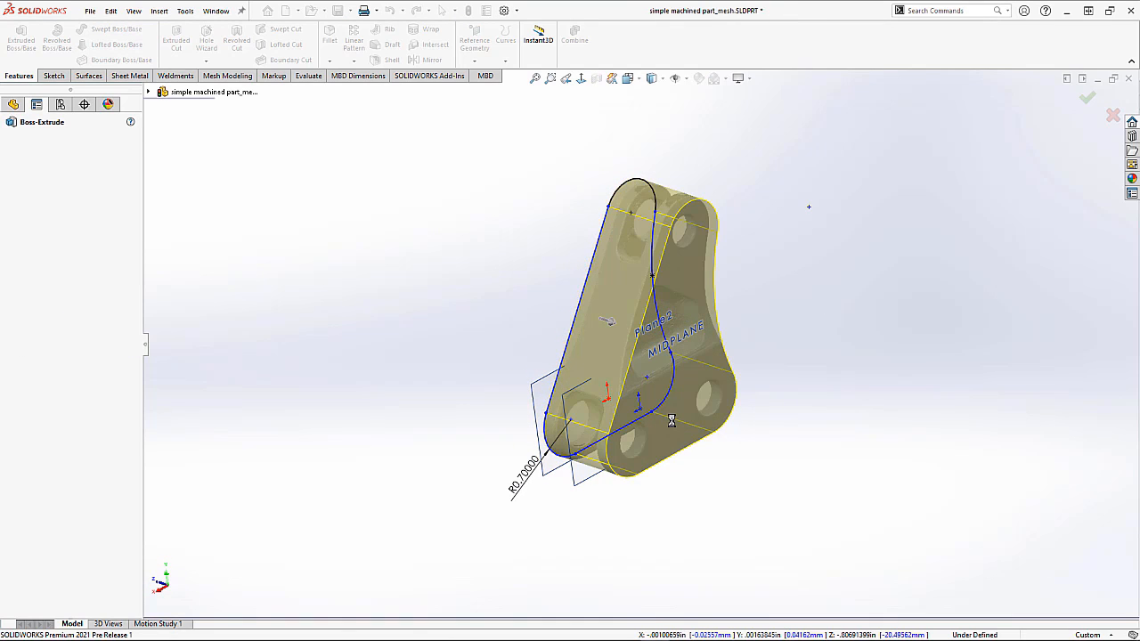
Step: Select the plane at the part's lower end and start a new sketch on it
middle_click_drag(678, 398, 800, 418)
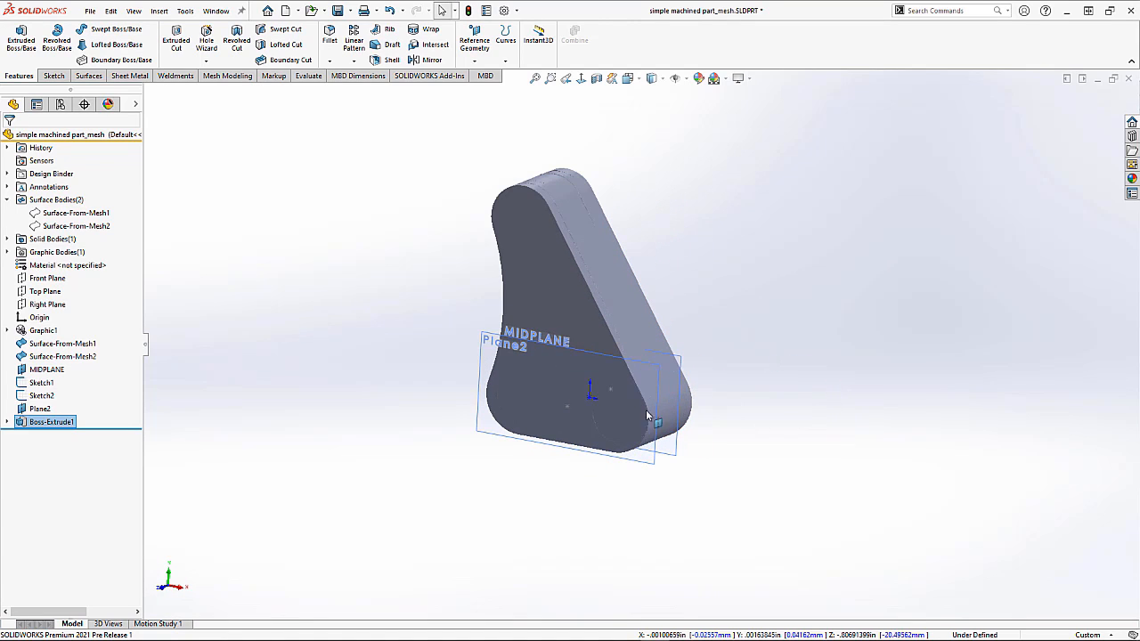
left_click(361, 386)
middle_click_drag(384, 368, 433, 349)
key("ctrl+7")
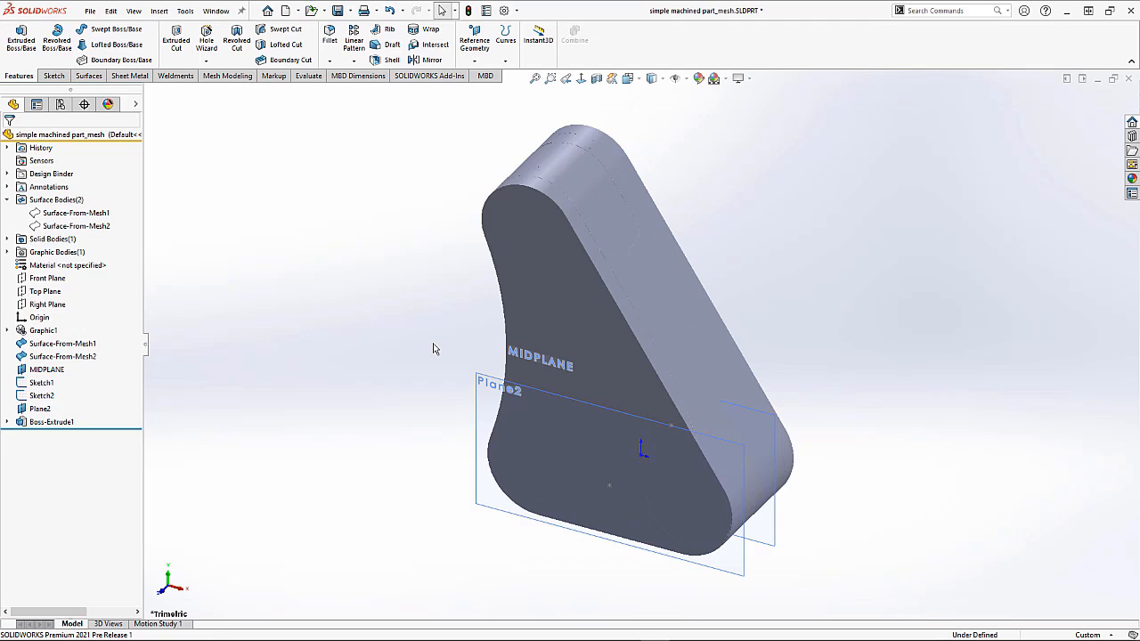
middle_click_drag(423, 339, 395, 318)
left_click(650, 557)
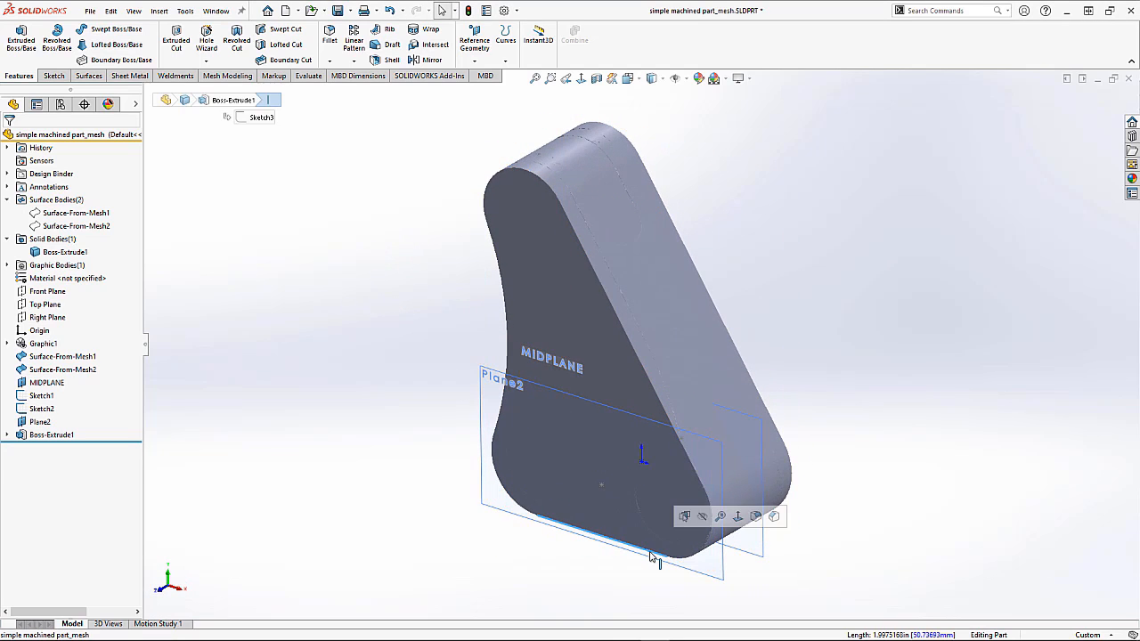
left_click(54, 76)
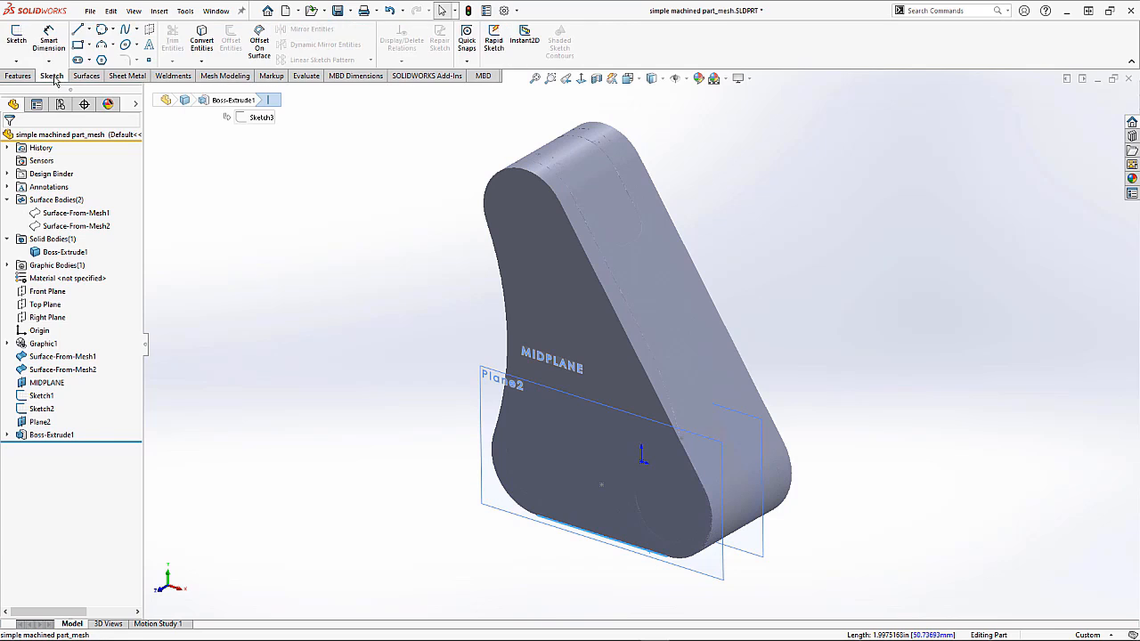
left_click(17, 38)
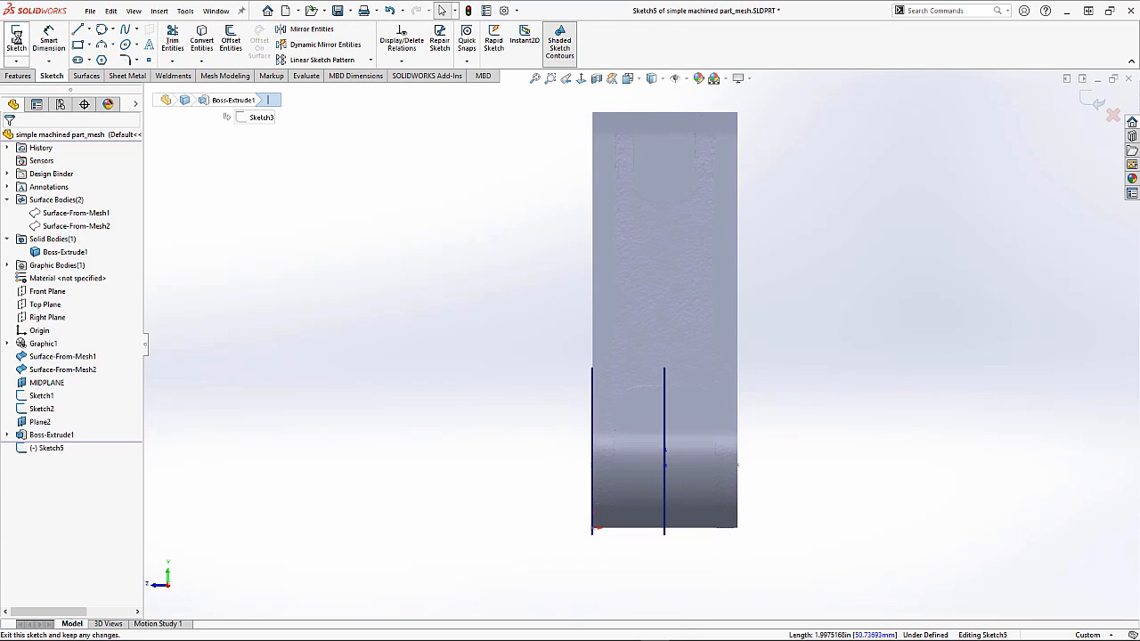
Step: Hide the Boss-Extrude1 solid body to reveal the mesh's slot
right_click(61, 256)
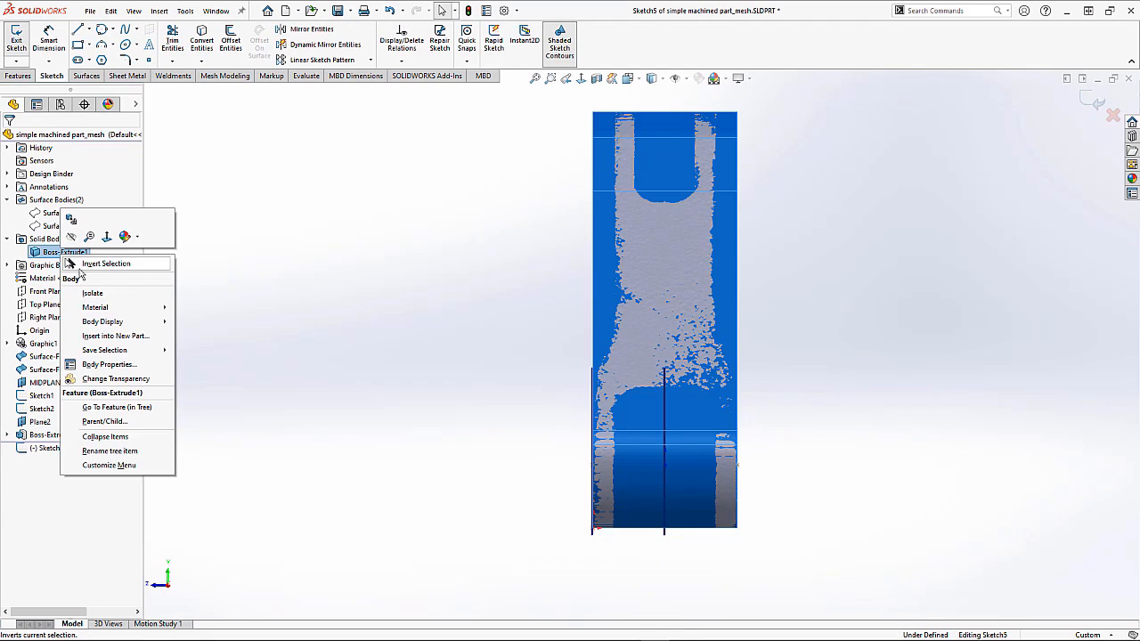
left_click(84, 264)
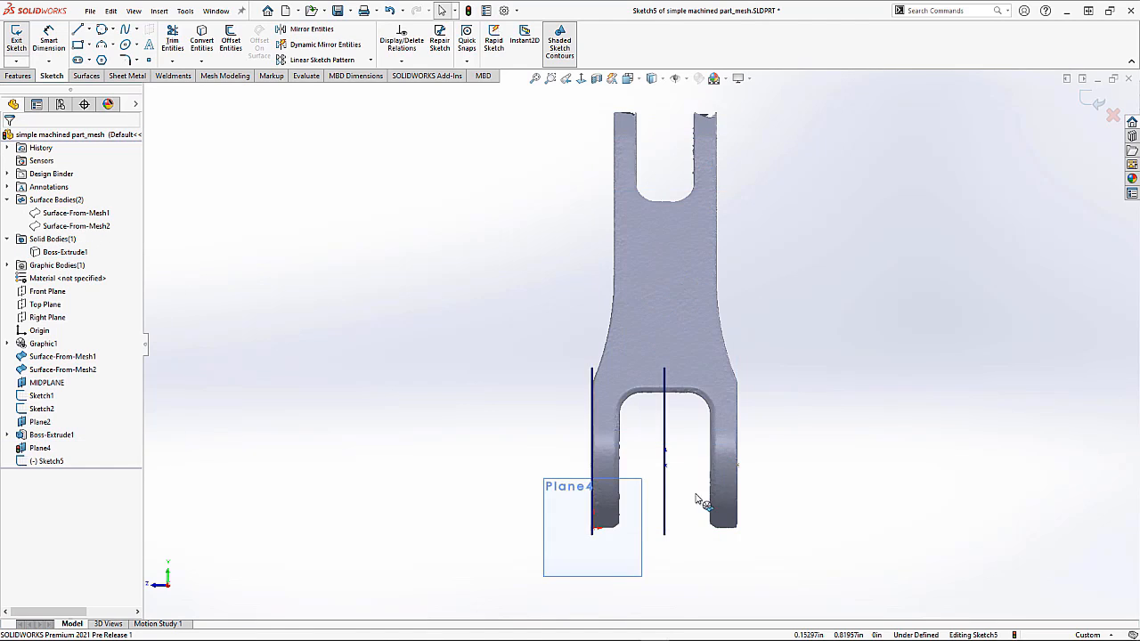
scroll(726, 503, "down", 5)
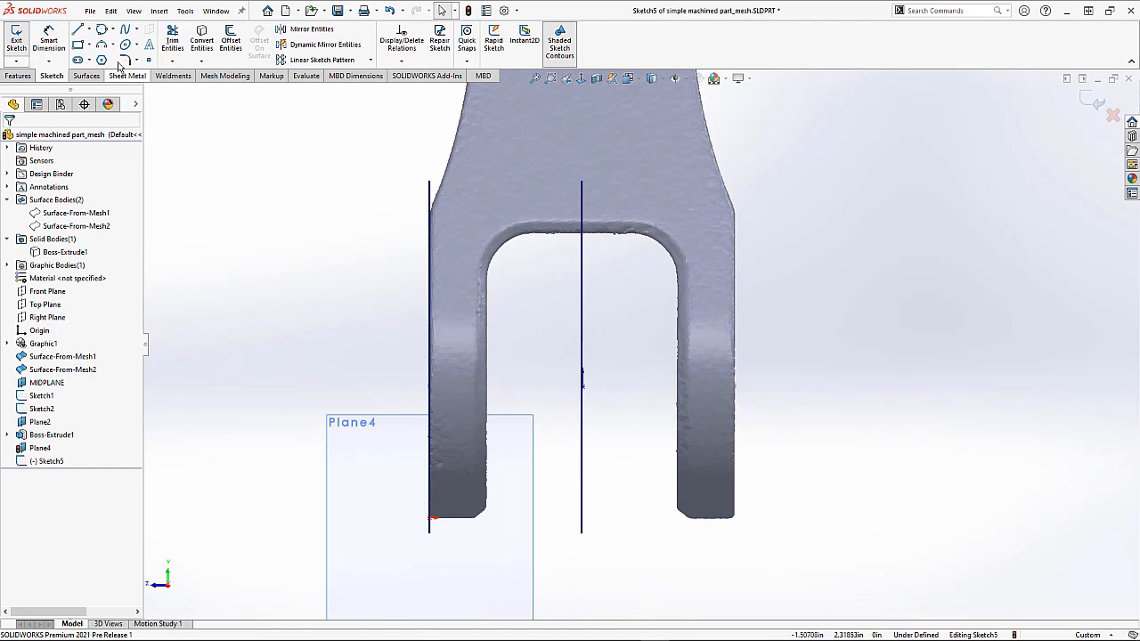
Step: Draw a rectangle about 0.75 in wide and 1.54 in tall over the slot opening
left_click(514, 281)
left_click(657, 570)
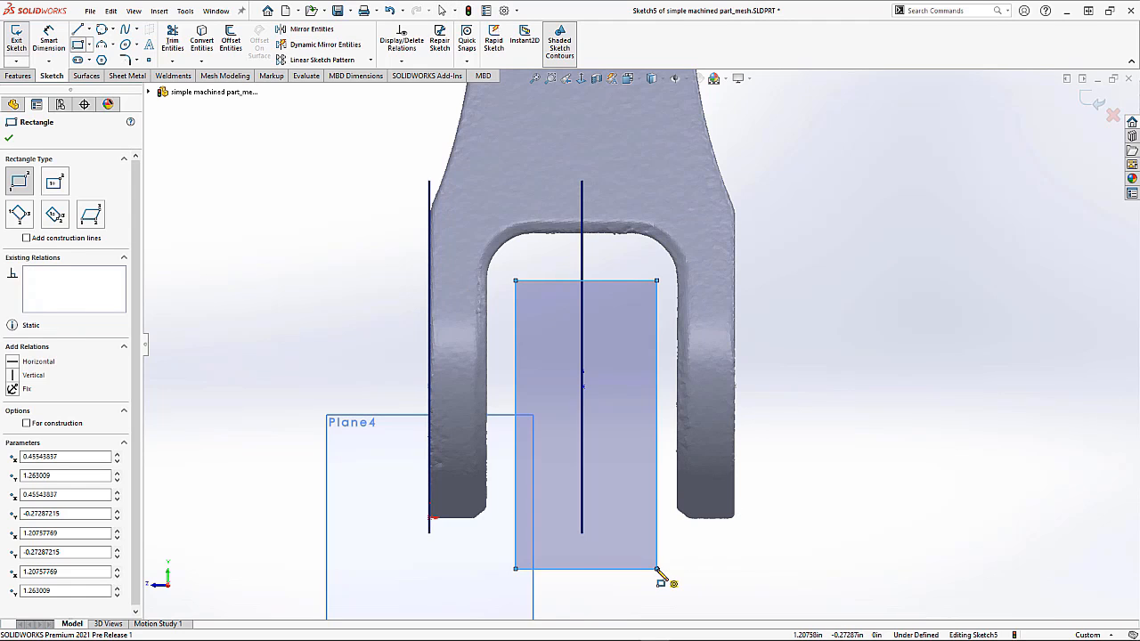
key("Escape")
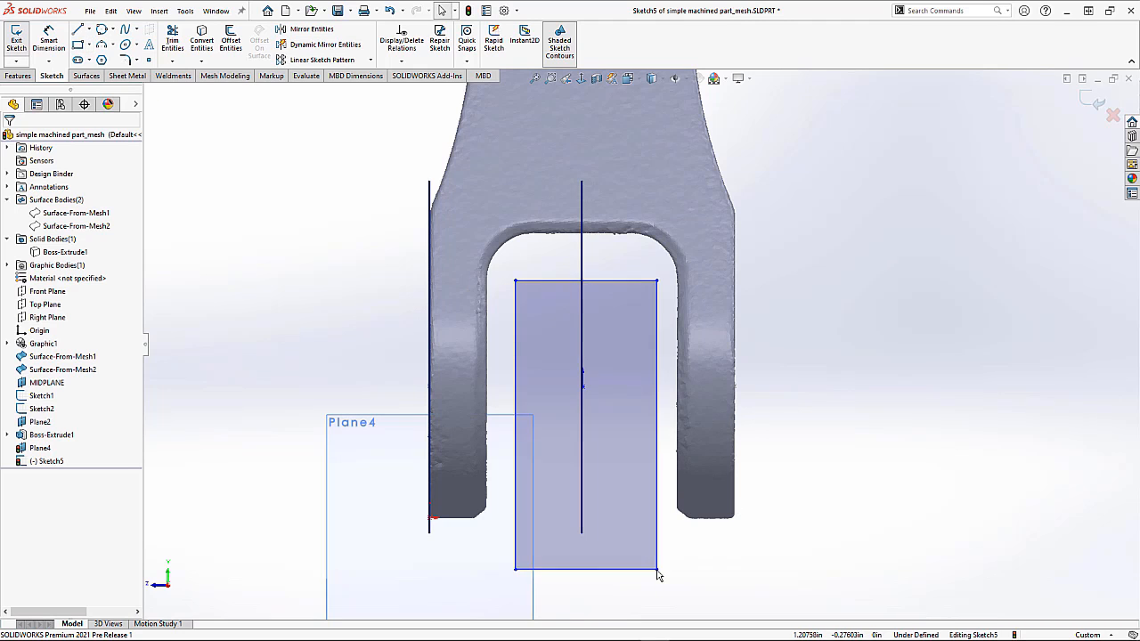
Step: Select the rectangle's left side and review its vertical relation
left_click(515, 334)
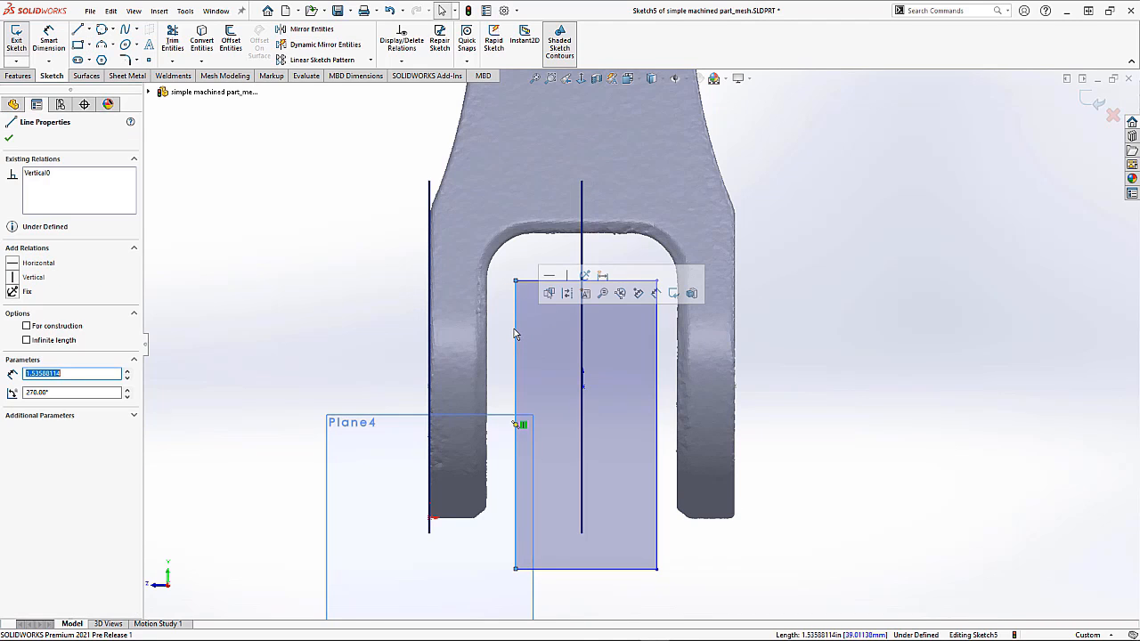
left_click(49, 175)
left_click(308, 237)
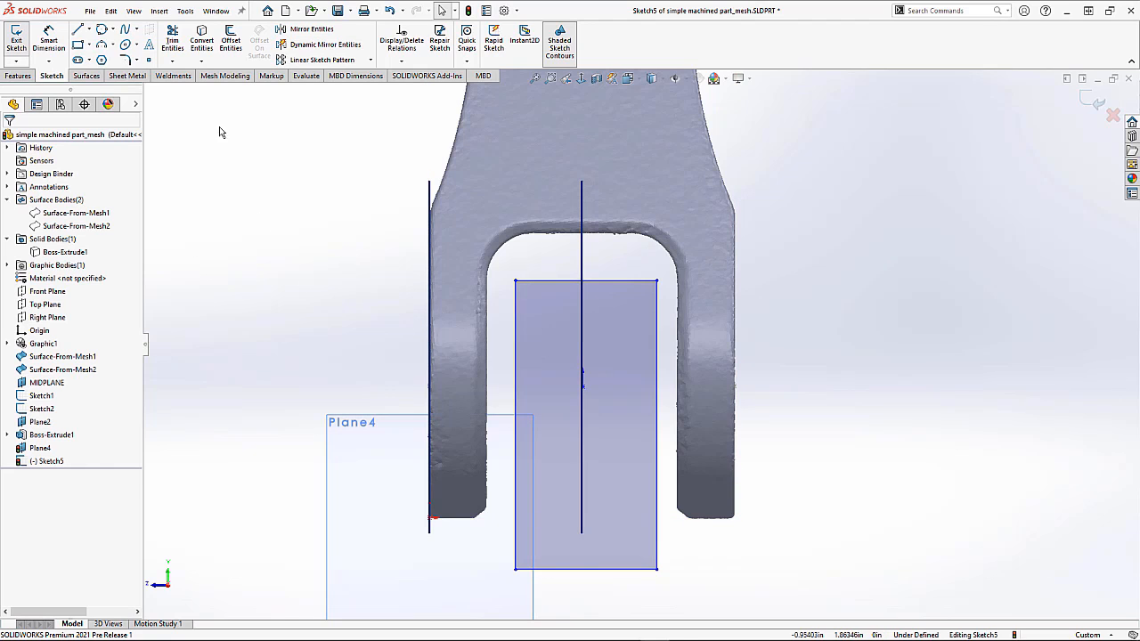
Step: Place sketch points on the rectangle's left, top and right sides
left_click(149, 60)
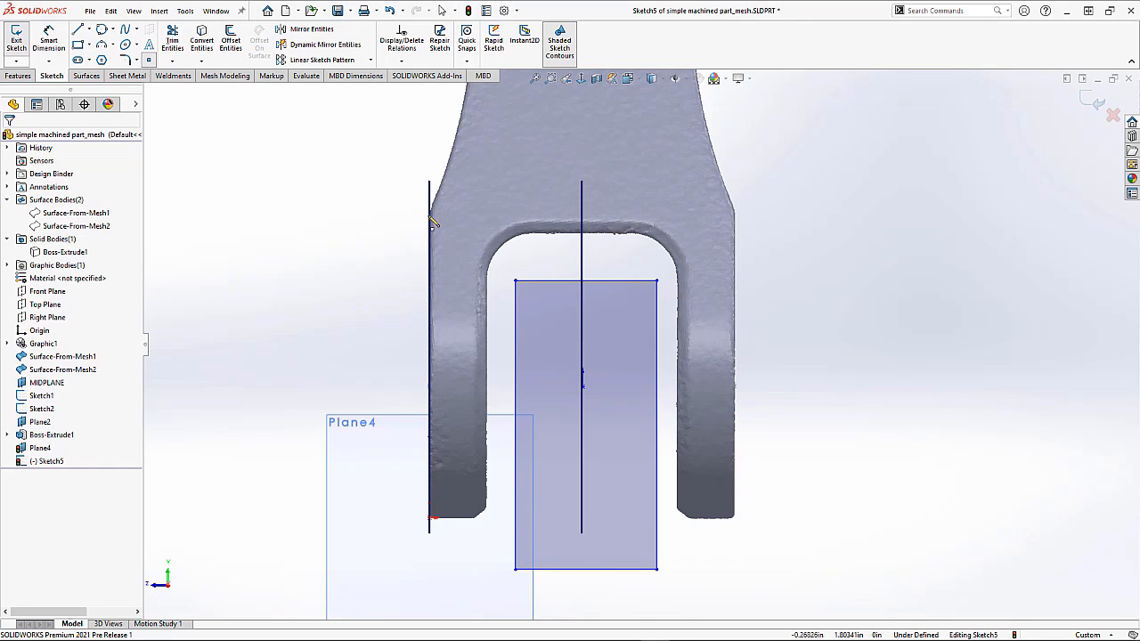
left_click(515, 332)
left_click(555, 282)
left_click(657, 332)
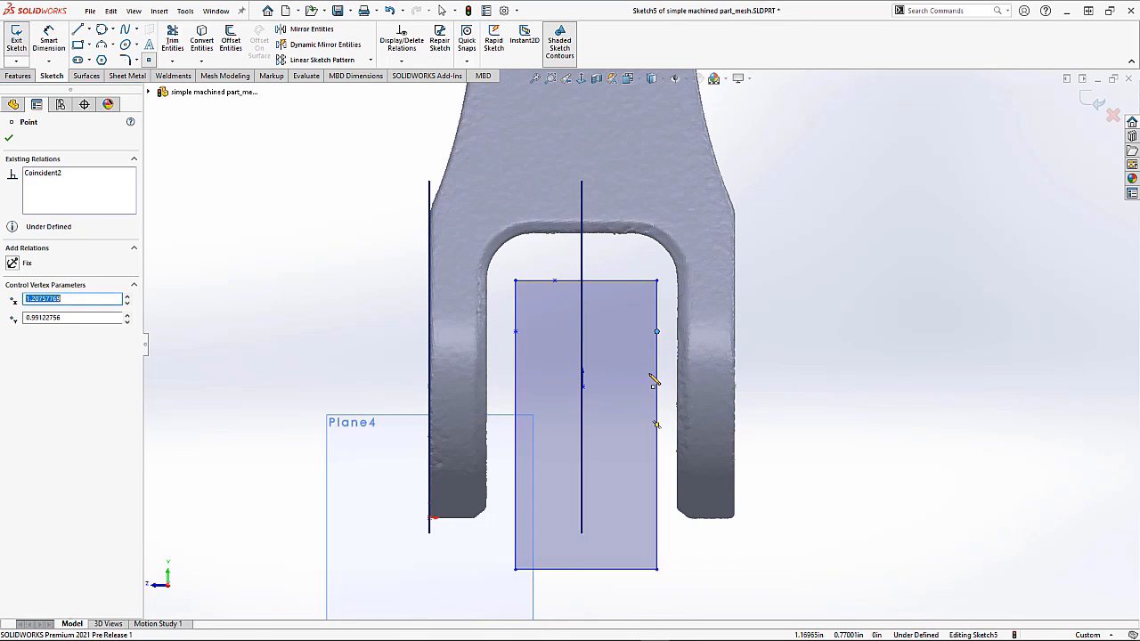
key("Escape")
Step: Drag the side and top points onto the slot's mesh edges to fit the rectangle
left_click_drag(516, 331, 485, 330)
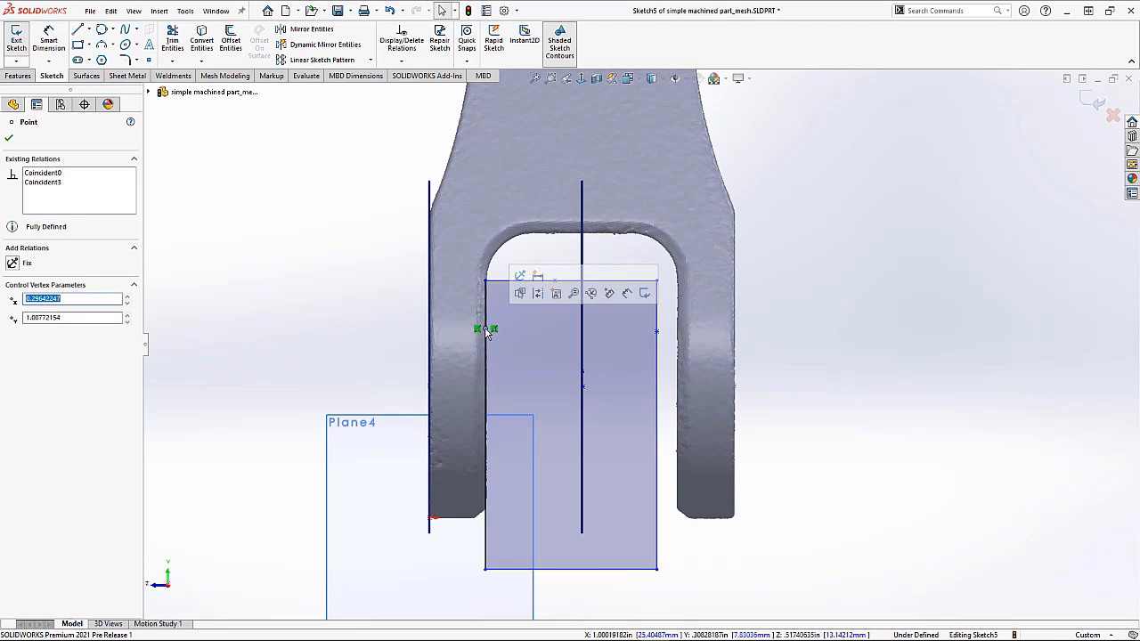
left_click_drag(657, 334, 678, 337)
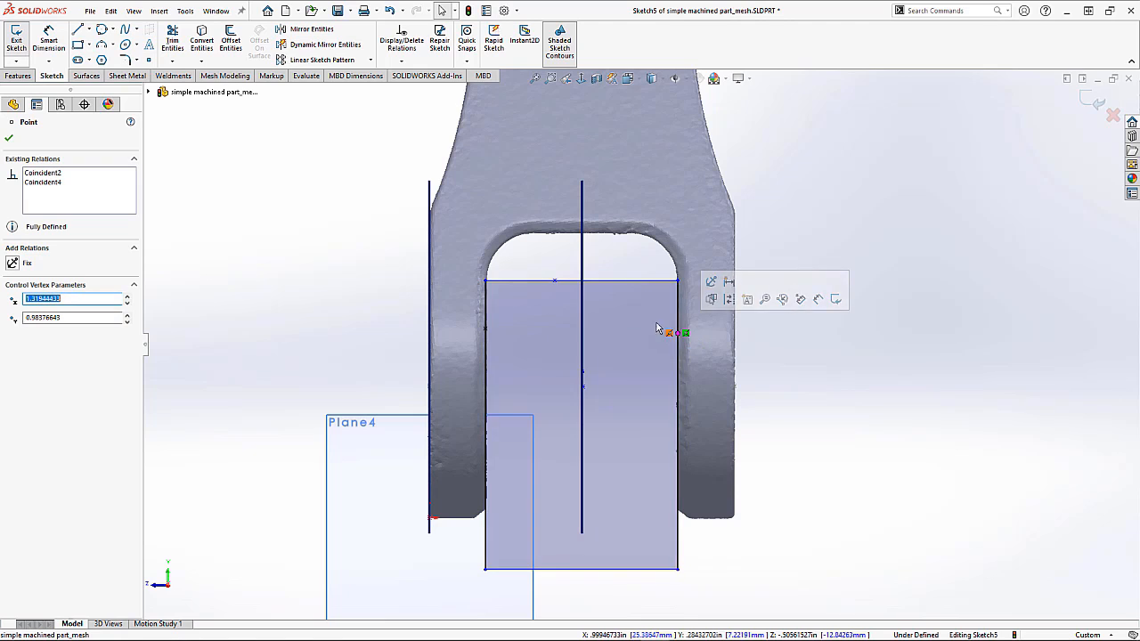
left_click_drag(555, 283, 569, 235)
left_click(804, 316)
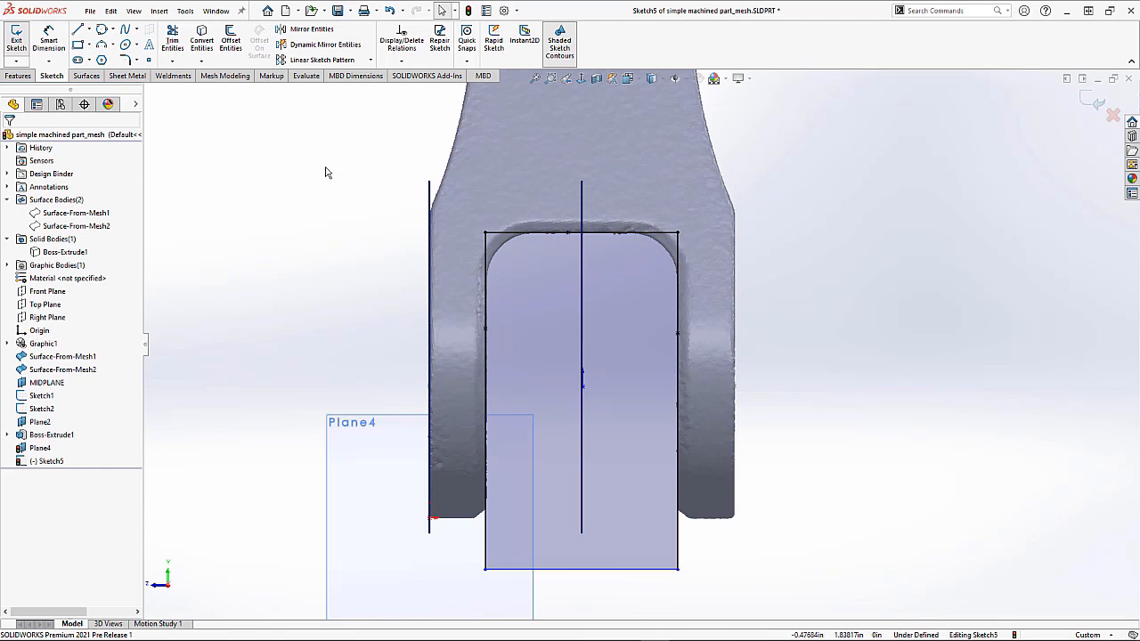
Step: Fillet the rectangle's two upper corners with a 0.25 in radius
left_click(126, 60)
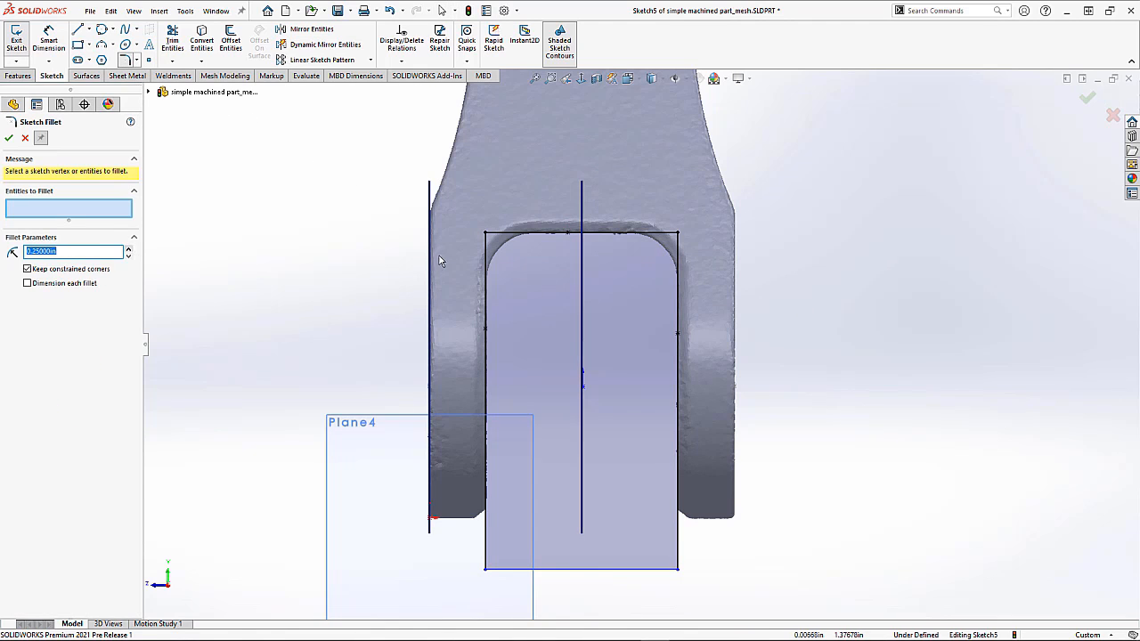
left_click(488, 235)
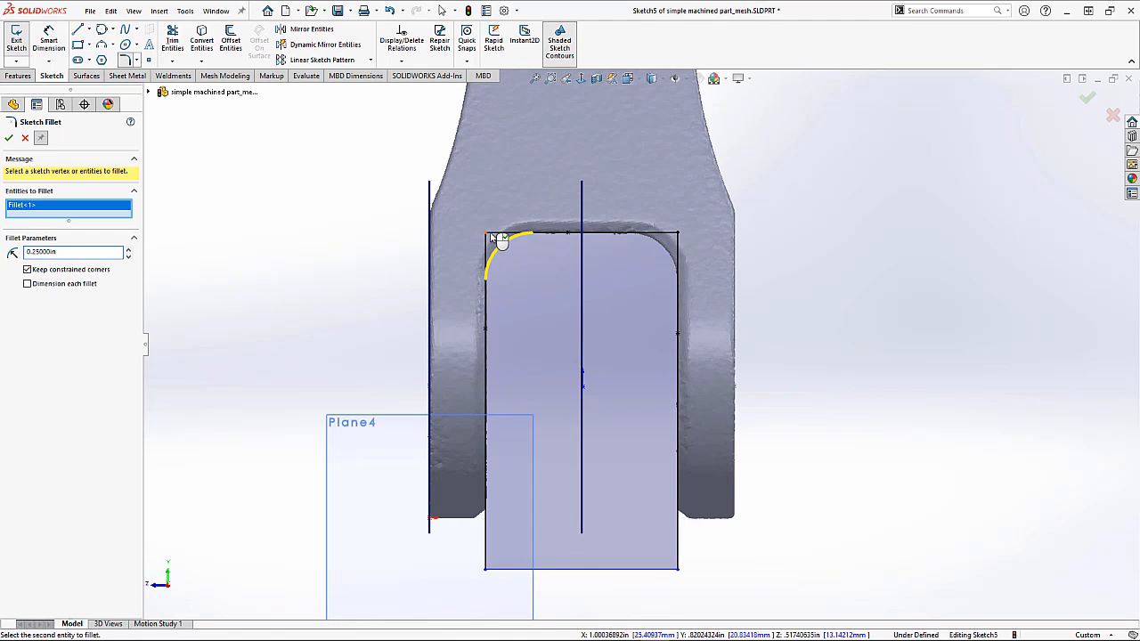
left_click(680, 235)
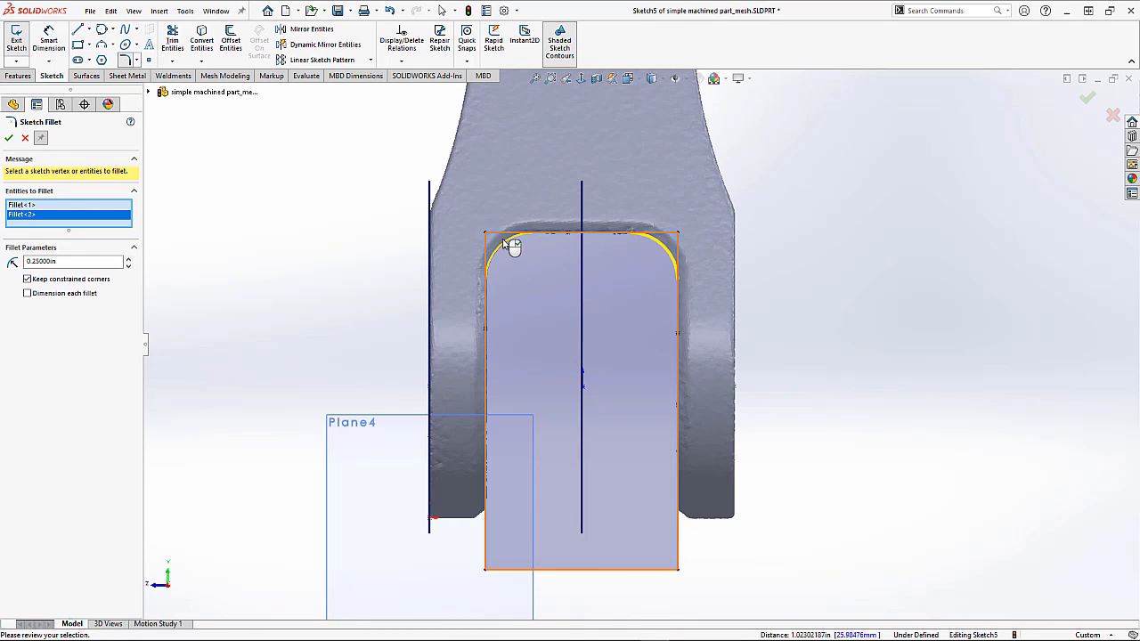
left_click_drag(512, 249, 592, 275)
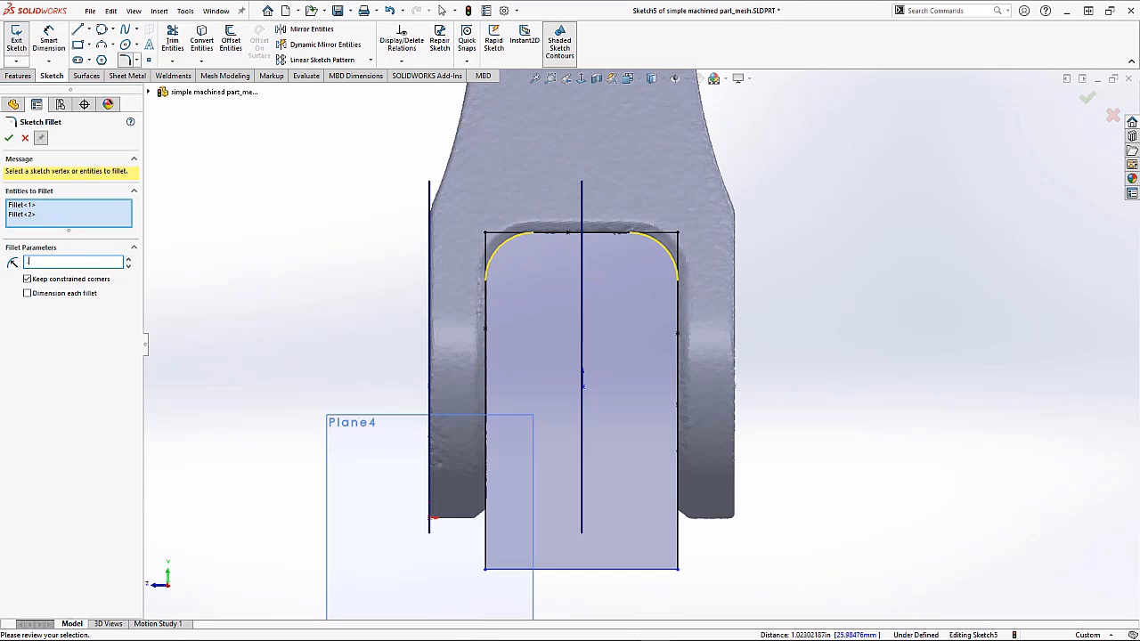
type(".25")
key("Return")
left_click(9, 139)
left_click(9, 139)
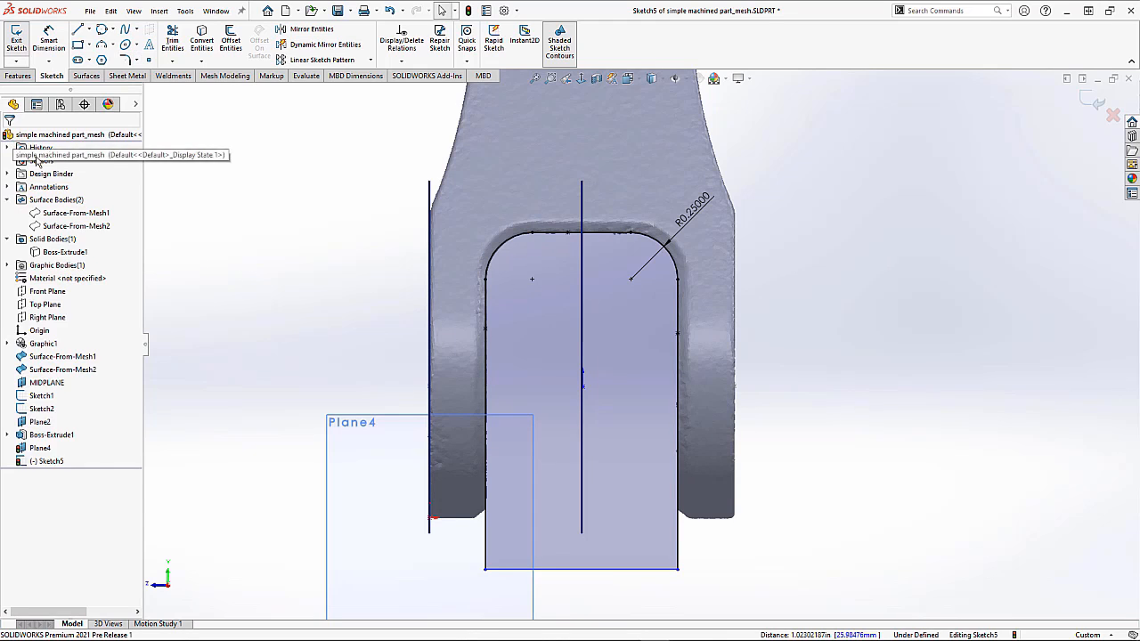
Step: Show the hidden Boss-Extrude1 solid body again
mouse_move(364, 234)
middle_mouse_down()
mouse_move(417, 240)
mouse_move(451, 301)
middle_mouse_up()
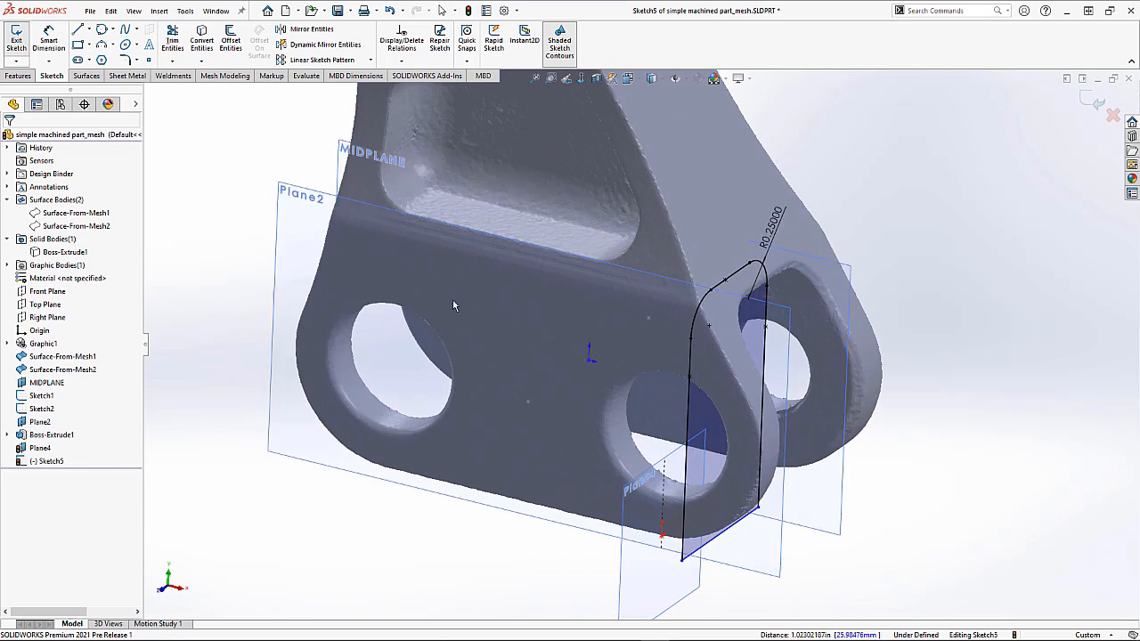
scroll(452, 301, "up", 2)
right_click(44, 257)
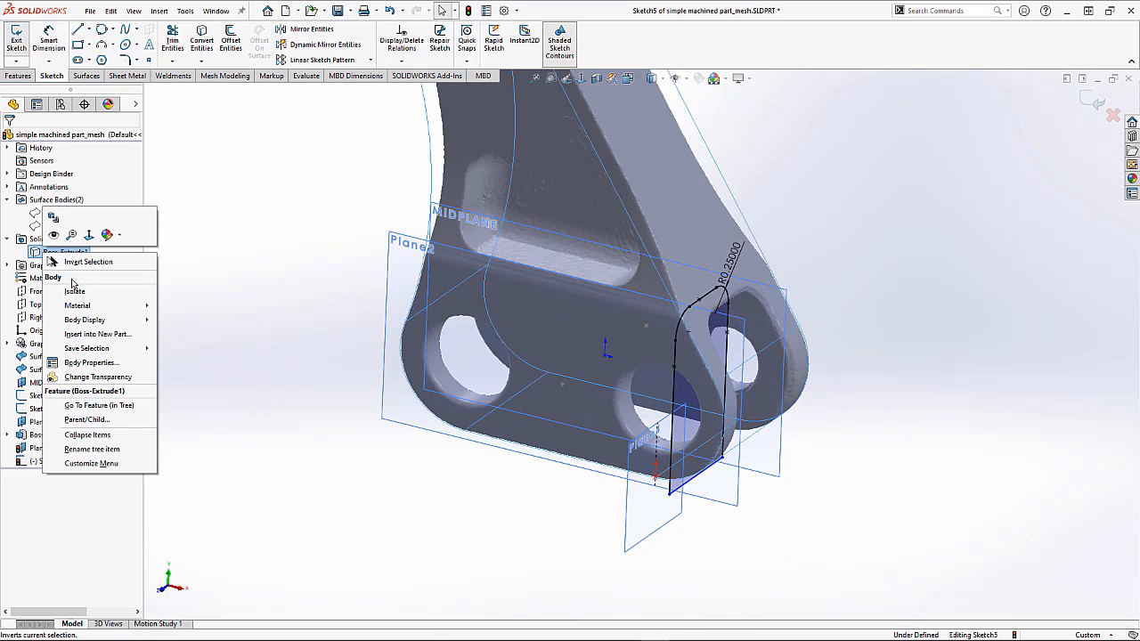
left_click(56, 223)
left_click(204, 229)
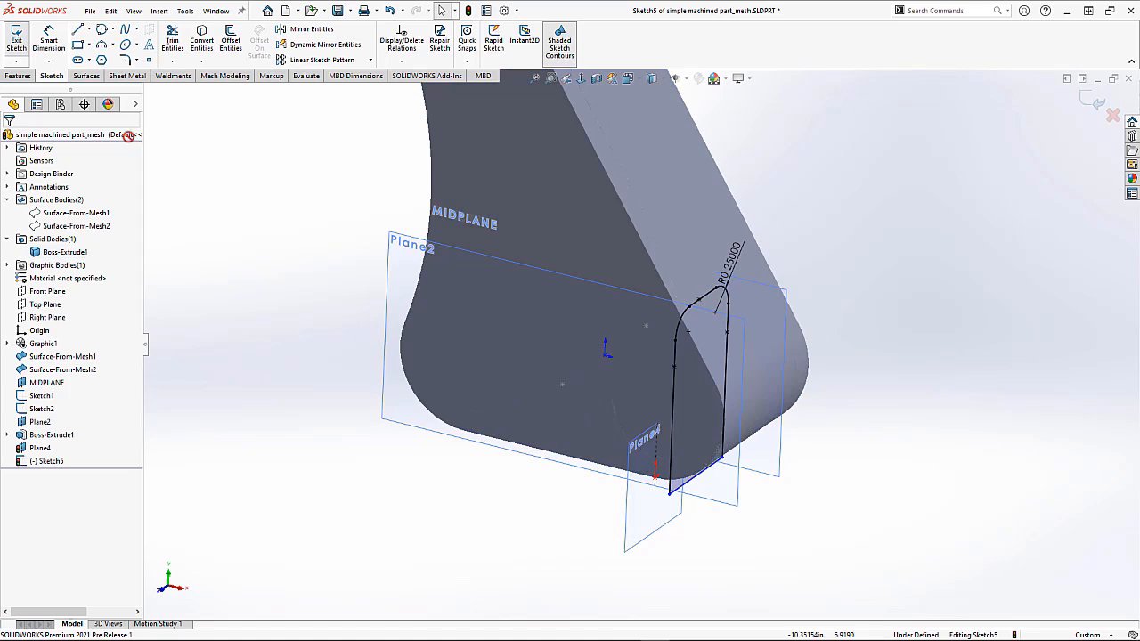
Step: Cut-extrude the slot sketch through the solid body with the Through All - Both condition
left_click(41, 78)
left_click(175, 39)
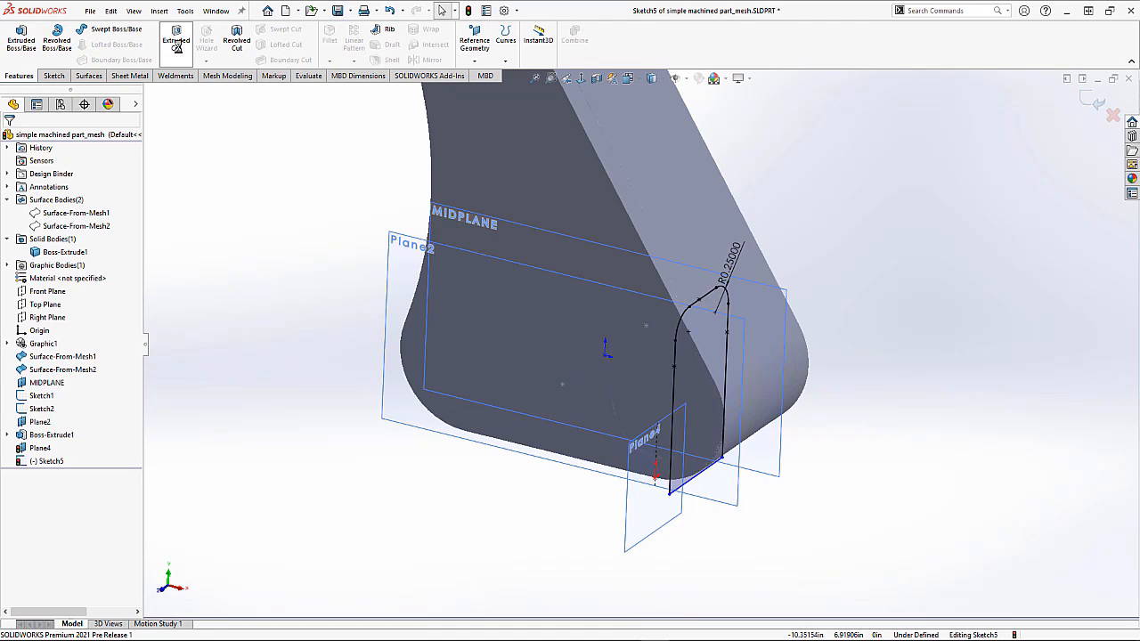
left_click(92, 208)
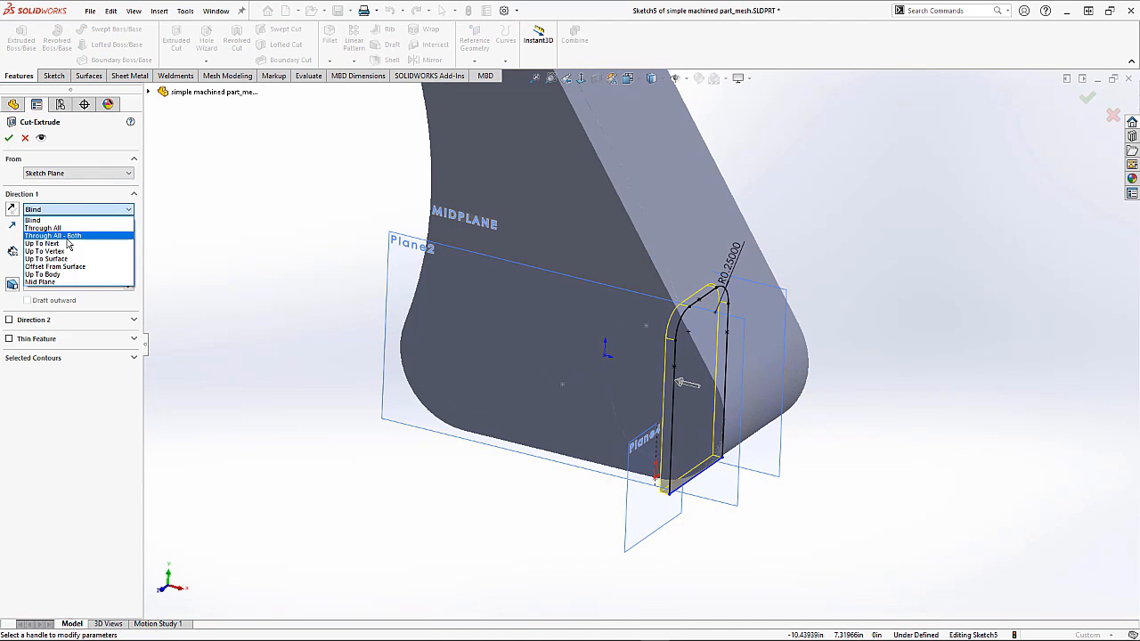
left_click(69, 238)
left_click(9, 138)
mouse_move(515, 400)
middle_mouse_down()
mouse_move(438, 291)
mouse_move(511, 390)
mouse_move(540, 385)
mouse_move(519, 381)
middle_mouse_up()
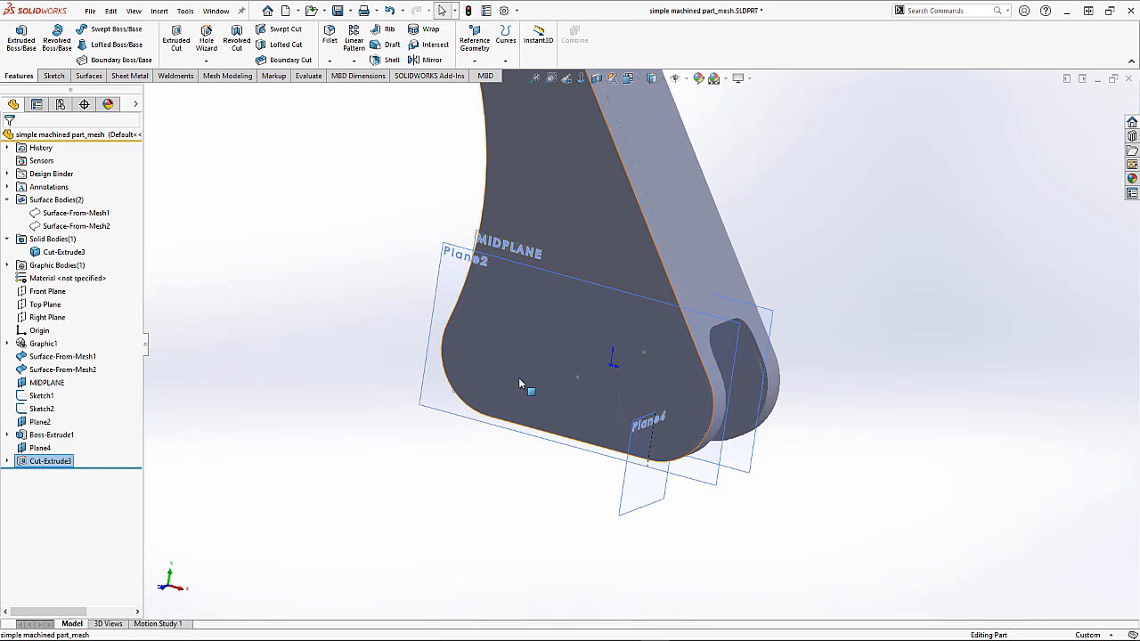
Step: Open a new sketch on Plane4 from an isometric view of the part
key("ctrl+7")
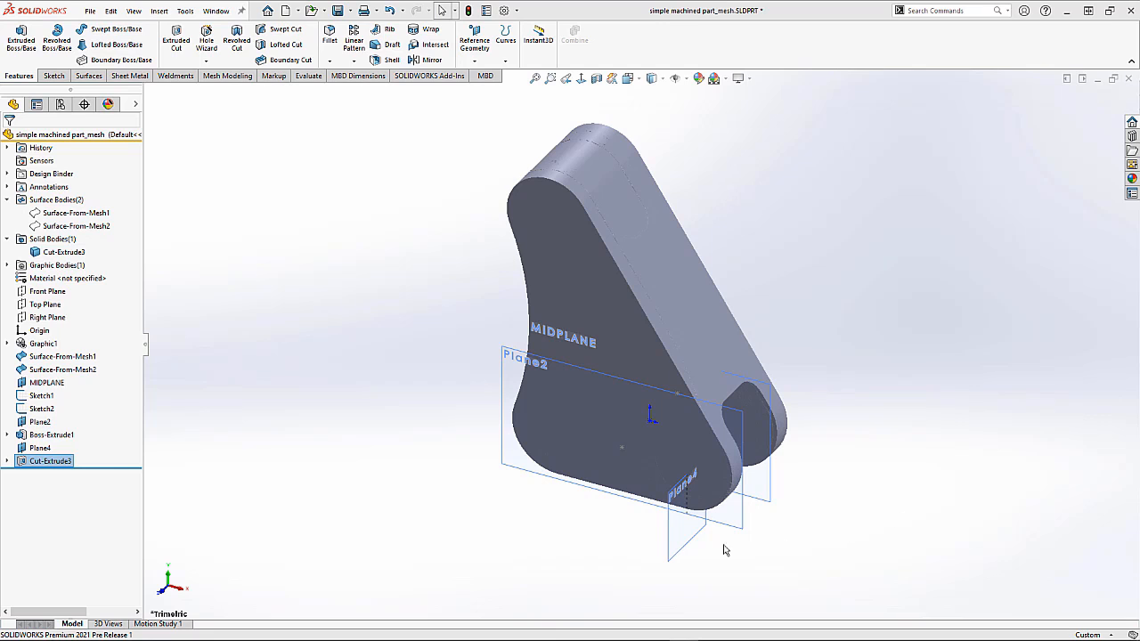
left_click(683, 549)
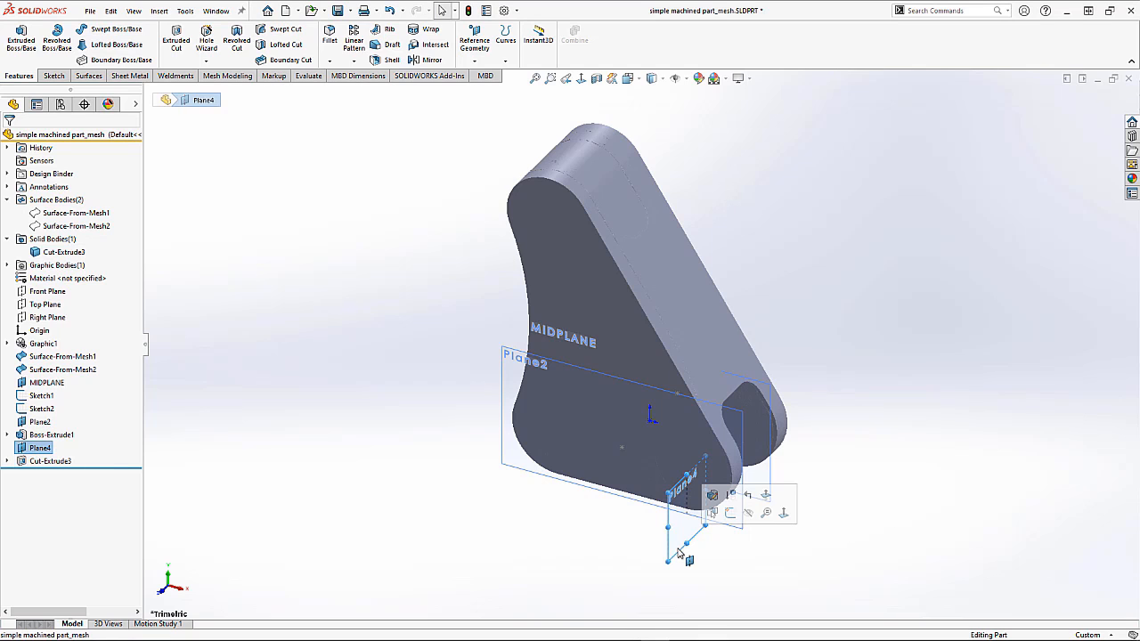
left_click(730, 514)
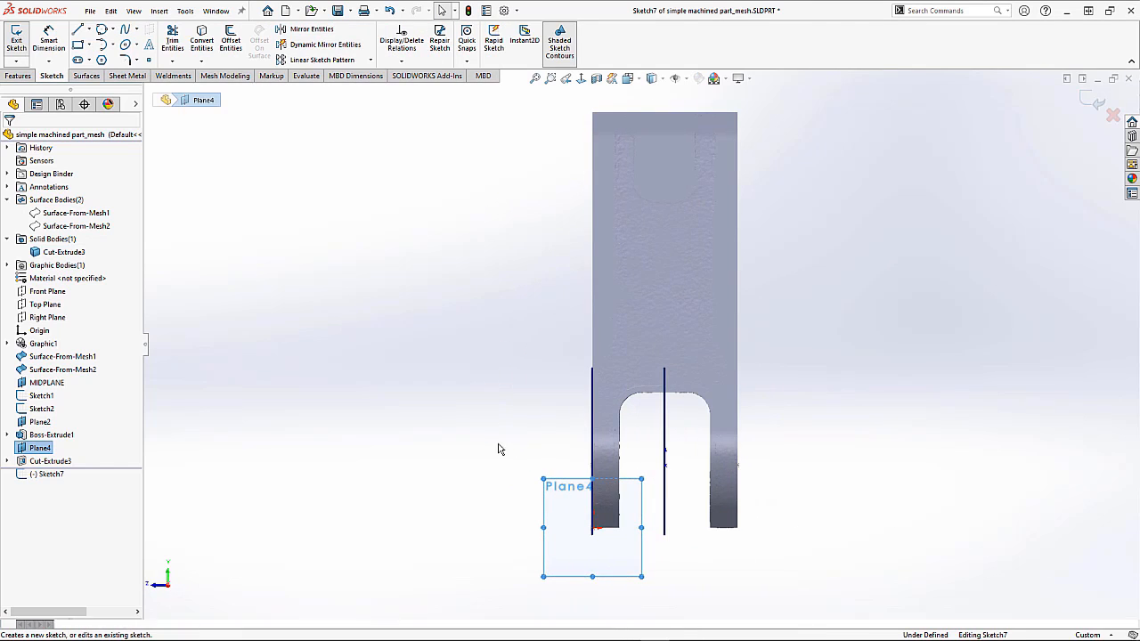
Step: Hide the Cut-Extrude3 solid body so the mesh shows behind the sketch
left_click(503, 448)
right_click(79, 257)
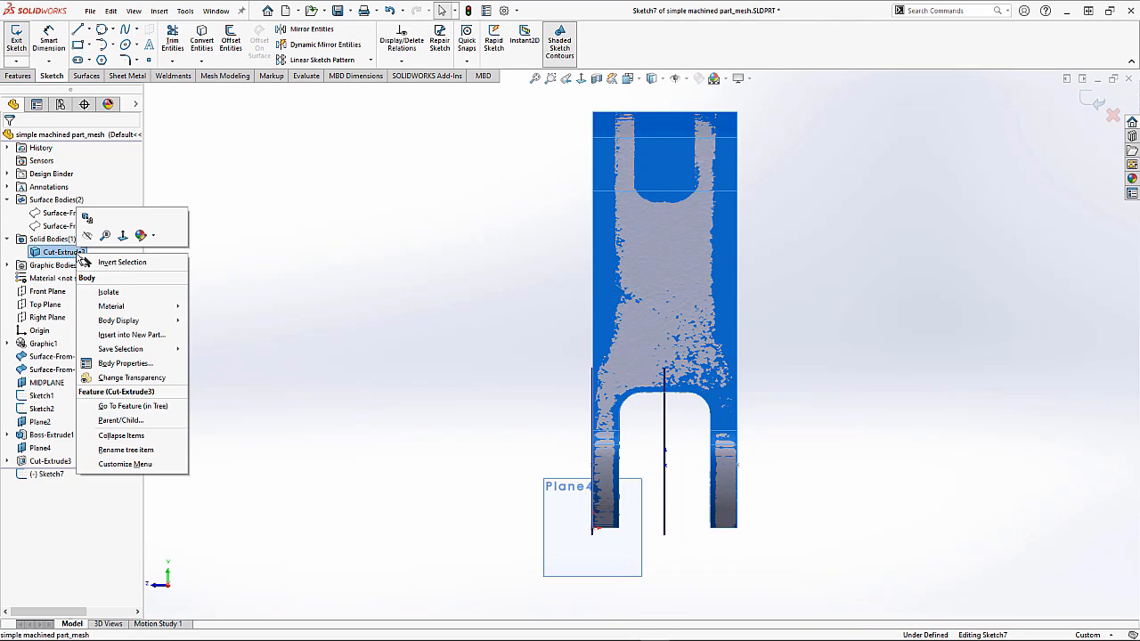
left_click(86, 235)
left_click(277, 270)
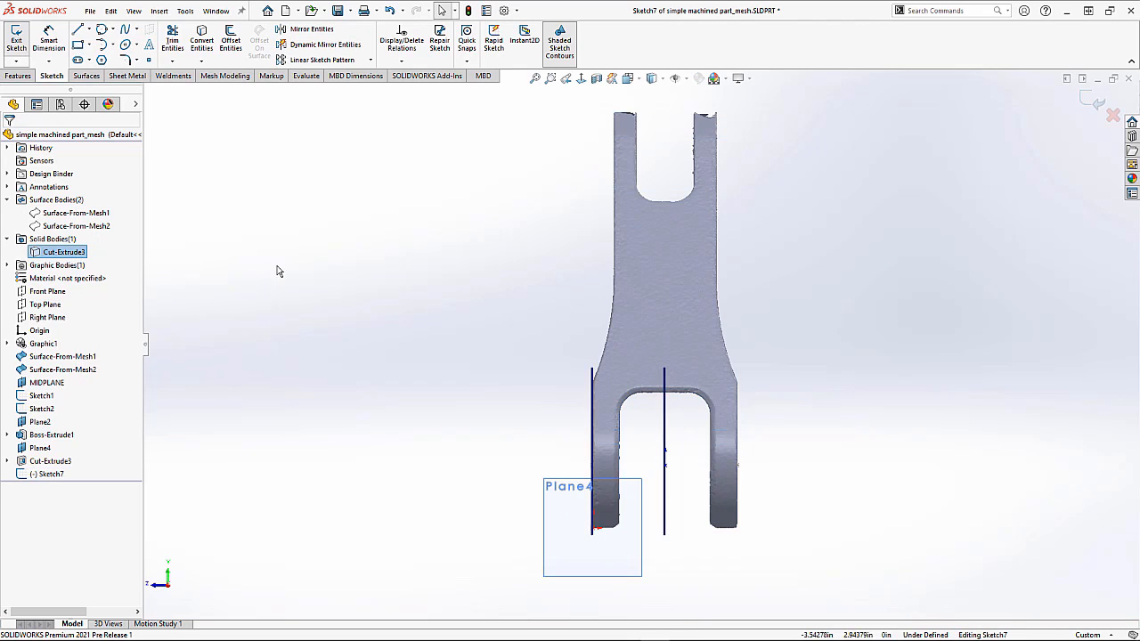
Step: Draw a line about 2.47 in long beside the left edge of the part's upper arm
scroll(646, 205, "up", 3)
scroll(651, 201, "down", 3)
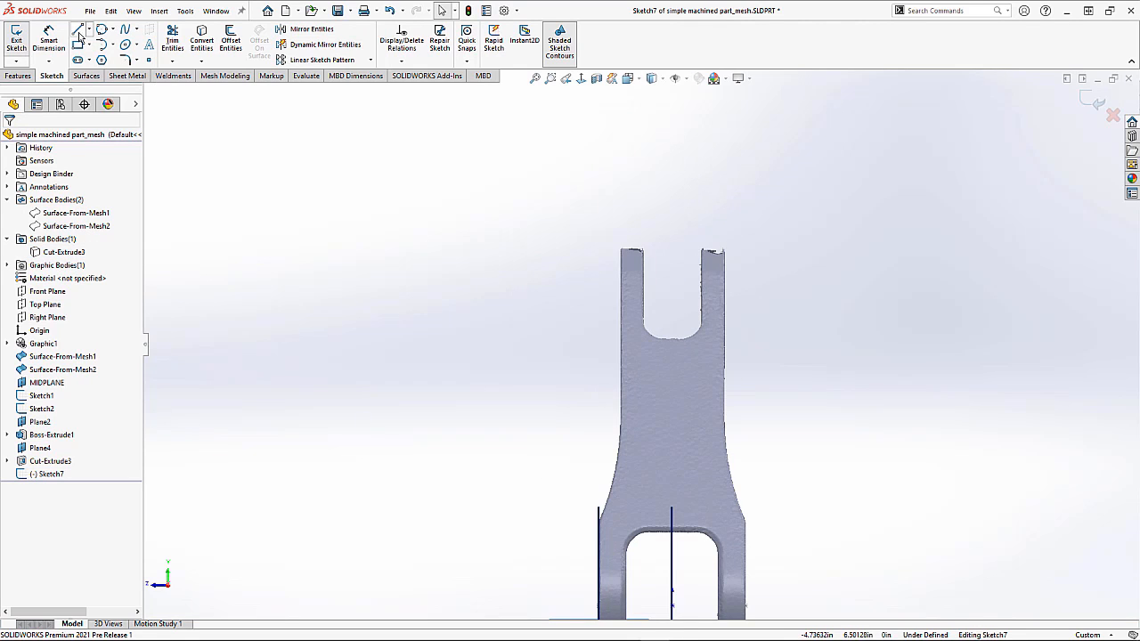
left_click(587, 170)
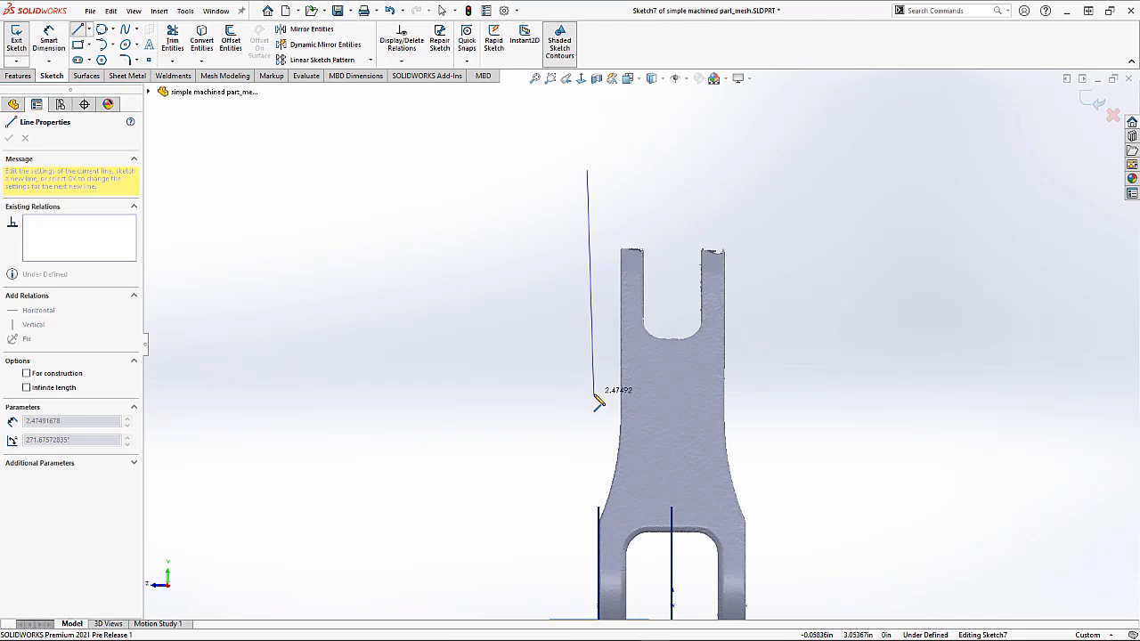
left_click(569, 396)
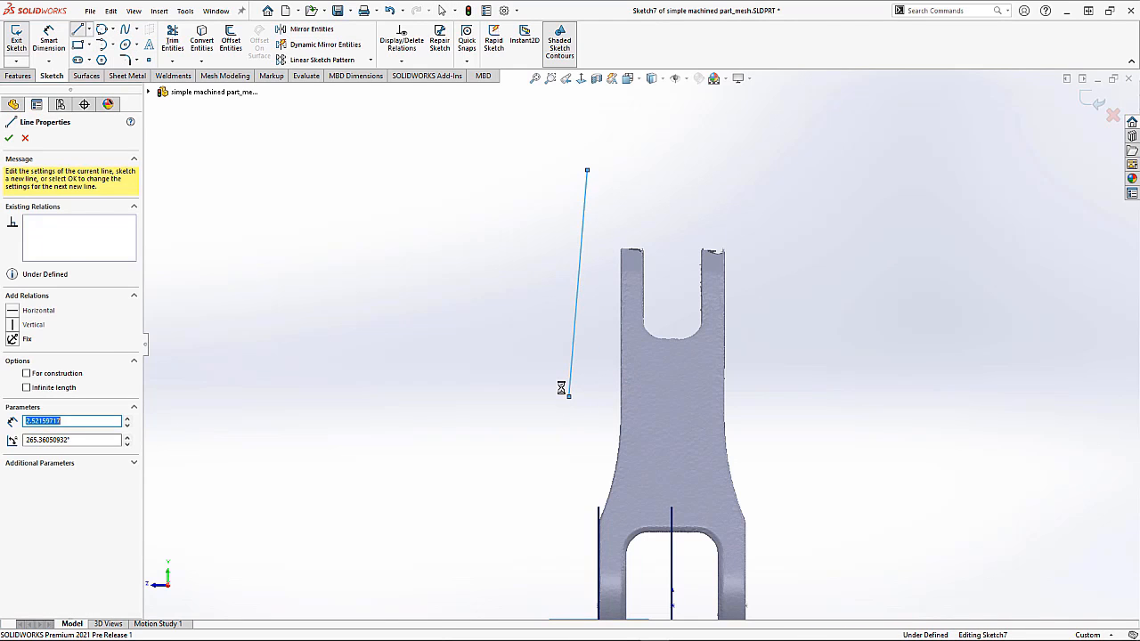
key("Escape")
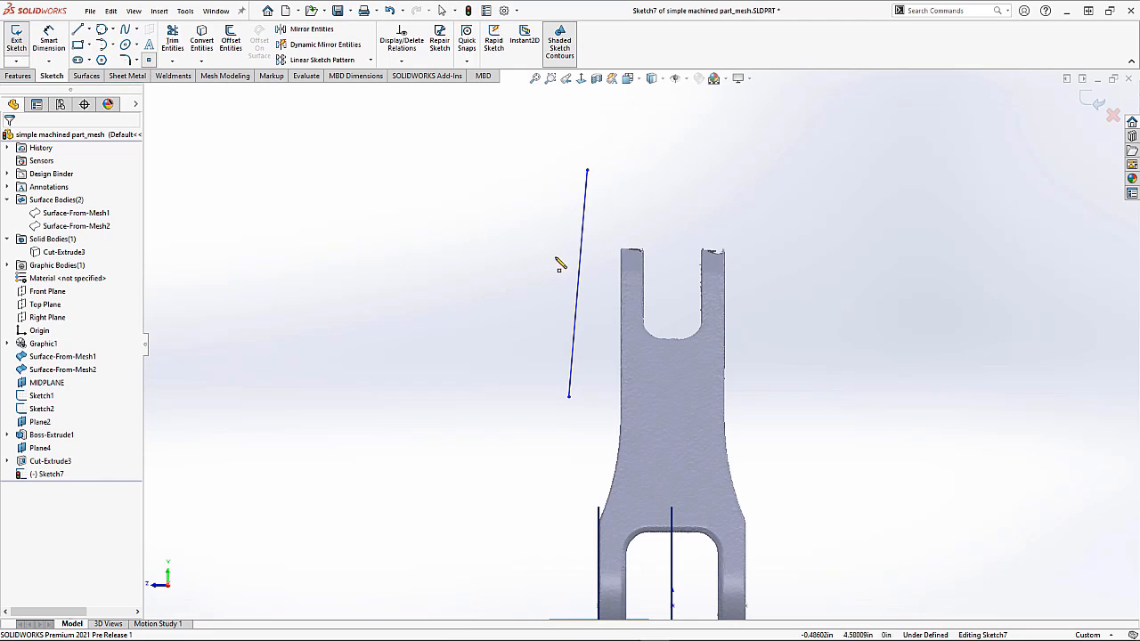
Step: Drag the line's midpoint and upper end onto the left mesh edge of the upper arm
left_click(578, 285)
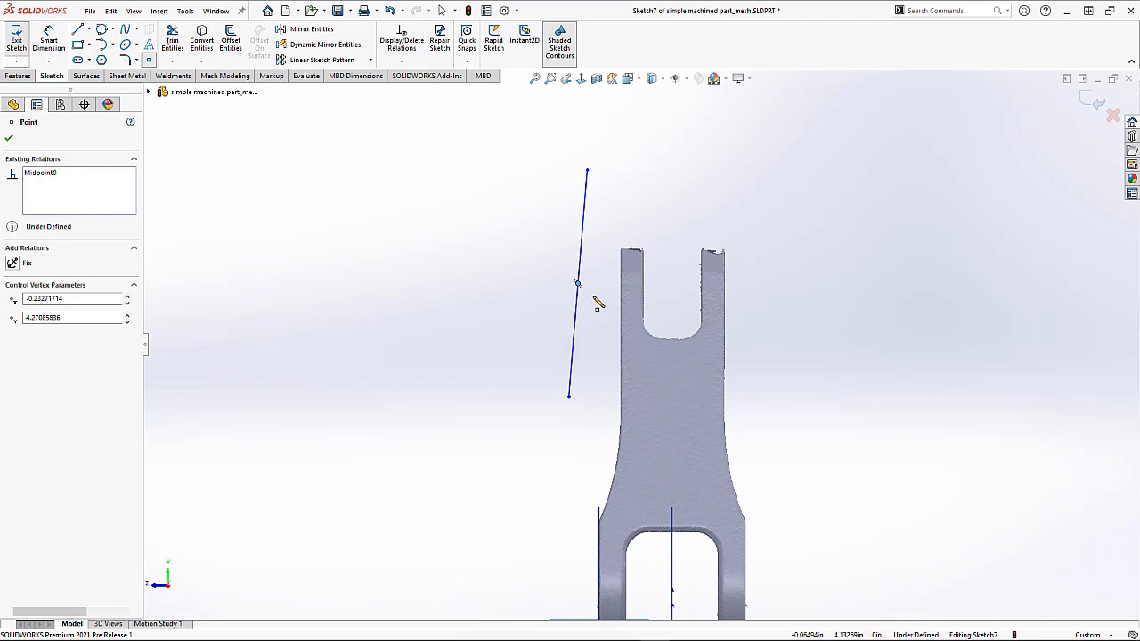
key("Escape")
left_click_drag(579, 284, 621, 303)
left_click_drag(671, 207, 628, 186)
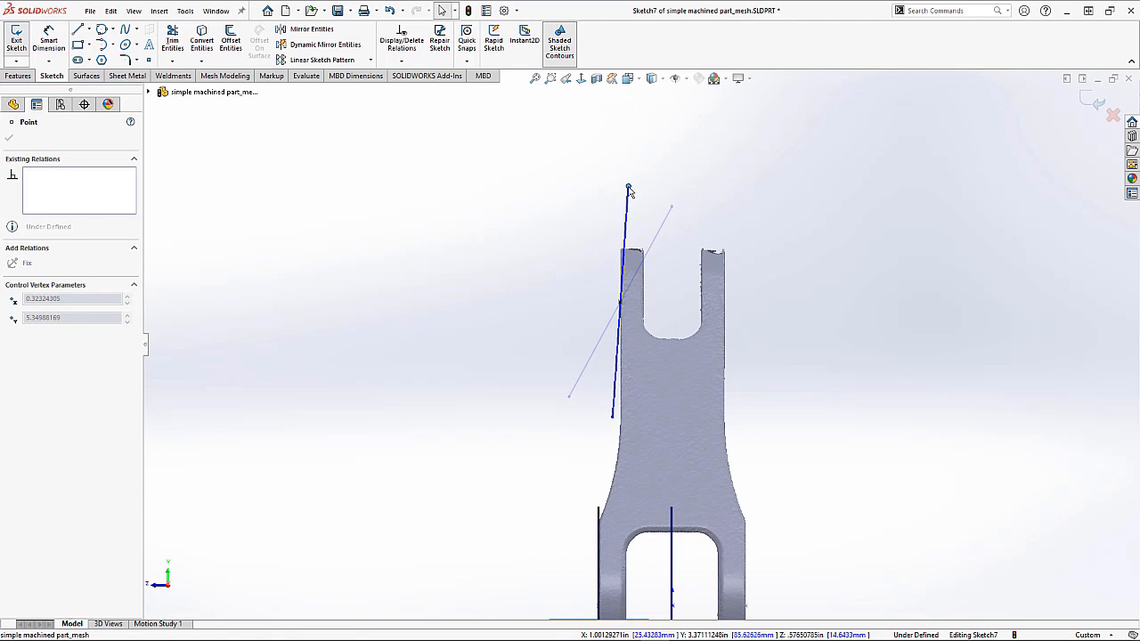
left_click(437, 181)
Step: Draw a tangent arc from the line's lower end curving down toward the slot leg
left_click(112, 47)
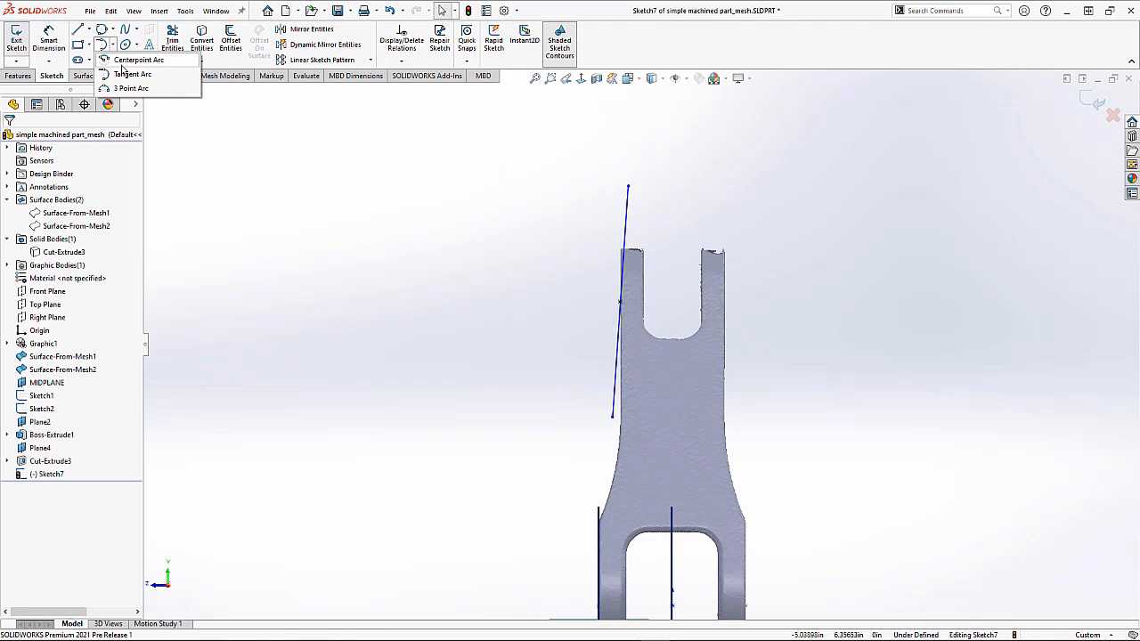
left_click(129, 71)
left_click(613, 418)
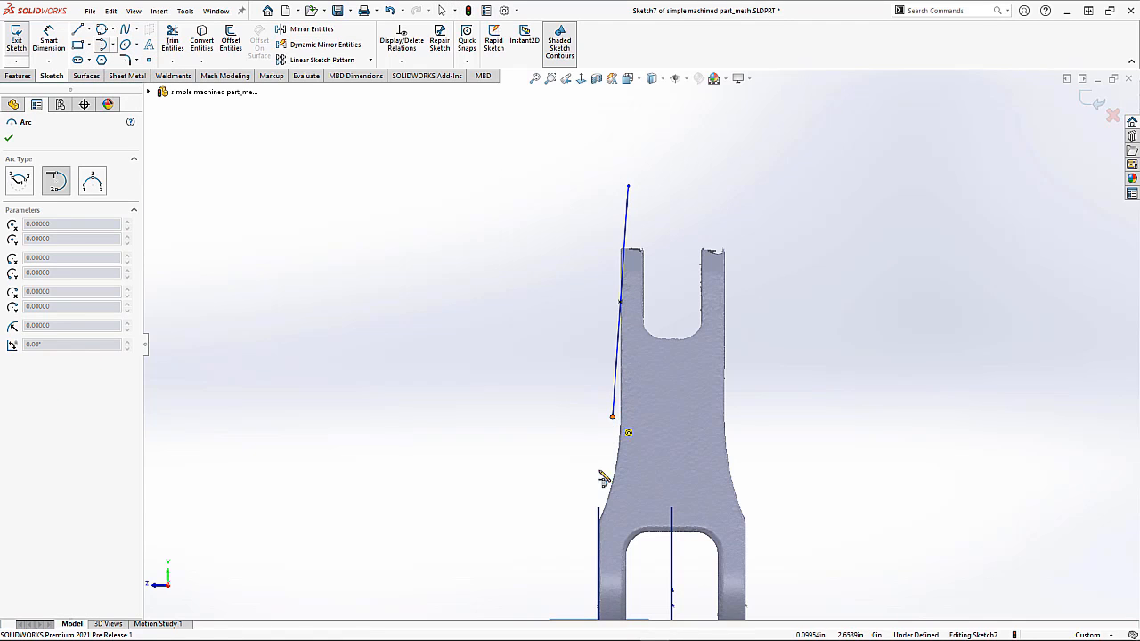
left_click(546, 560)
key("Escape")
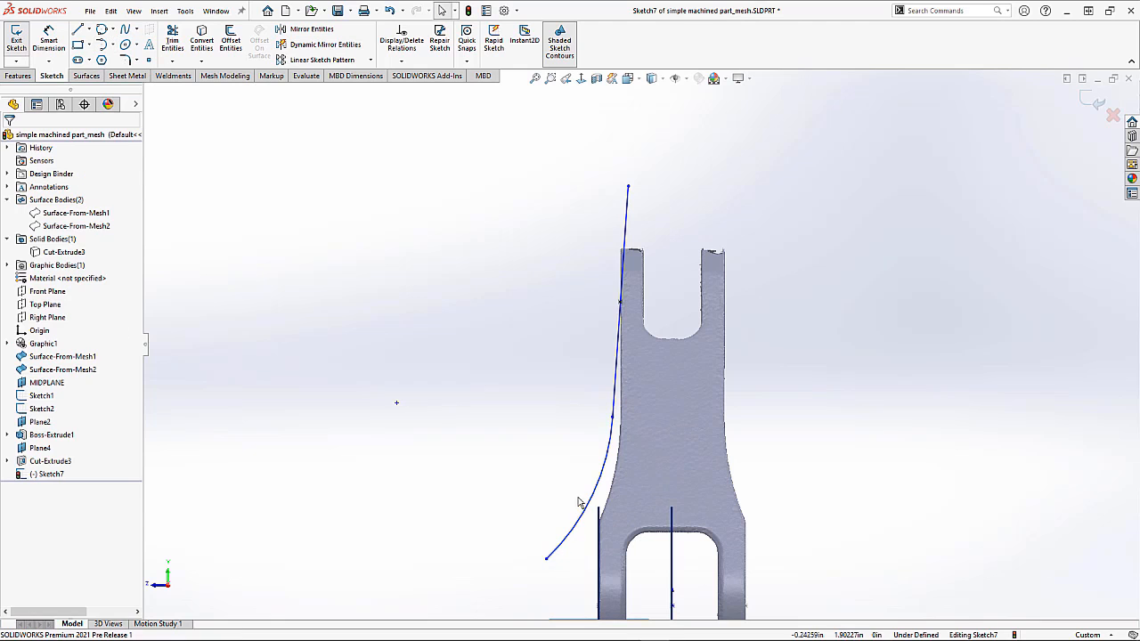
Step: Drag the arc's points so it follows the mesh's curved flank down to the slot leg
scroll(630, 461, "down", 5)
mouse_move(593, 407)
left_mouse_down()
mouse_move(606, 382)
mouse_move(618, 407)
mouse_move(628, 326)
mouse_move(619, 300)
mouse_move(641, 290)
mouse_move(624, 277)
mouse_move(629, 300)
left_mouse_up()
scroll(613, 407, "up", 3)
scroll(537, 534, "down", 2)
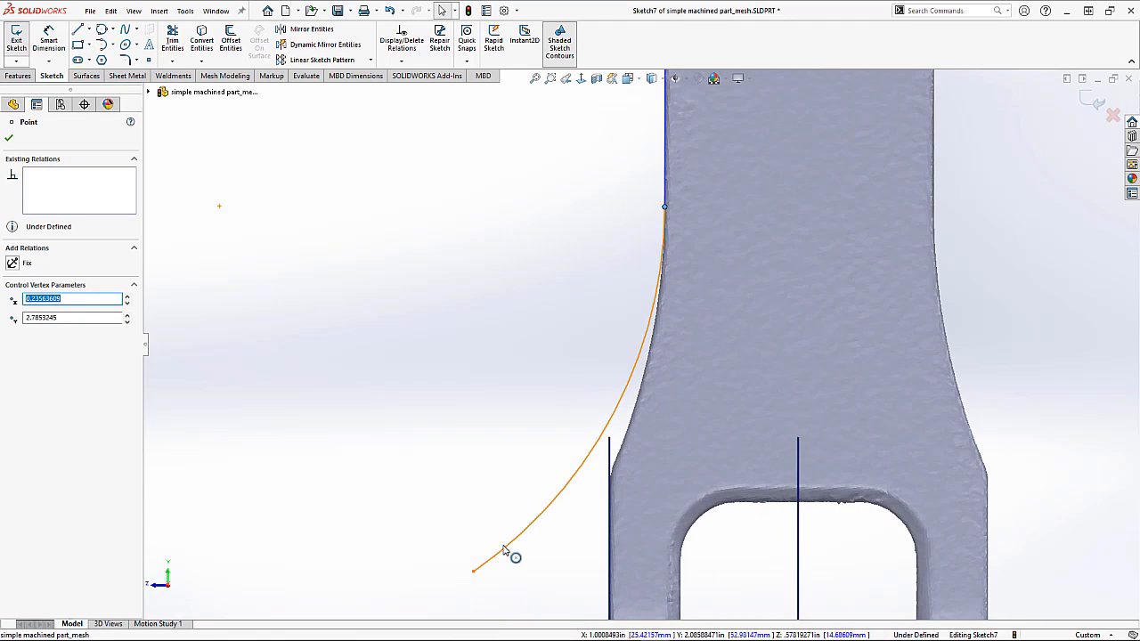
left_click_drag(474, 574, 547, 592)
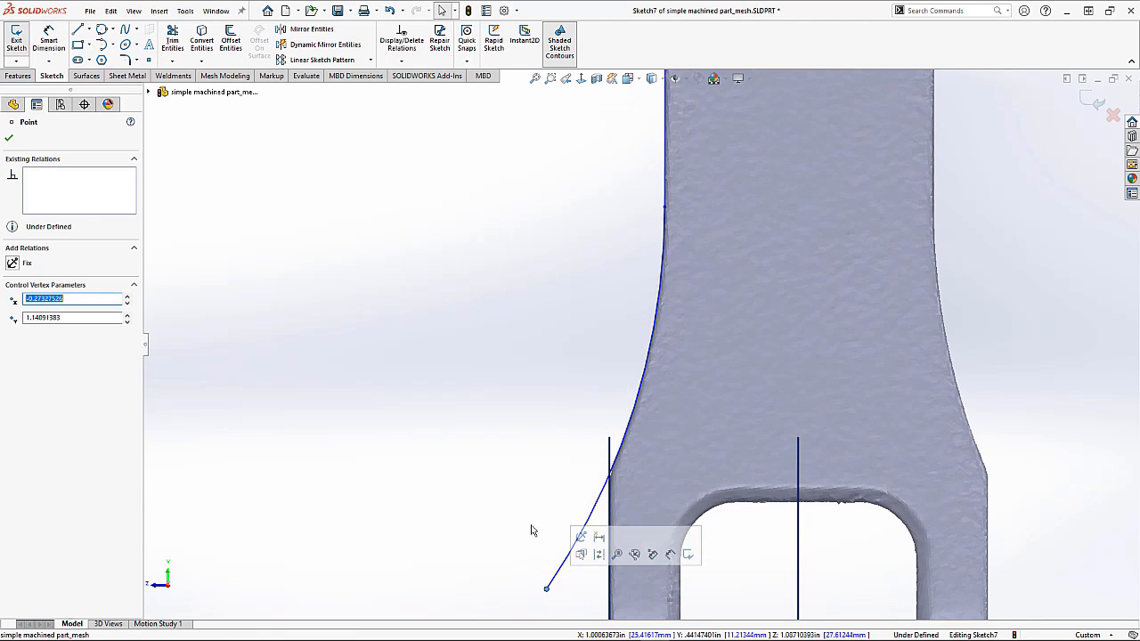
scroll(539, 396, "up", 4)
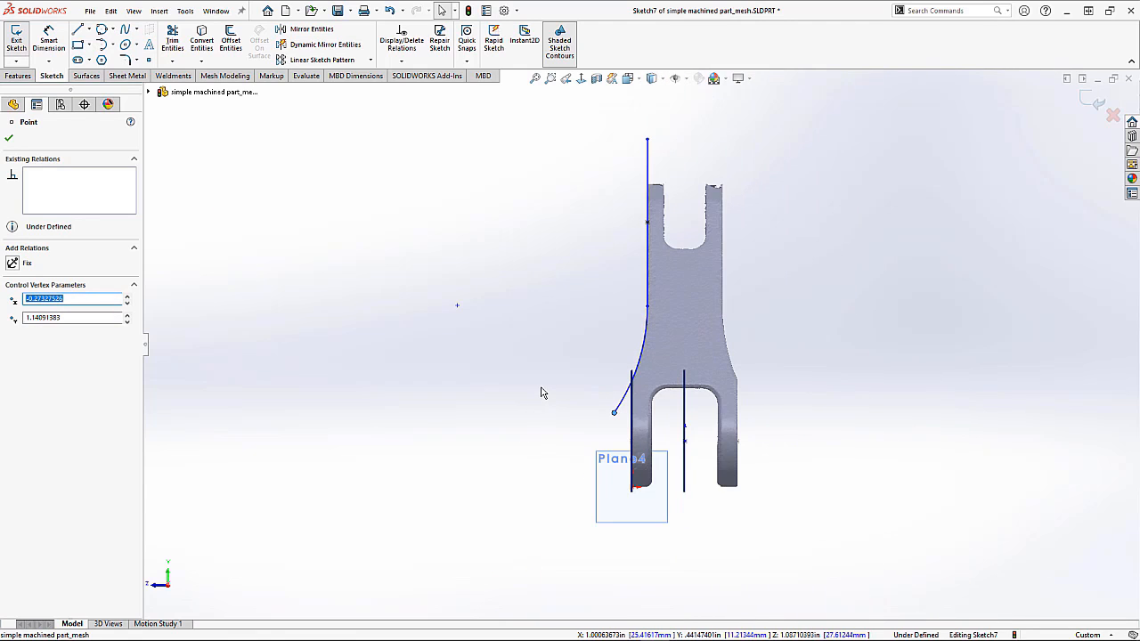
Step: Close the point editing and show the hidden solid body again
left_click(20, 77)
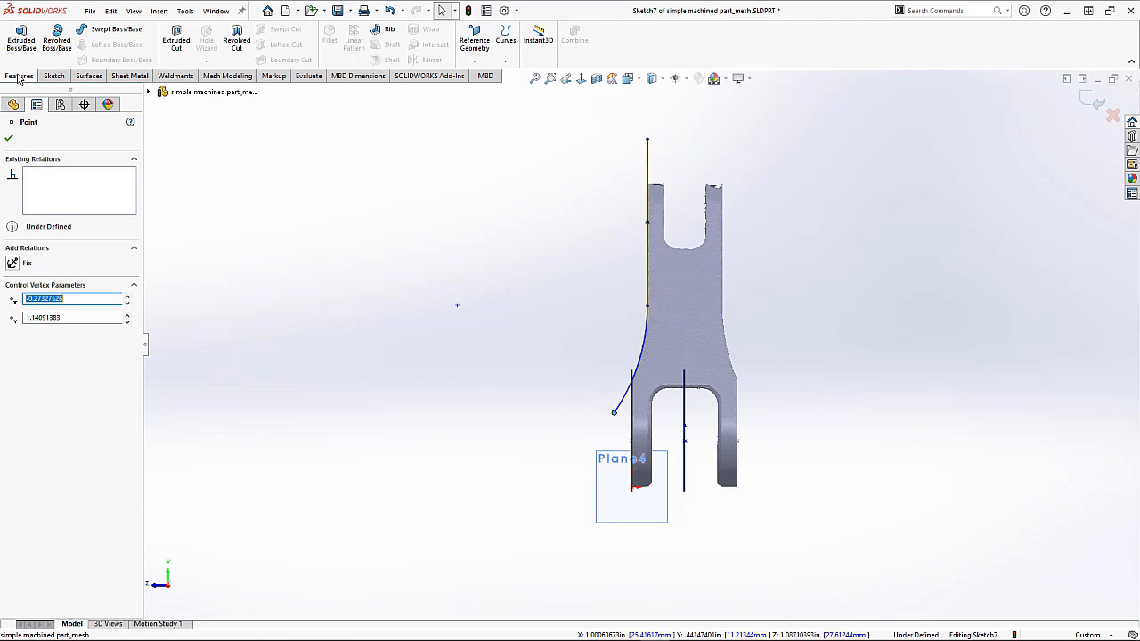
left_click(11, 140)
right_click(49, 254)
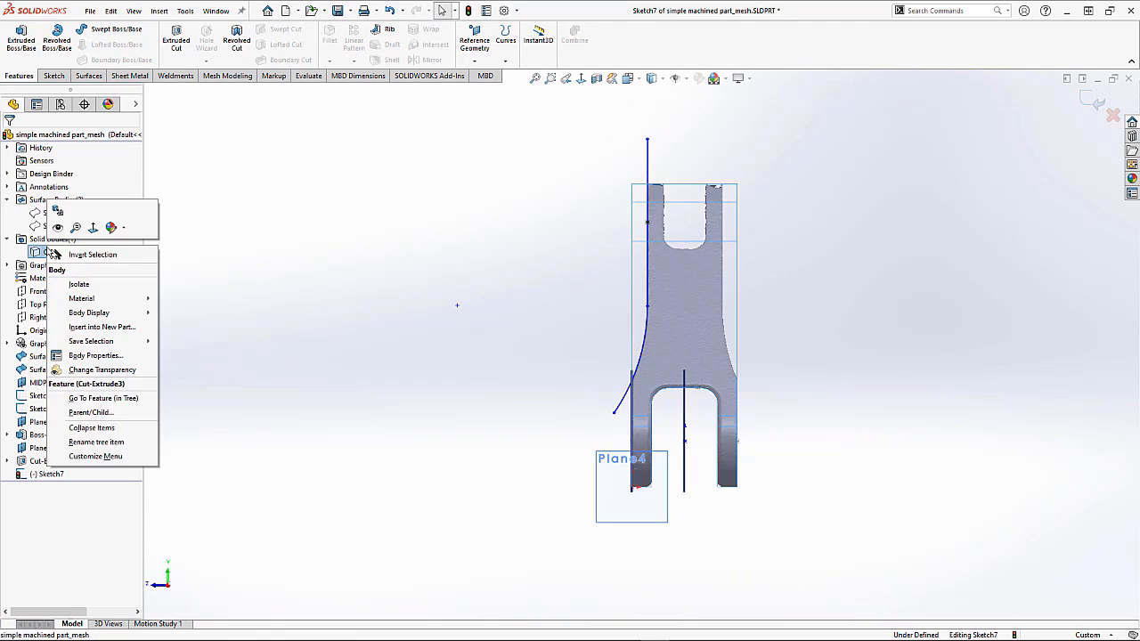
left_click(58, 229)
Step: Cut-extrude the sketch Through All - Both with the side to cut flipped to remove the outer material
left_click(177, 51)
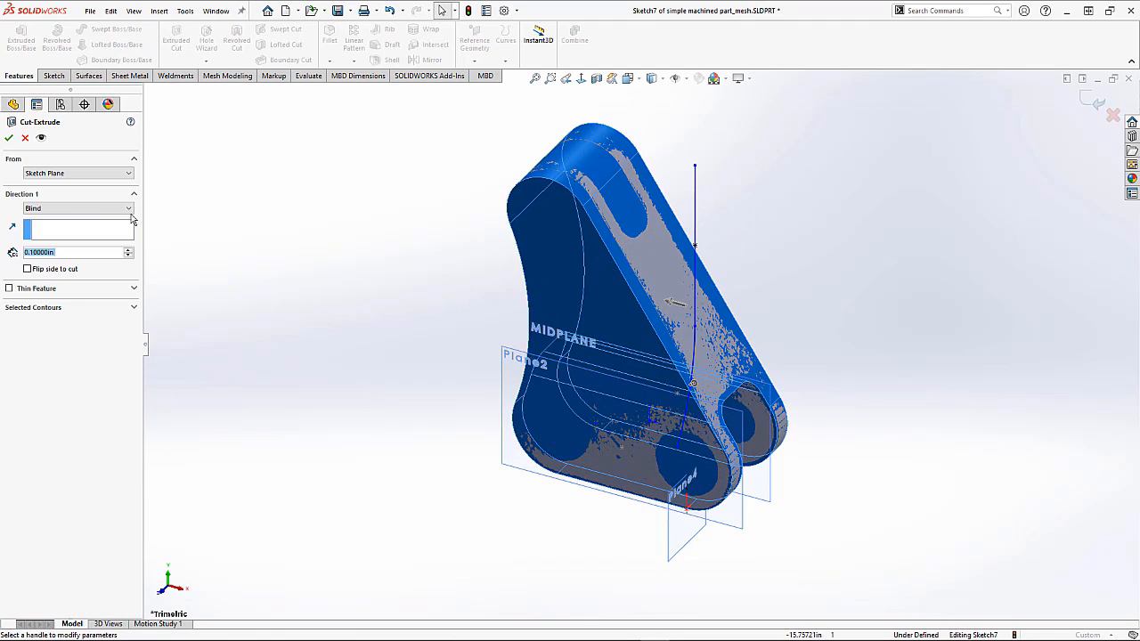
left_click(98, 208)
left_click(78, 241)
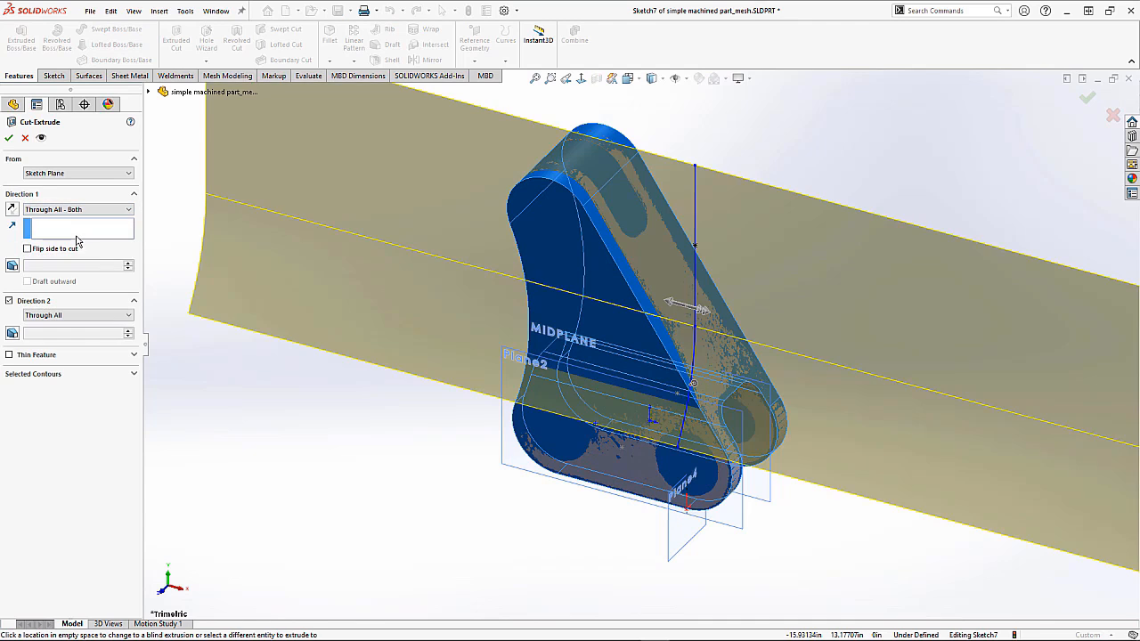
middle_click_drag(595, 460, 597, 403)
left_click(628, 372)
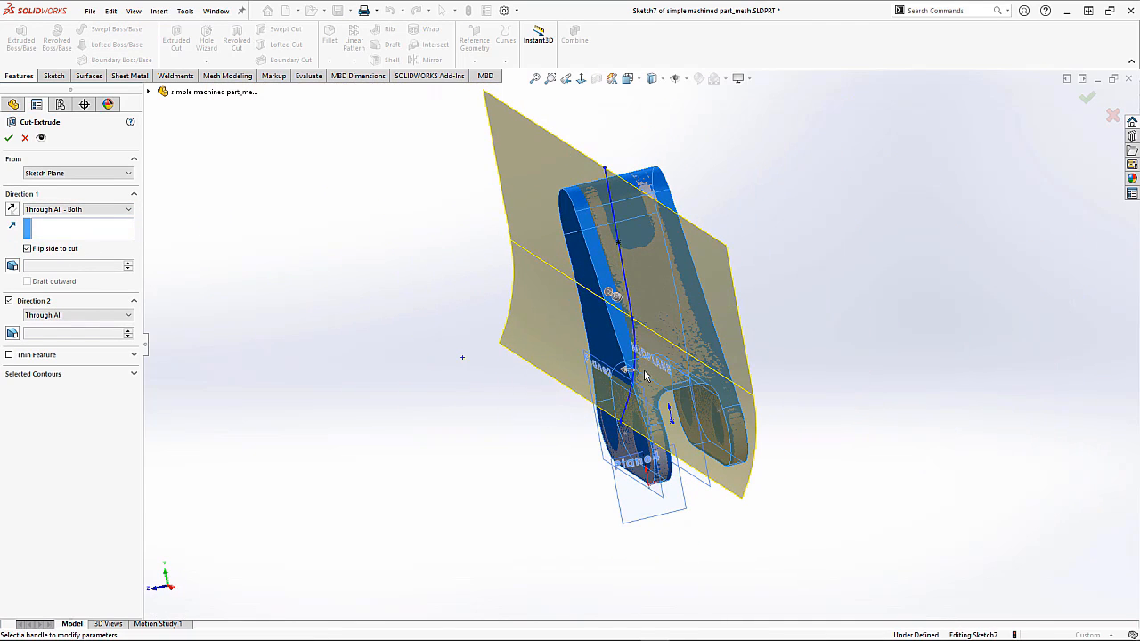
middle_click_drag(498, 361, 467, 330)
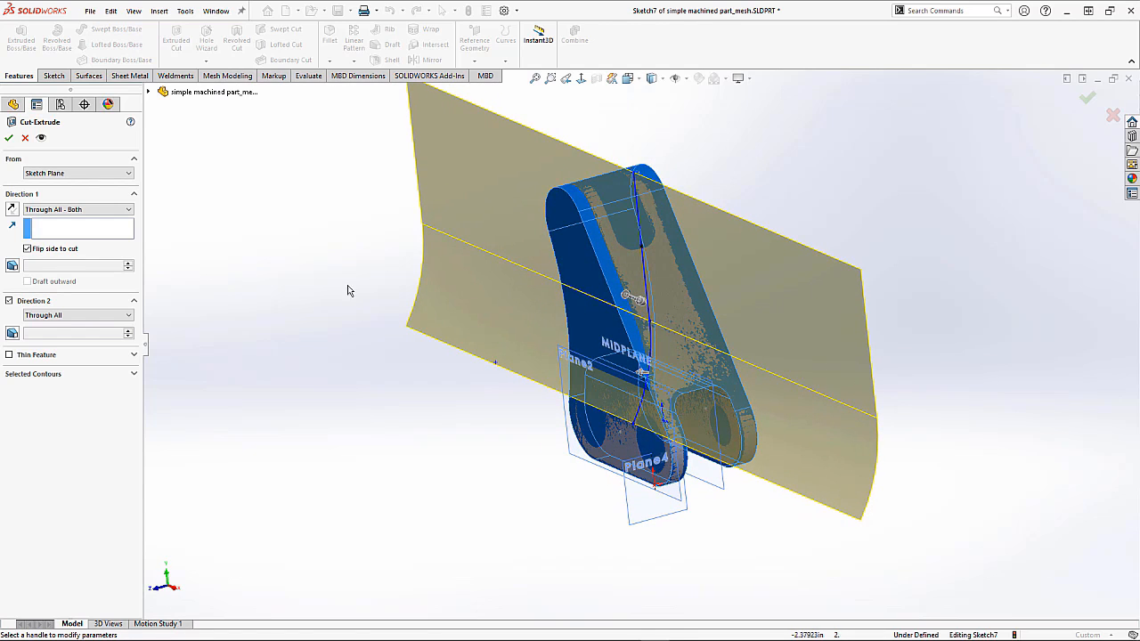
left_click(11, 139)
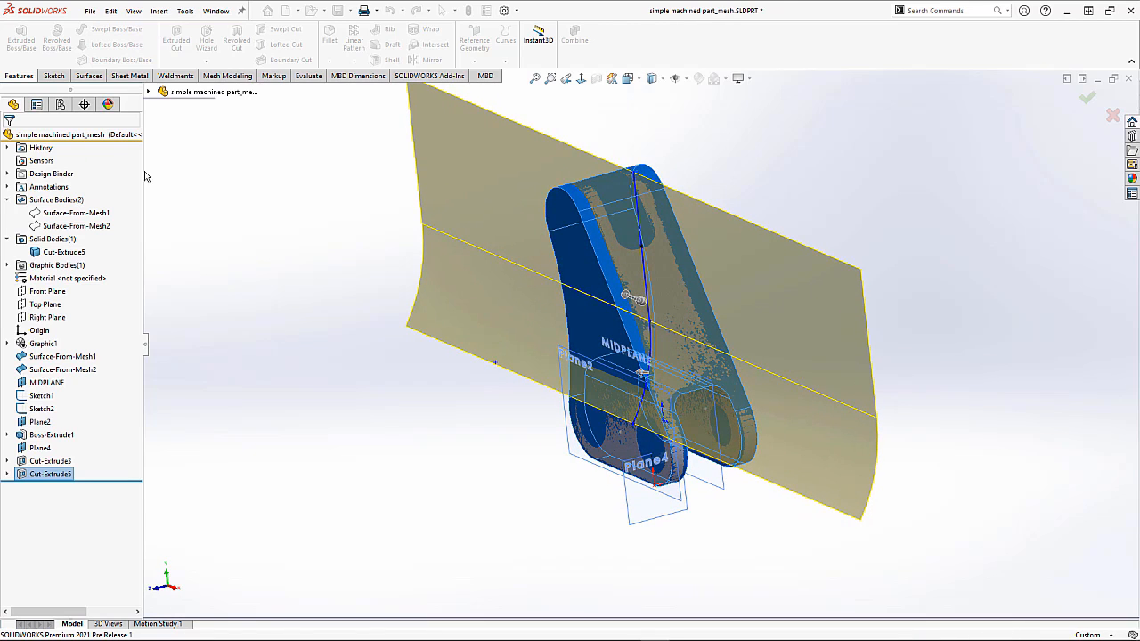
Step: Mirror the Cut-Extrude5 feature about the MIDPLANE plane
left_click(59, 477)
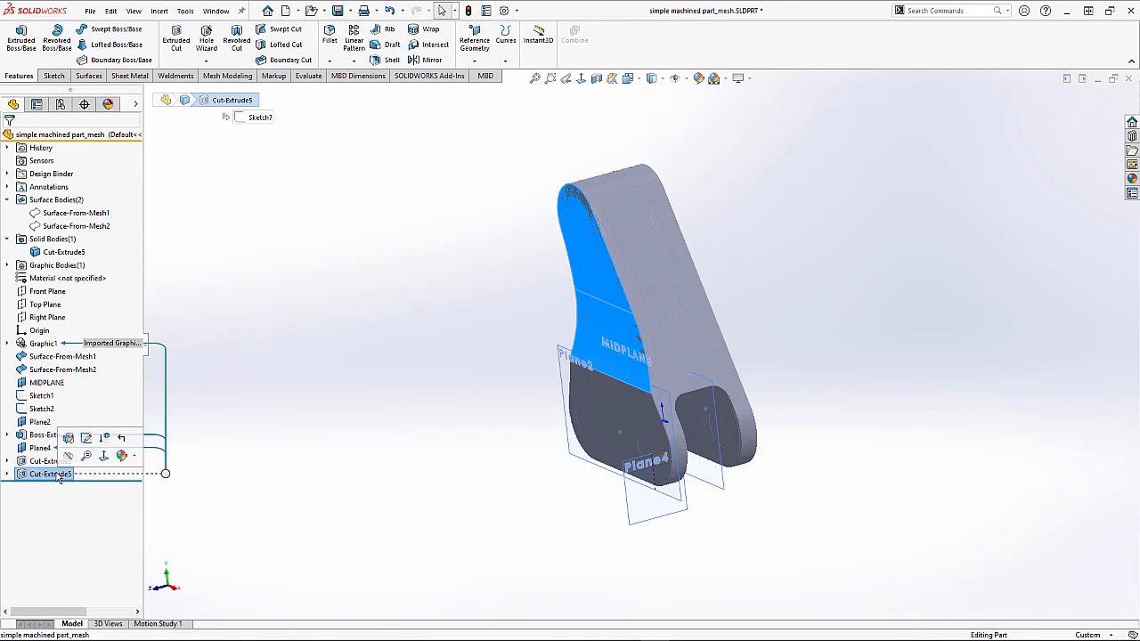
left_click(48, 384, "ctrl")
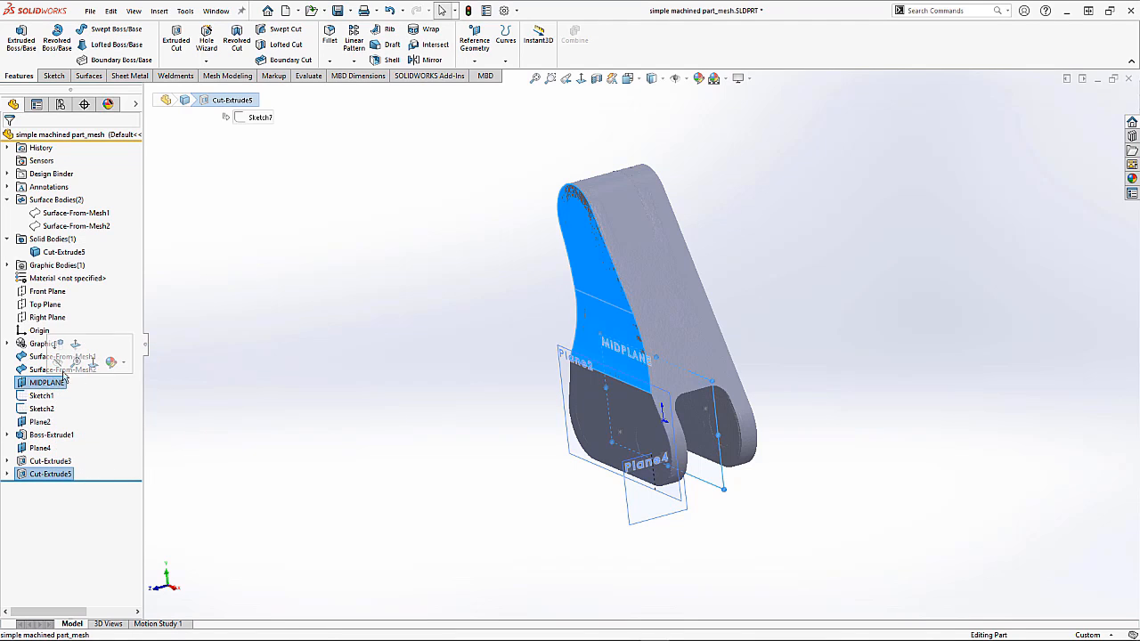
left_click(426, 60)
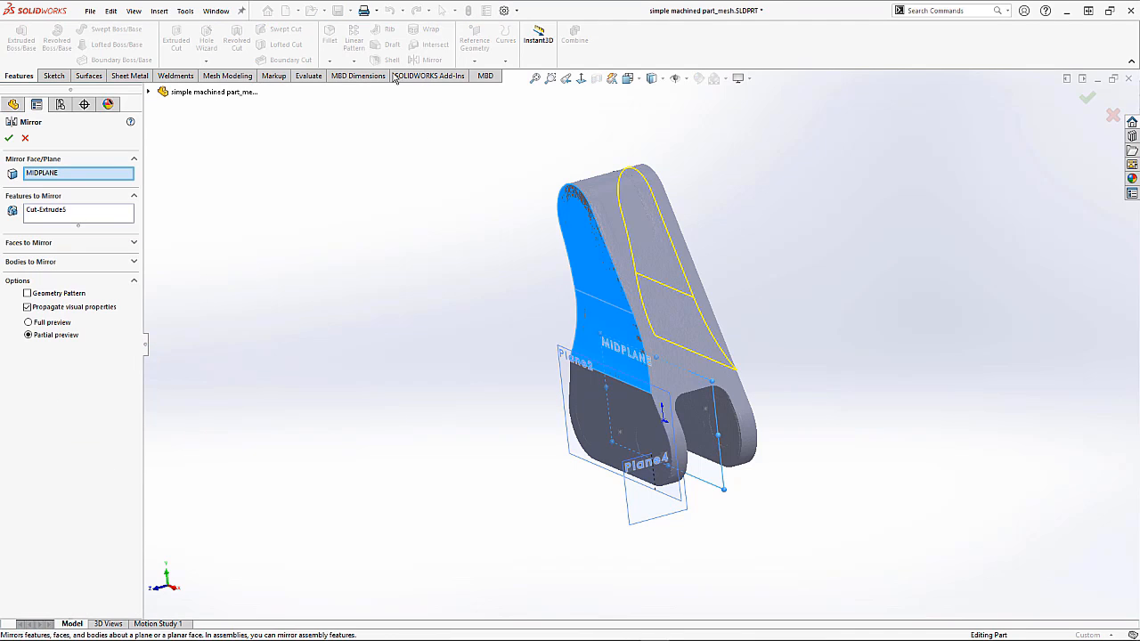
left_click(9, 139)
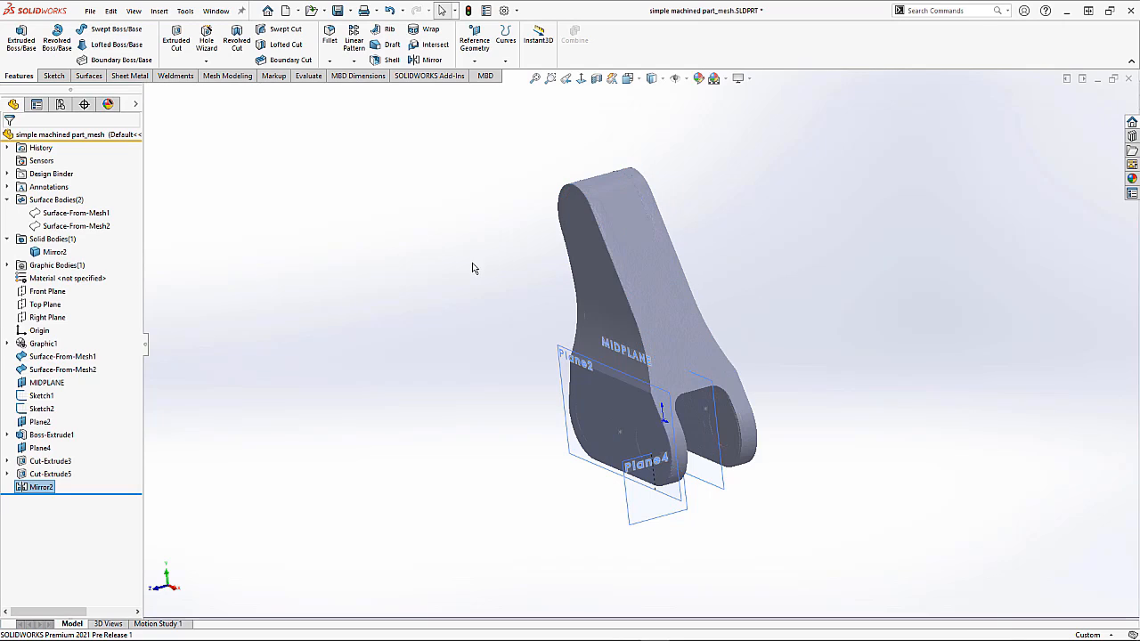
Step: Search for the Slicing command and add it to the Mesh Modeling toolbar
key("ctrl+7")
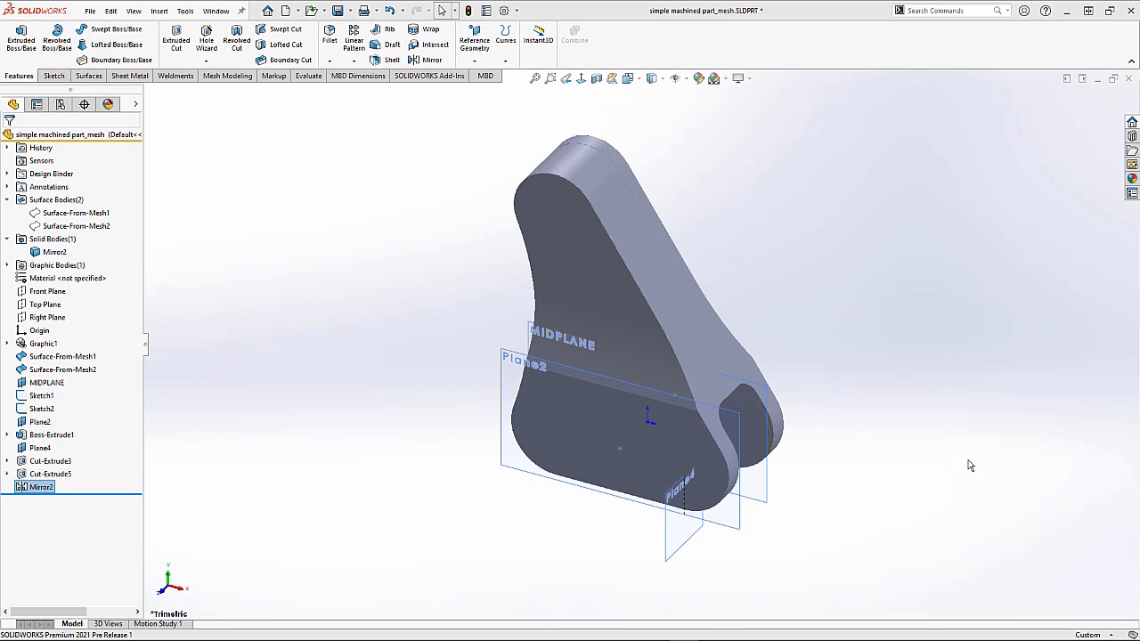
middle_click_drag(874, 383, 806, 356)
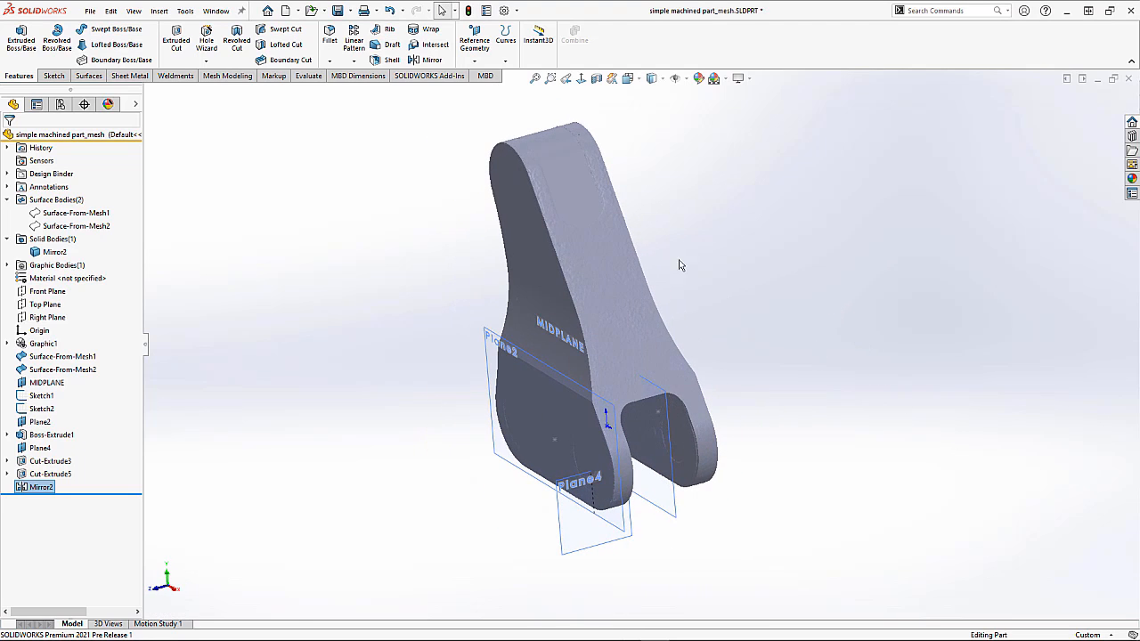
left_click(577, 201)
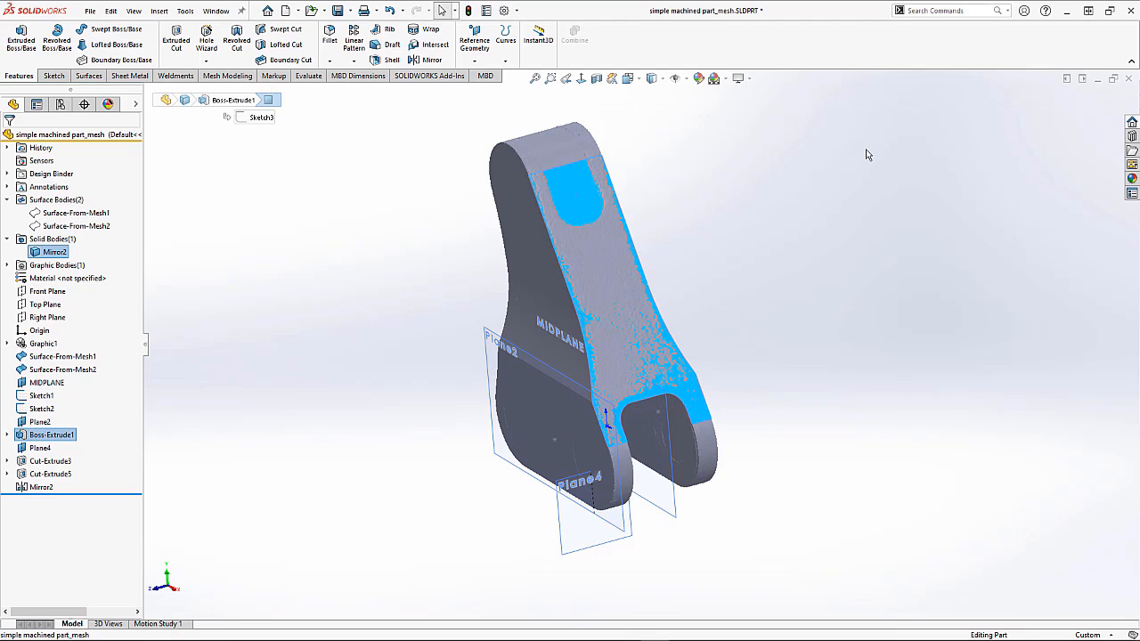
left_click(937, 11)
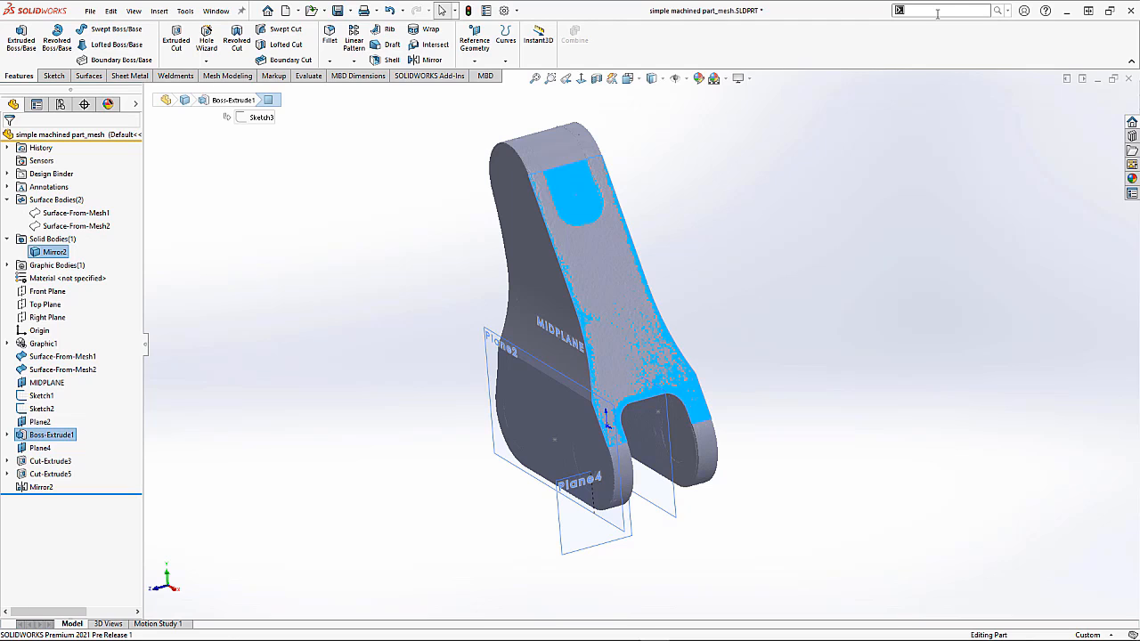
left_click(237, 75)
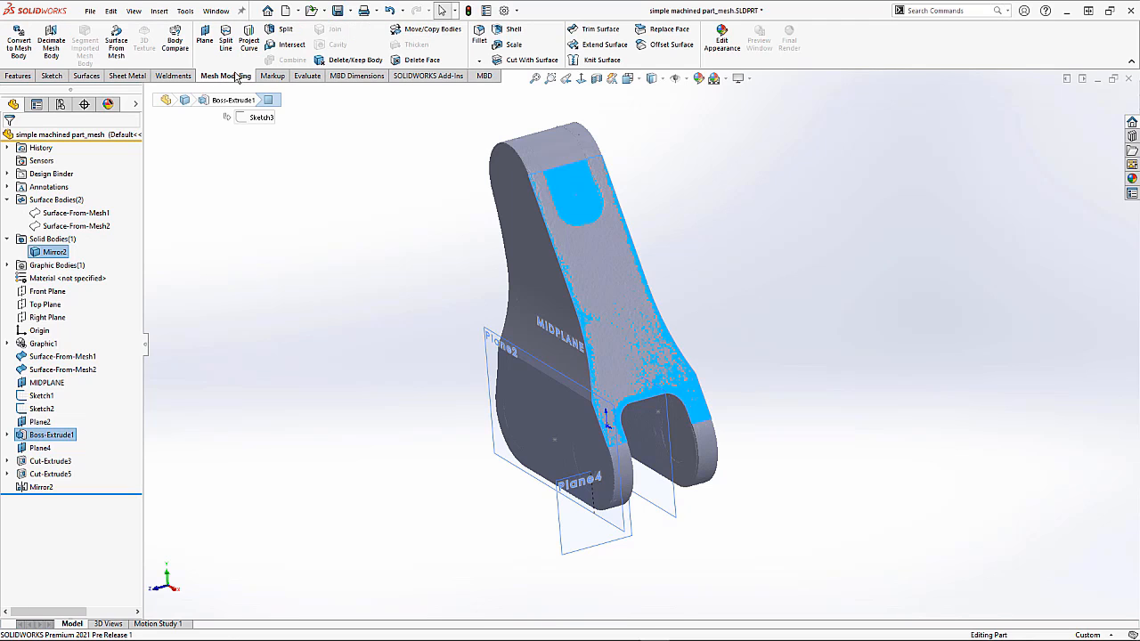
left_click(947, 9)
type("slicin")
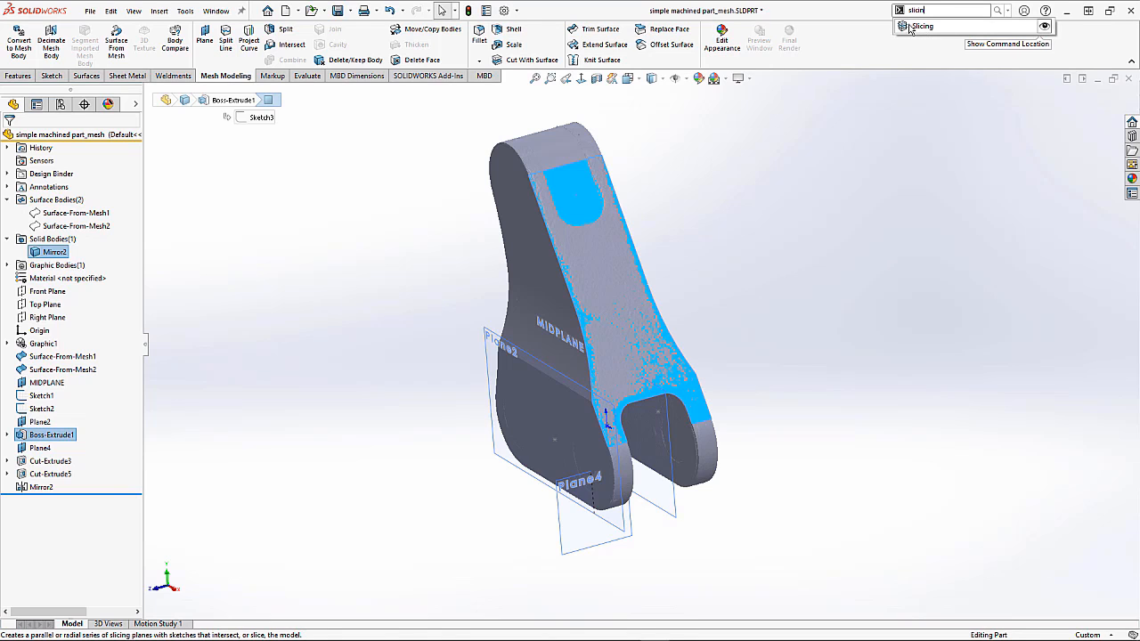
left_click_drag(905, 29, 831, 44)
left_click(861, 130)
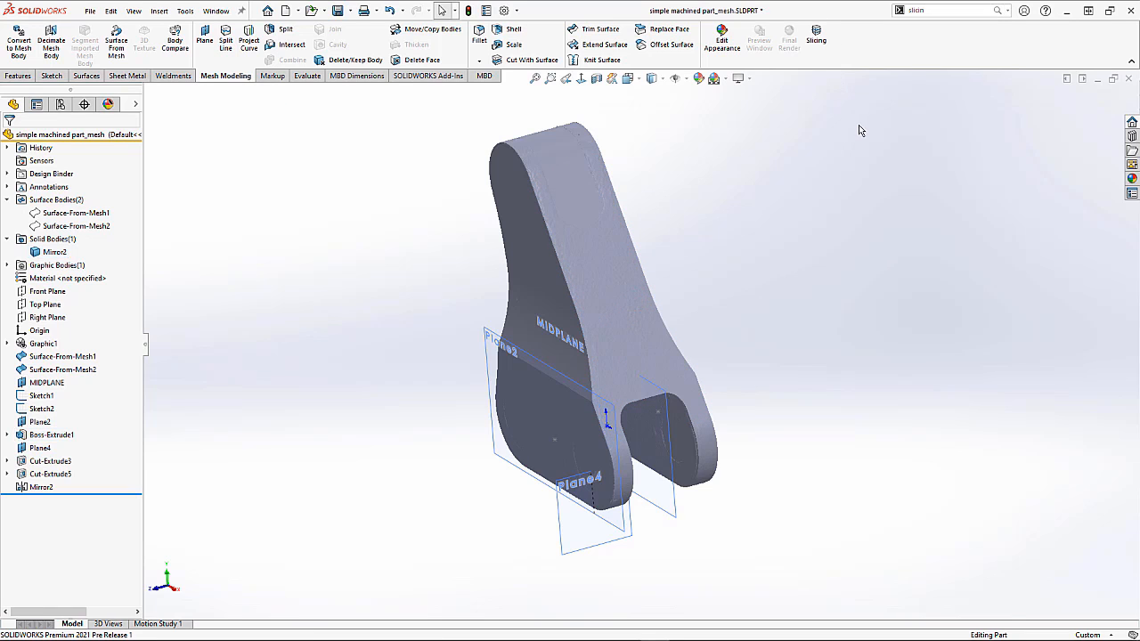
Step: Start Slicing from the body's flat face, adjust the slicing box extents and set the number of planes to 2
left_click(574, 174)
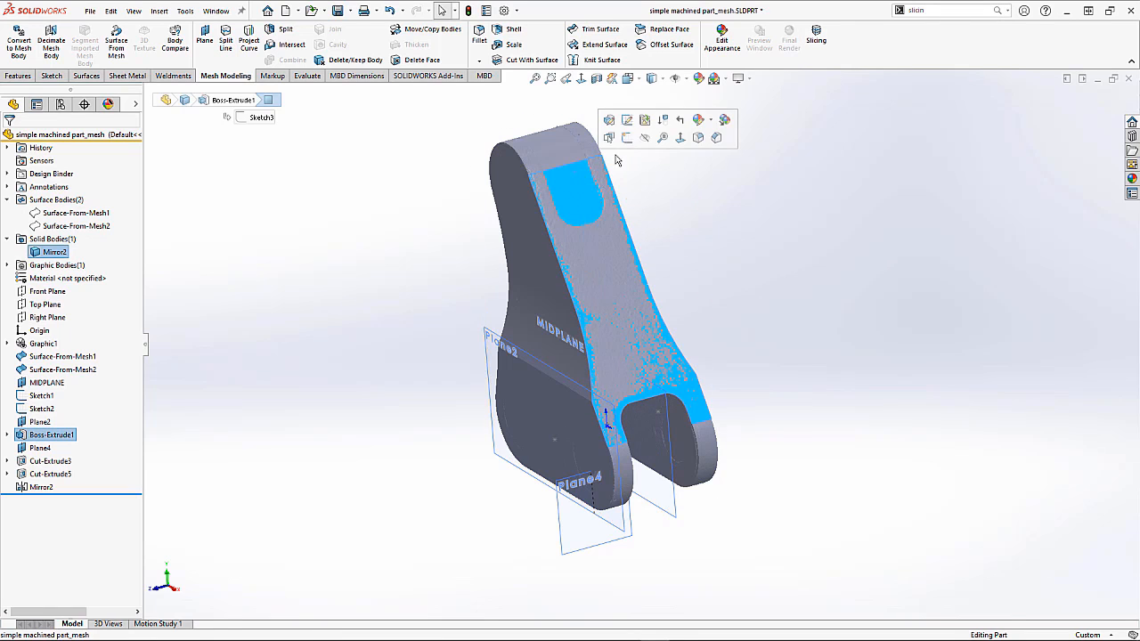
left_click(814, 40)
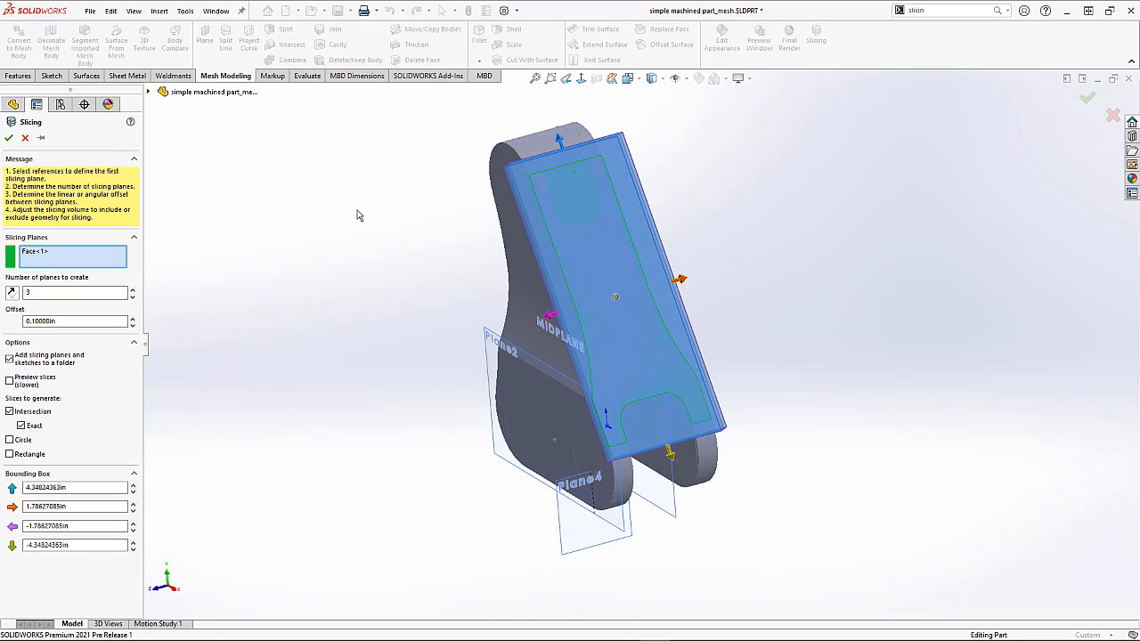
mouse_move(421, 222)
middle_mouse_down()
mouse_move(453, 222)
mouse_move(440, 230)
middle_mouse_up()
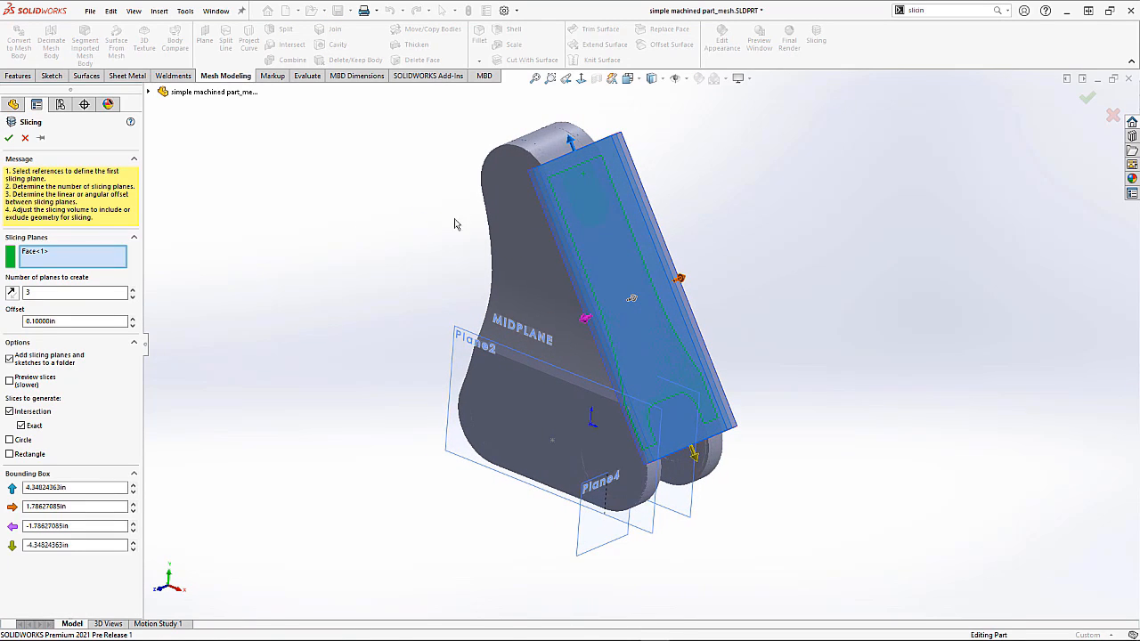
left_click_drag(570, 142, 540, 77)
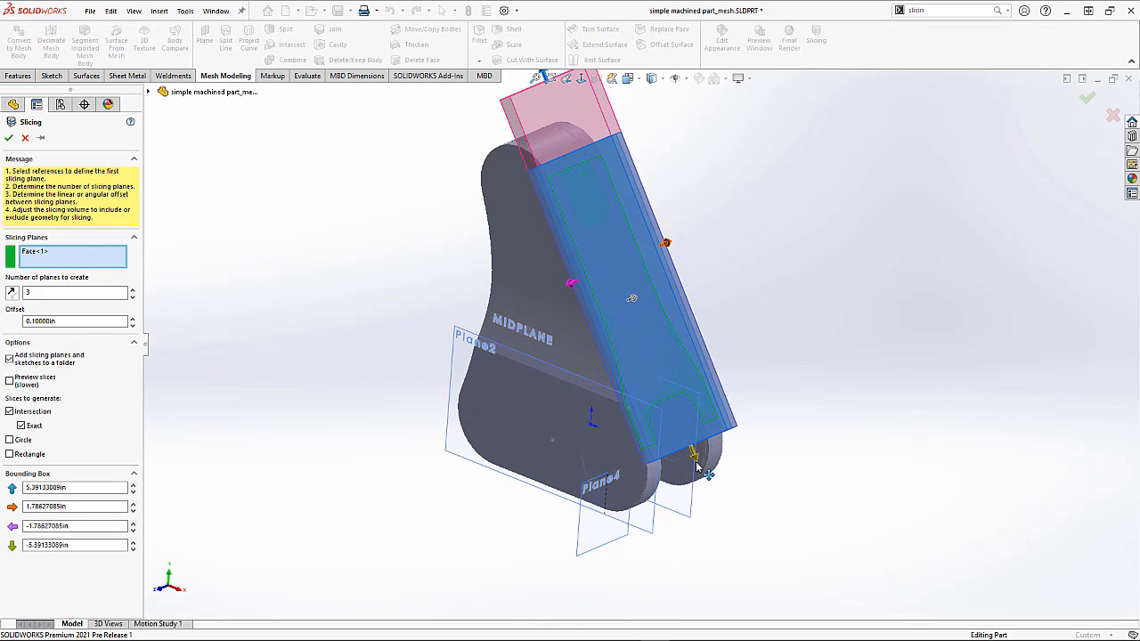
left_click_drag(698, 464, 602, 261)
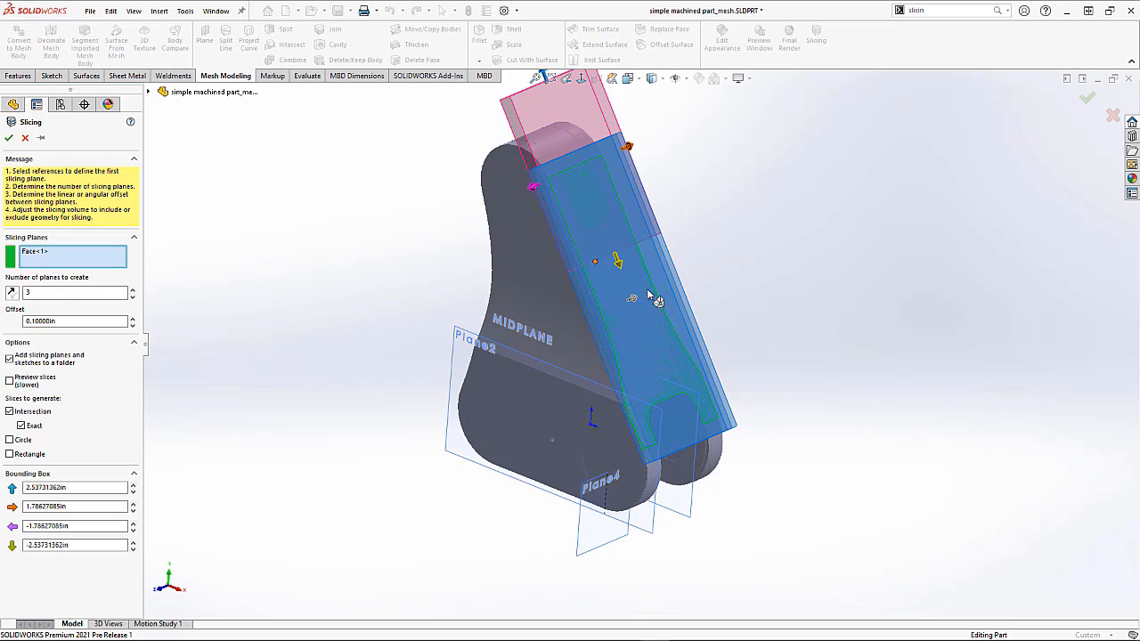
middle_click_drag(728, 304, 681, 272)
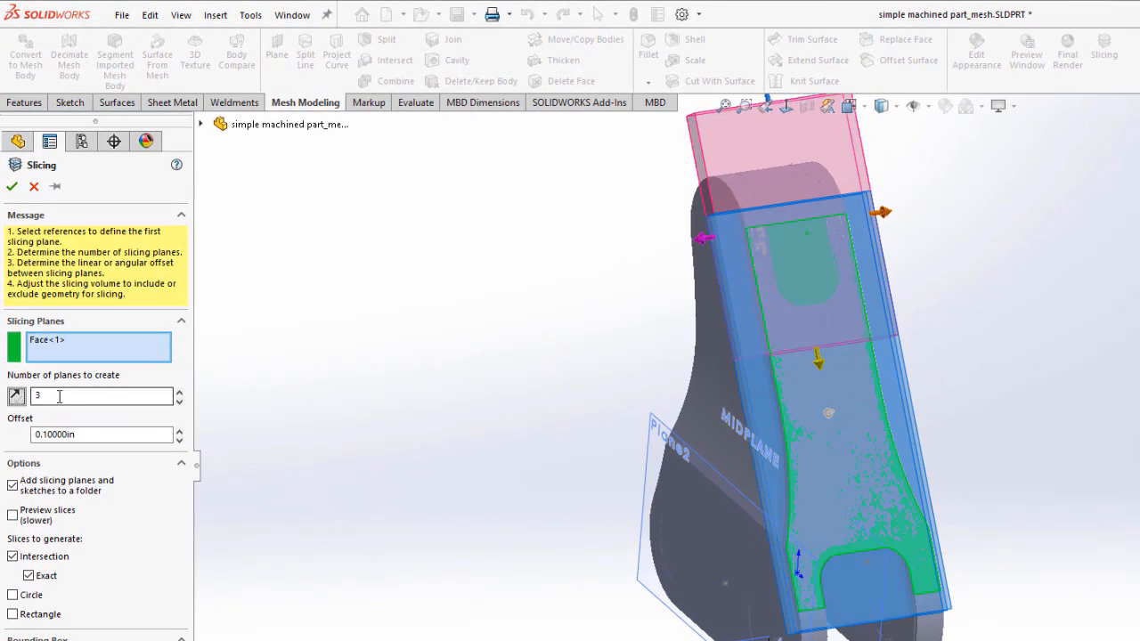
middle_click_drag(545, 425, 603, 365)
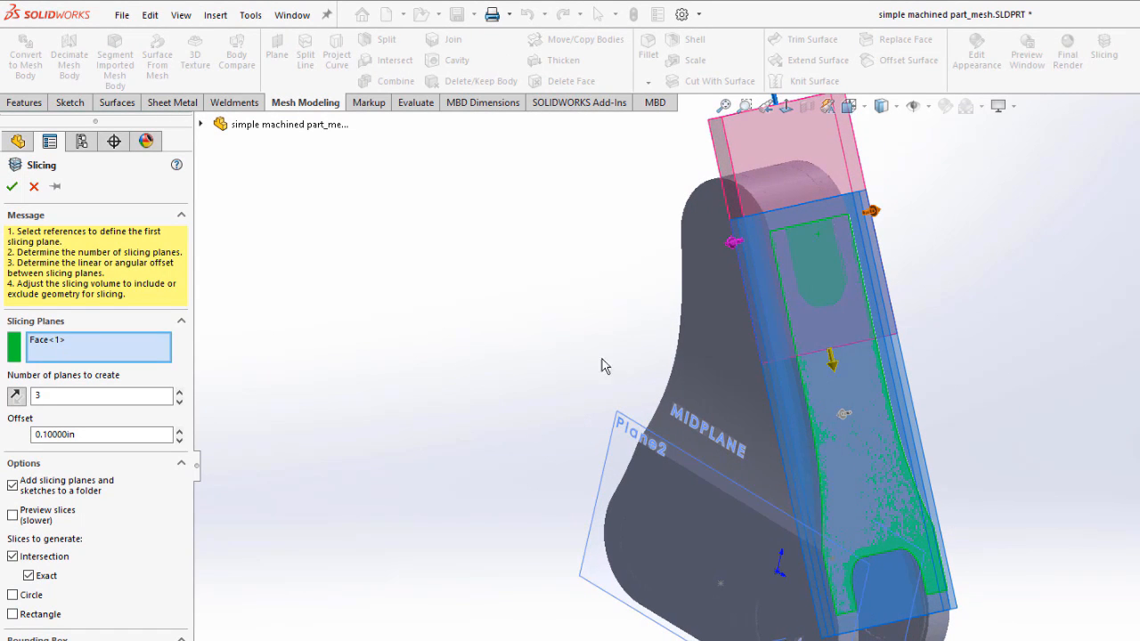
left_click(179, 403)
middle_click_drag(472, 407, 290, 412)
middle_click_drag(692, 326, 710, 326)
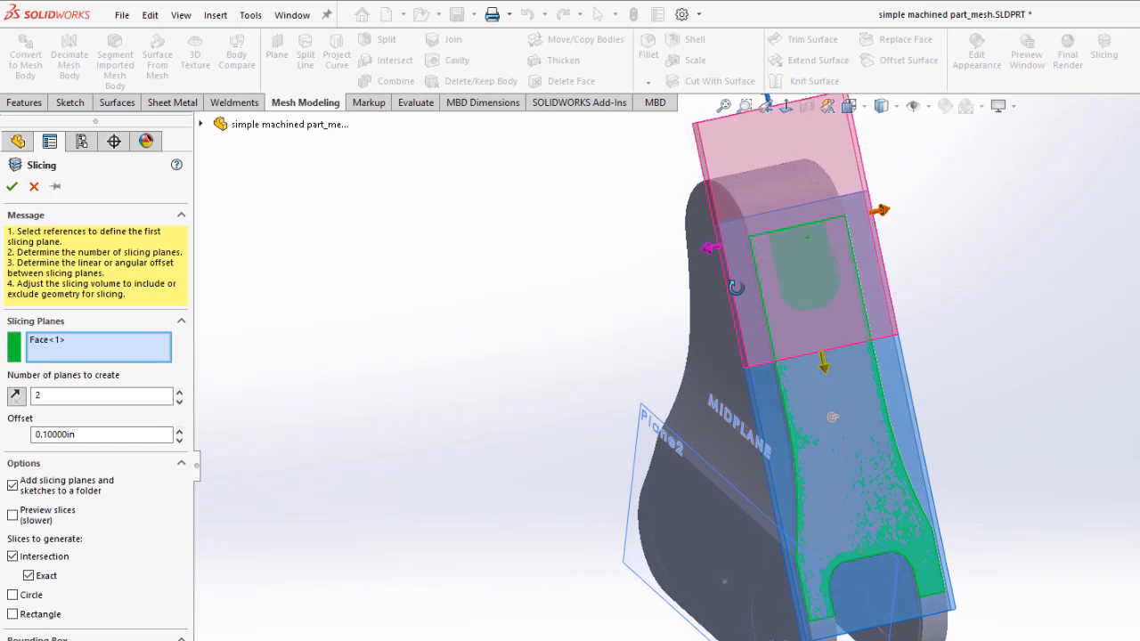
Step: Hide the Mirror2 solid body so the mesh is visible inside the slicing box
left_click(201, 126)
right_click(269, 284)
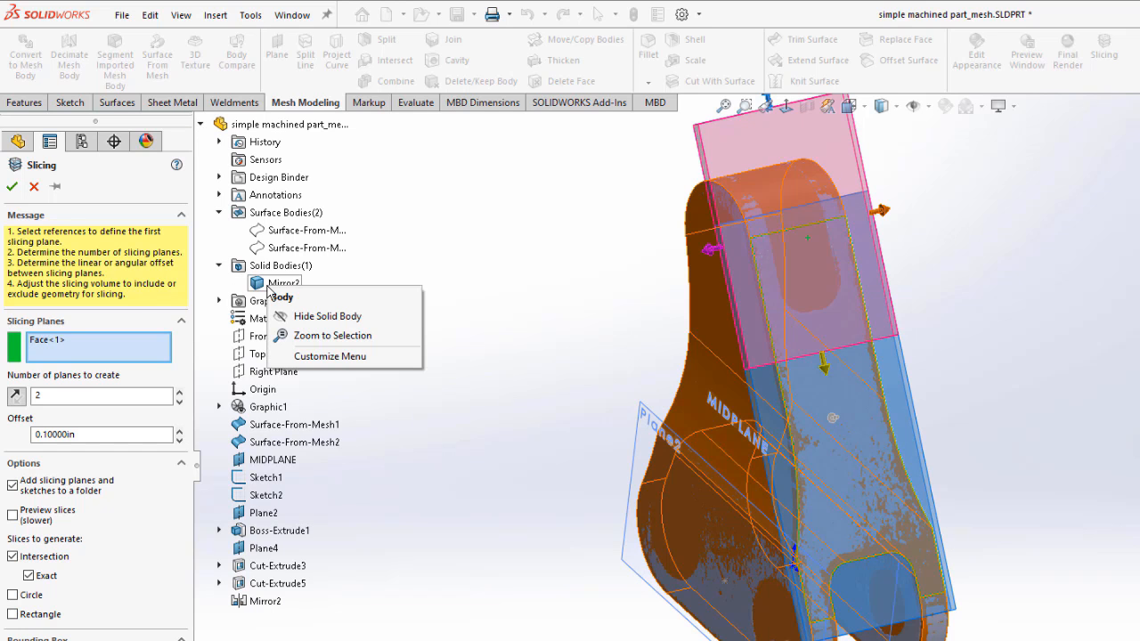
left_click(303, 316)
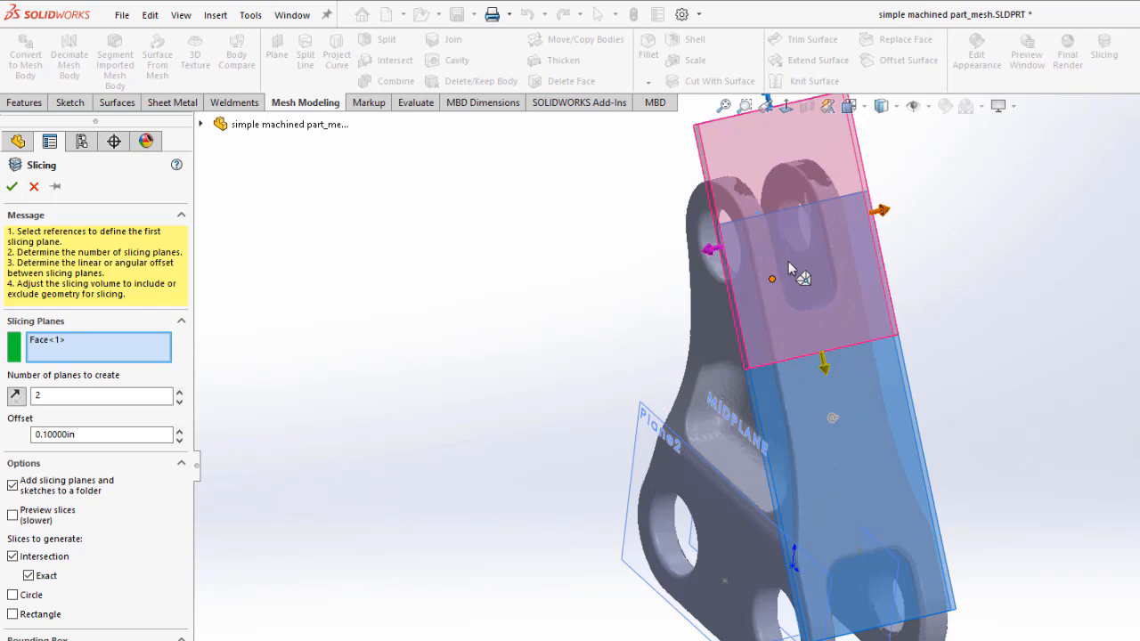
Step: Set the slicing offset to 0.13 in and create the slices
scroll(785, 263, "down", 8)
middle_click_drag(810, 323, 818, 299)
left_click_drag(102, 434, 2, 455)
type(".13")
key("Return")
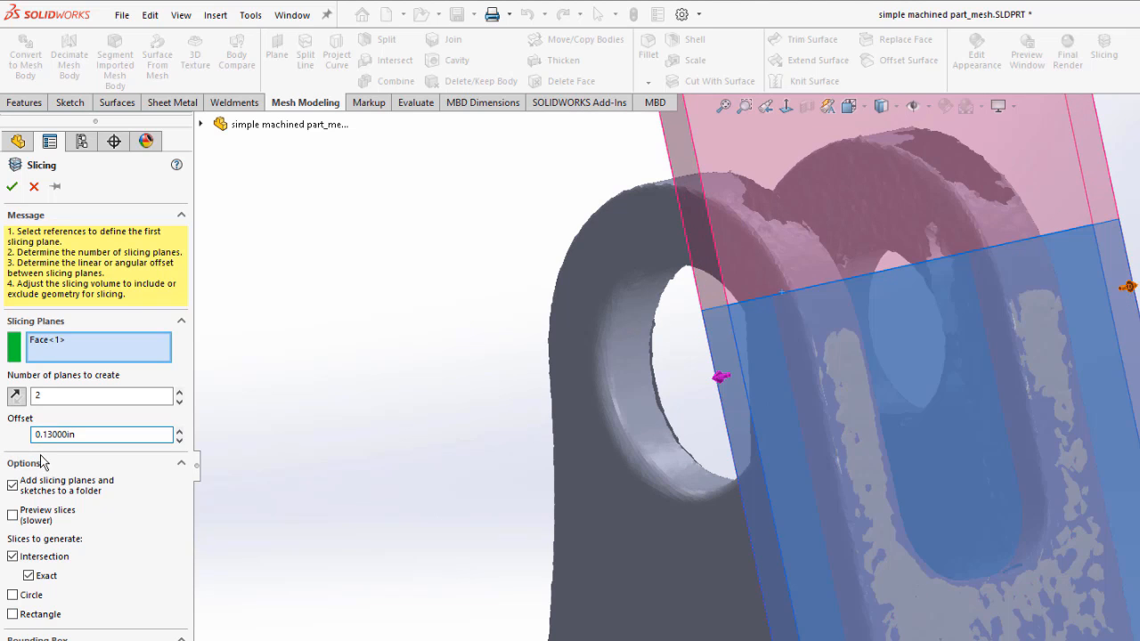
middle_click_drag(473, 507, 508, 517)
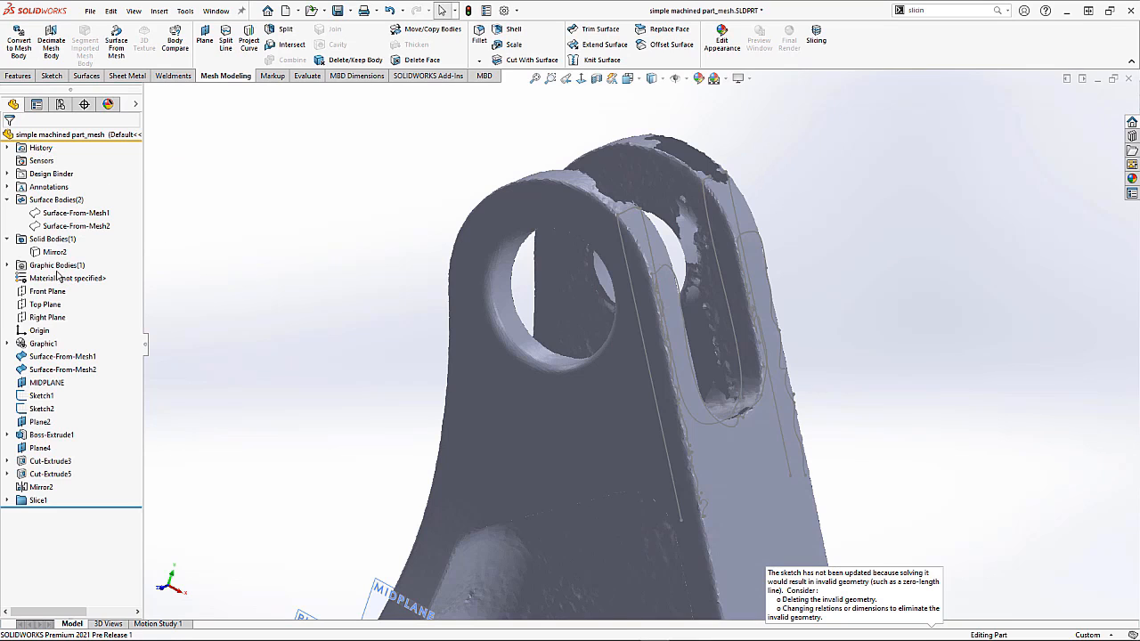
Step: Hide the imported mesh graphic body to show only the slice sketches
left_click(8, 265)
right_click(33, 278)
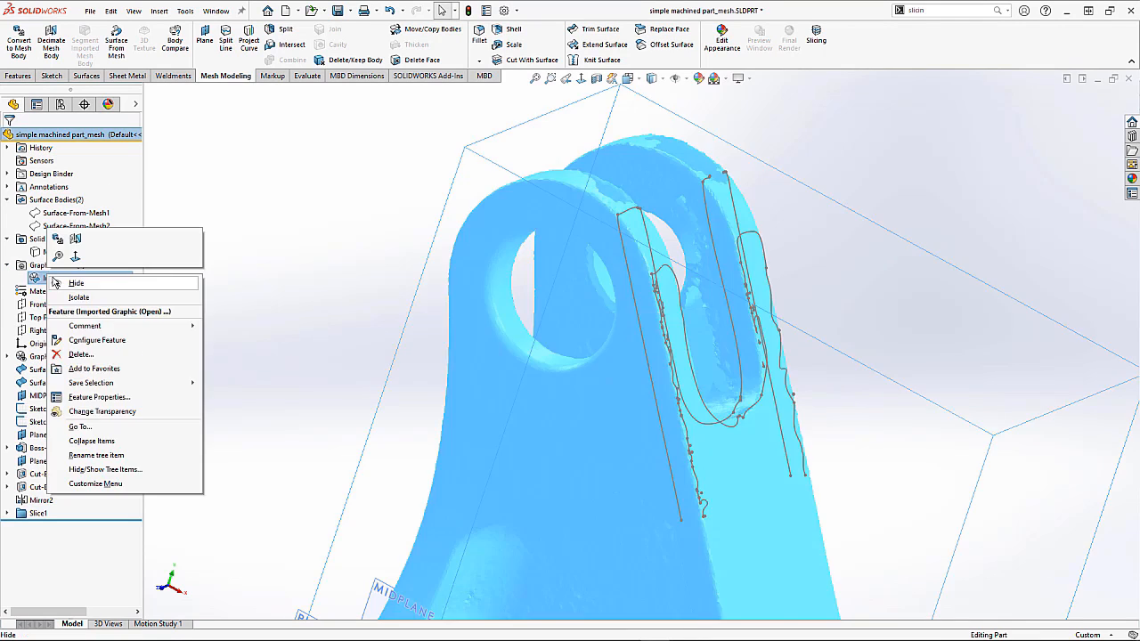
left_click(239, 309)
mouse_move(487, 328)
middle_mouse_down()
mouse_move(455, 320)
mouse_move(473, 322)
middle_mouse_up()
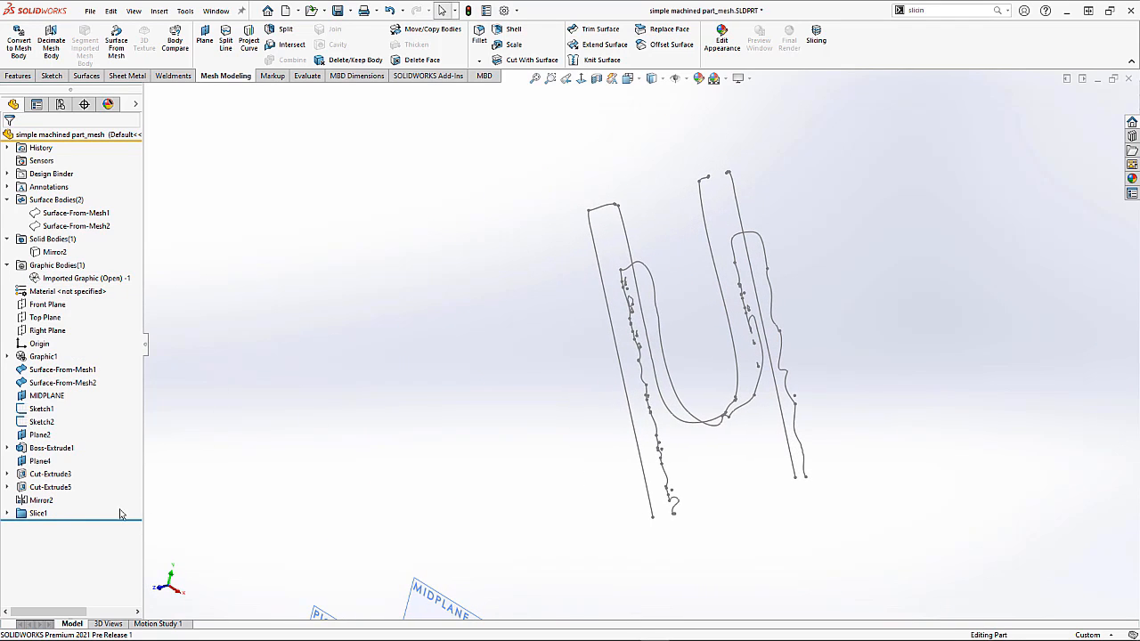
Step: Delete the slice sketch Sketch8 from the Slice1 folder
left_click(8, 514)
left_click(56, 540)
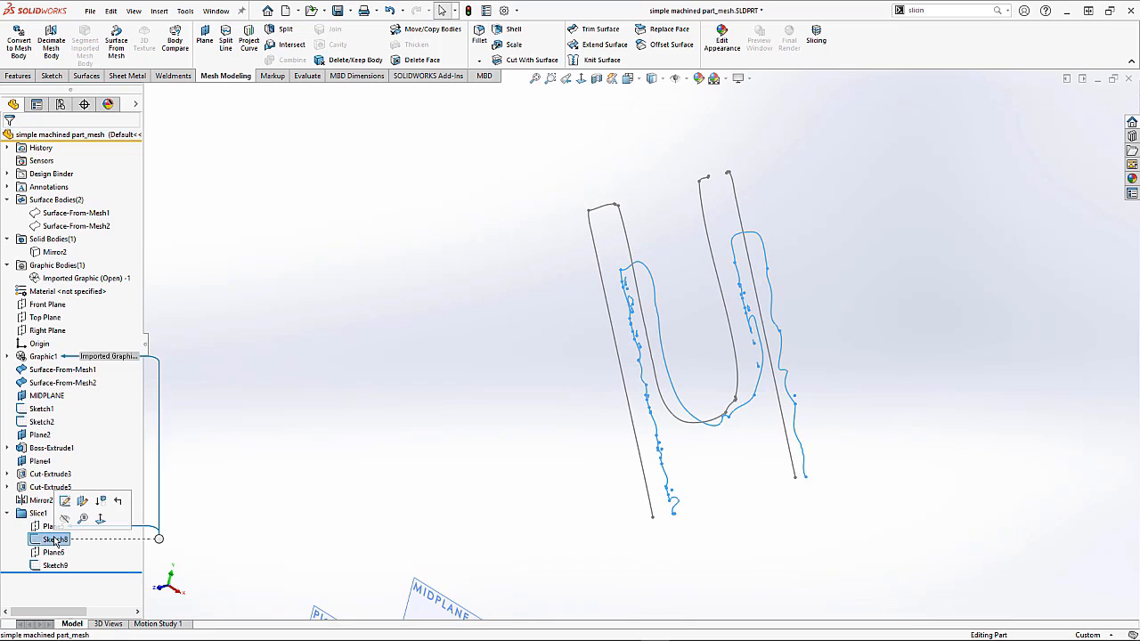
key("Delete")
key("Return")
Step: Delete the slice plane Plane5 from the Slice1 folder
left_click(53, 527)
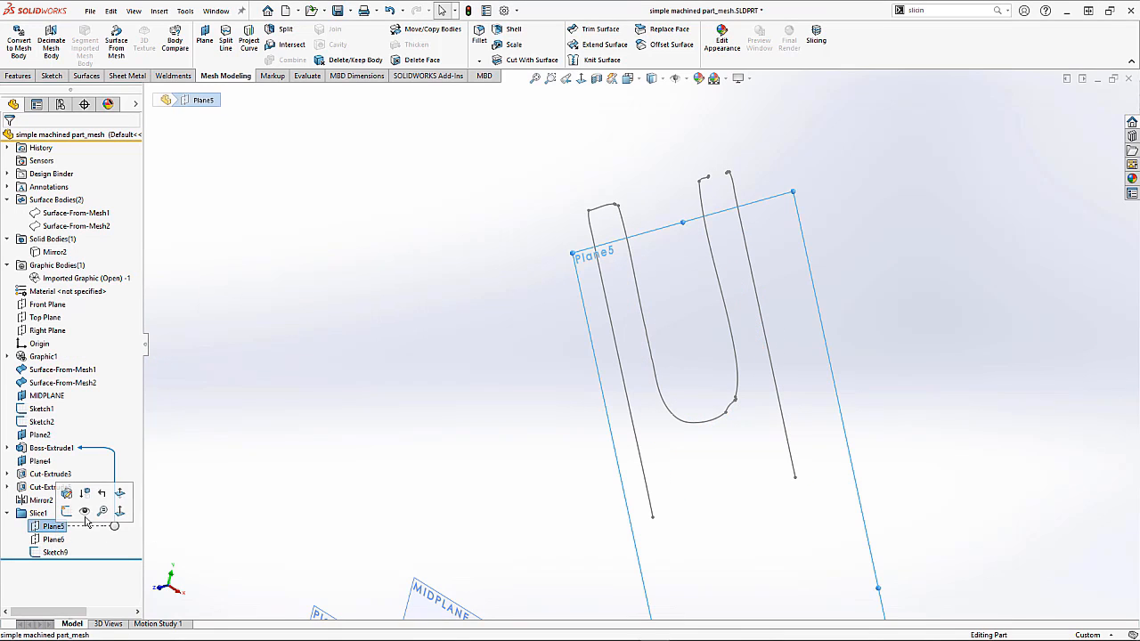
middle_click_drag(433, 407, 488, 390)
key("Delete")
key("Return")
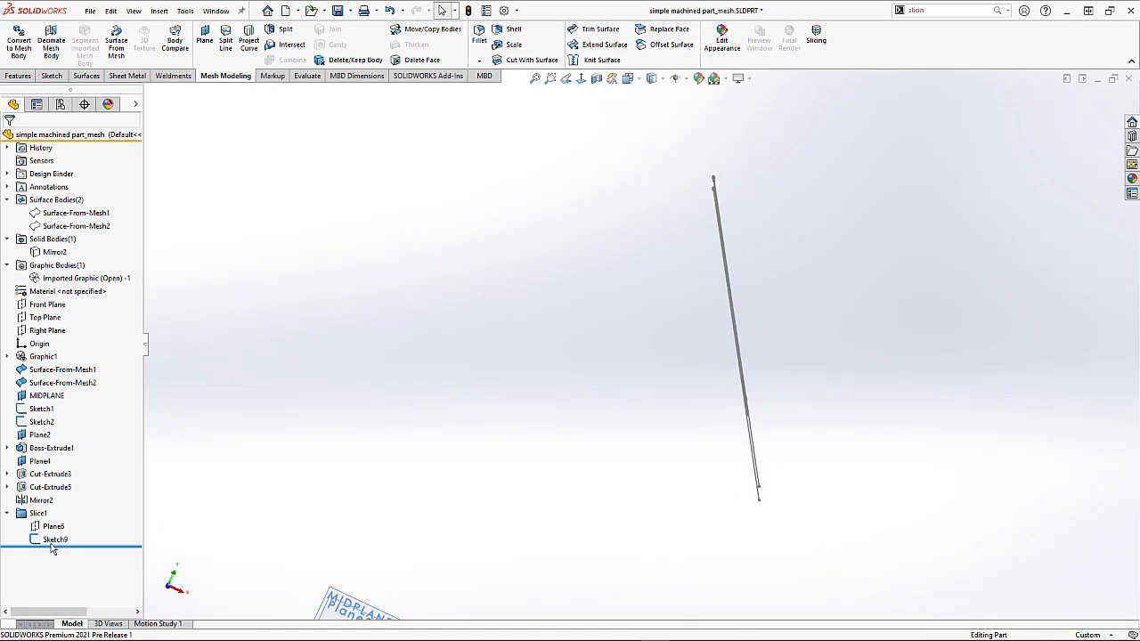
Step: Inspect the remaining Sketch9 slice and show the Mirror2 solid body again
left_click(53, 540)
mouse_move(787, 351)
middle_mouse_down()
mouse_move(743, 351)
mouse_move(683, 373)
middle_mouse_up()
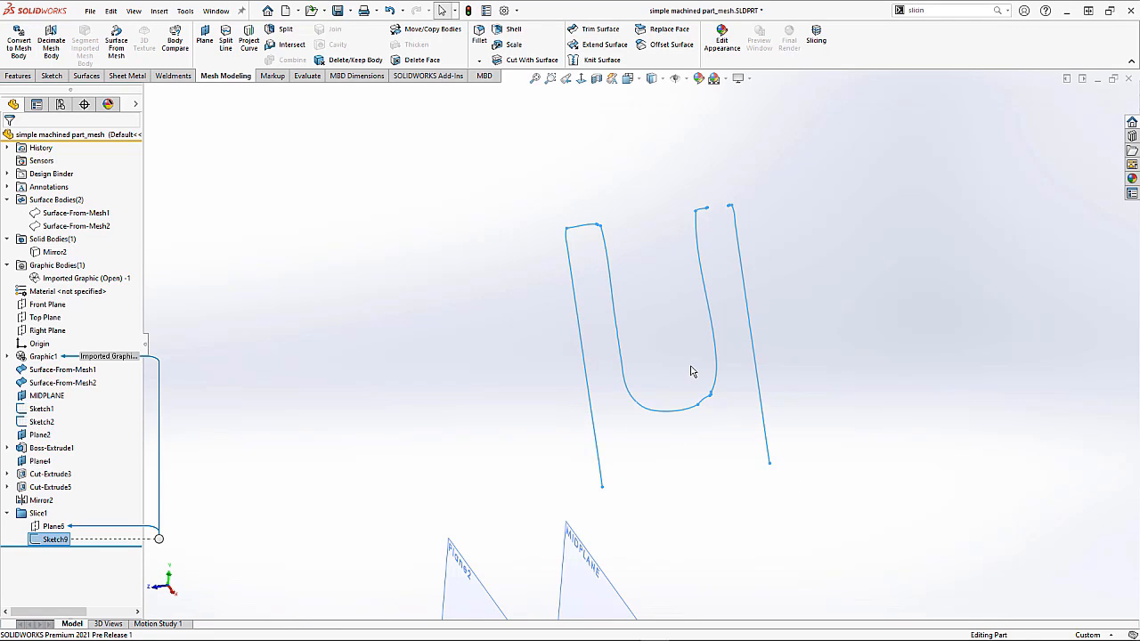
left_click(372, 328)
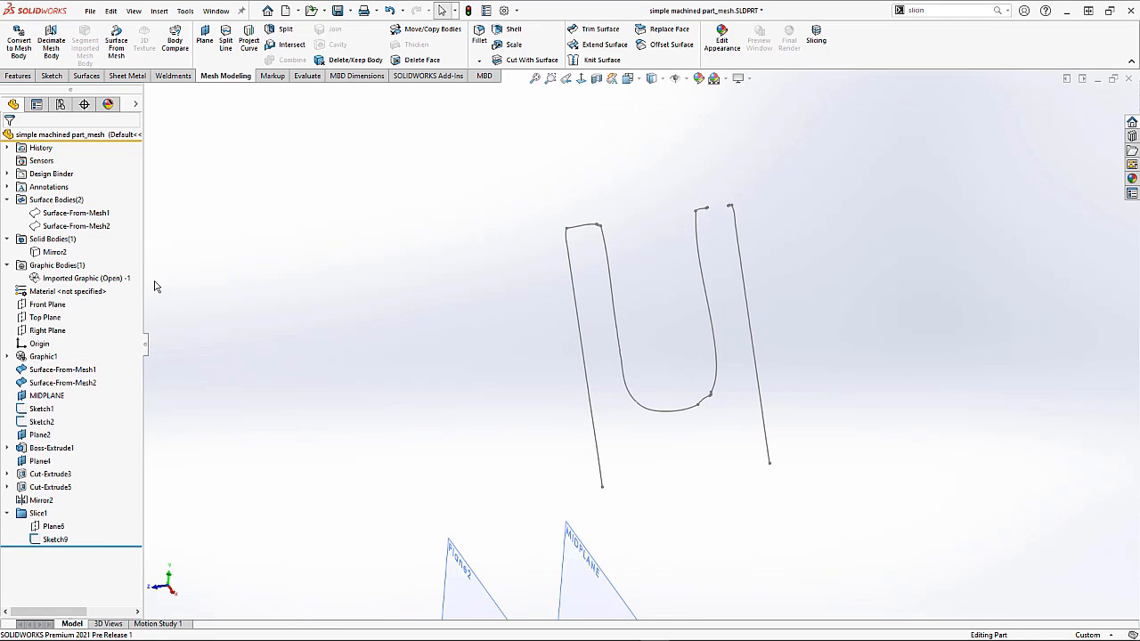
right_click(52, 254)
left_click(64, 231)
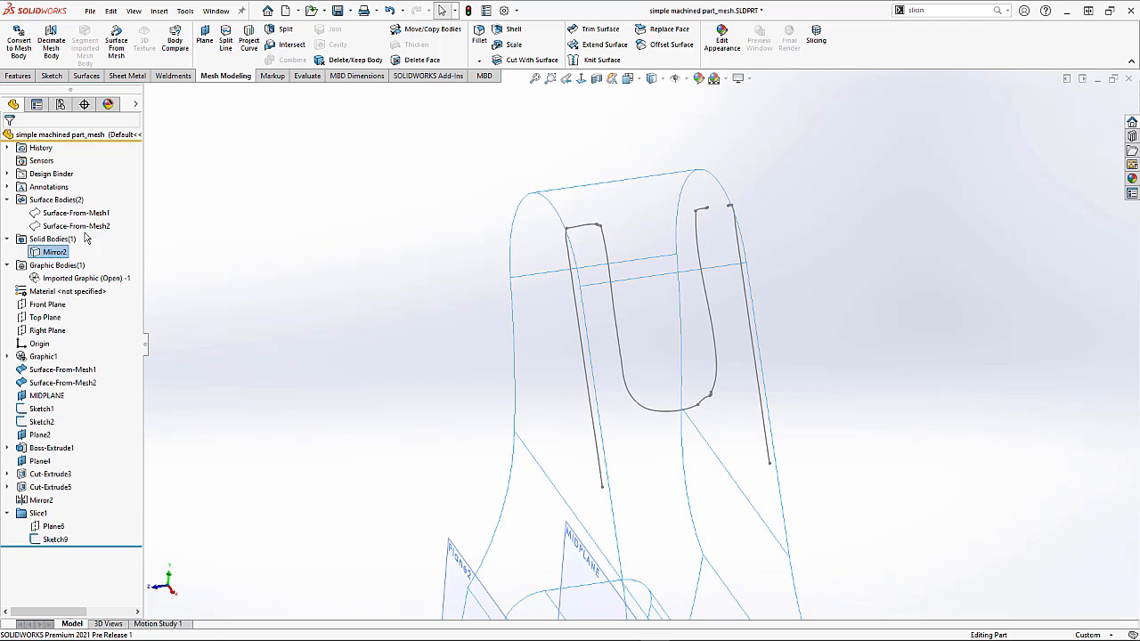
Step: Open a new sketch on the body's front face over the slot
left_click(665, 333)
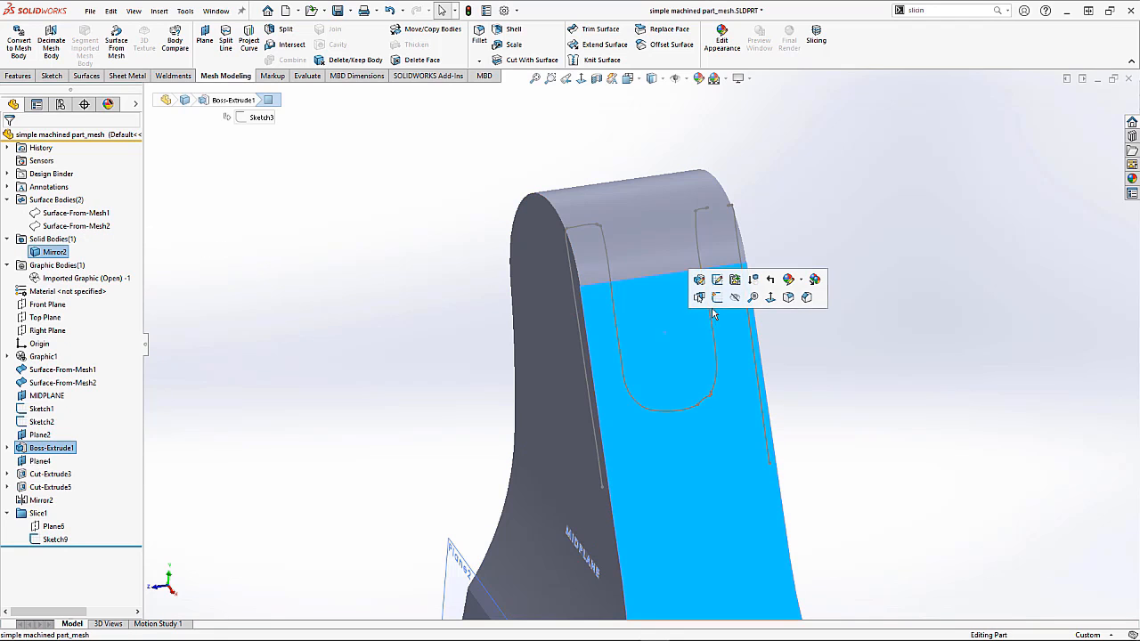
left_click(719, 298)
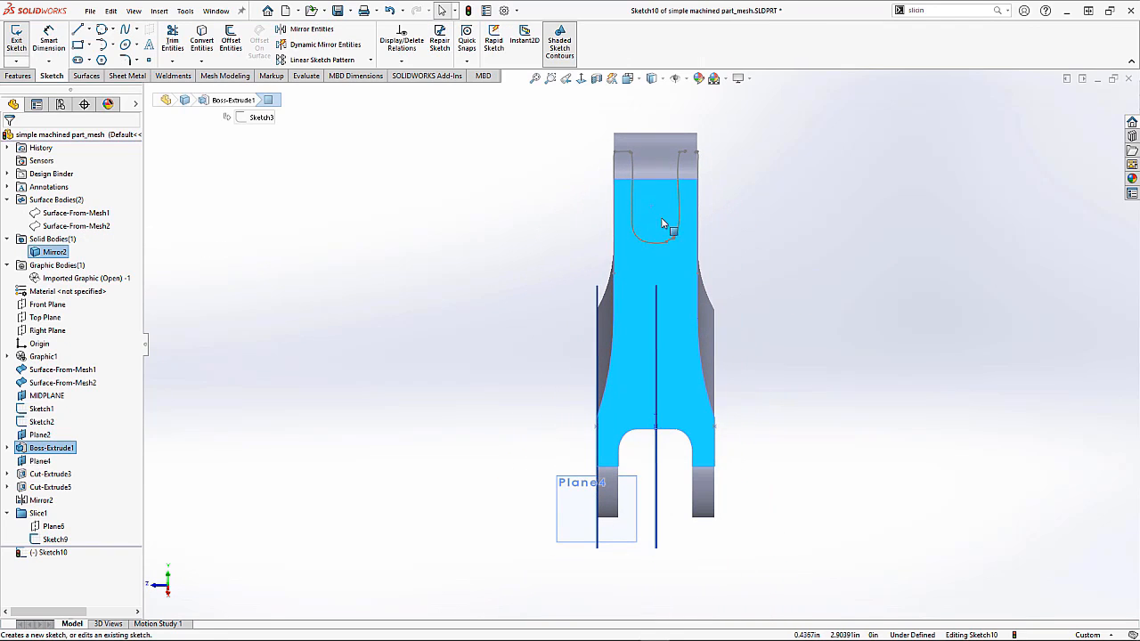
scroll(662, 136, "down", 5)
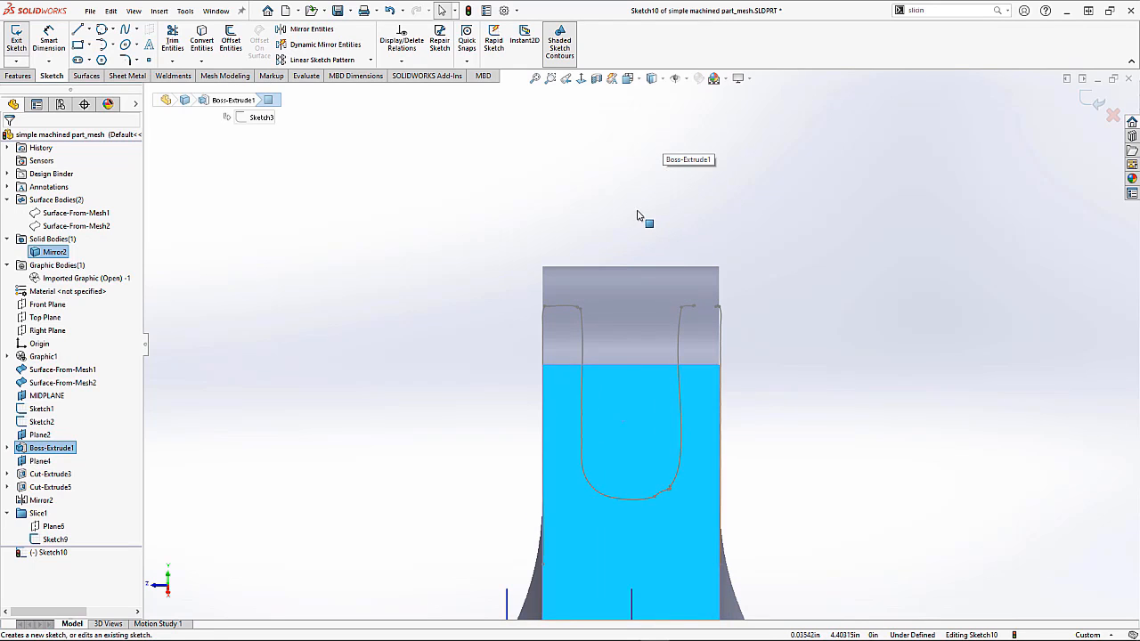
Step: Draw a corner rectangle over the slot's straight portion, extending above the part's top edge
left_click(583, 244)
left_click(78, 44)
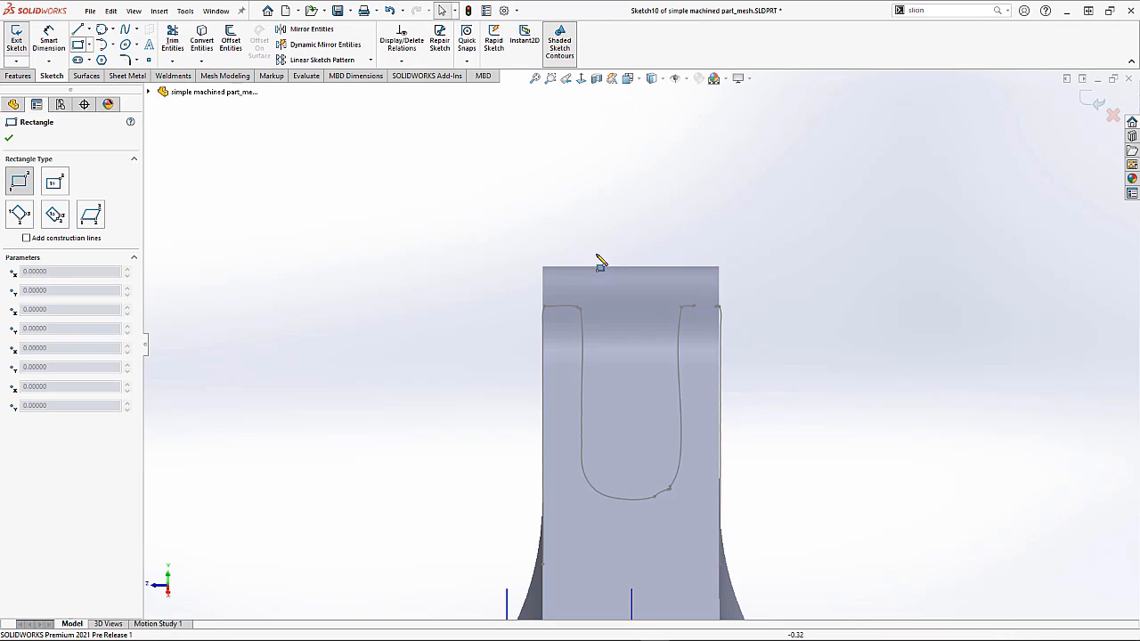
left_click(667, 462)
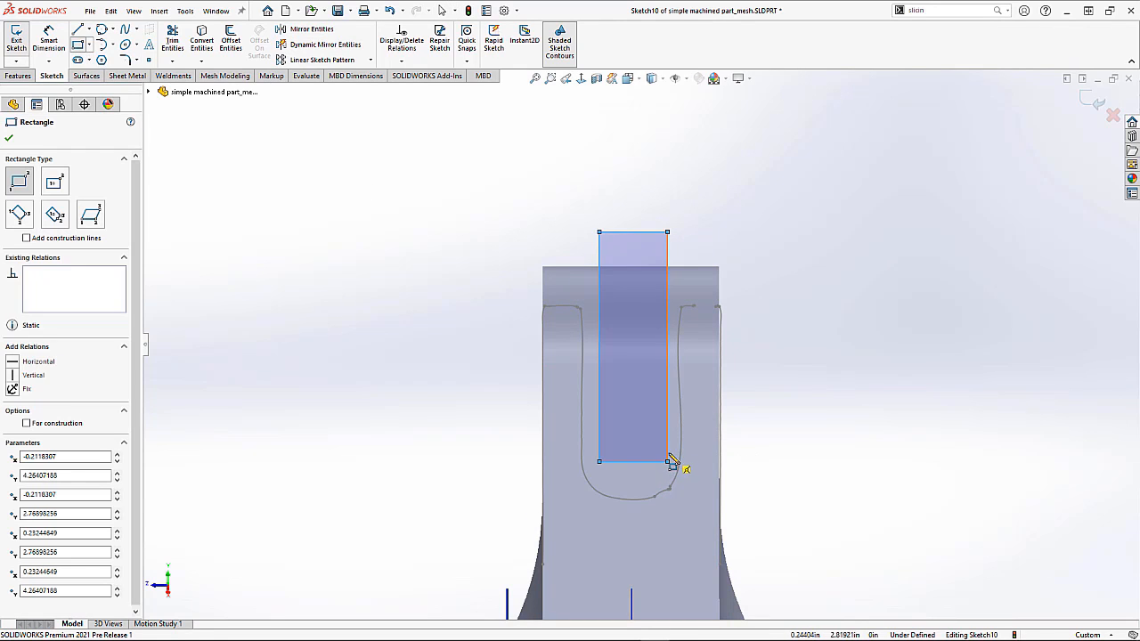
key("Escape")
scroll(628, 414, "down", 2)
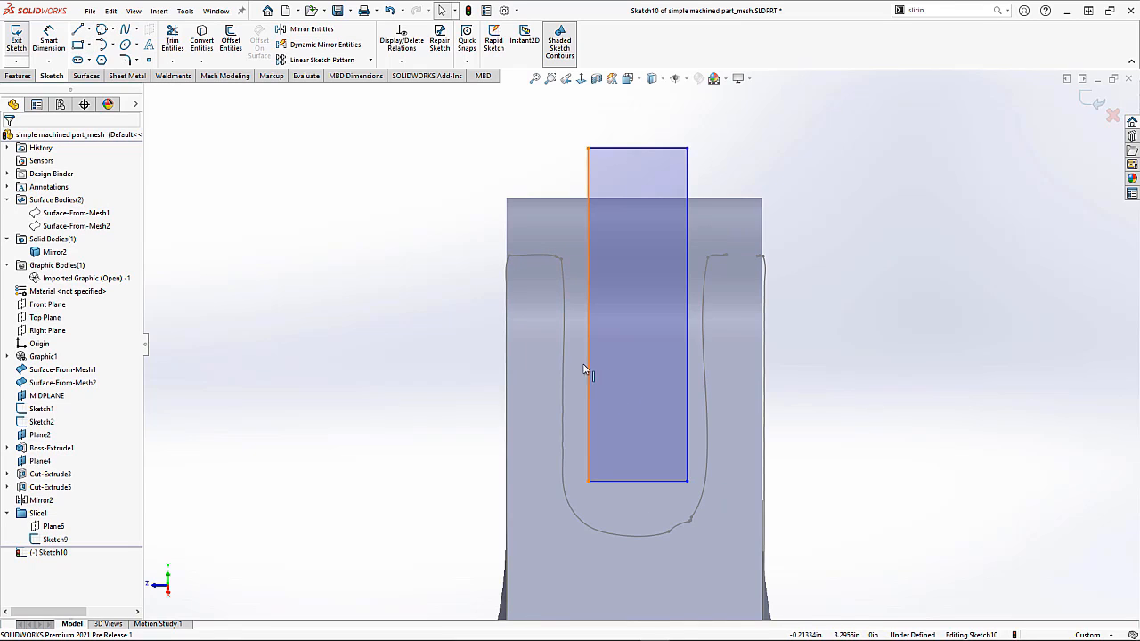
Step: Make the rectangle's left side tangent to the slot's left slice spline
left_click(588, 365)
left_click(563, 367, "ctrl")
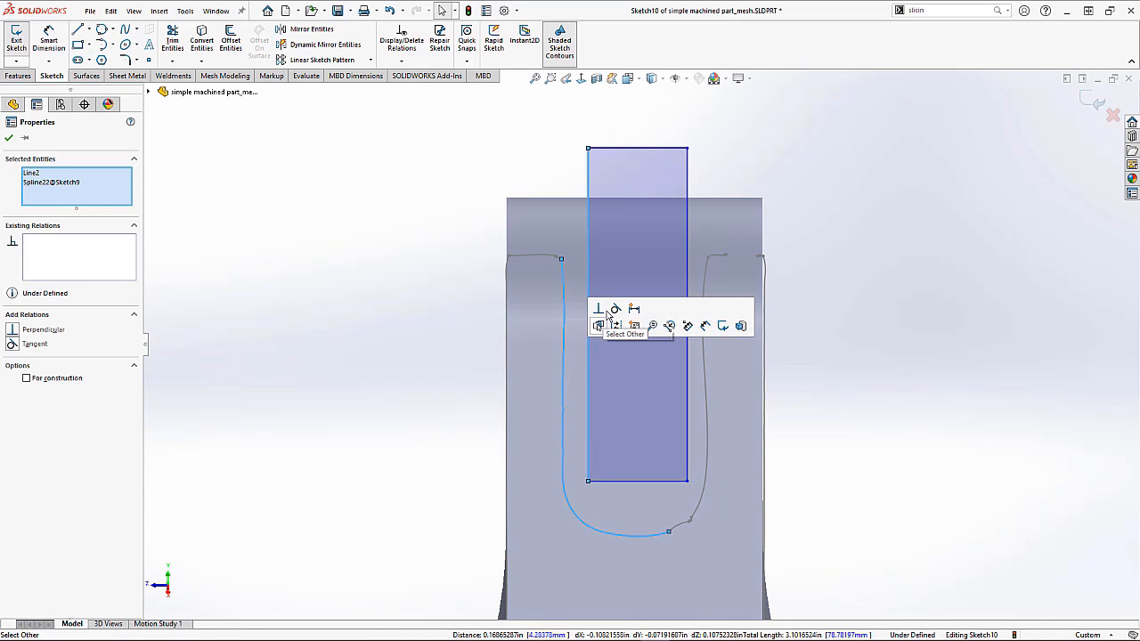
left_click(616, 308)
key("Escape")
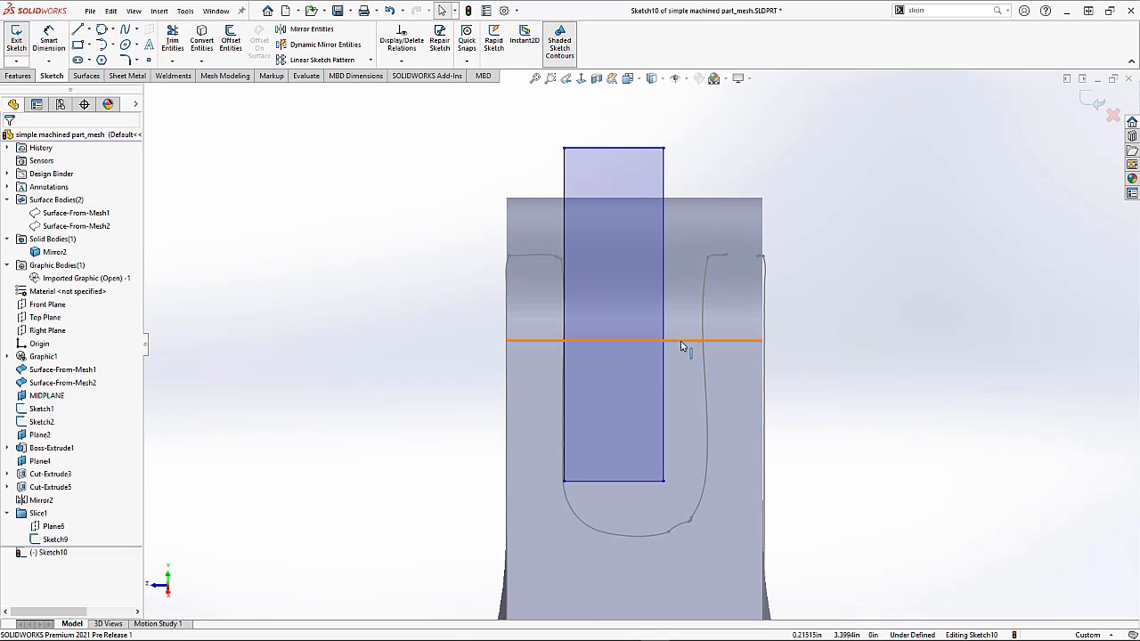
Step: Make the rectangle's right side tangent to the slot's right slice spline
left_click(670, 361)
left_click(713, 372, "ctrl")
left_click(757, 307)
key("Escape")
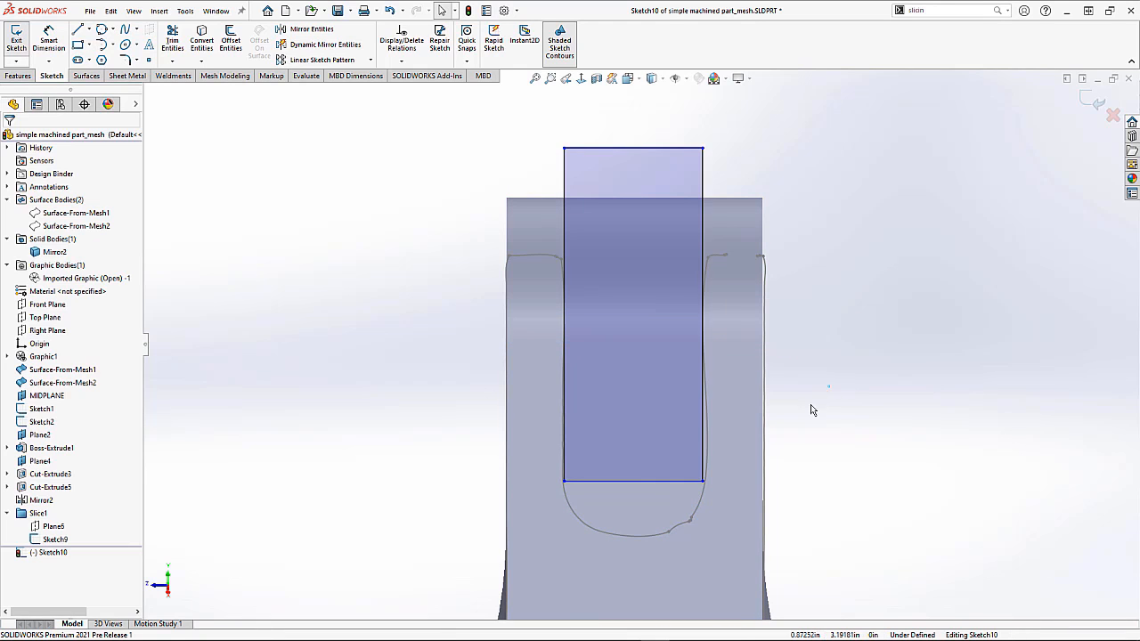
Step: Make the rectangle's bottom edge tangent to the slot's rounded bottom spline
left_click(636, 478)
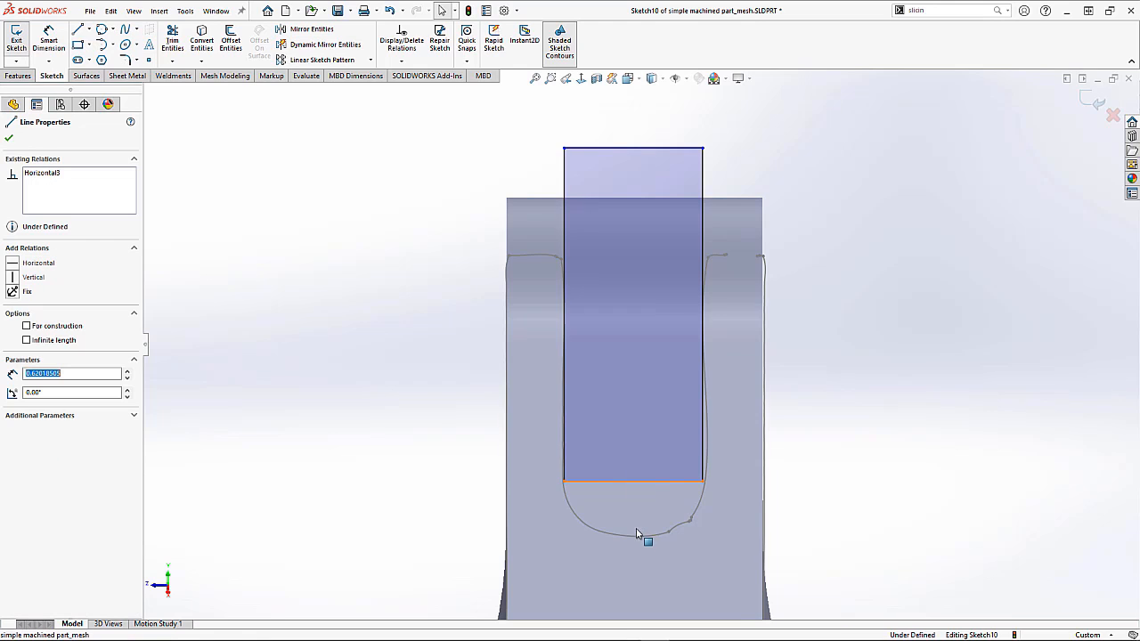
left_click(637, 542, "ctrl")
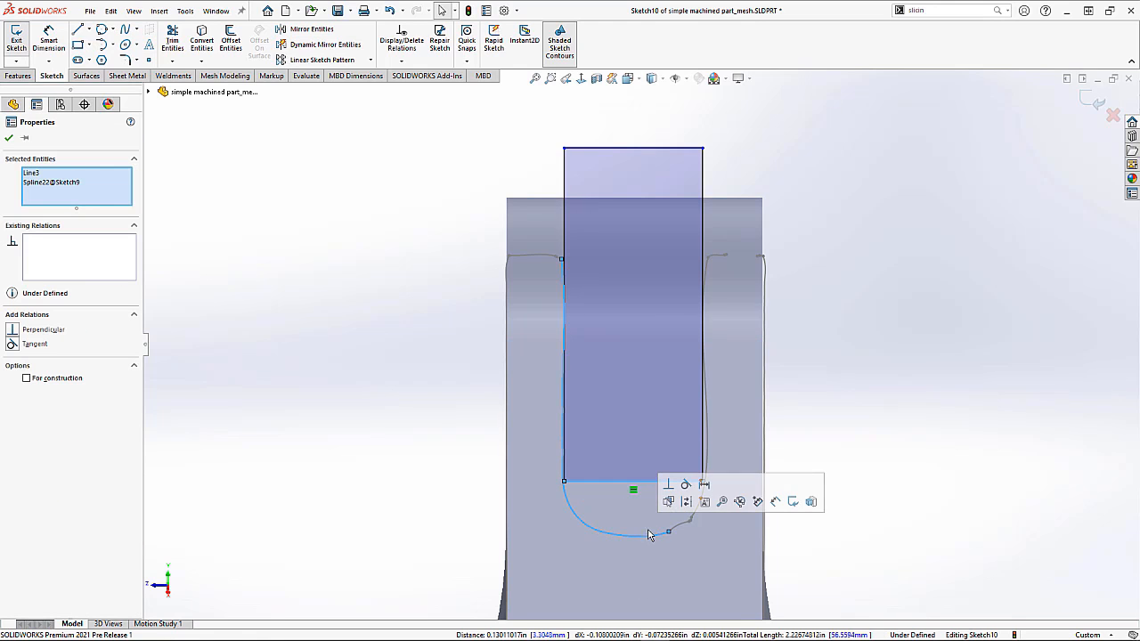
left_click(686, 484)
key("Escape")
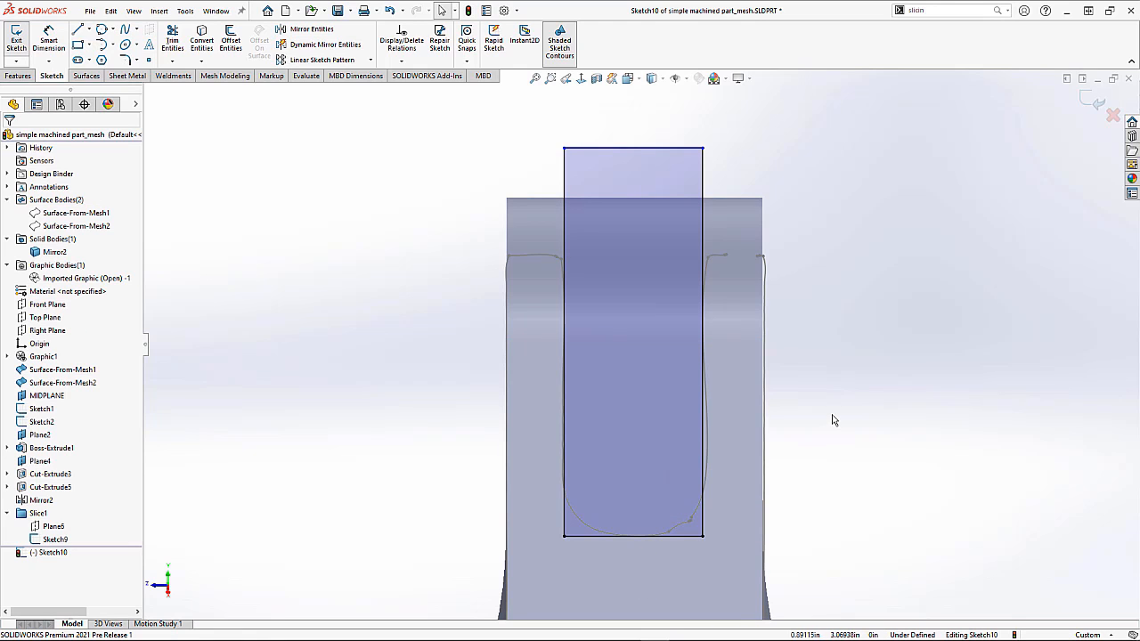
Step: Delete the right side's tangent relation and drag that side out past the part's right edge
left_click(704, 235)
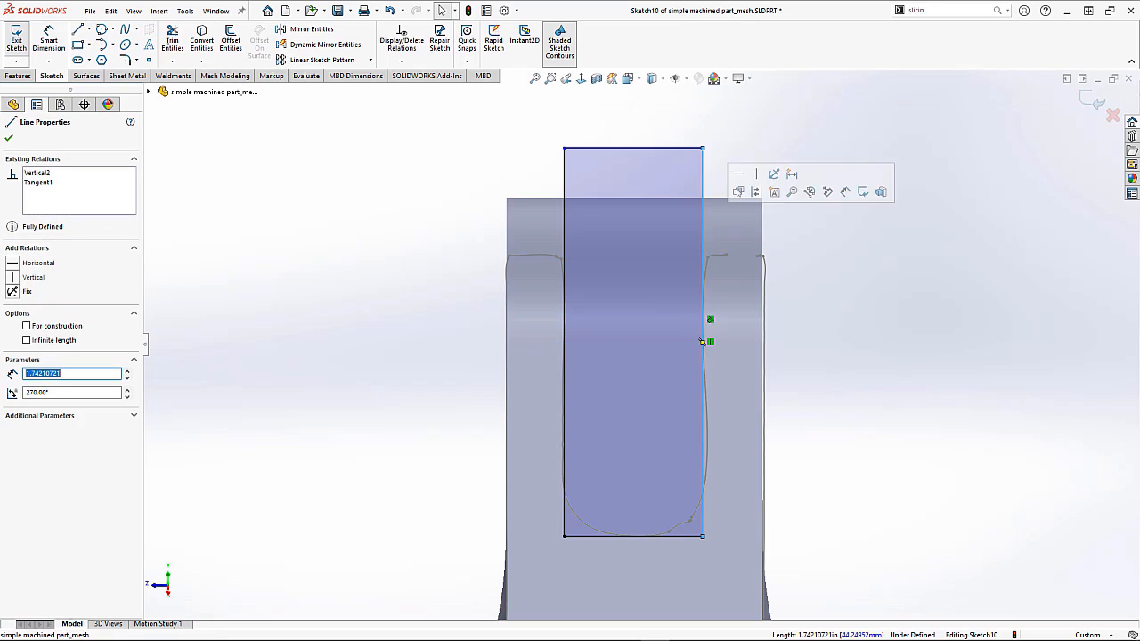
left_click(45, 183)
key("Delete")
left_click(407, 181)
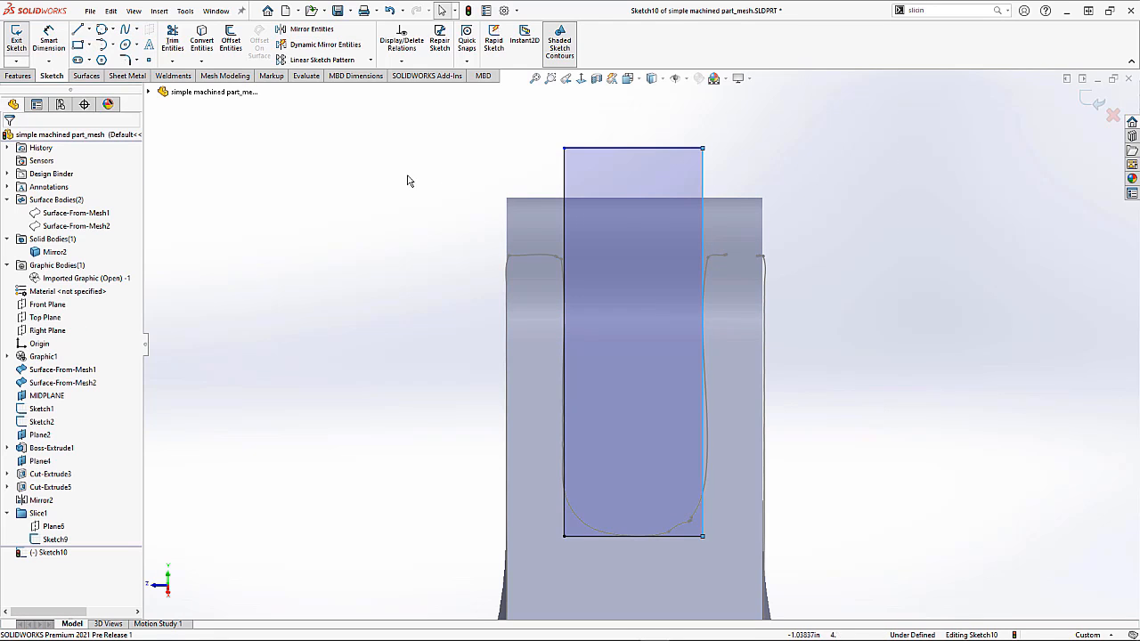
left_click_drag(707, 180, 802, 198)
left_click(837, 218)
Step: Draw a vertical construction centerline from the part's top edge down the middle of the slot rectangle
left_click(89, 30)
left_click(107, 54)
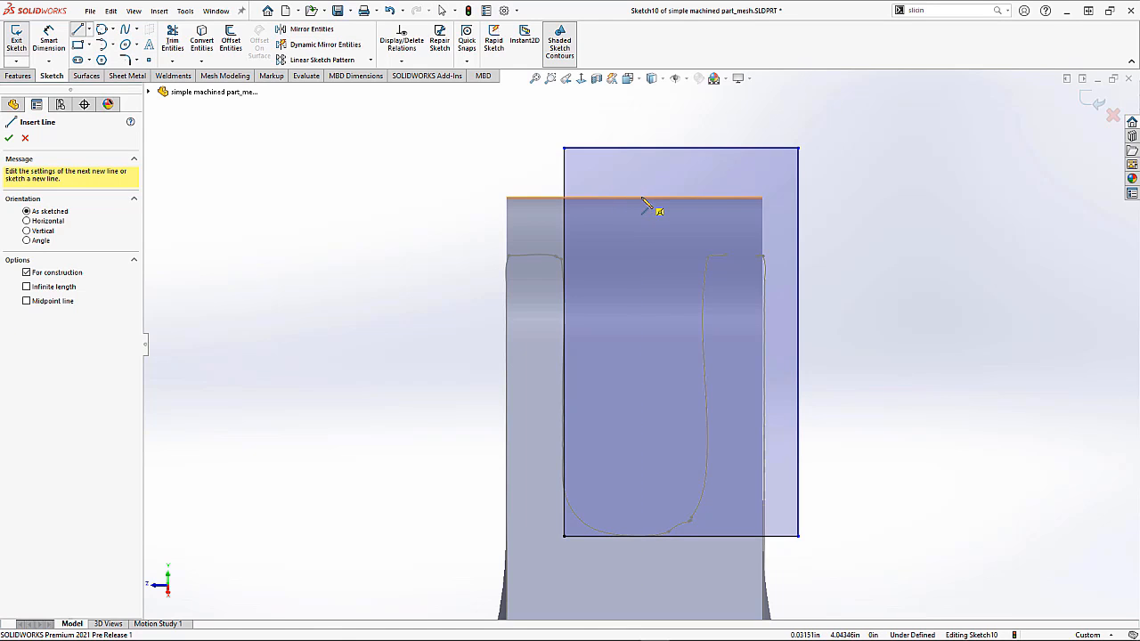
left_click(634, 197)
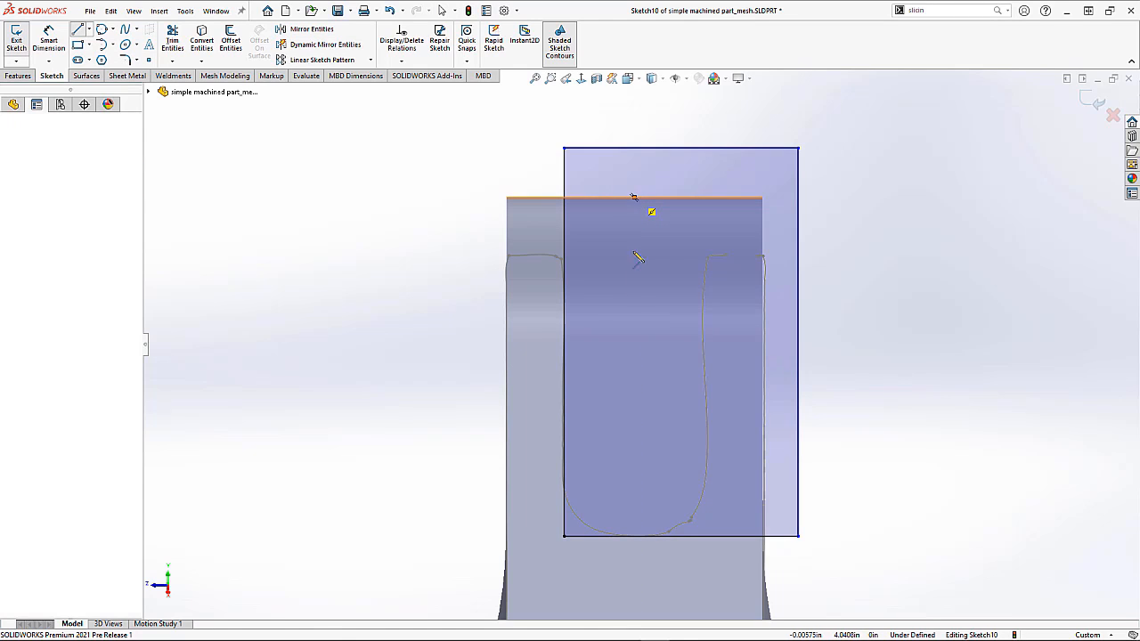
left_click(634, 450)
key("Escape")
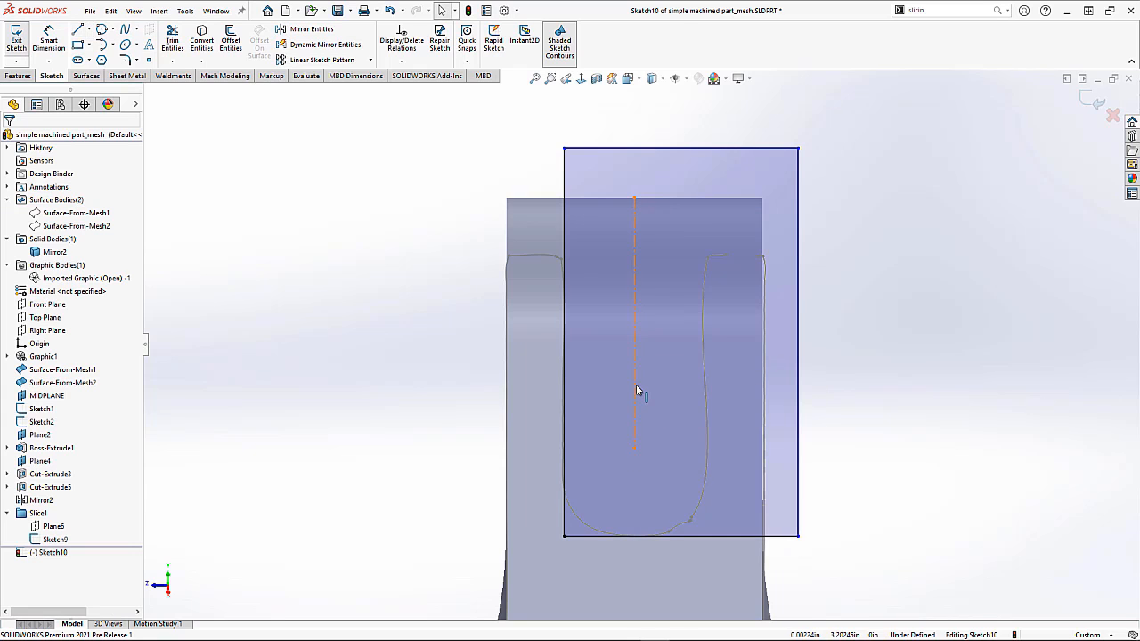
Step: Make the rectangle's left and right sides symmetric about the centerline
left_click(635, 386)
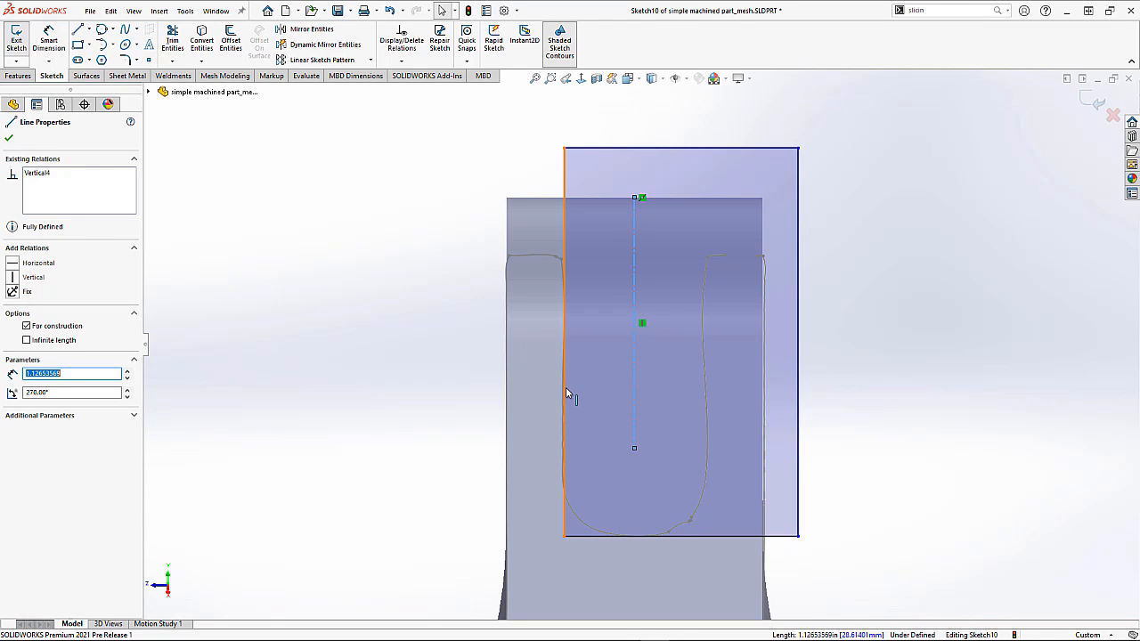
left_click(565, 392, "ctrl")
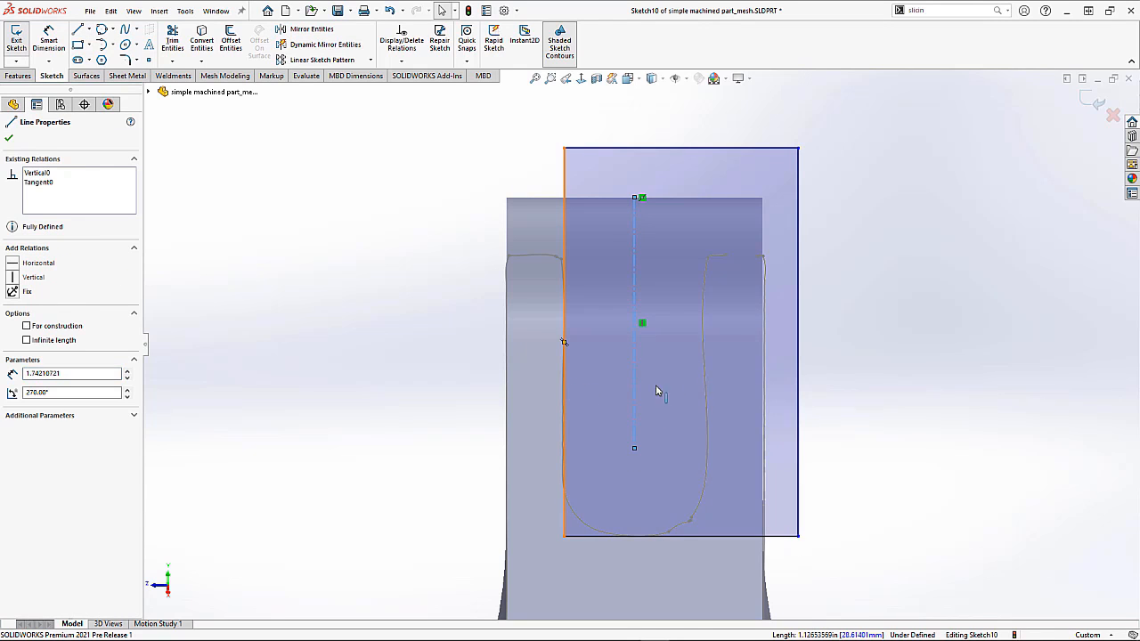
left_click(799, 360, "ctrl")
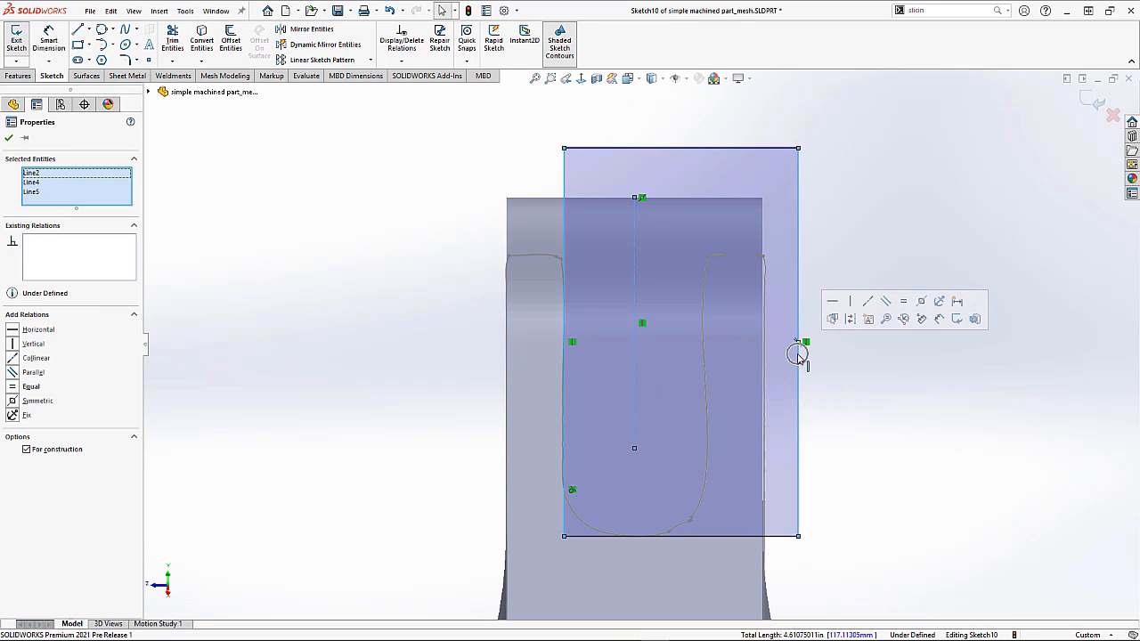
left_click(921, 306)
left_click(823, 244)
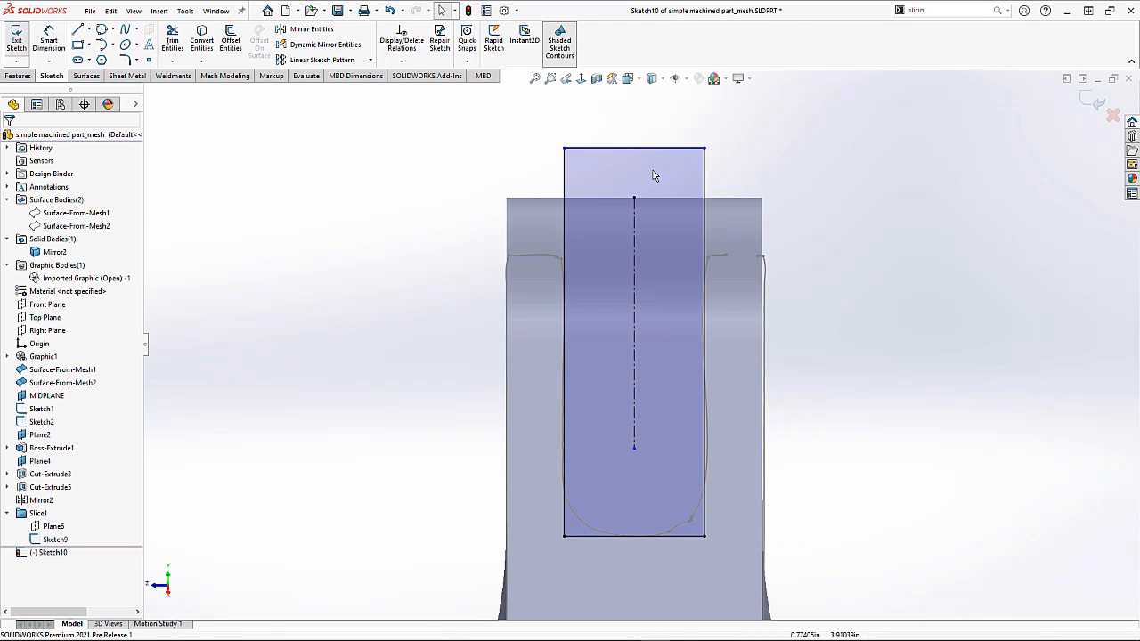
Step: Dimension the width of the rectangle's top edge as a driven dimension
left_click(48, 41)
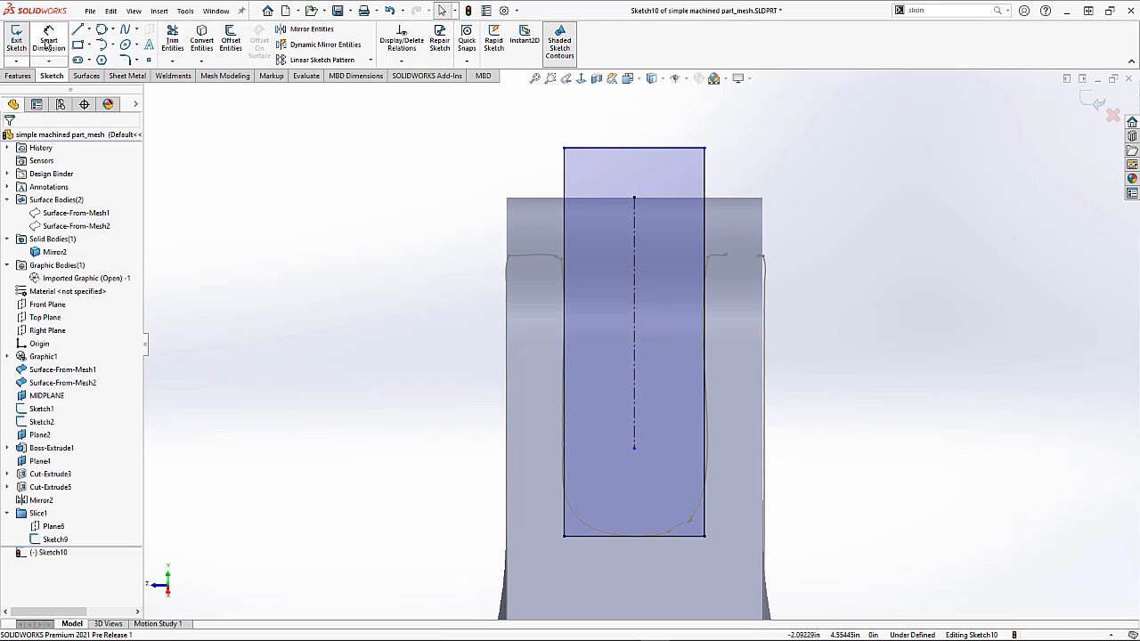
left_click(633, 149)
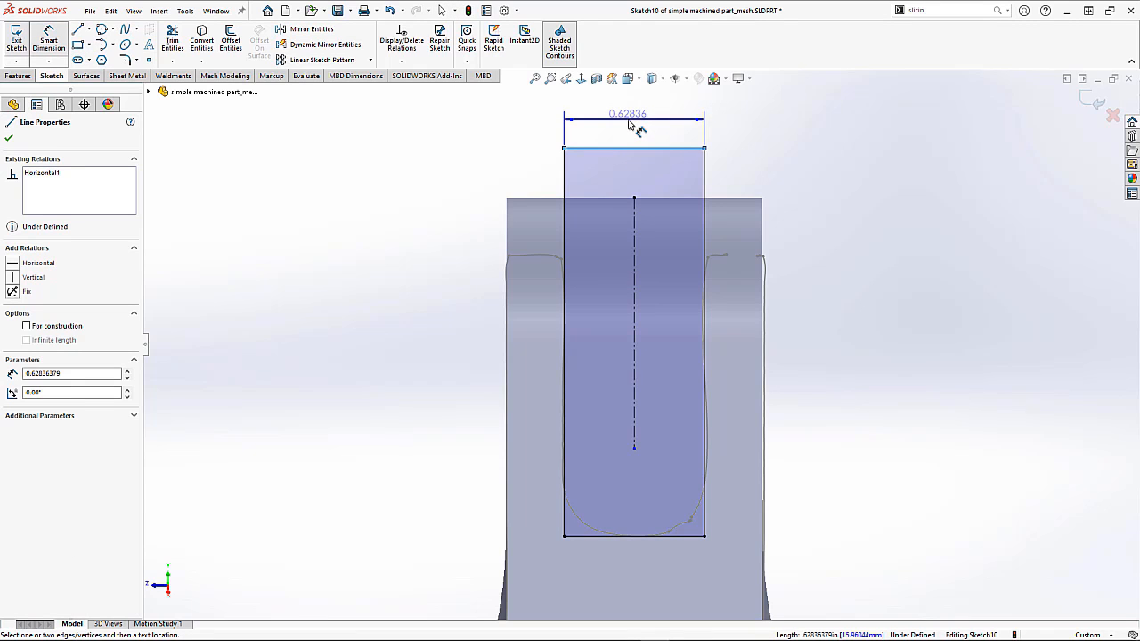
left_click(630, 126)
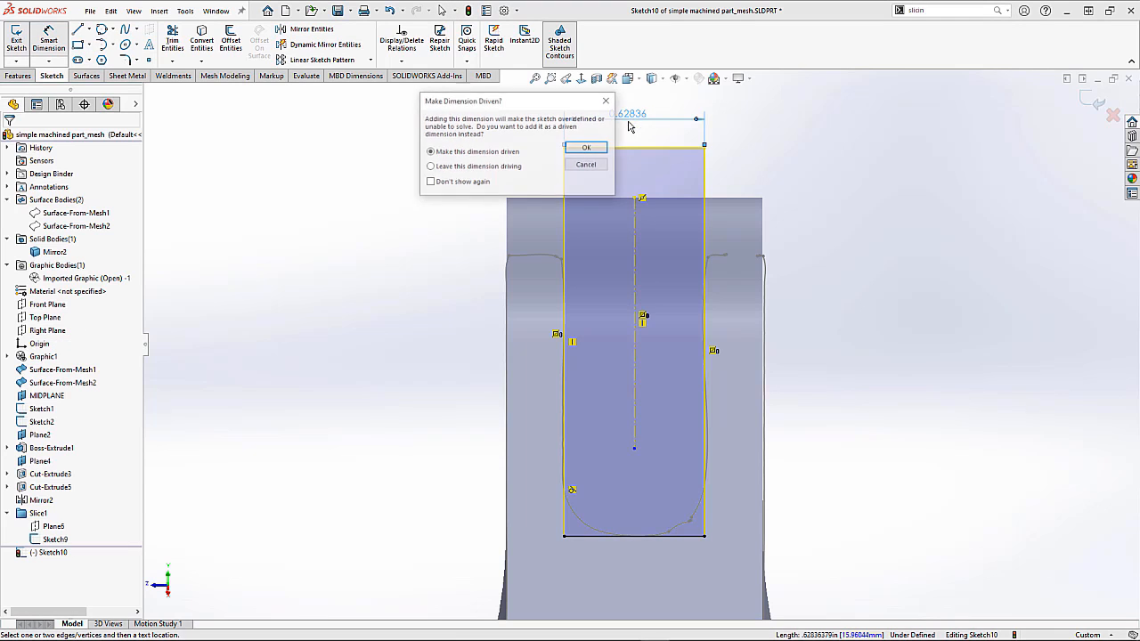
left_click(587, 149)
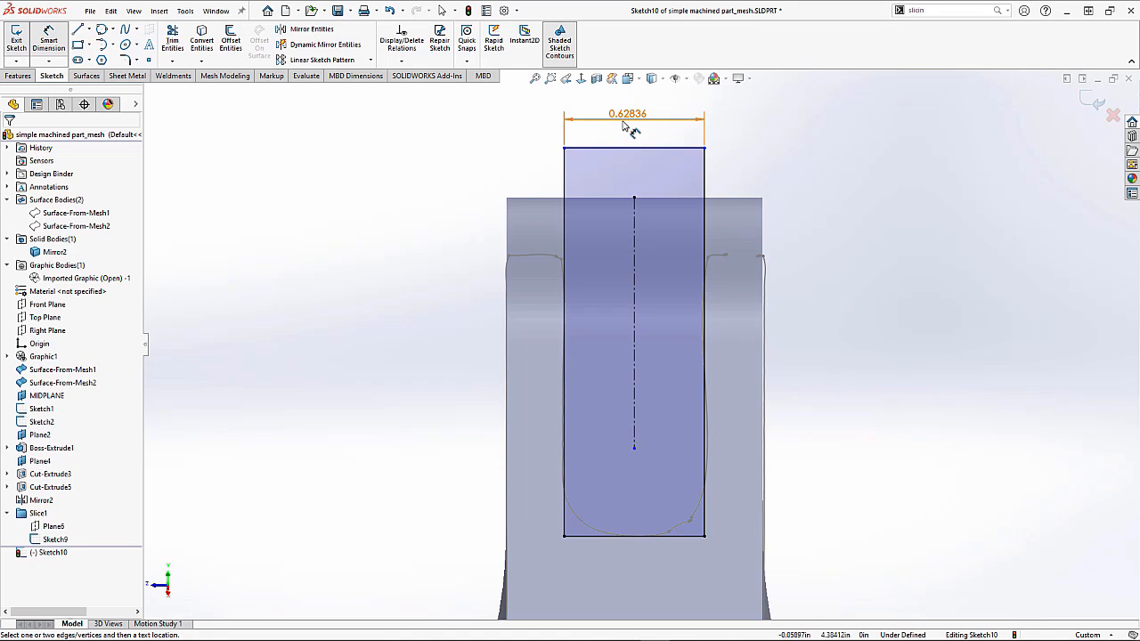
Step: Delete the tangent relation on the rectangle's left side
left_click(564, 183)
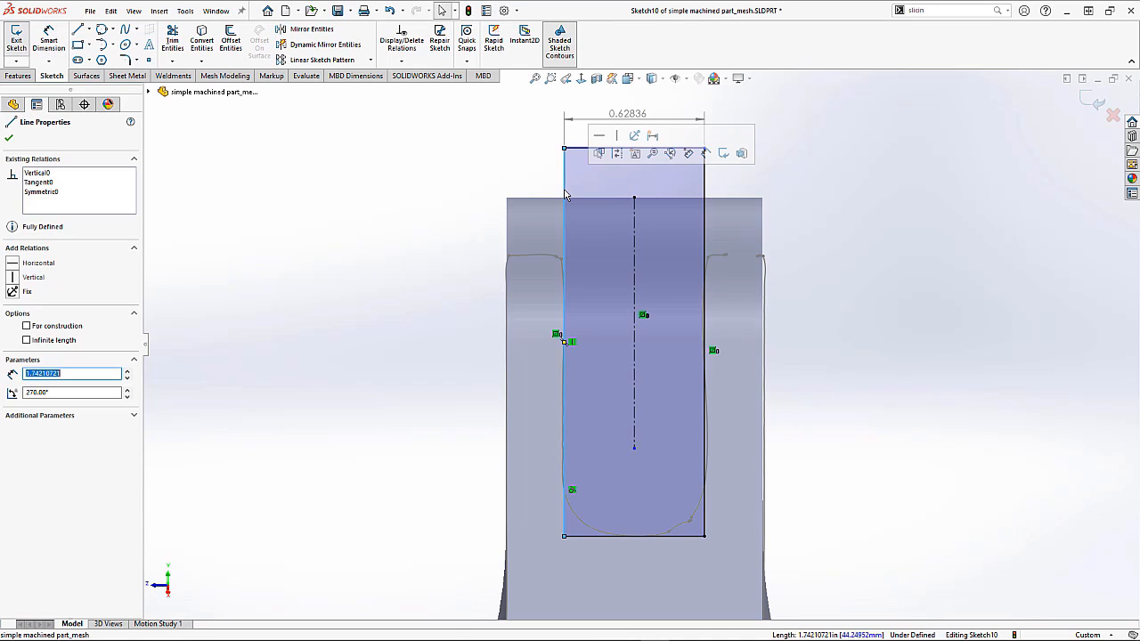
left_click(45, 191)
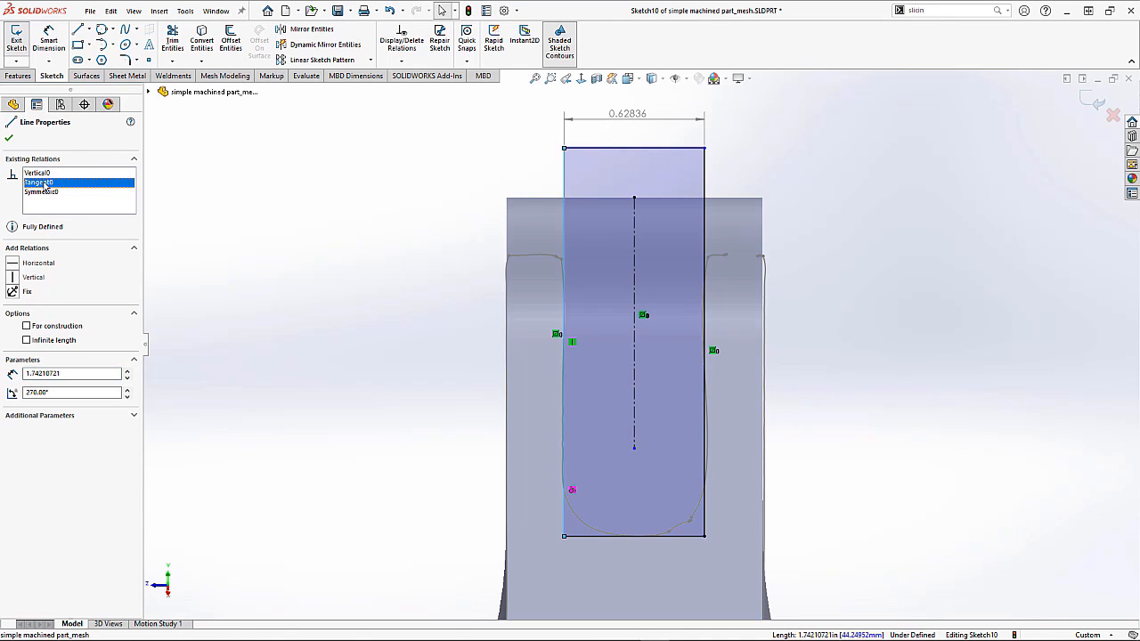
left_click(347, 175)
Step: Make the width dimension driving and set the slot width to 0.625
left_click(626, 123)
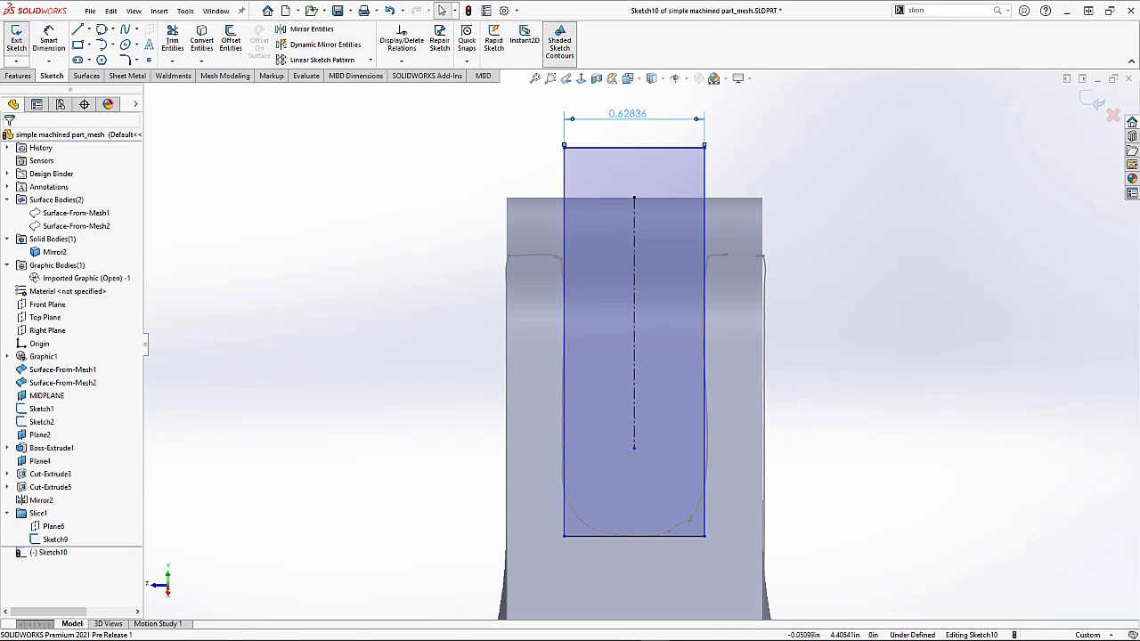
left_click(69, 159)
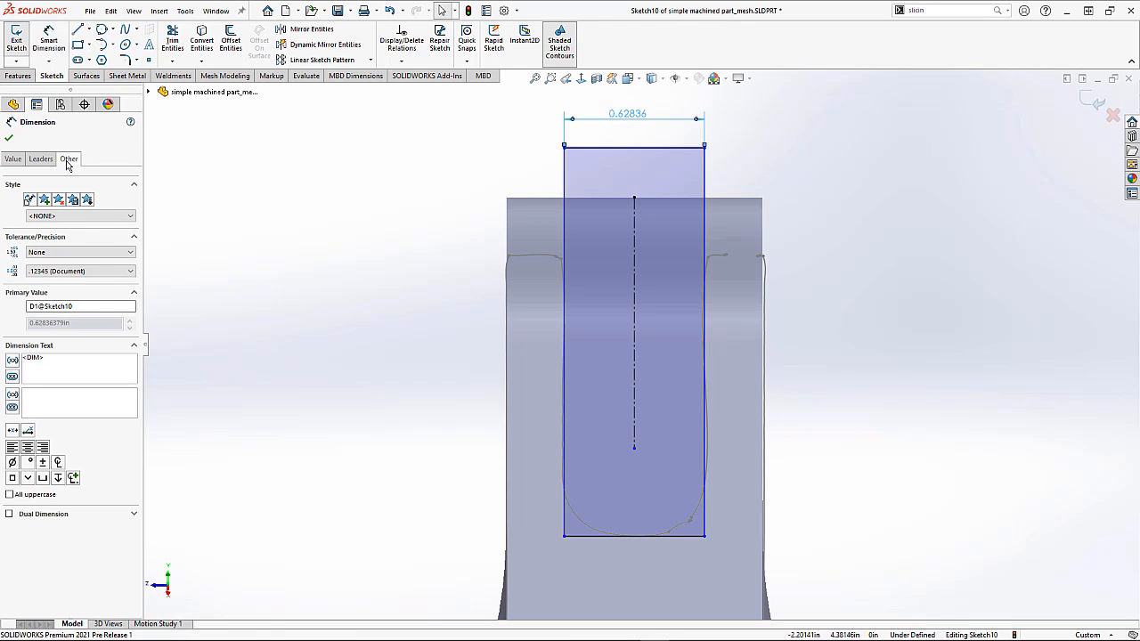
left_click(11, 295)
left_click(164, 306)
double_click(632, 116)
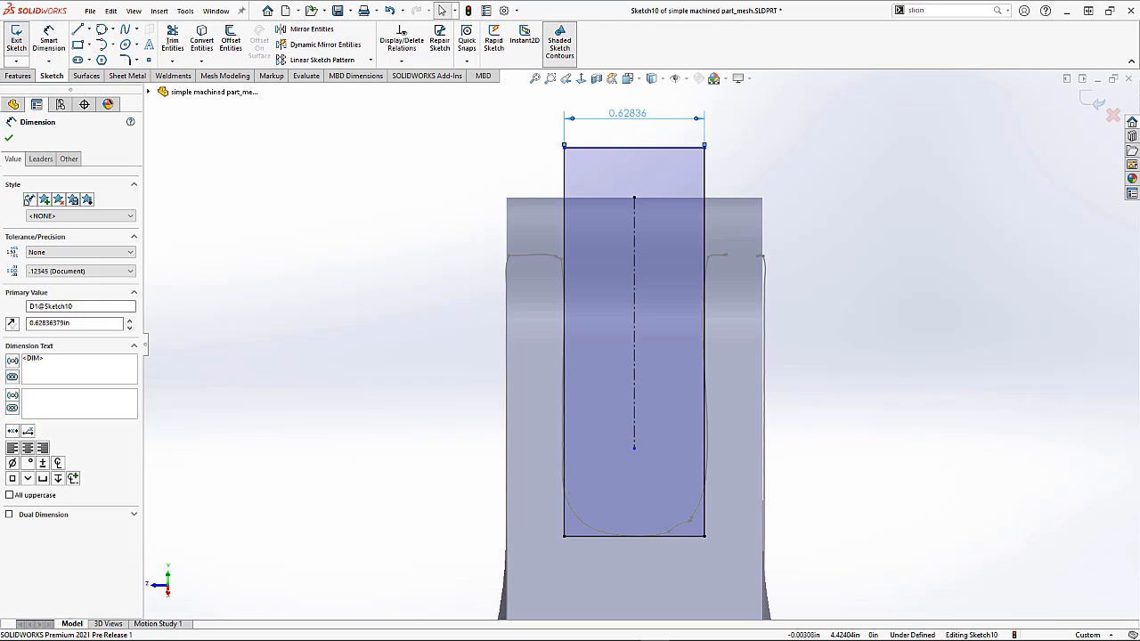
type("0.625")
key("Return")
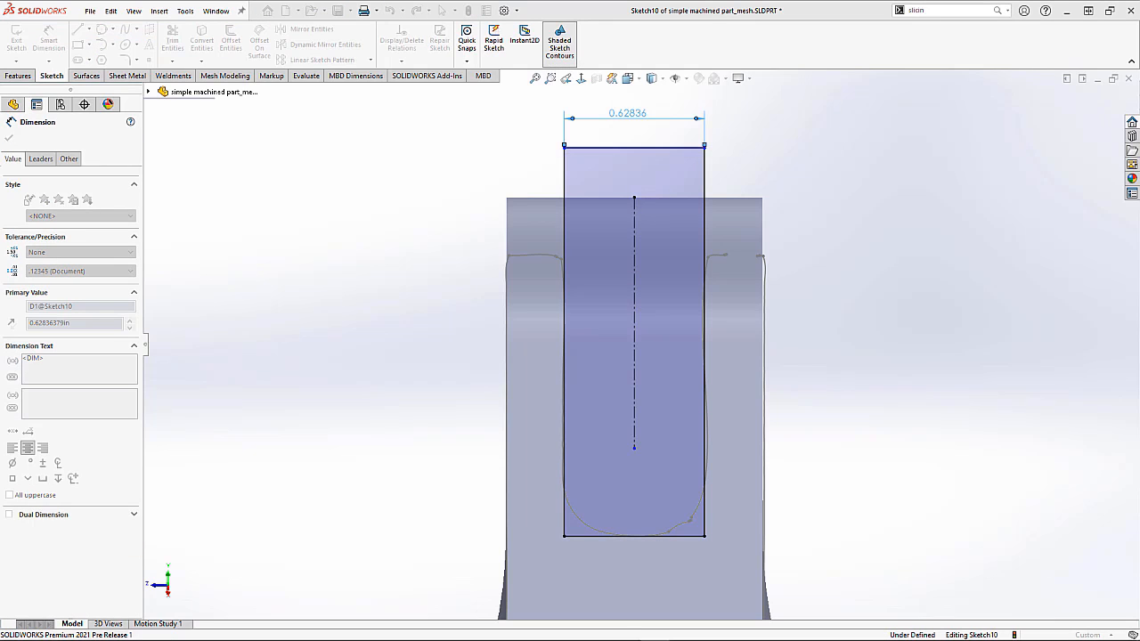
left_click(784, 152)
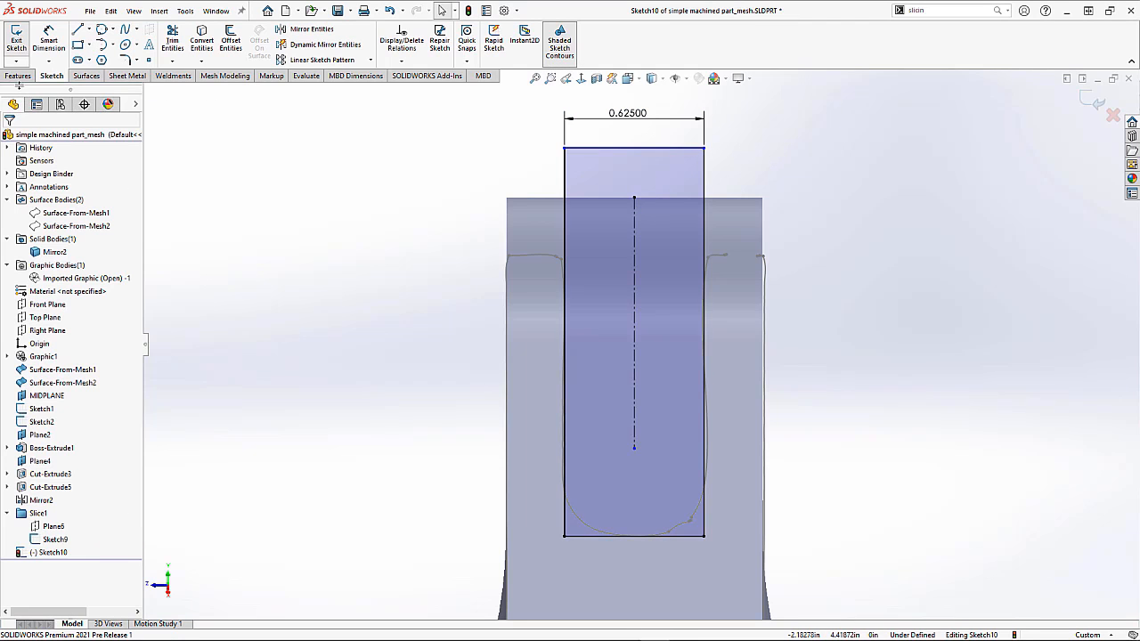
Step: Cut-extrude the rectangle Through All - Both to create the slot
left_click(18, 76)
left_click(178, 33)
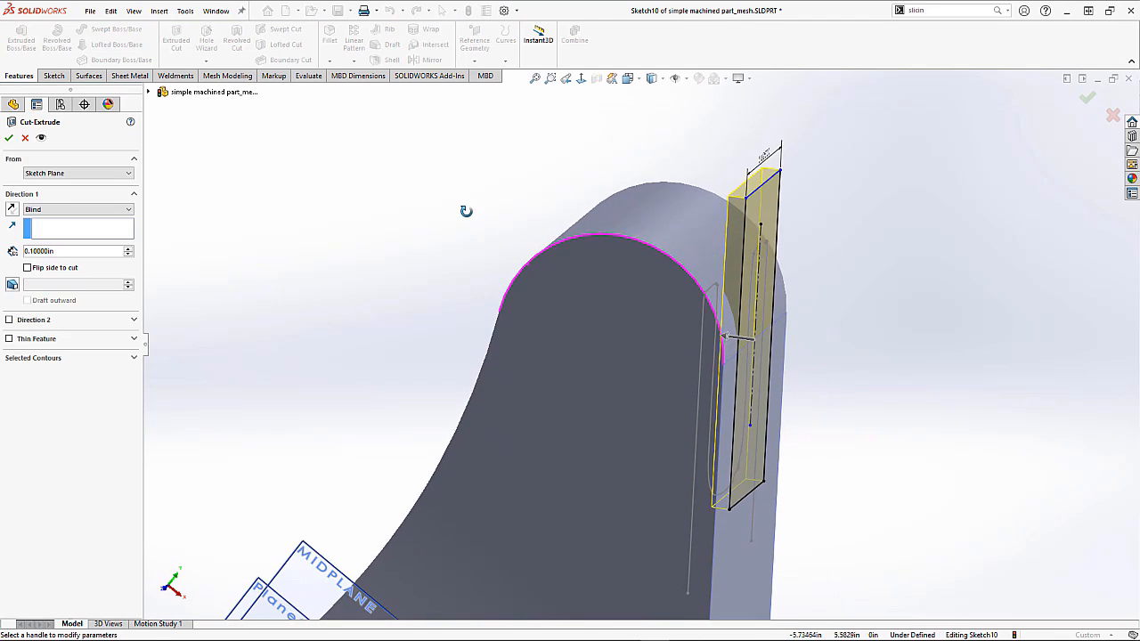
left_click(76, 209)
left_click(77, 236)
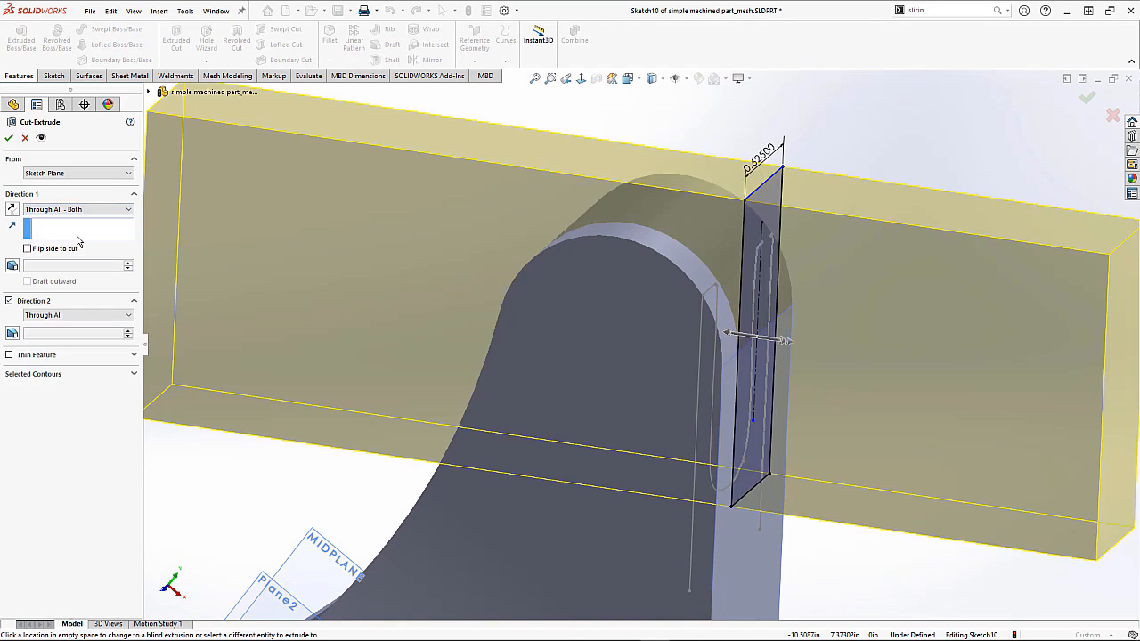
left_click(8, 141)
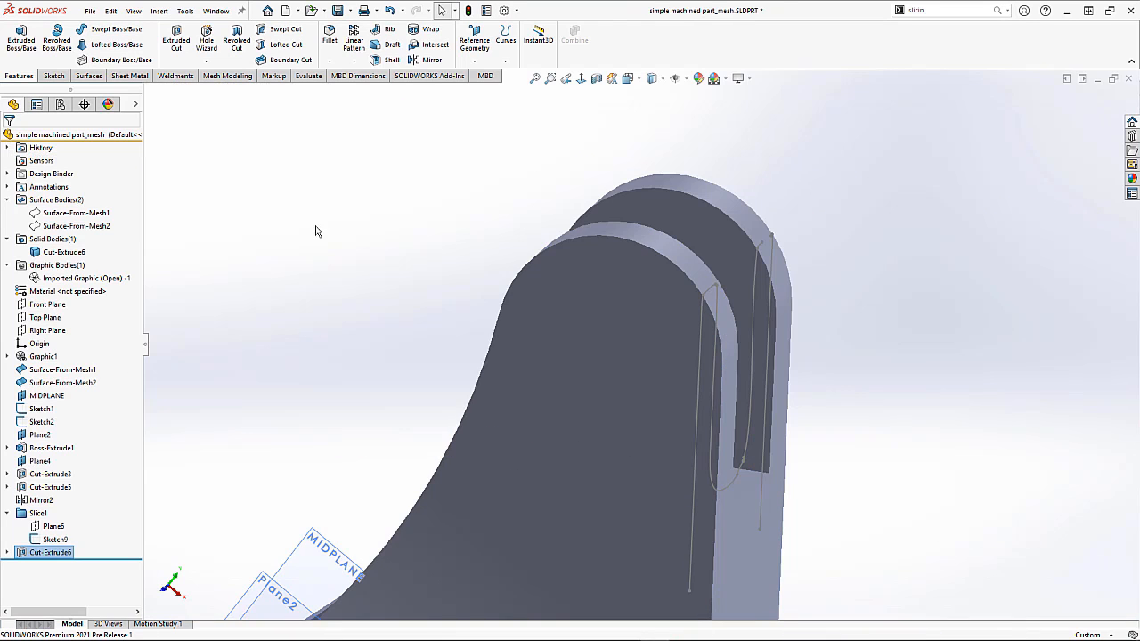
Step: Edit the slot cut's sketch and fillet both bottom corners of the rectangle with a 0.25 in radius
middle_click_drag(534, 276, 418, 294)
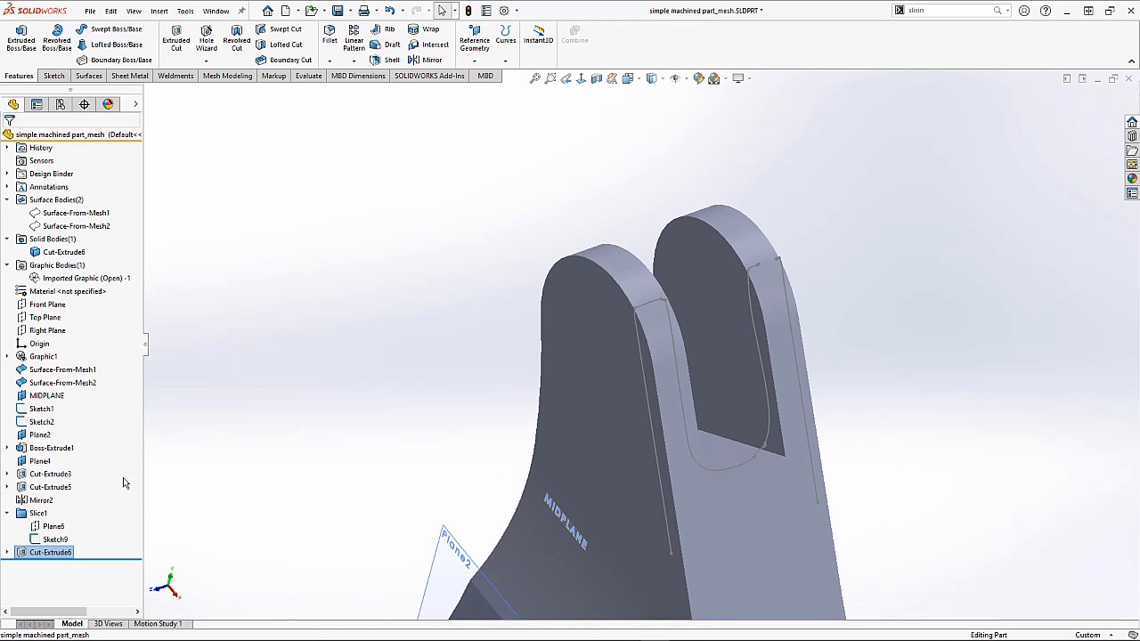
right_click(58, 552)
left_click(83, 304)
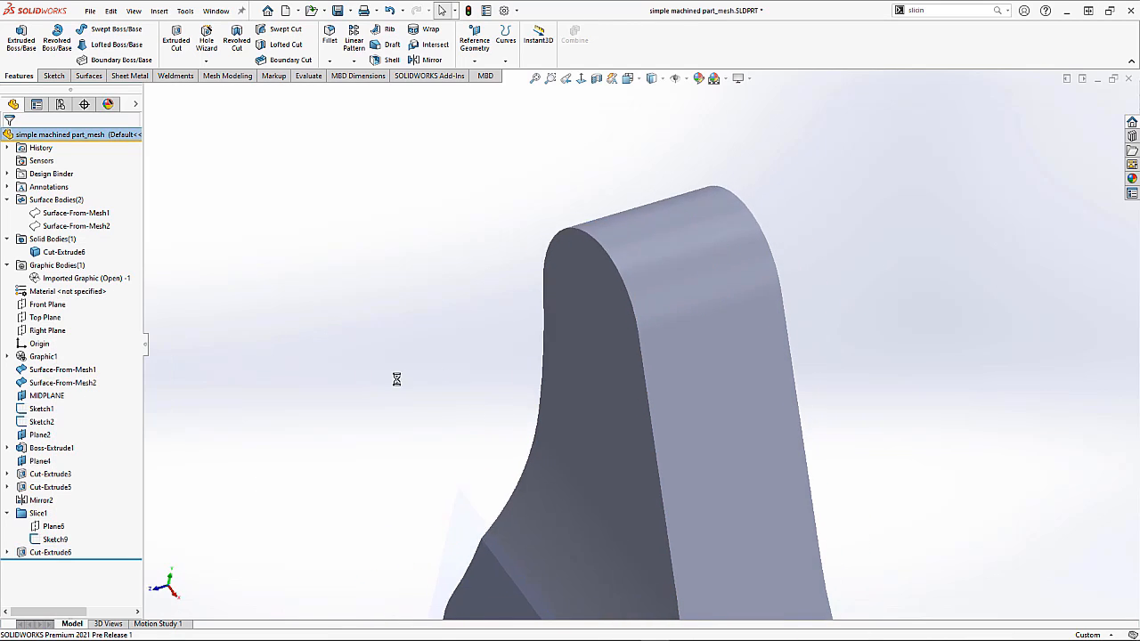
scroll(677, 219, "down", 4)
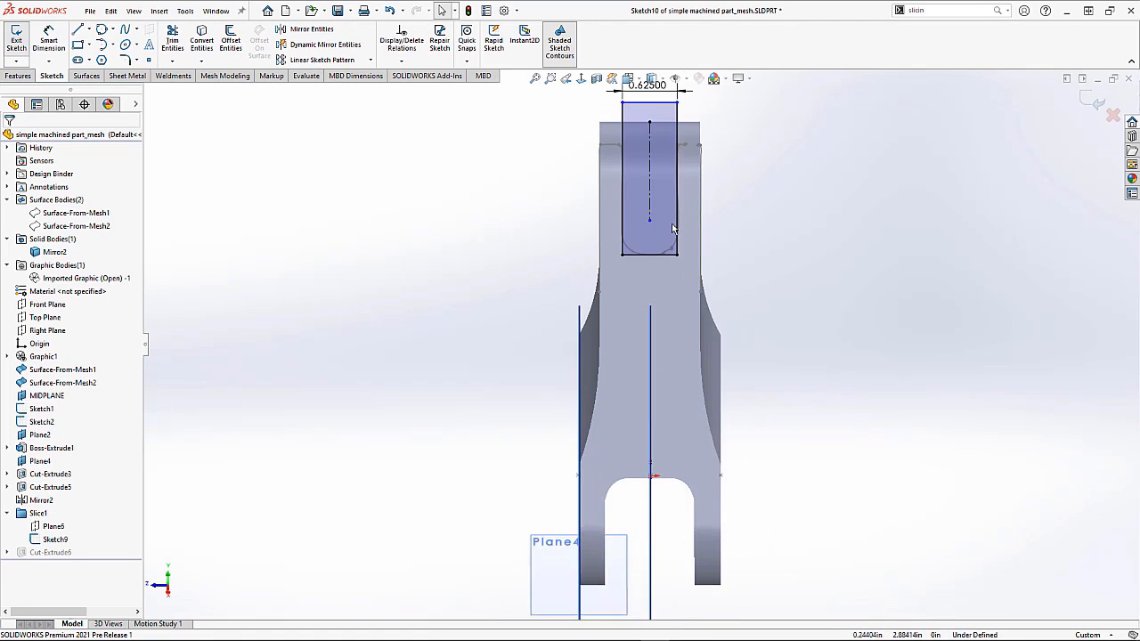
left_click(124, 61)
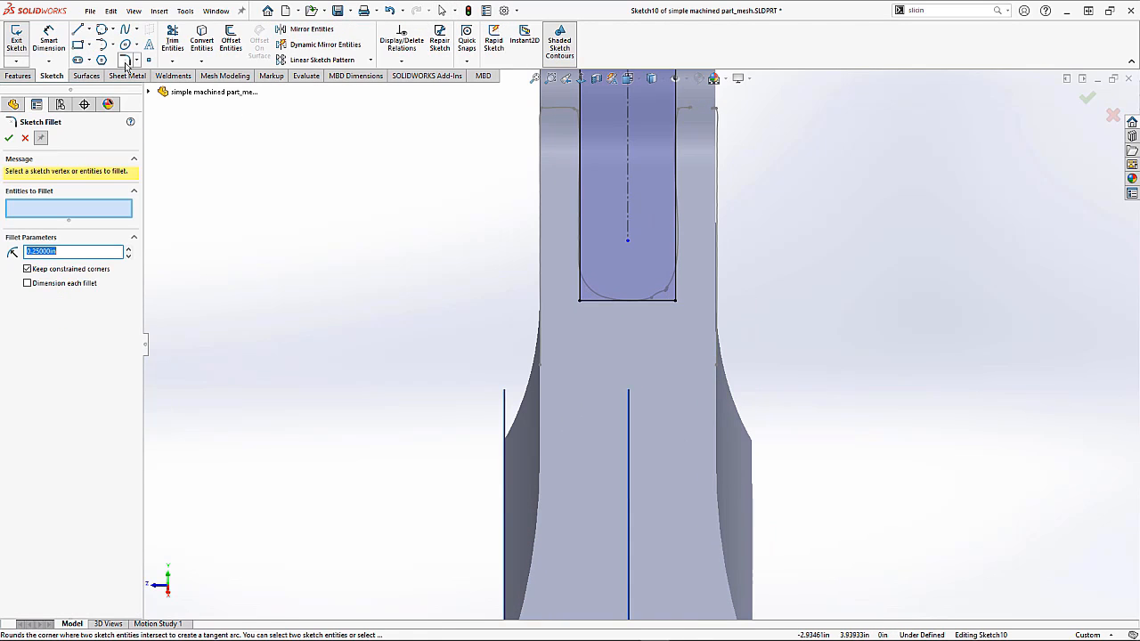
left_click(580, 301)
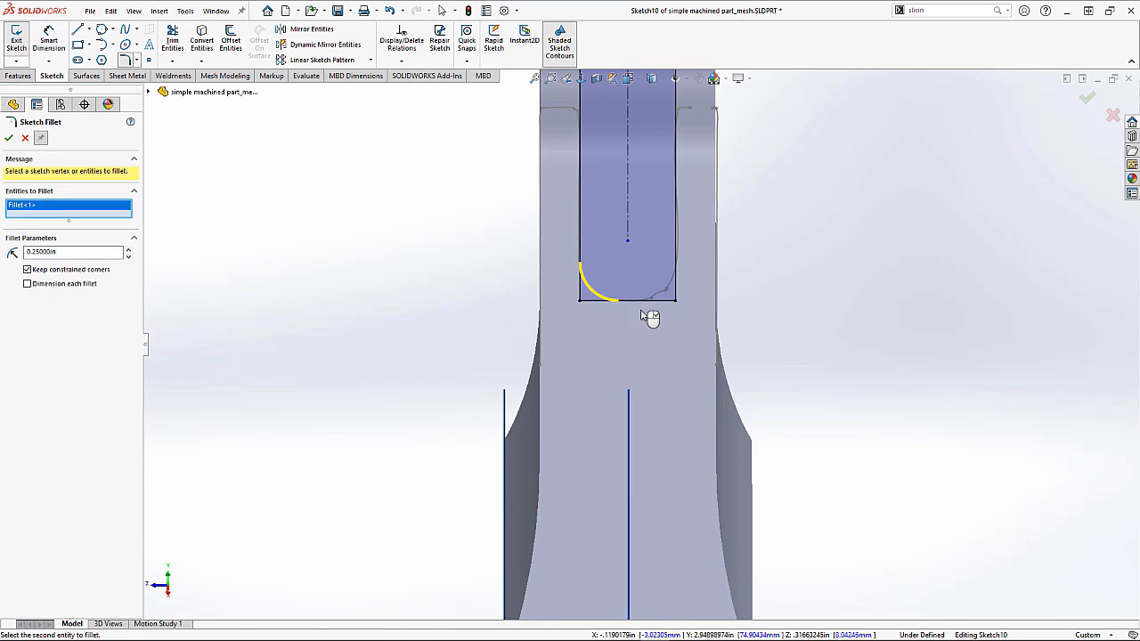
left_click(676, 302)
scroll(664, 307, "down", 4)
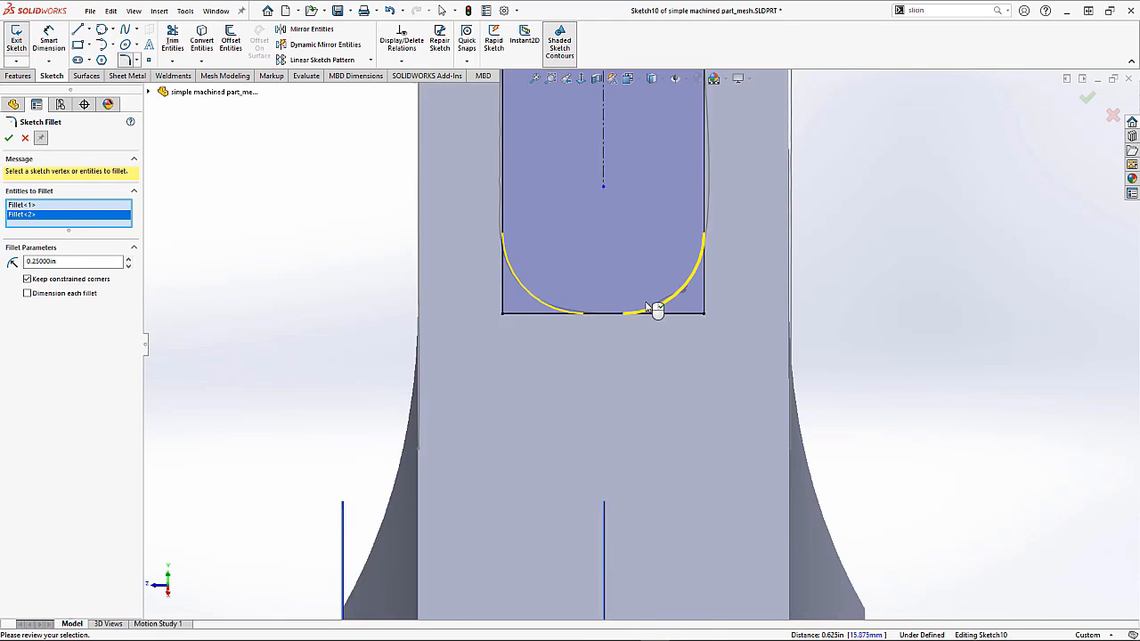
scroll(658, 309, "up", 3)
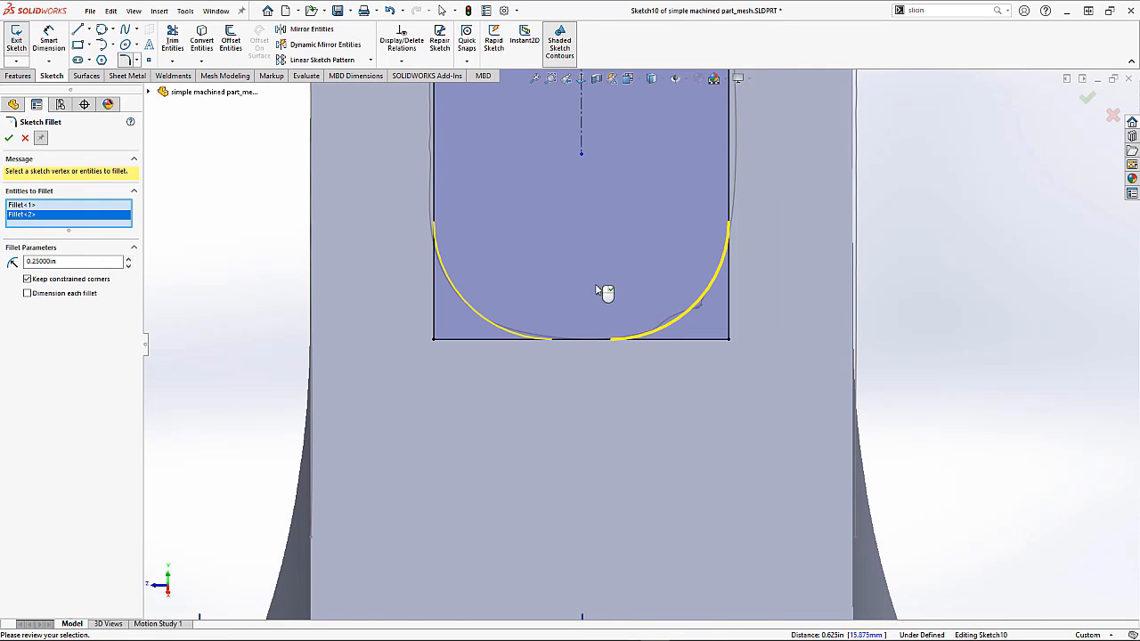
left_click(9, 139)
Step: Exit the sketch to rebuild the slot cut with the rounded bottom
scroll(835, 282, "up", 3)
left_click(1088, 102)
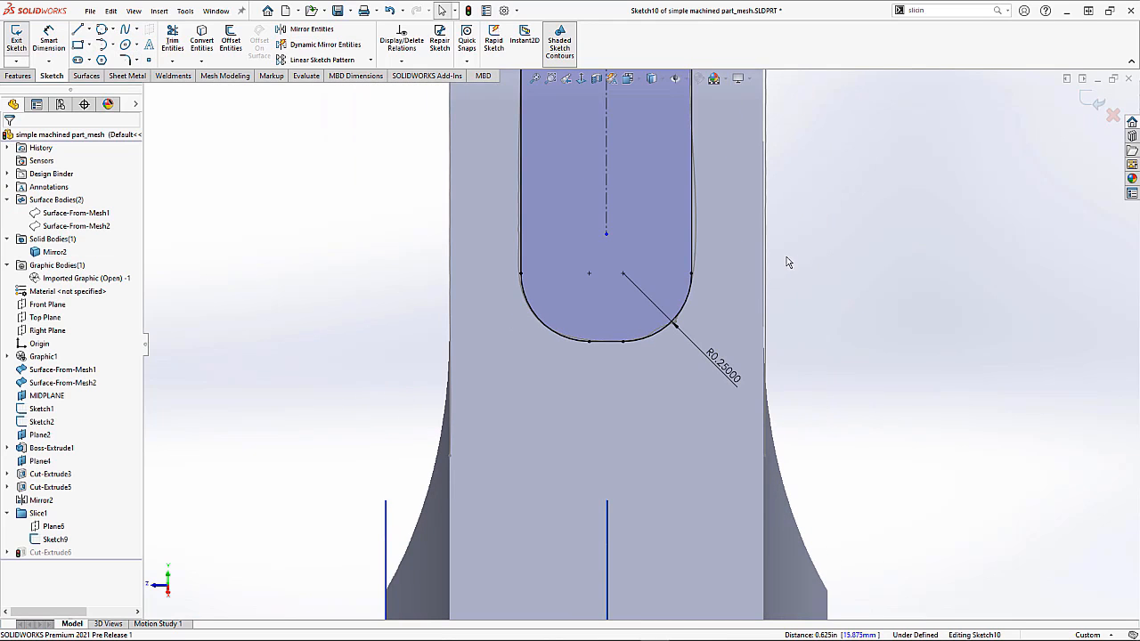
middle_click_drag(807, 263, 835, 301)
scroll(837, 299, "up", 3)
left_click(1086, 103)
mouse_move(923, 221)
middle_mouse_down()
mouse_move(885, 212)
mouse_move(920, 199)
mouse_move(891, 166)
mouse_move(887, 179)
middle_mouse_up()
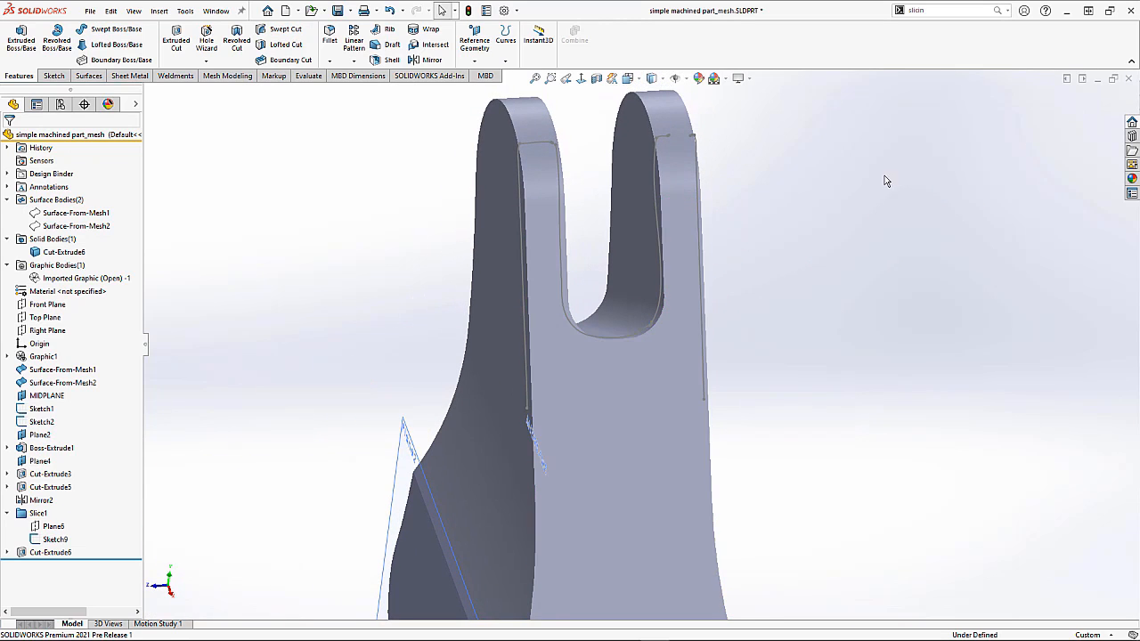
Step: Start Body Compare with the imported mesh graphic as the source body and the Cut-Extrude6 solid as the compare body
key("ctrl+7")
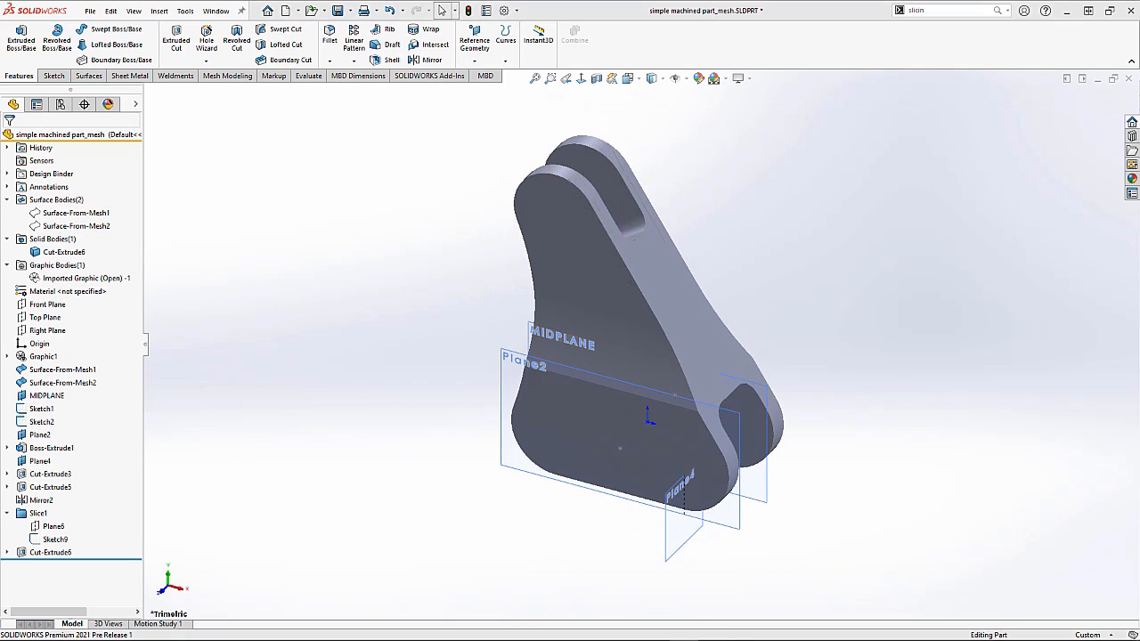
left_click(223, 75)
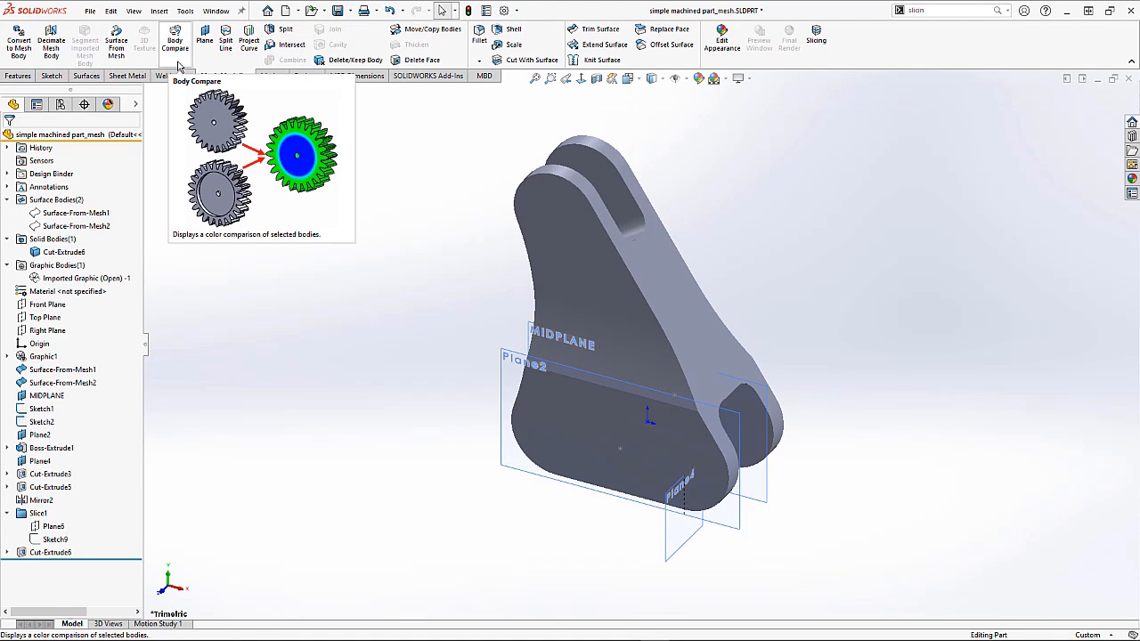
left_click(177, 64)
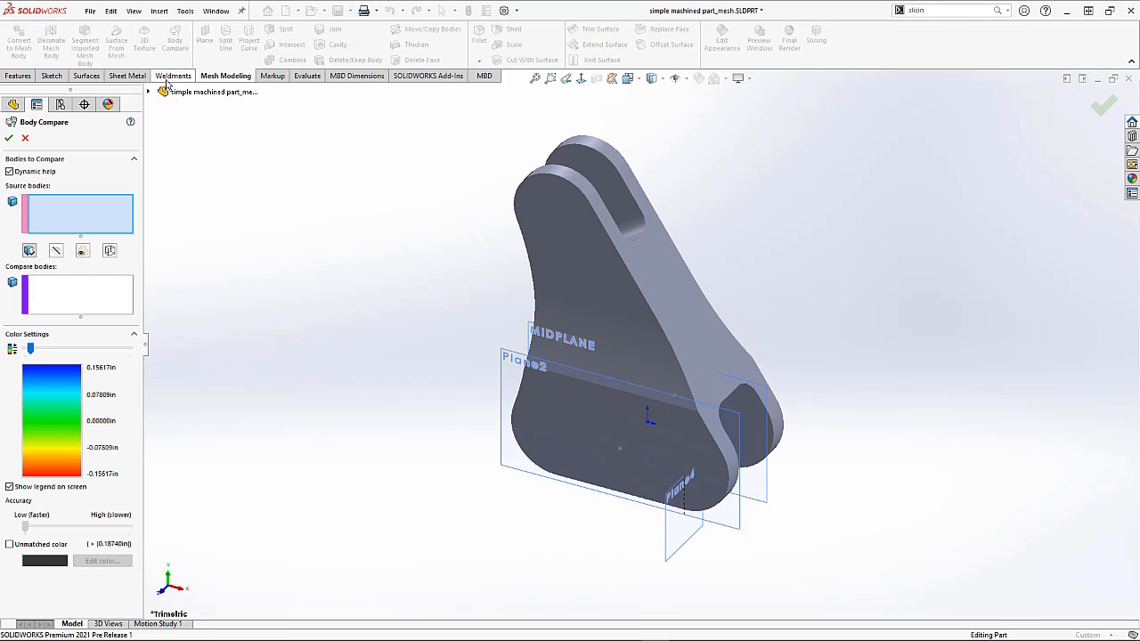
left_click(149, 93)
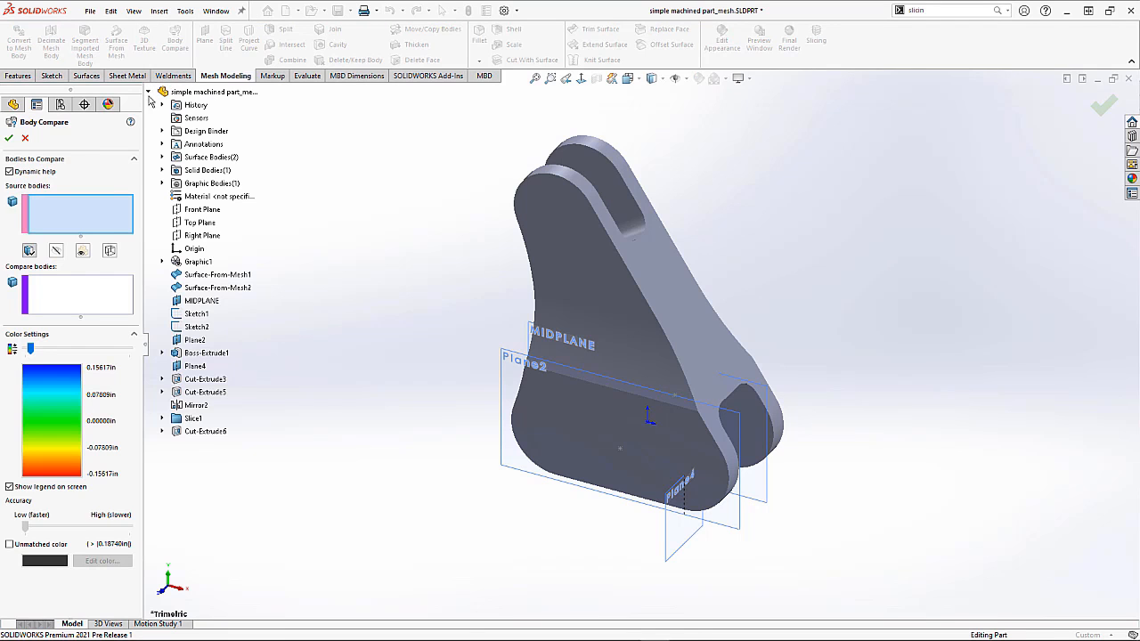
left_click(163, 182)
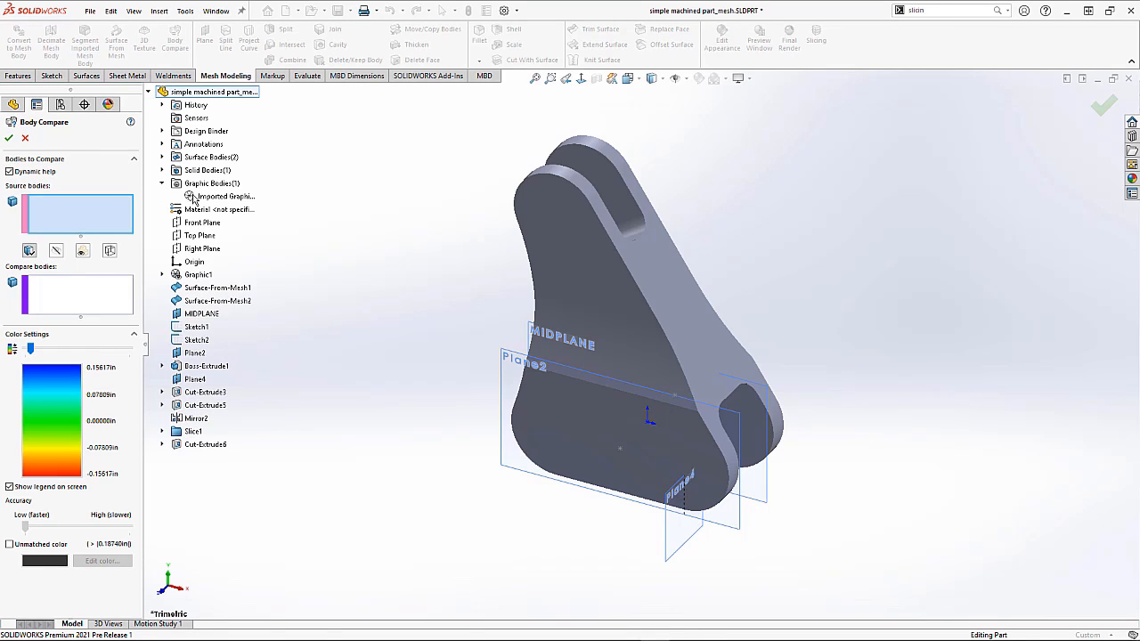
left_click(193, 197)
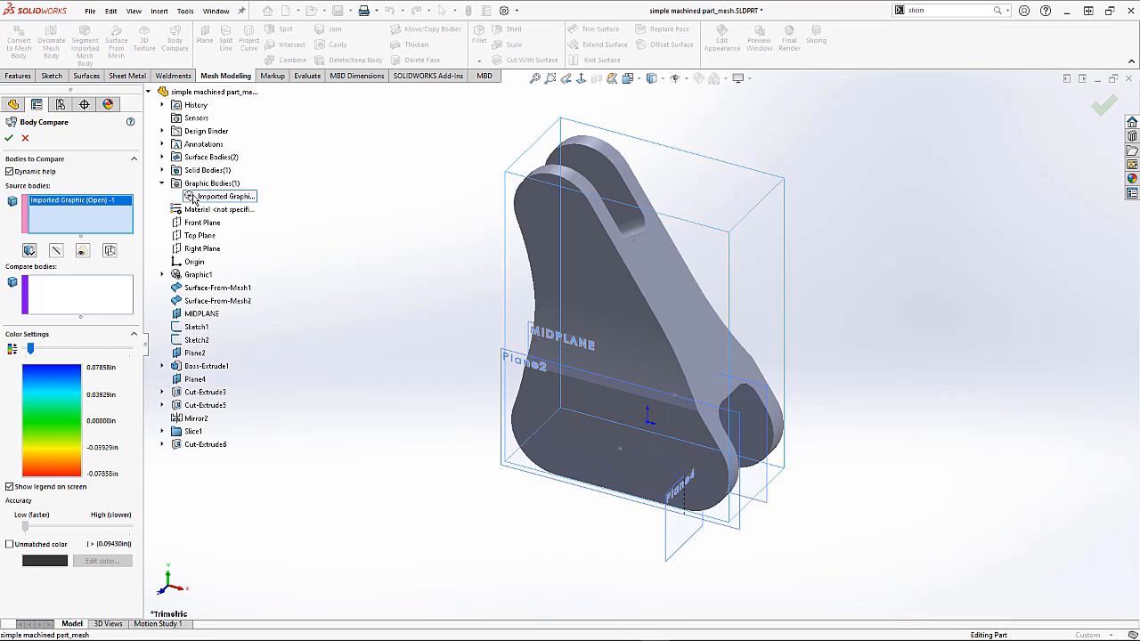
left_click(120, 293)
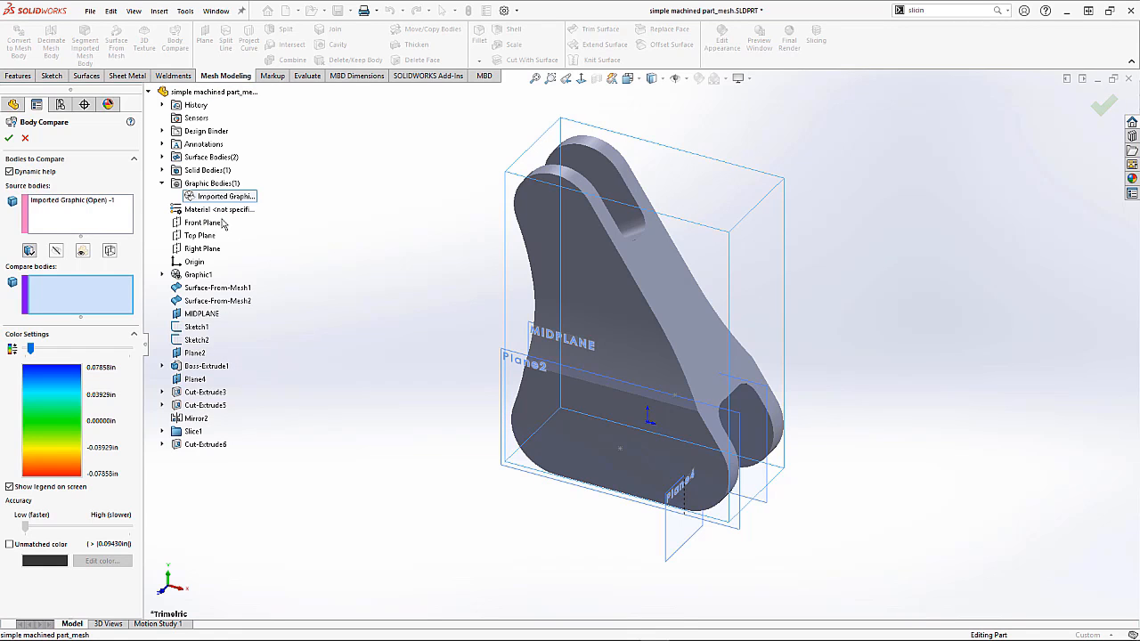
left_click(162, 170)
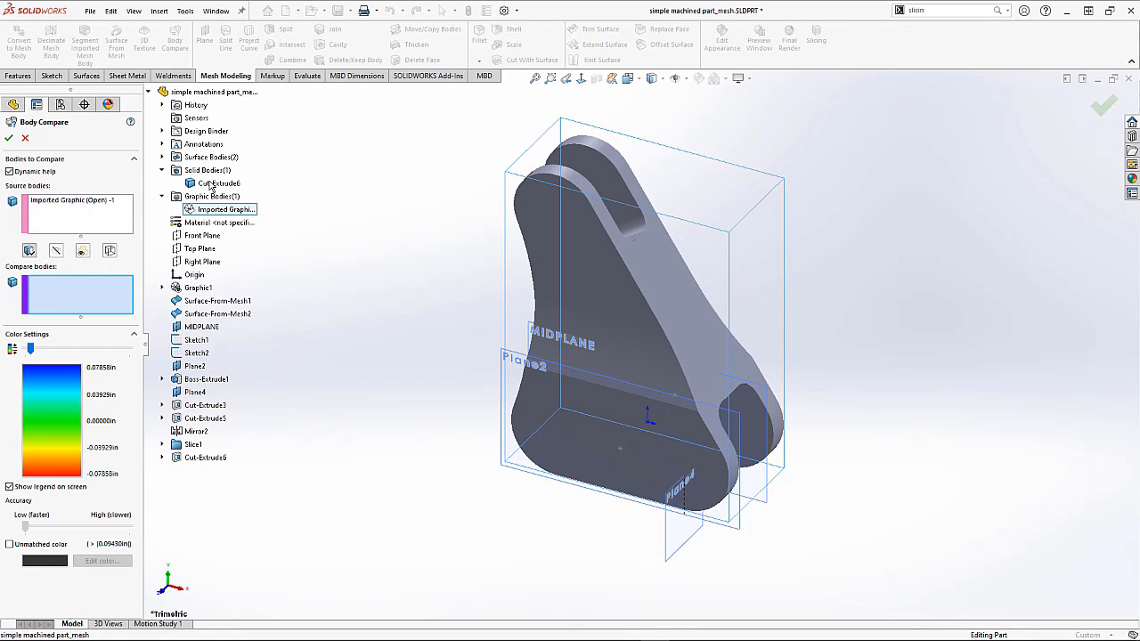
left_click(213, 183)
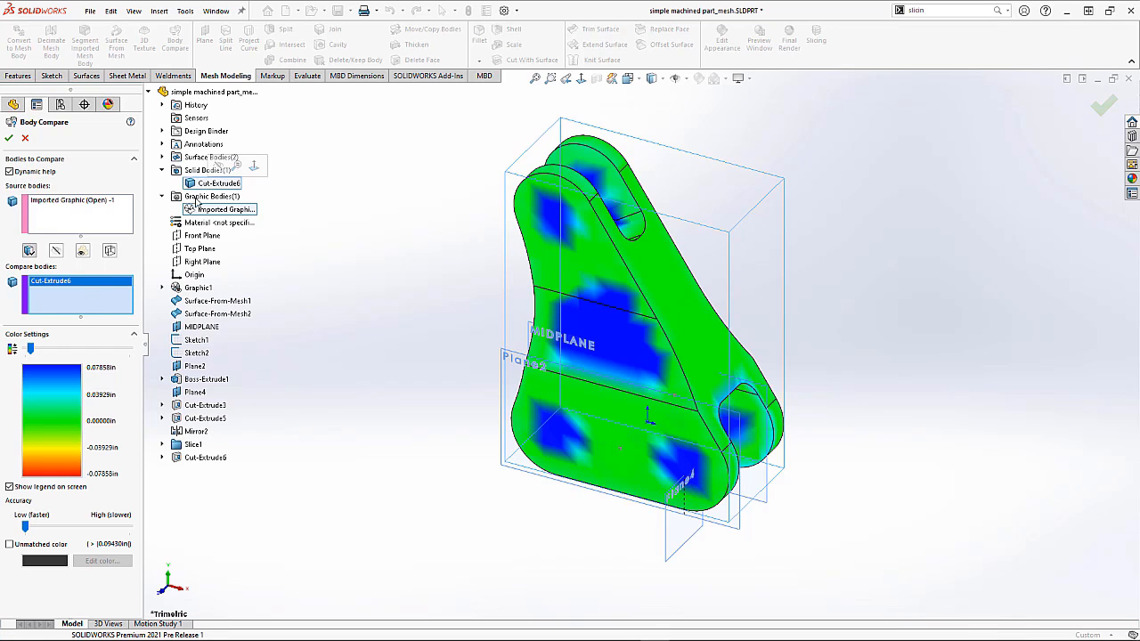
Step: Narrow the color range to 0.01817 in, raise the accuracy setting, inspect the deviation map and accept the comparison
left_click_drag(34, 349, 26, 349)
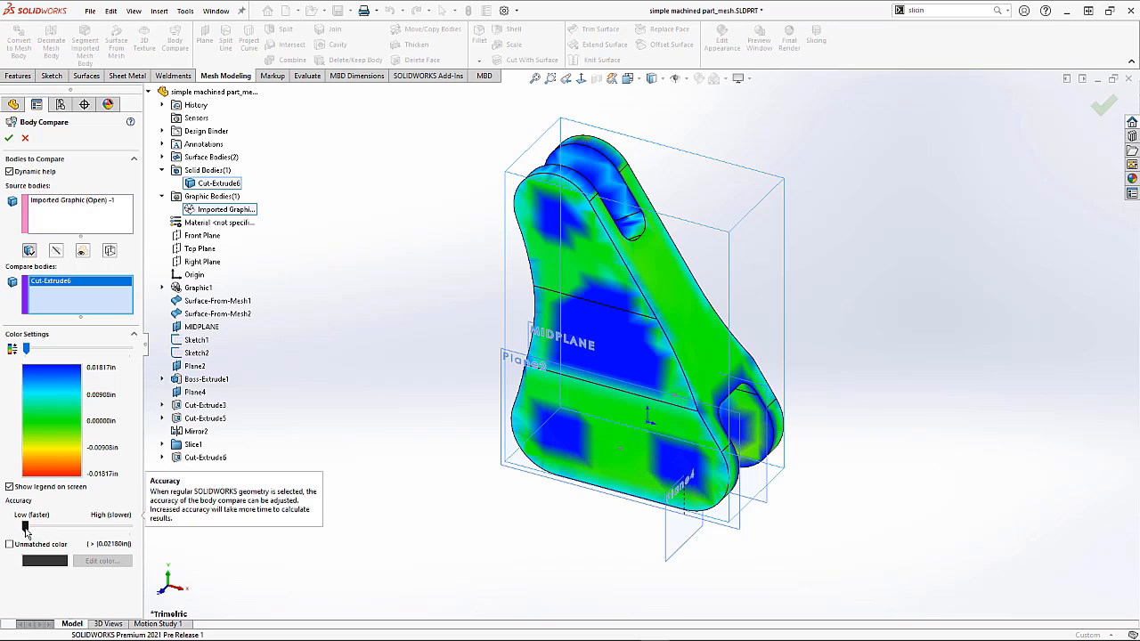
left_click(64, 533)
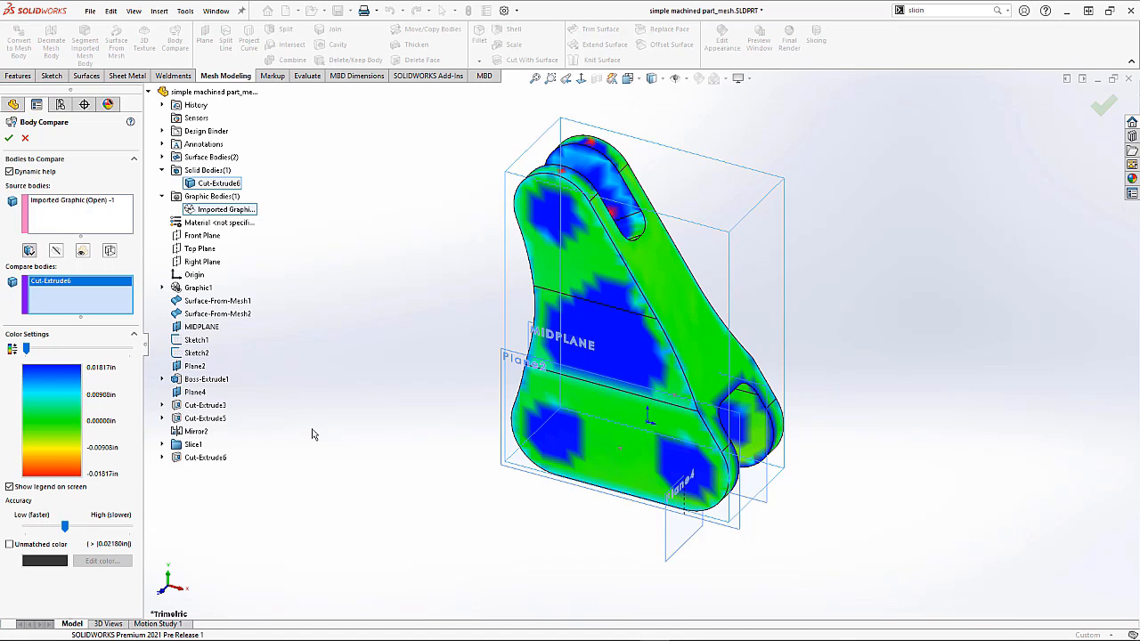
middle_click_drag(331, 439, 461, 379)
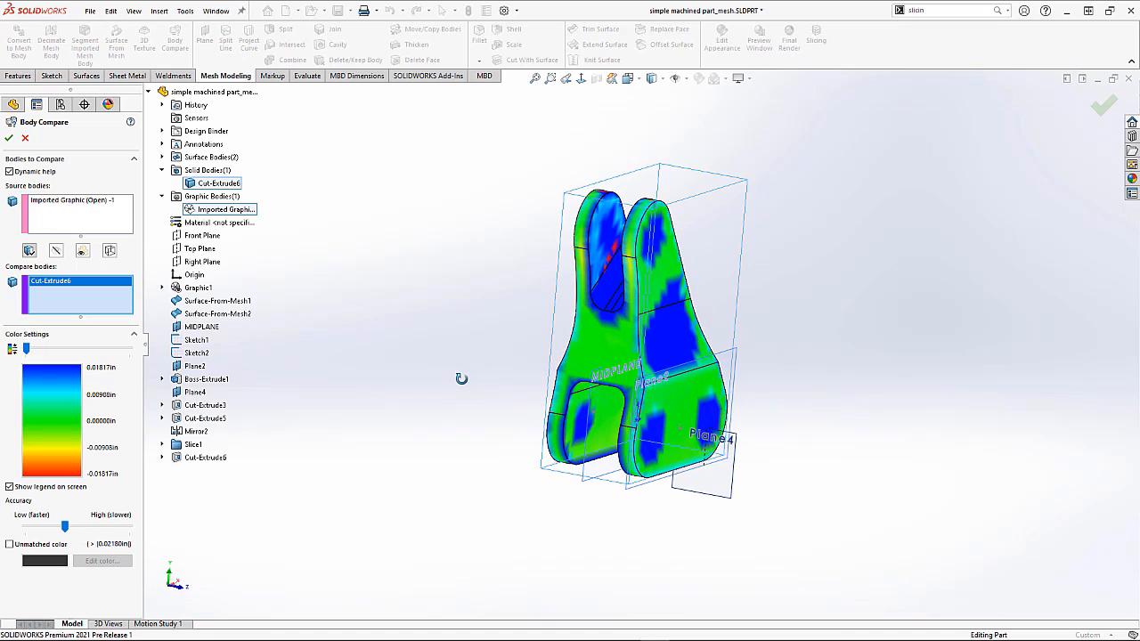
scroll(507, 351, "down", 5)
mouse_move(504, 324)
middle_mouse_down()
mouse_move(522, 291)
mouse_move(491, 320)
middle_mouse_up()
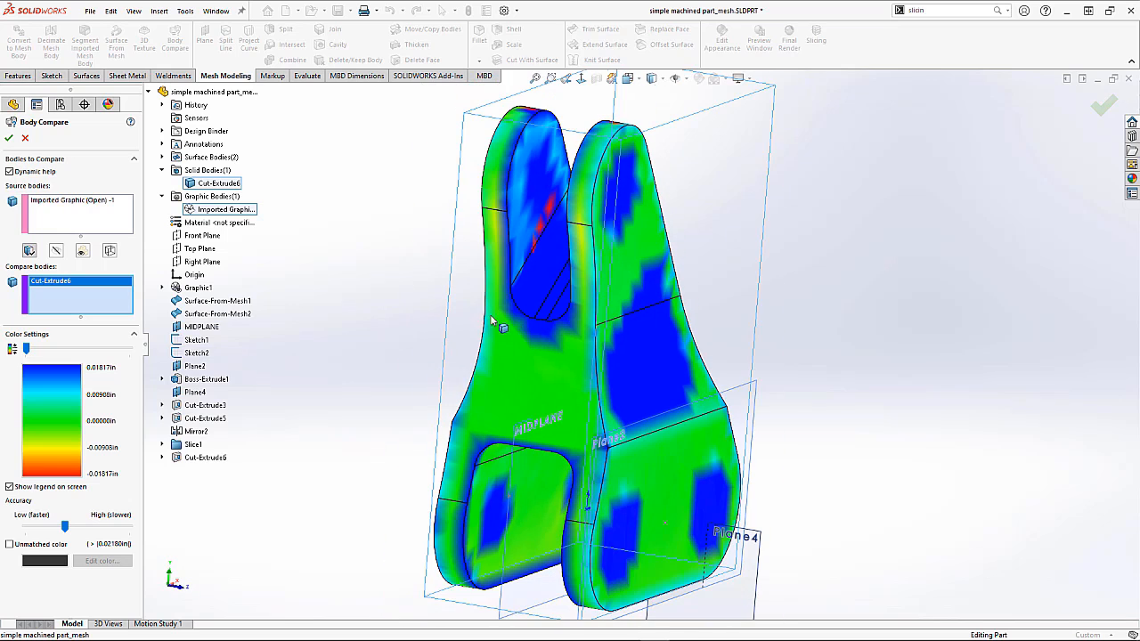
left_click(10, 138)
Step: Hide the Cut-Extrude6 solid body and show the imported mesh graphic body
mouse_move(291, 279)
middle_mouse_down()
mouse_move(267, 285)
mouse_move(288, 283)
middle_mouse_up()
right_click(60, 259)
left_click(70, 230)
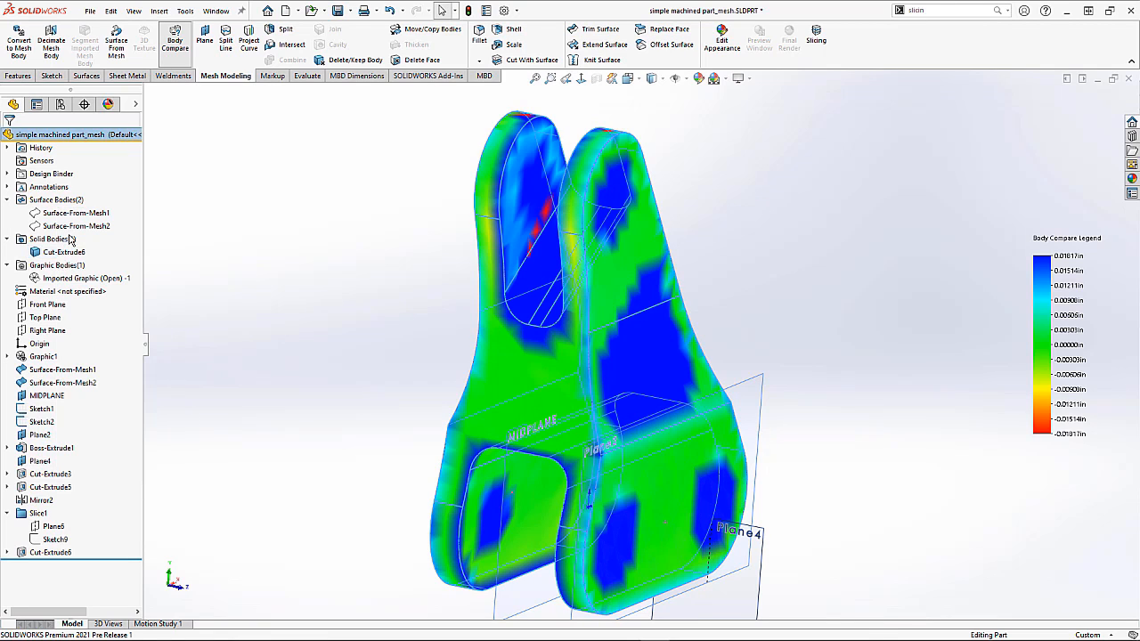
right_click(59, 277)
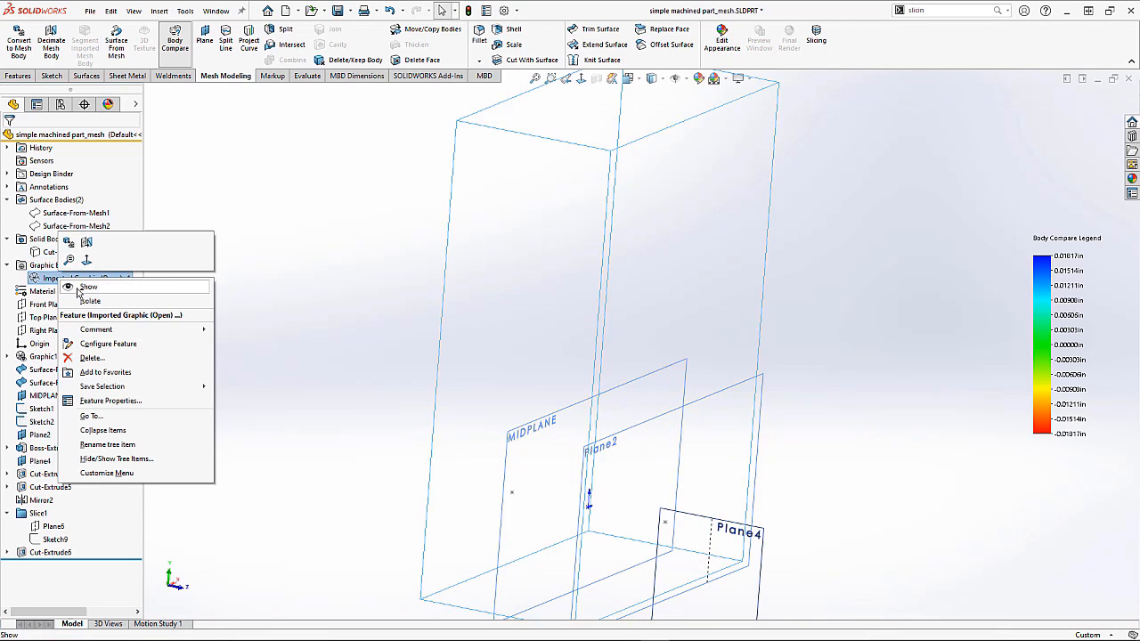
left_click(78, 287)
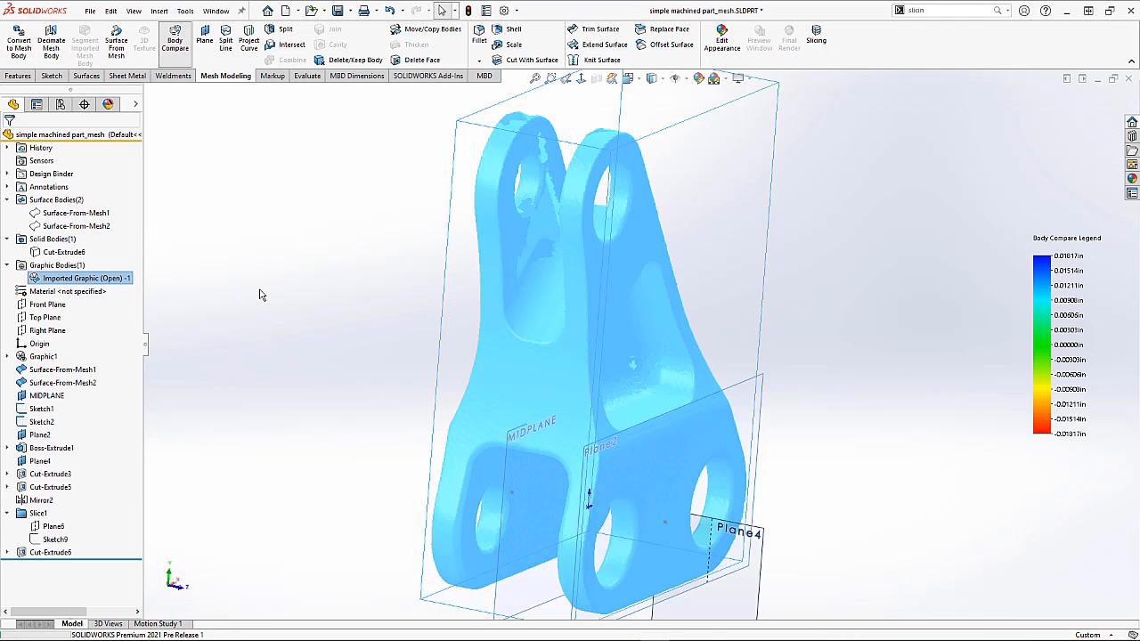
Step: Create a surface from mesh by paint-selecting the facets on the flat inner face of the slot
left_click(382, 301)
scroll(570, 338, "down", 4)
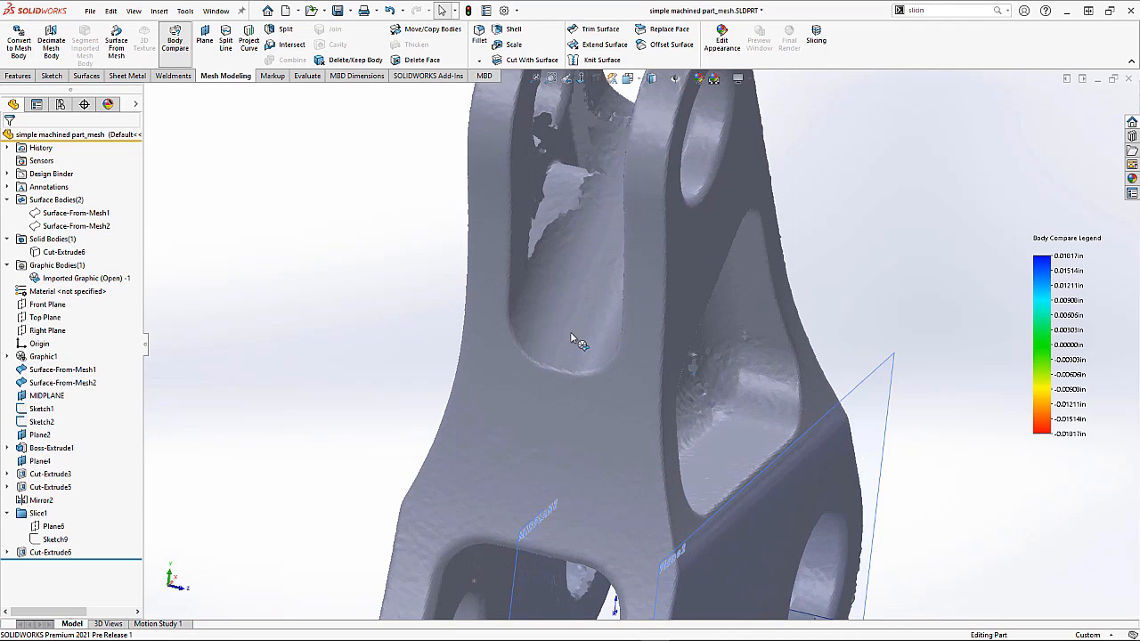
left_click(116, 48)
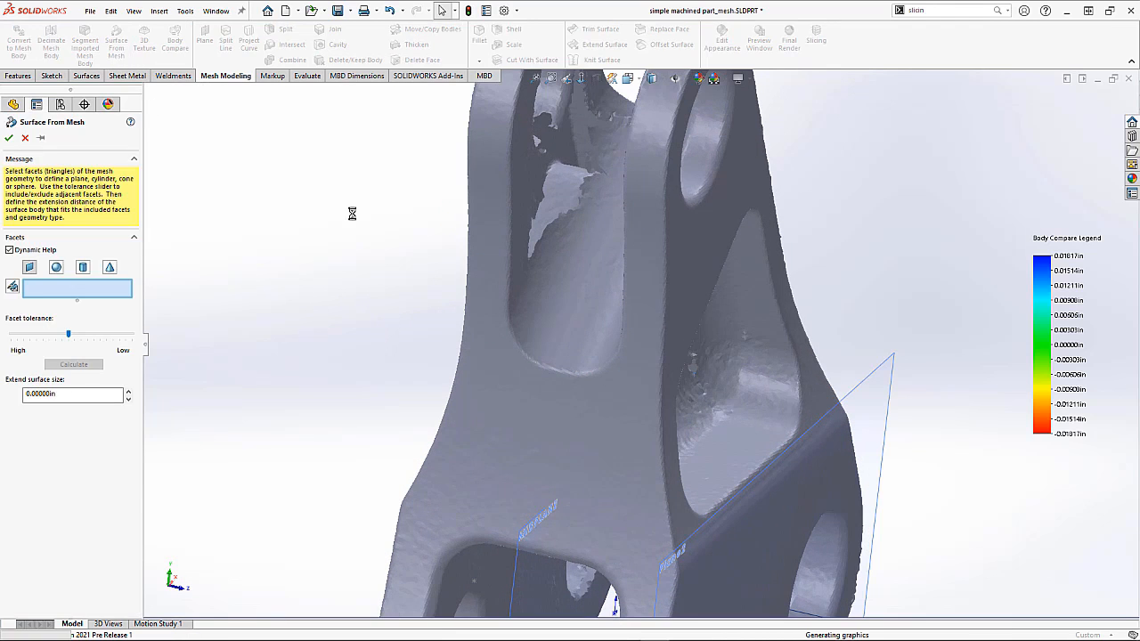
mouse_move(603, 273)
middle_mouse_down()
mouse_move(613, 268)
mouse_move(397, 219)
middle_mouse_up()
right_click(397, 219)
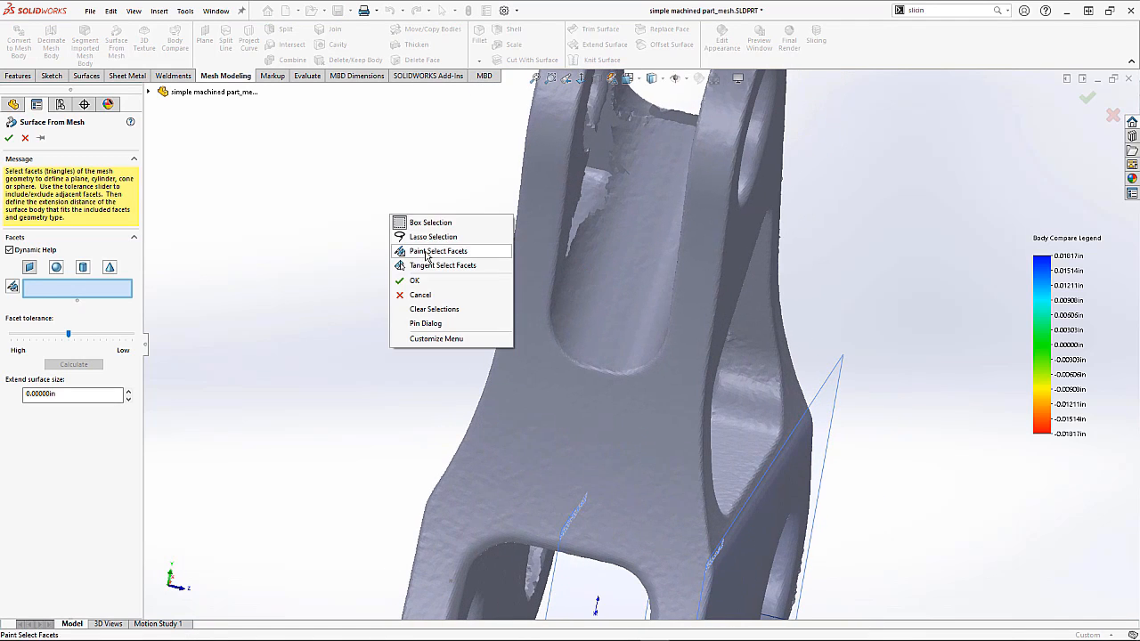
left_click(424, 252)
left_click_drag(659, 161, 612, 354)
left_click(378, 204)
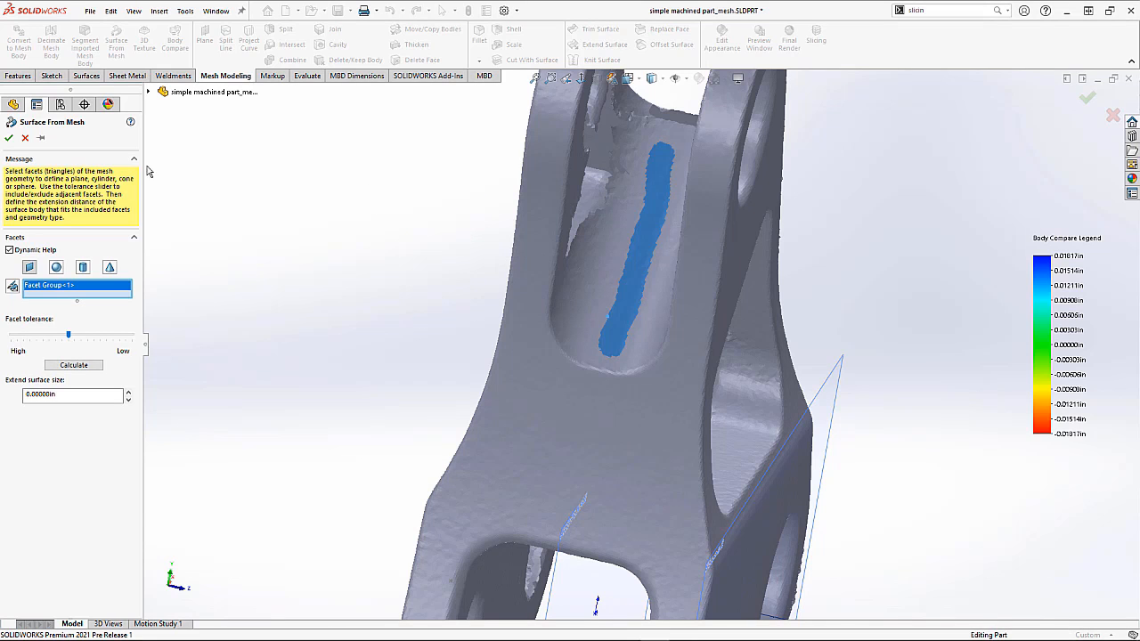
left_click(7, 138)
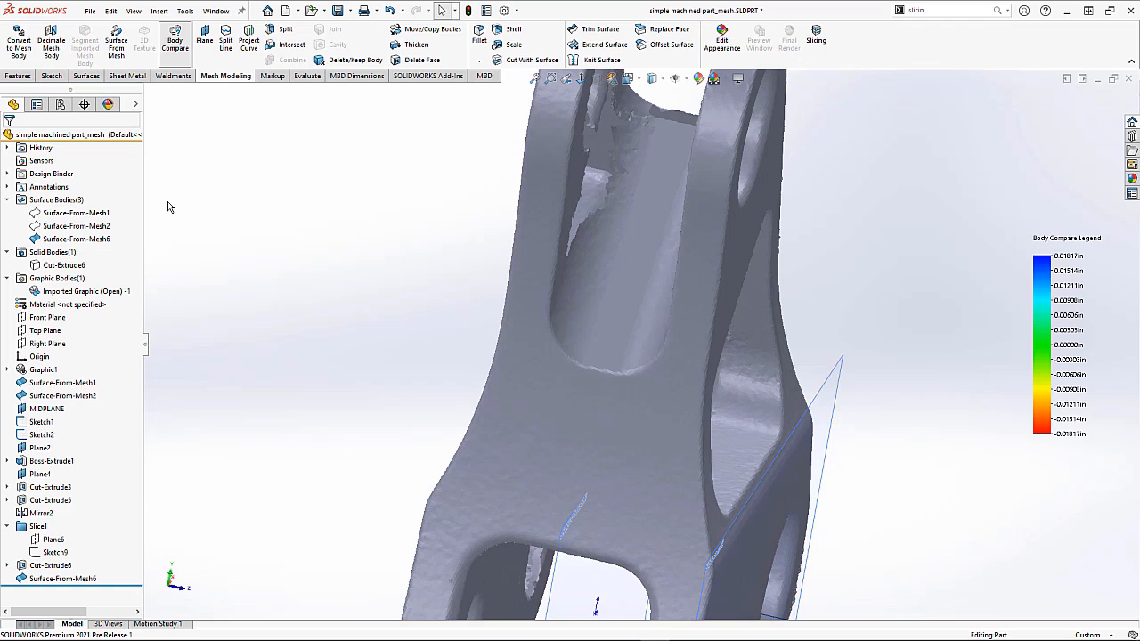
Step: Open a new sketch on the surface just created from the mesh and hide the imported graphic body
left_click(636, 293)
left_click(683, 251)
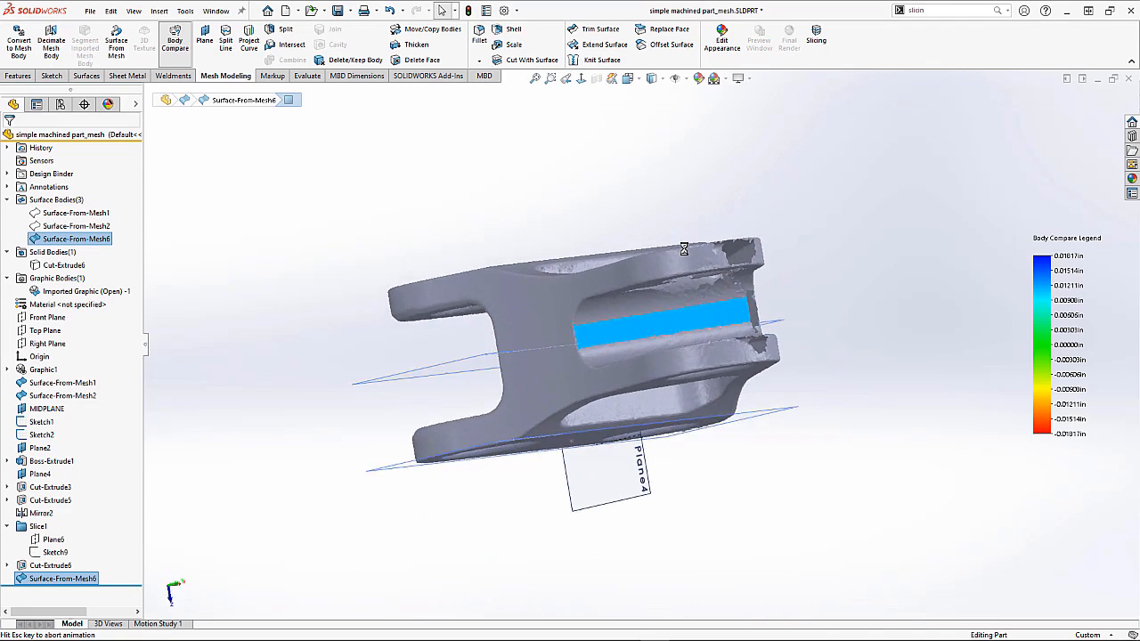
right_click(71, 291)
left_click(68, 272)
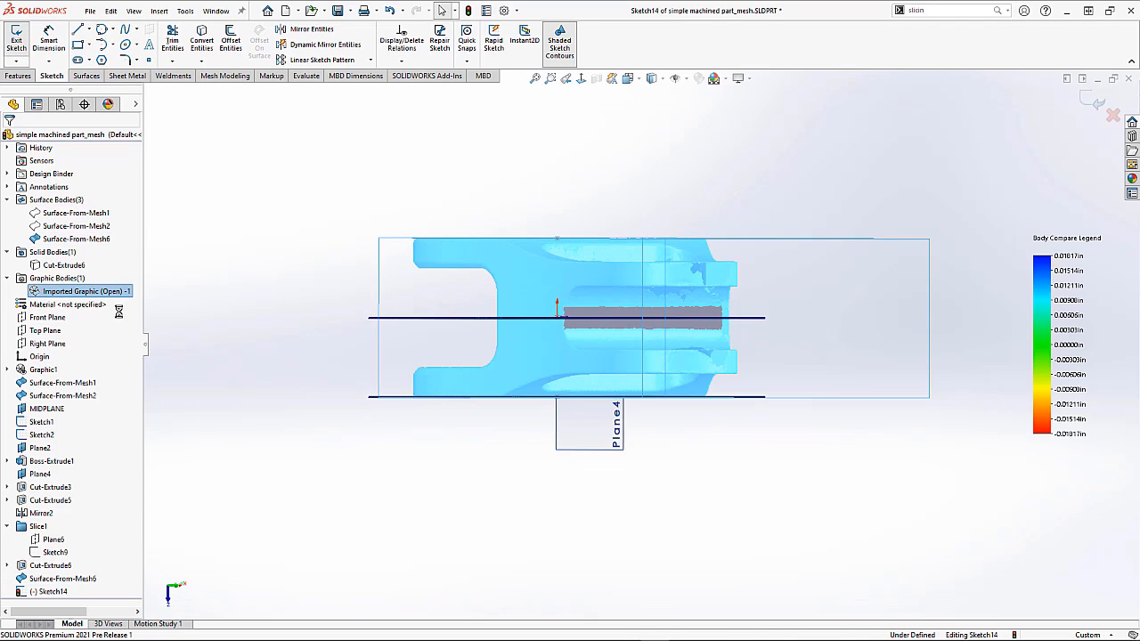
Step: Draw a horizontal line about 1.36 in long across the slot surface and exit the sketch
left_click(77, 28)
scroll(673, 312, "down", 5)
left_click(728, 247)
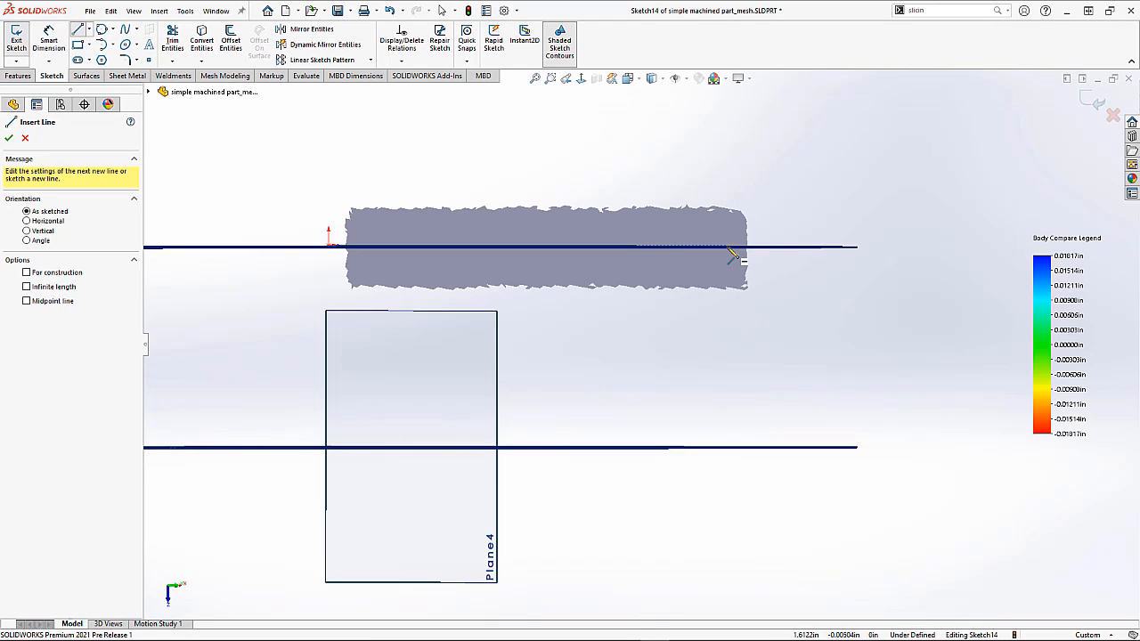
left_click(393, 247)
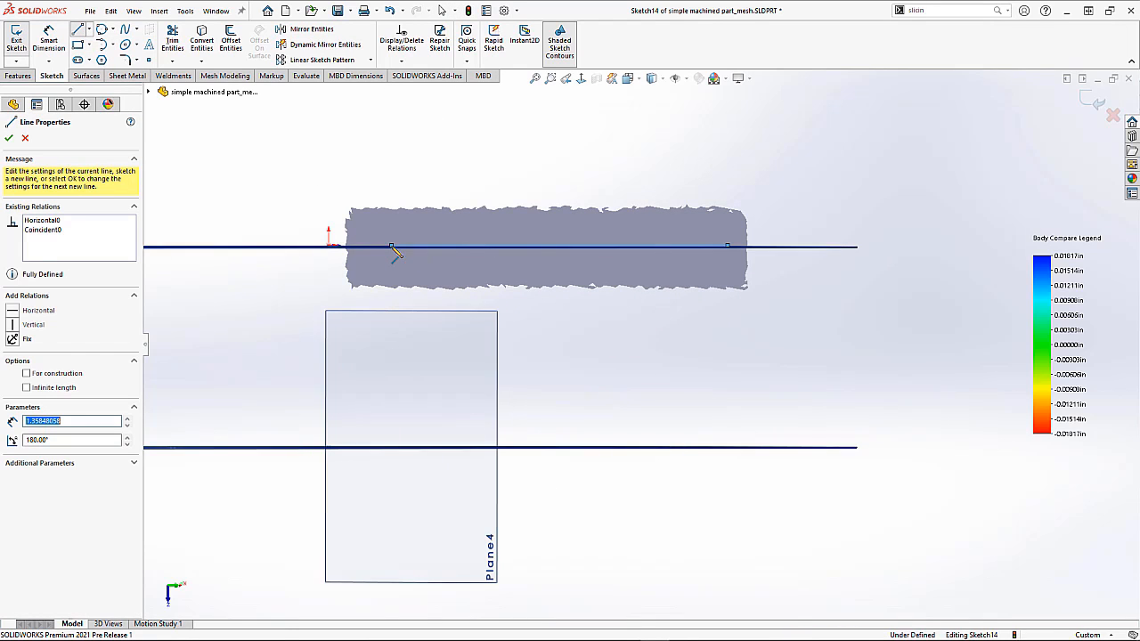
left_click(1101, 105)
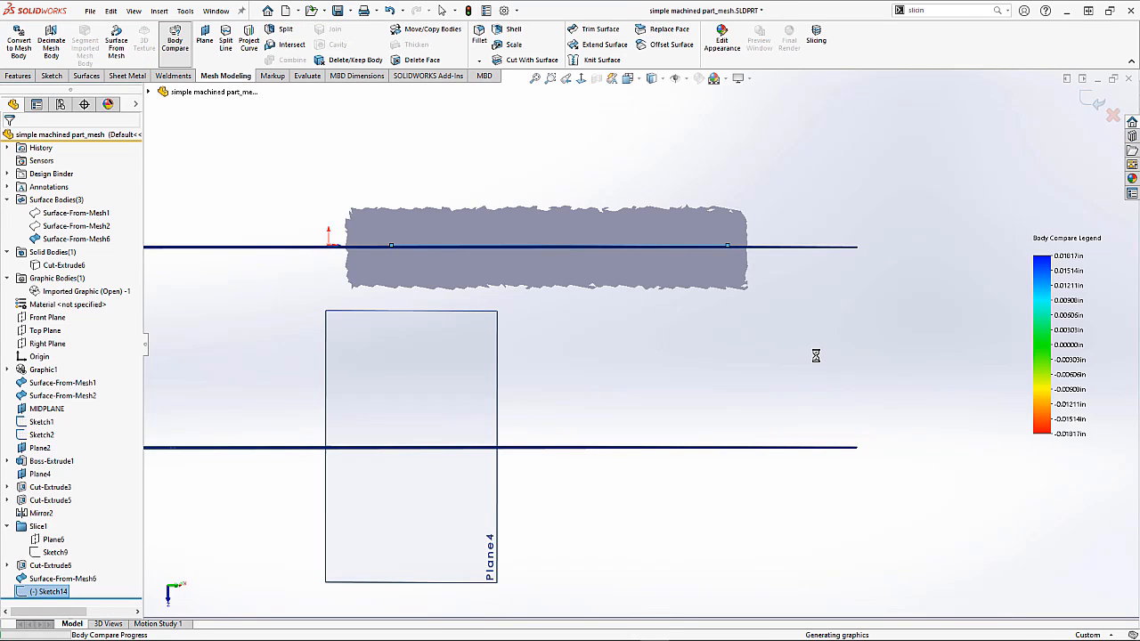
Step: Move Cut-Extrude6 below Sketch14 in the feature tree
middle_click_drag(809, 359, 748, 240)
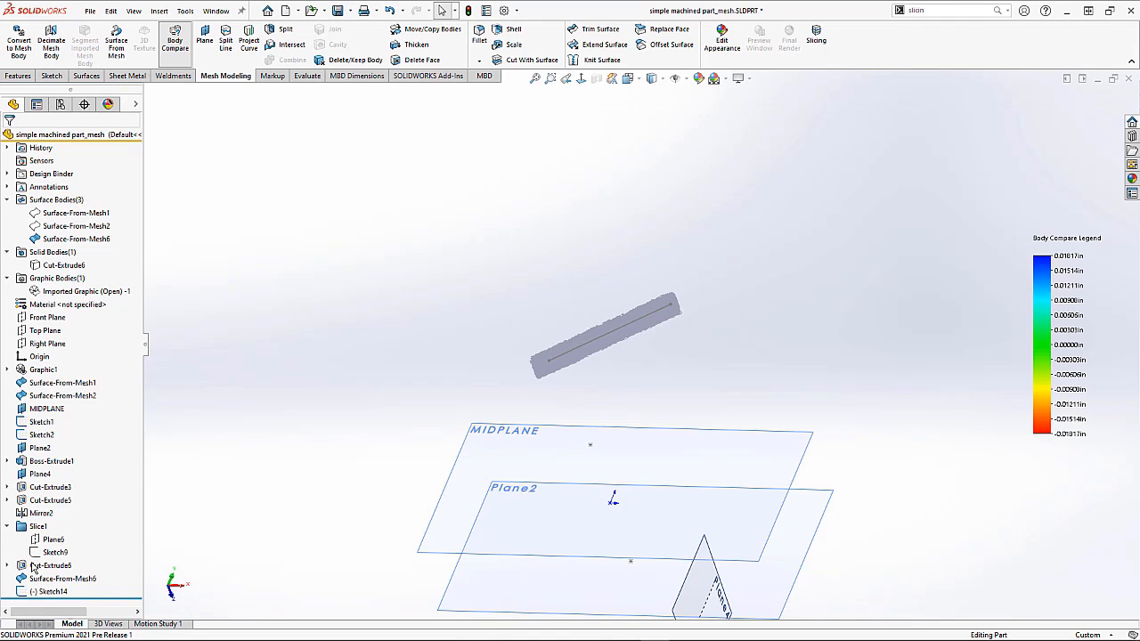
left_click_drag(33, 571, 32, 592)
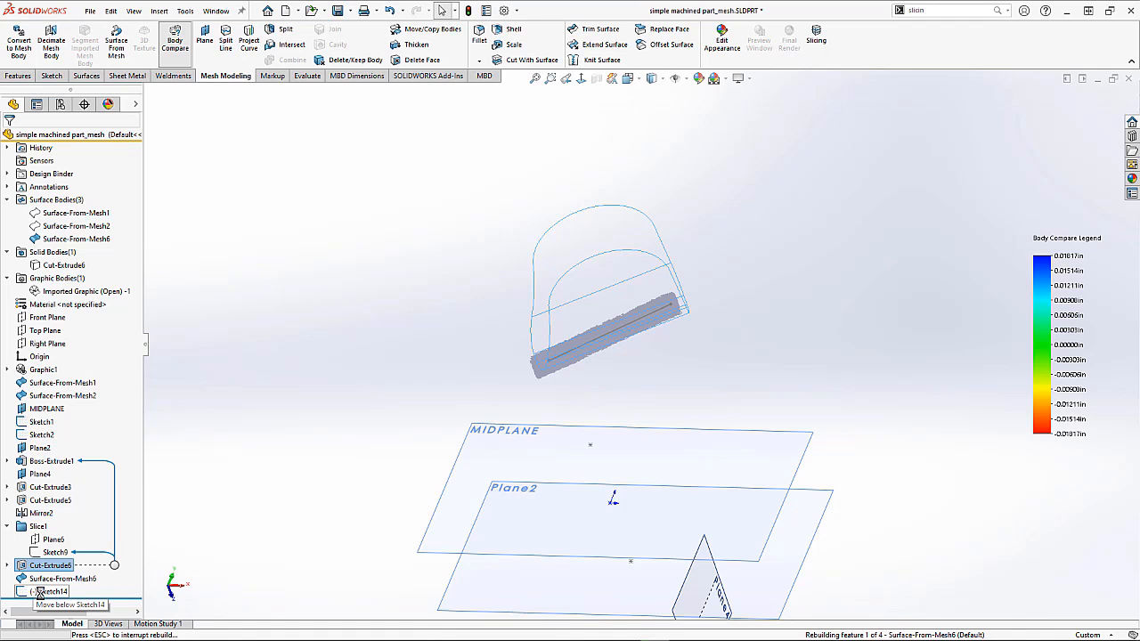
Step: Show the Cut-Extrude6 solid body and hide the Surface-From-Mesh6 surface
right_click(66, 266)
left_click(76, 239)
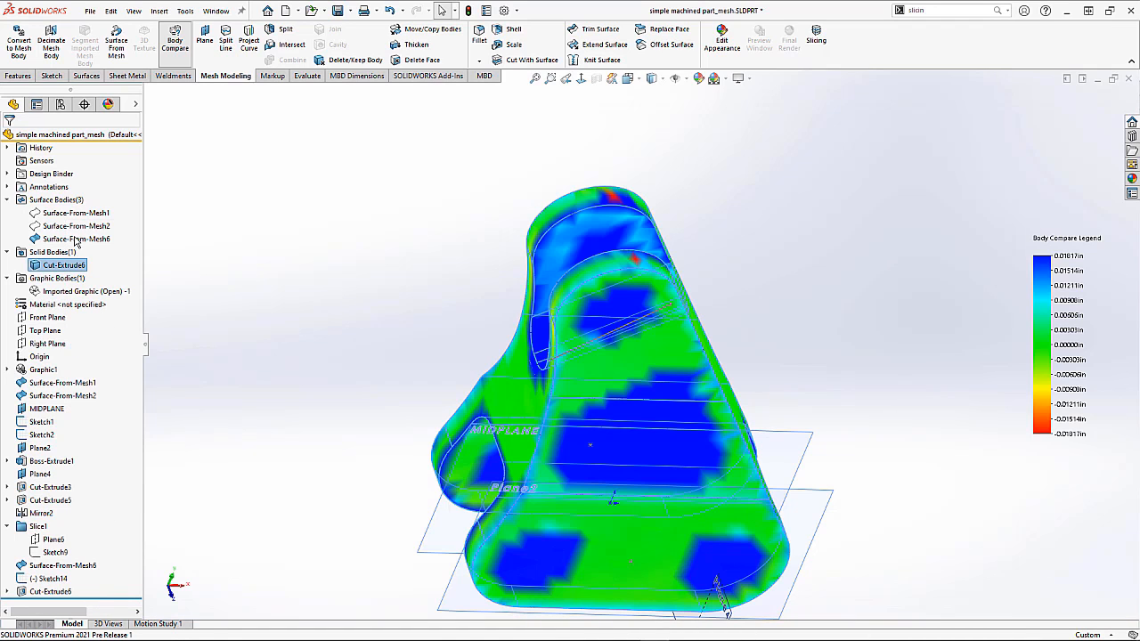
right_click(77, 240)
left_click(86, 219)
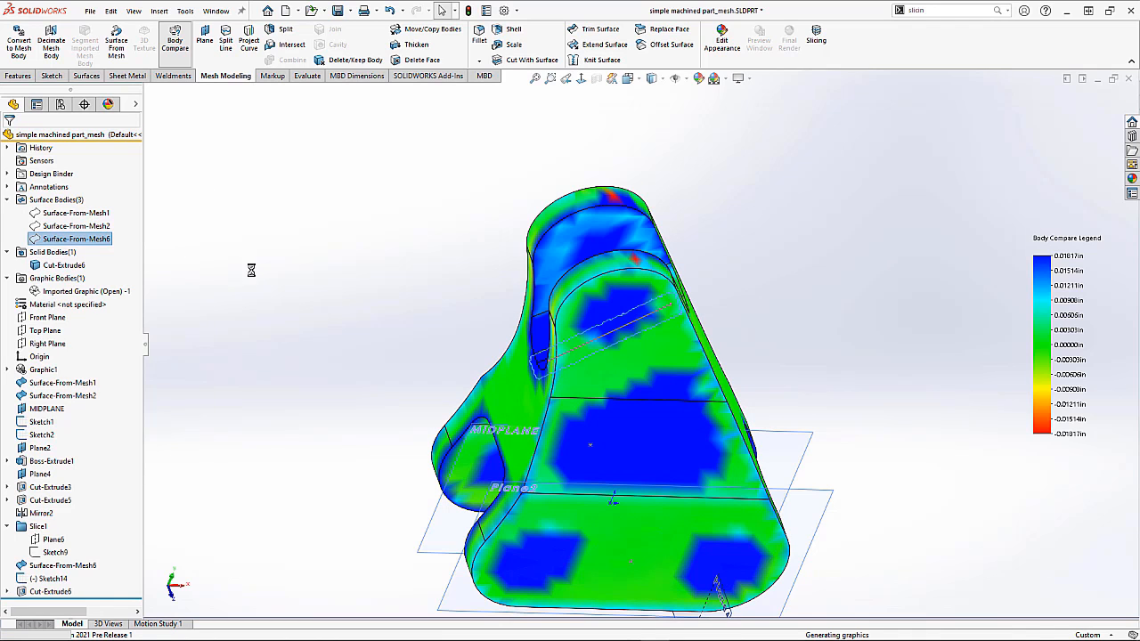
middle_click_drag(438, 395, 425, 325)
Step: Edit Cut-Extrude6 so its Direction 1 follows the line in Sketch14
right_click(67, 592)
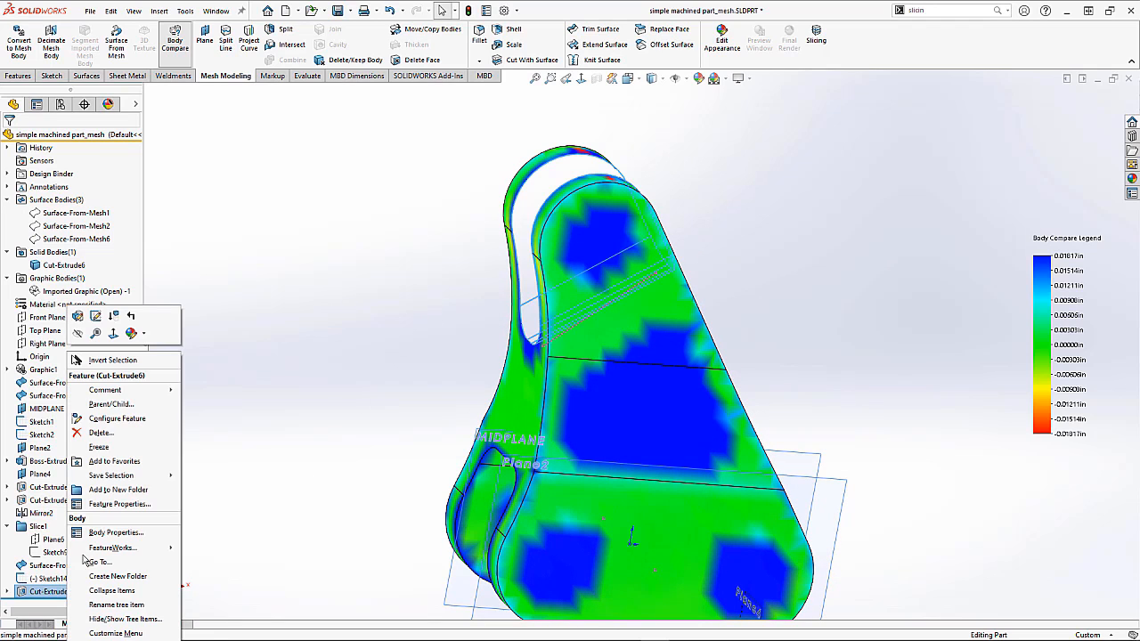
left_click(82, 321)
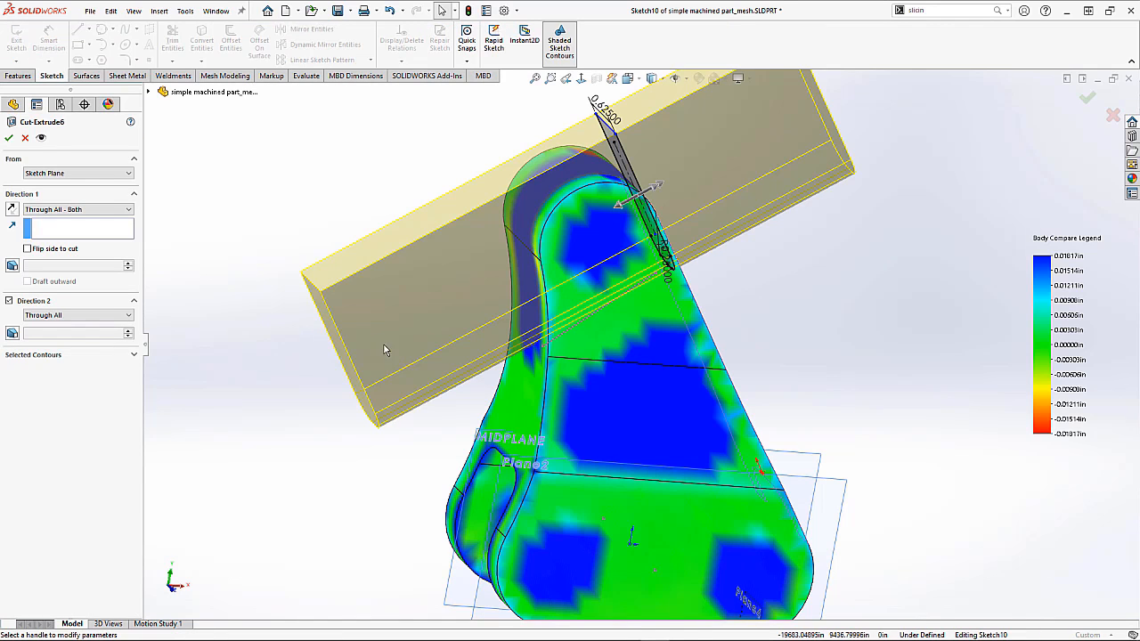
middle_click_drag(305, 375, 285, 344)
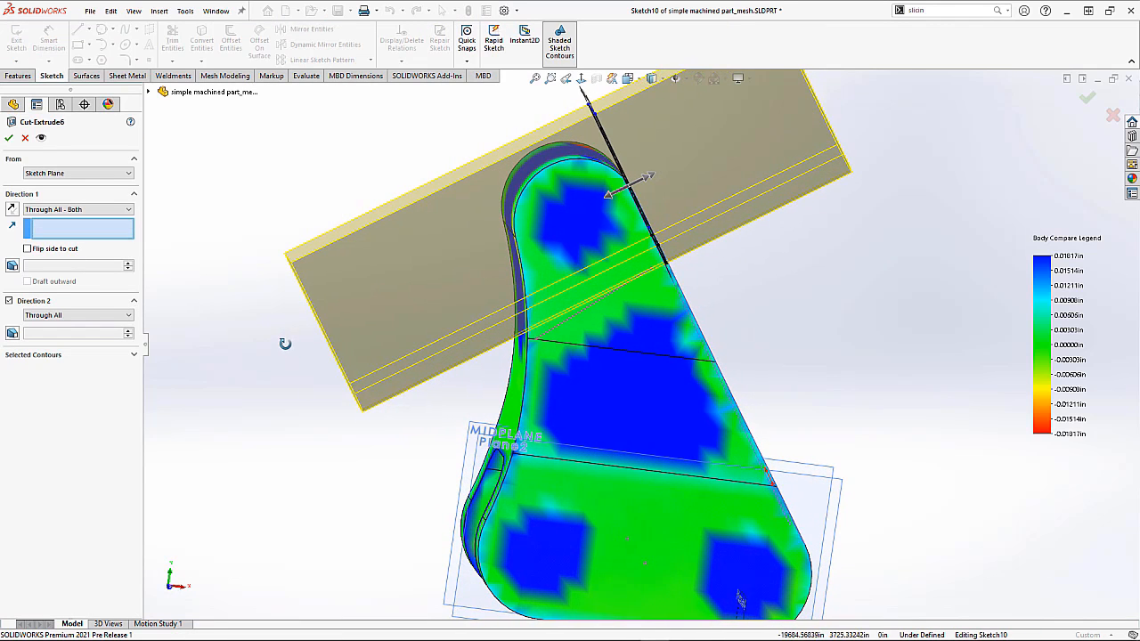
left_click(553, 336)
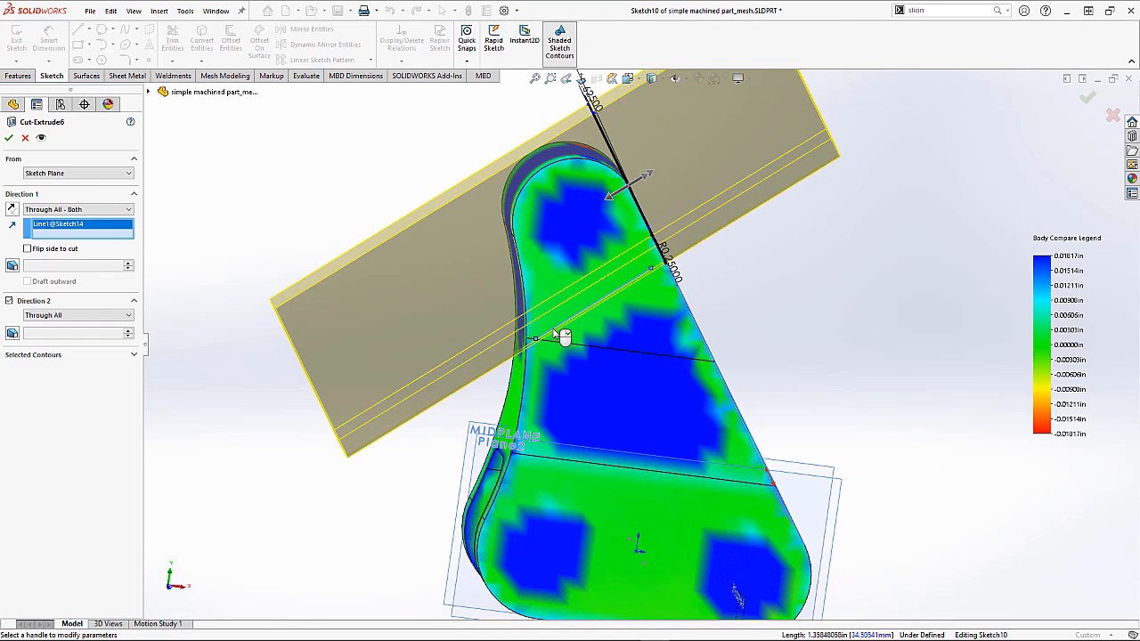
left_click(9, 139)
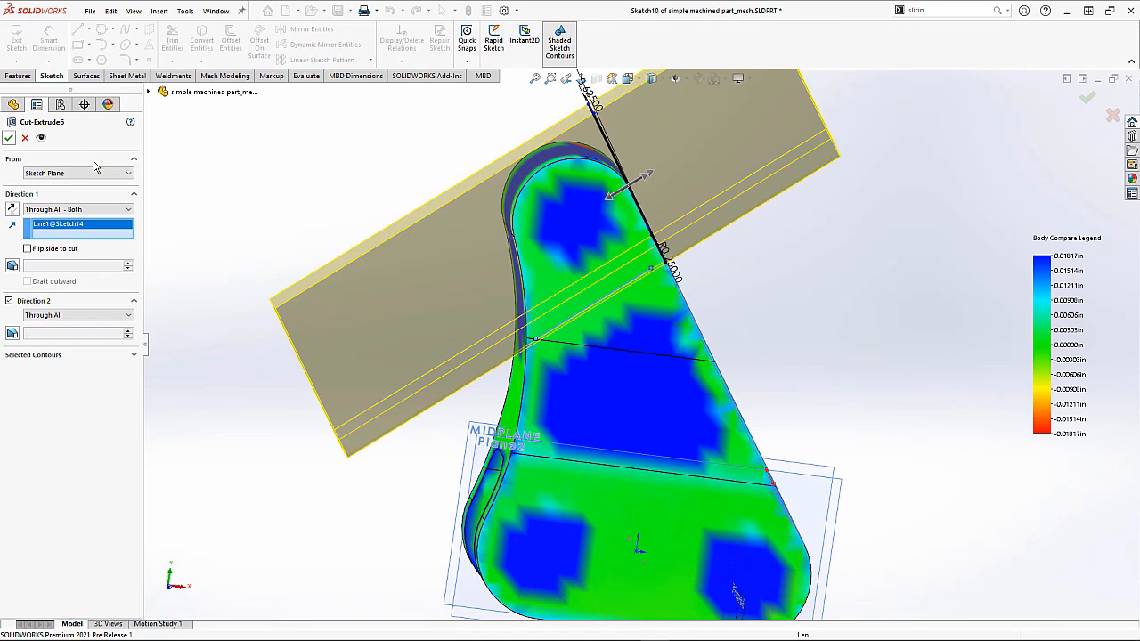
Step: Open the Body Compare properties and lower the legend threshold to 0.02572 in to inspect the slot deviation
middle_click_drag(330, 186, 304, 210)
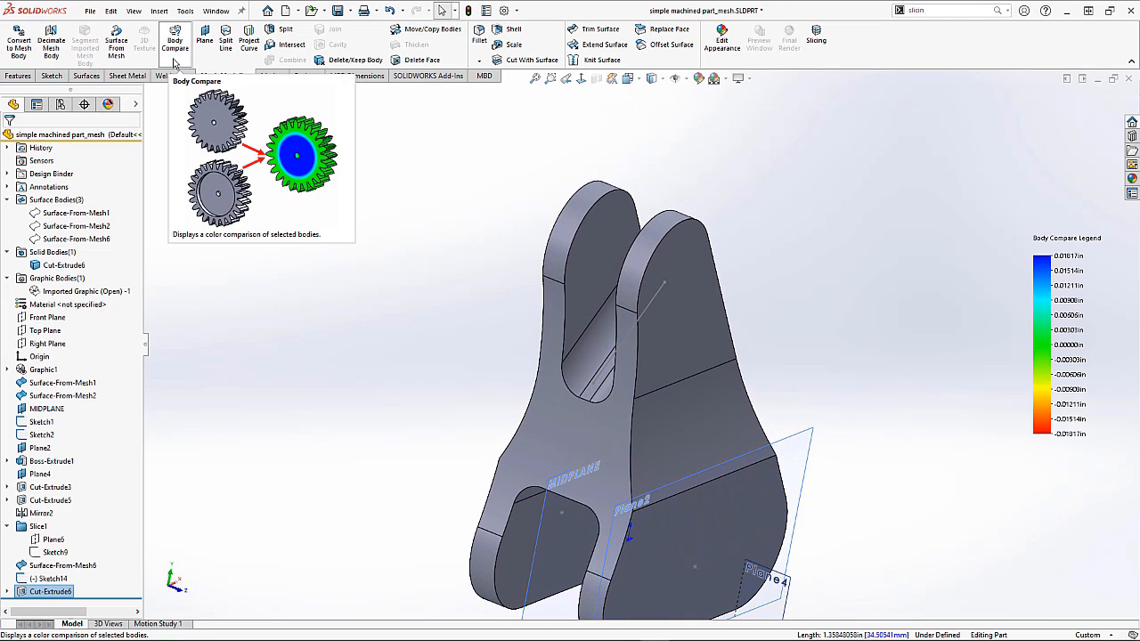
right_click(265, 396)
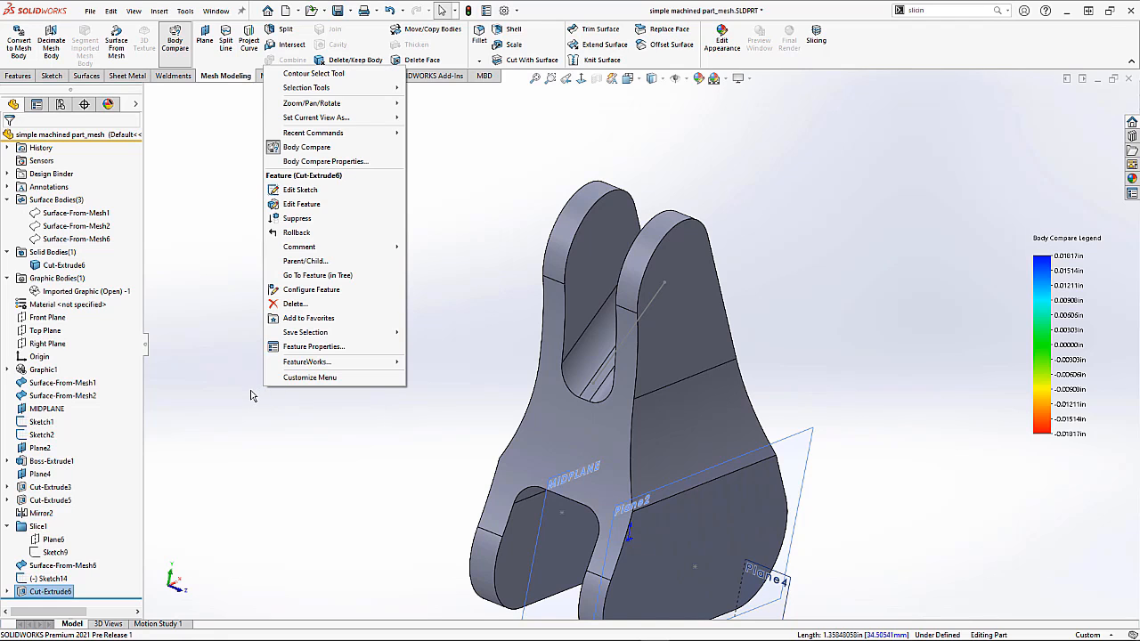
left_click(295, 163)
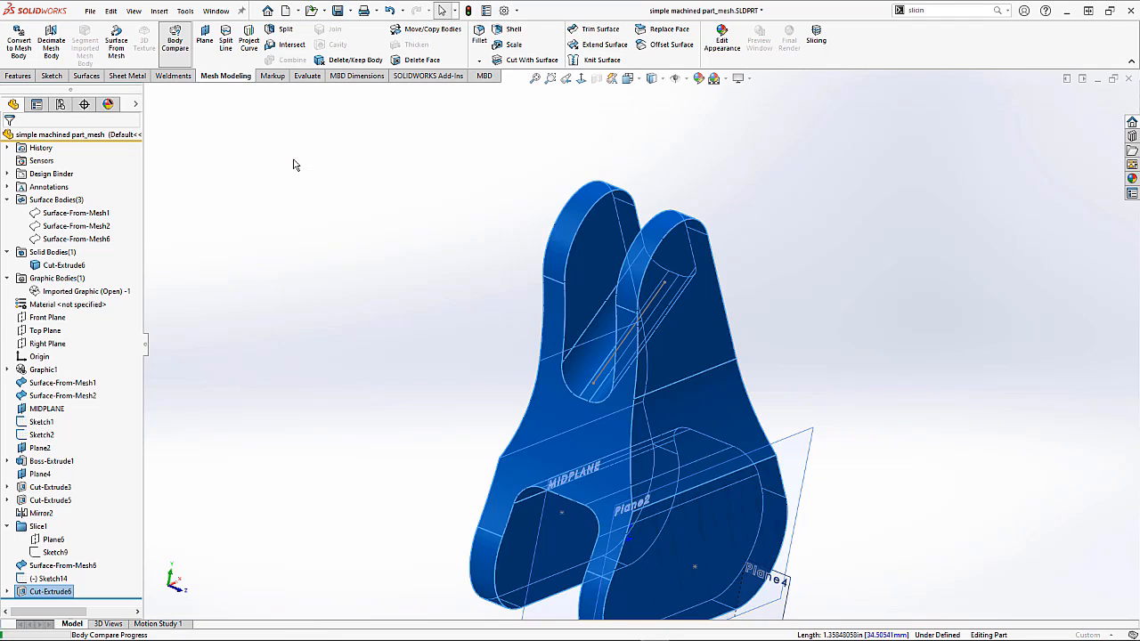
middle_click_drag(383, 296, 460, 295)
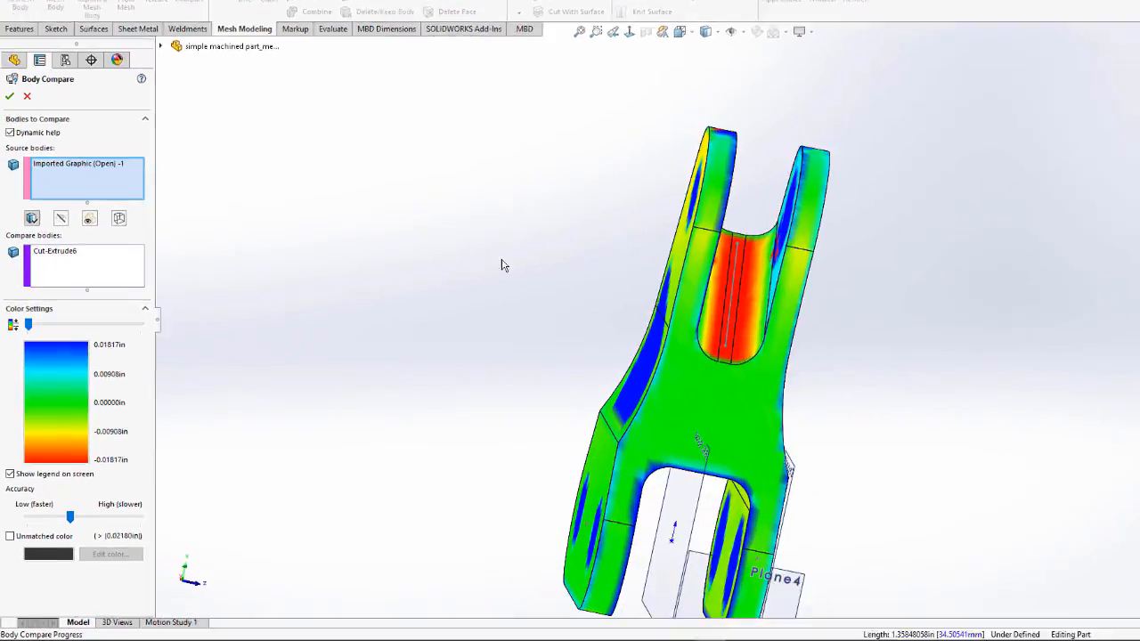
scroll(681, 272, "down", 5)
middle_click_drag(827, 321, 796, 332)
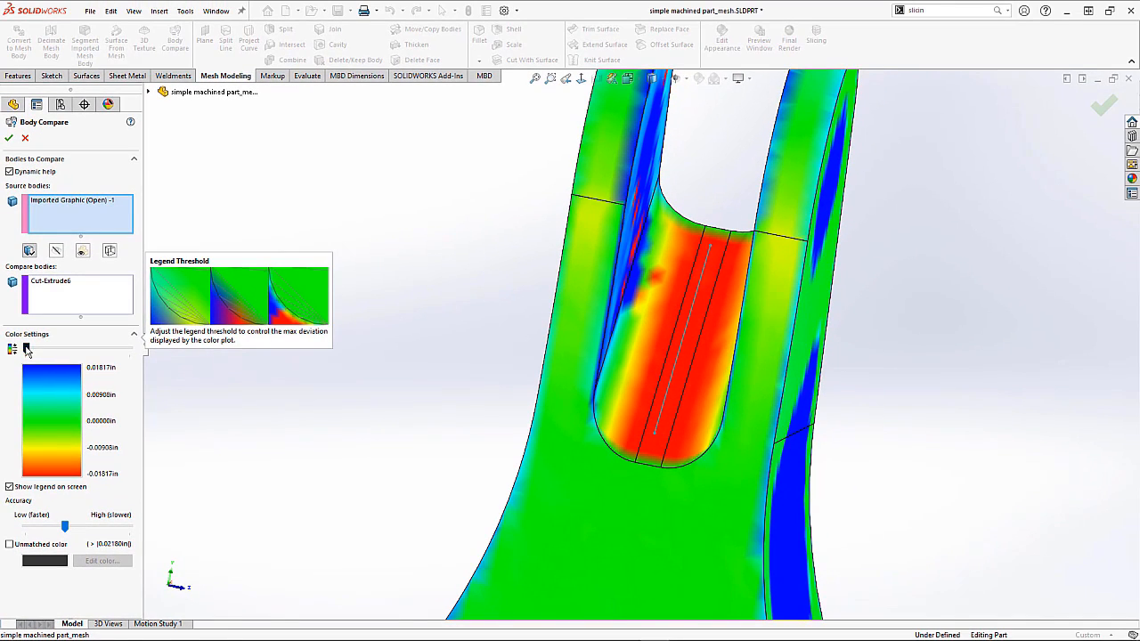
mouse_move(29, 330)
left_mouse_down()
mouse_move(49, 335)
mouse_move(27, 351)
left_mouse_up()
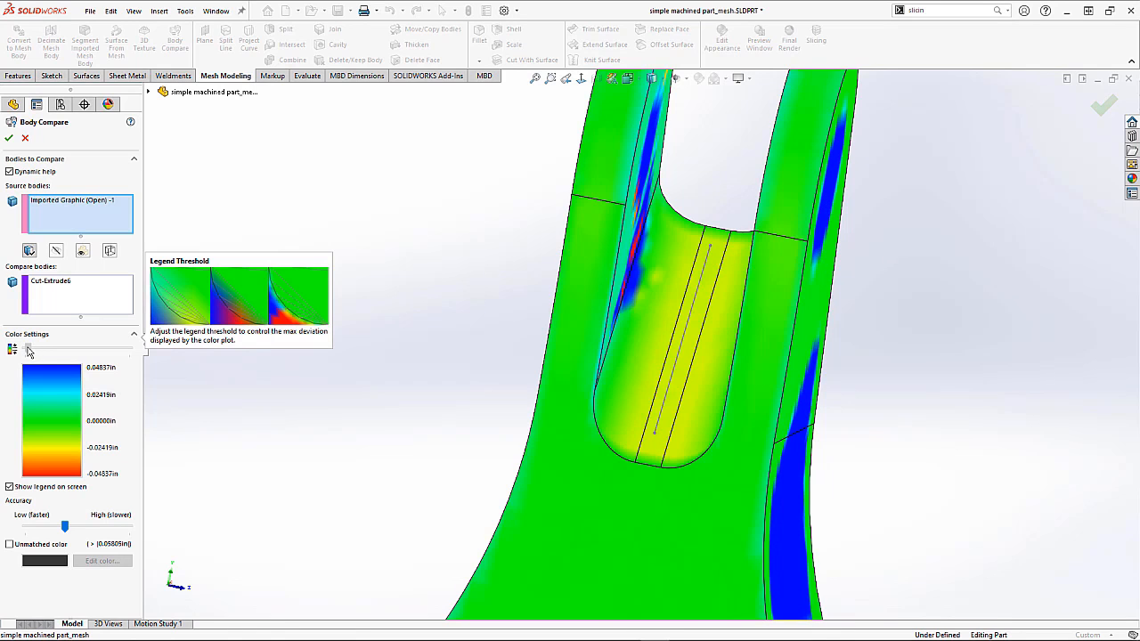
middle_click_drag(329, 413, 300, 435)
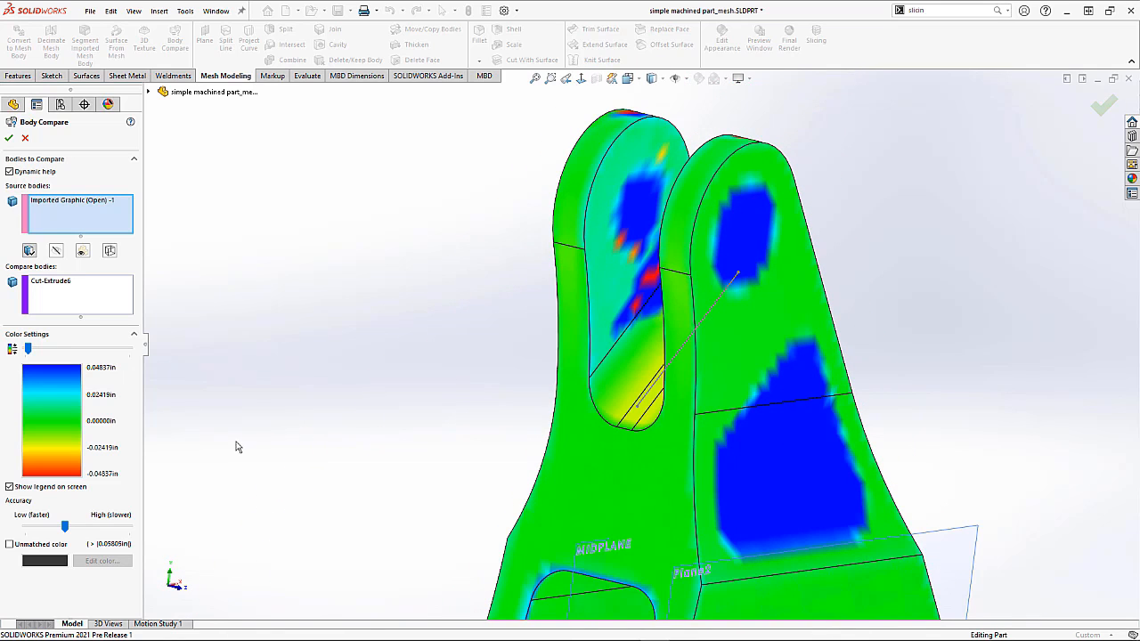
left_click_drag(30, 353, 27, 352)
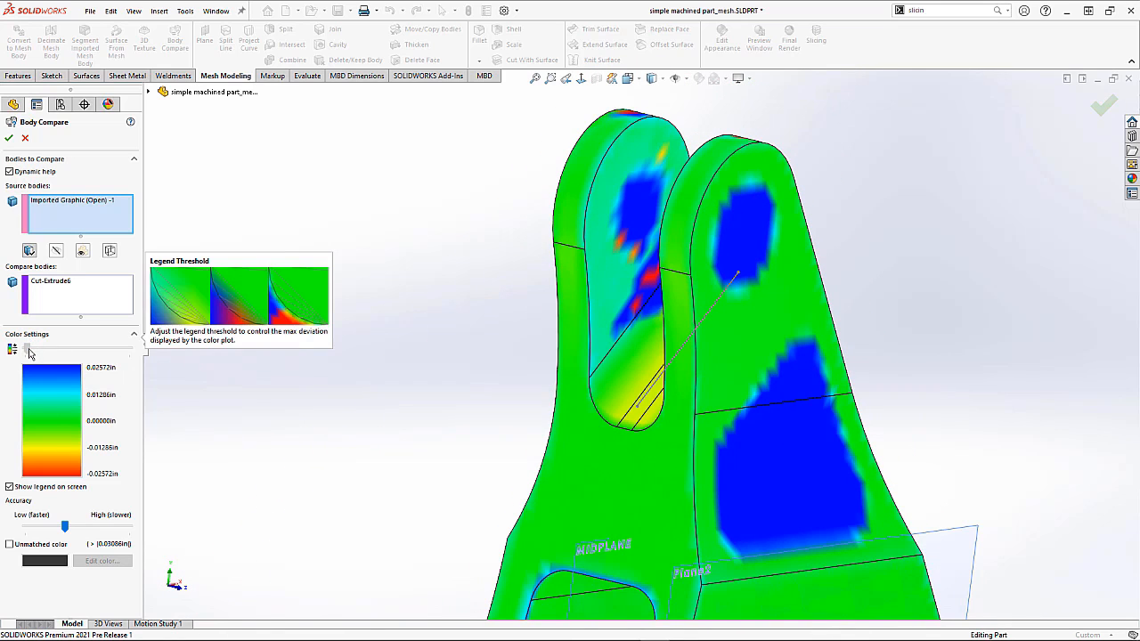
mouse_move(435, 433)
middle_mouse_down()
mouse_move(481, 420)
mouse_move(415, 427)
middle_mouse_up()
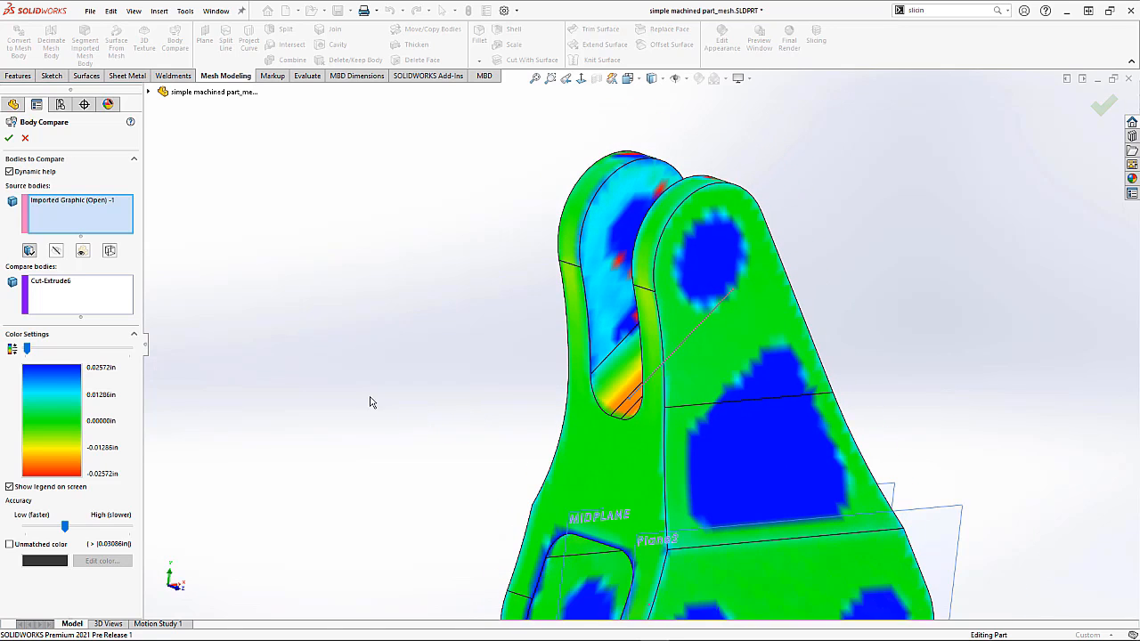
left_click(9, 138)
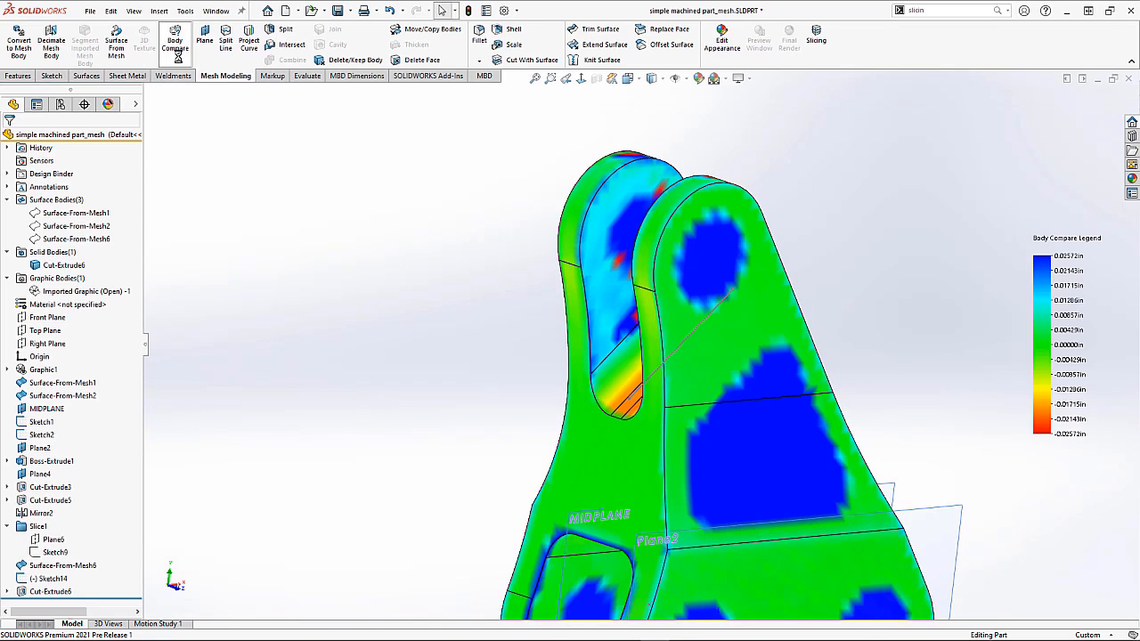
Step: Turn off the comparison colouring, hide the Cut-Extrude6 solid body and show the imported mesh graphic body
left_click(535, 80)
right_click_drag(581, 164, 761, 241)
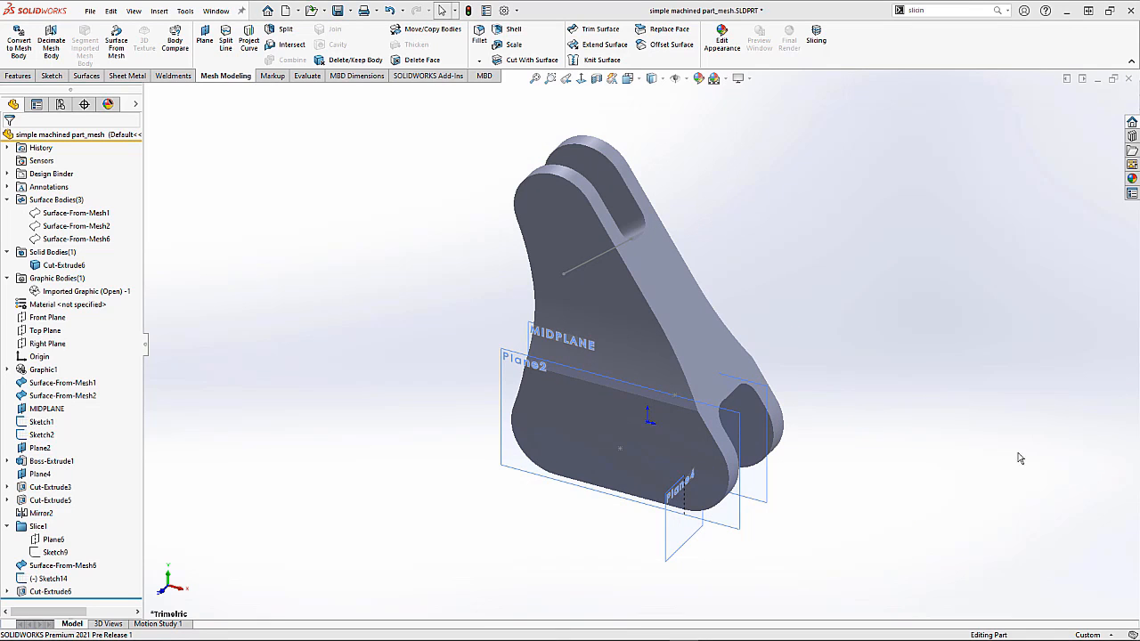
right_click(60, 266)
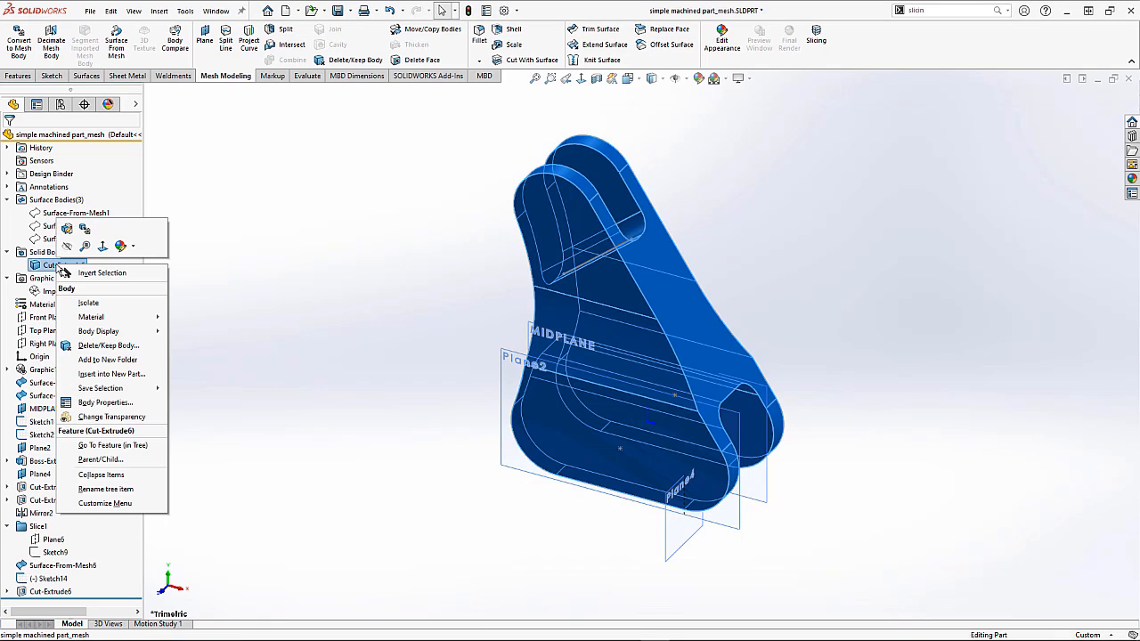
left_click(67, 246)
right_click(53, 292)
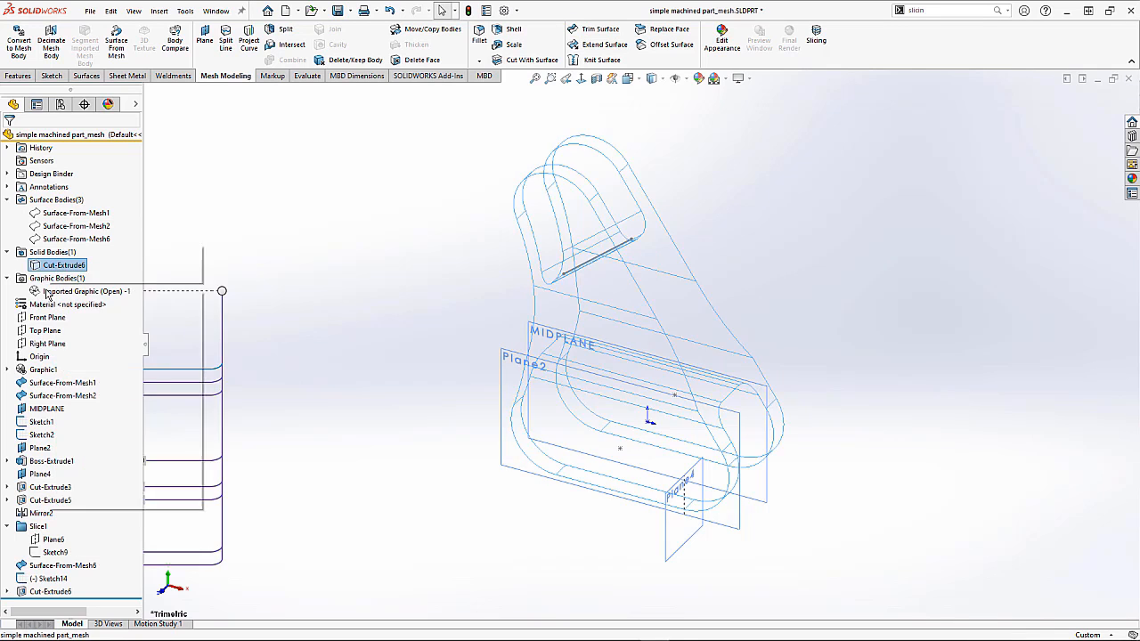
left_click(74, 300)
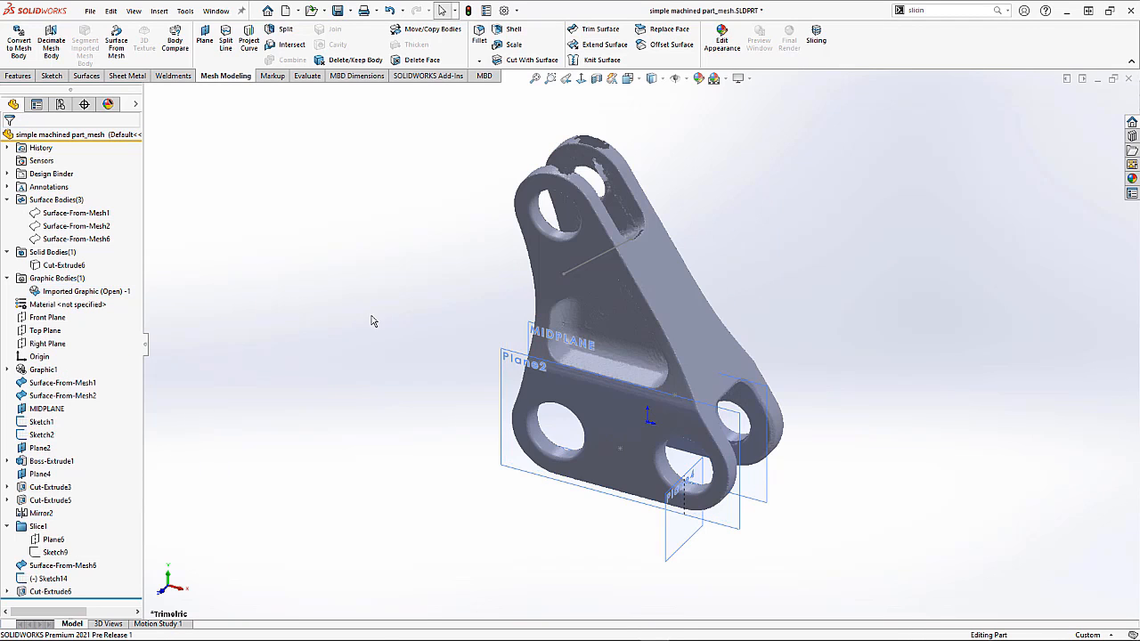
Step: Create a surface from mesh by tangent-selecting the facets inside the upper-left hole with a 3 deg angle tolerance
scroll(556, 457, "down", 10)
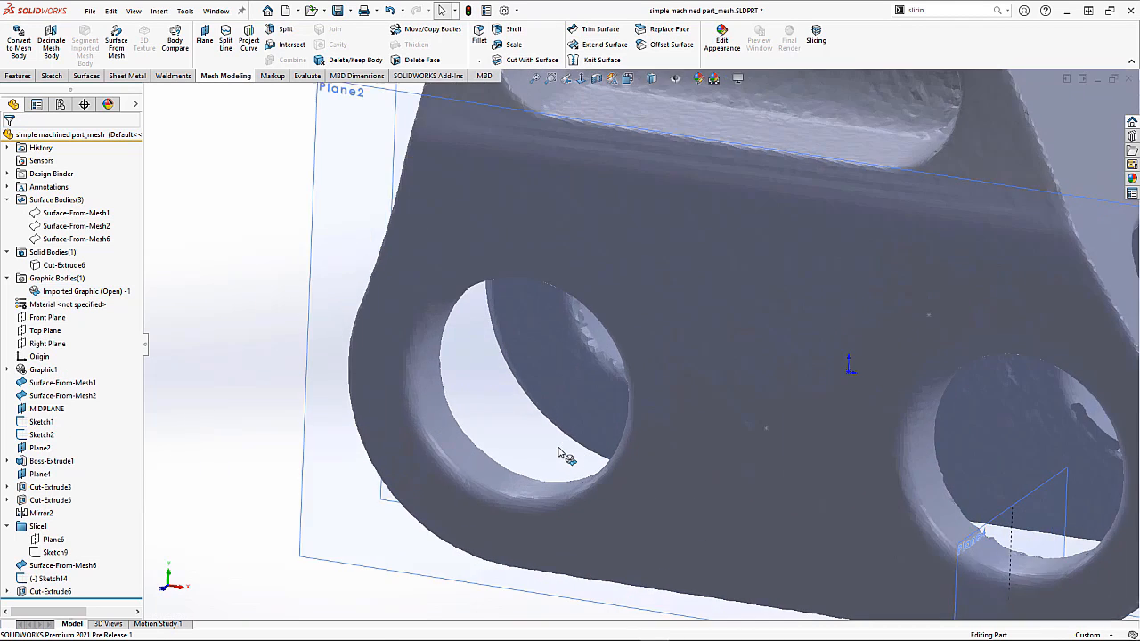
left_click(116, 43)
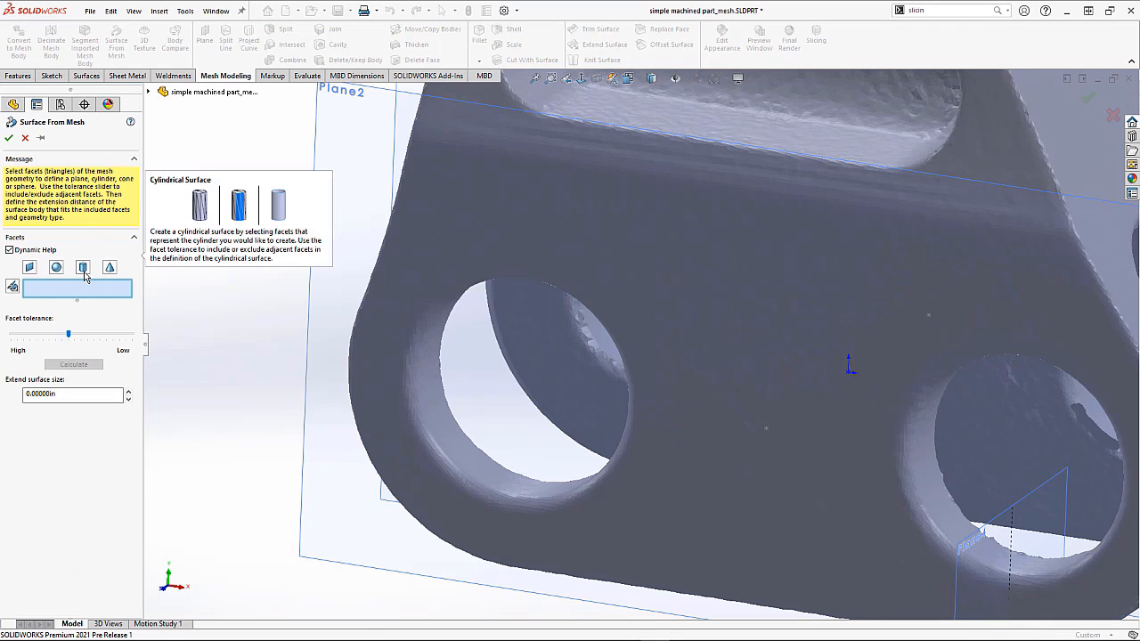
right_click(246, 323)
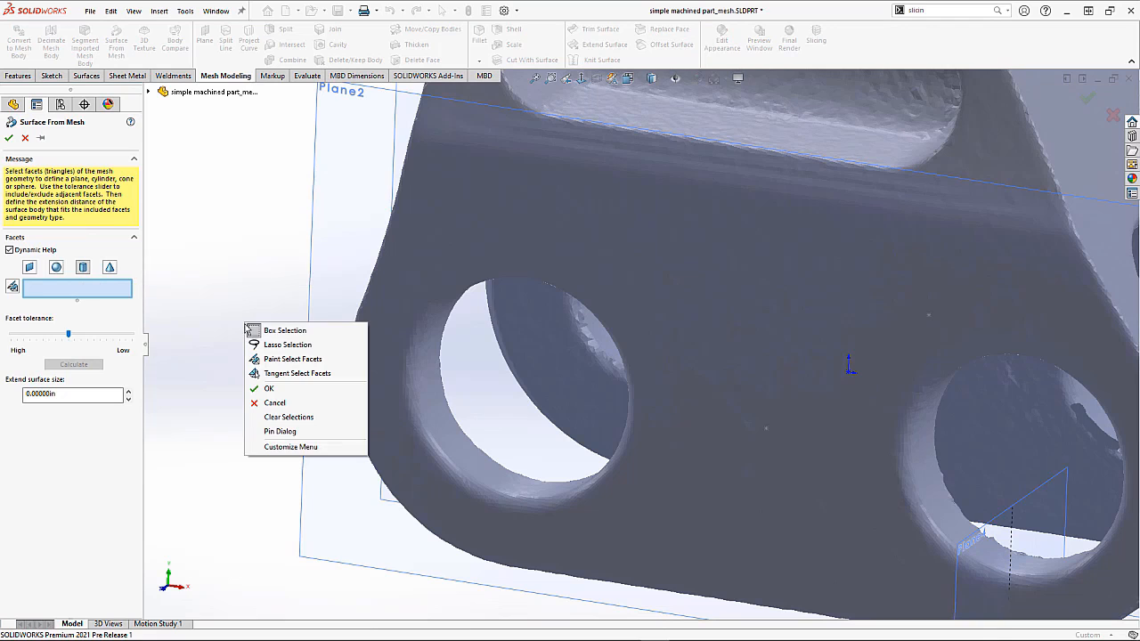
left_click(282, 373)
type("3")
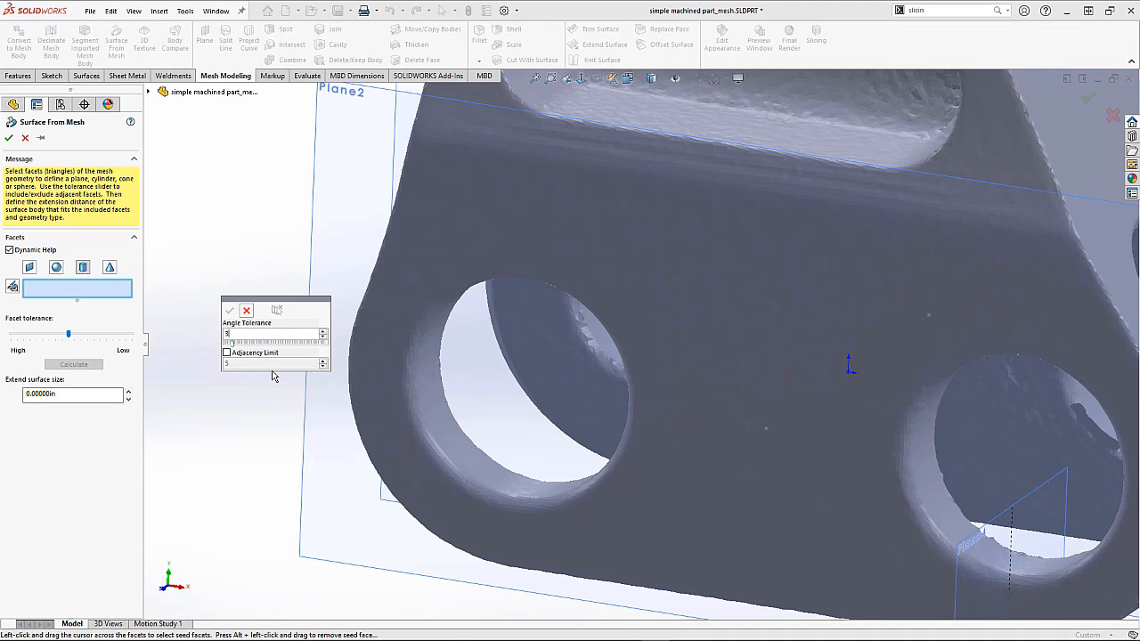
left_click(428, 406)
middle_click_drag(526, 443, 285, 389)
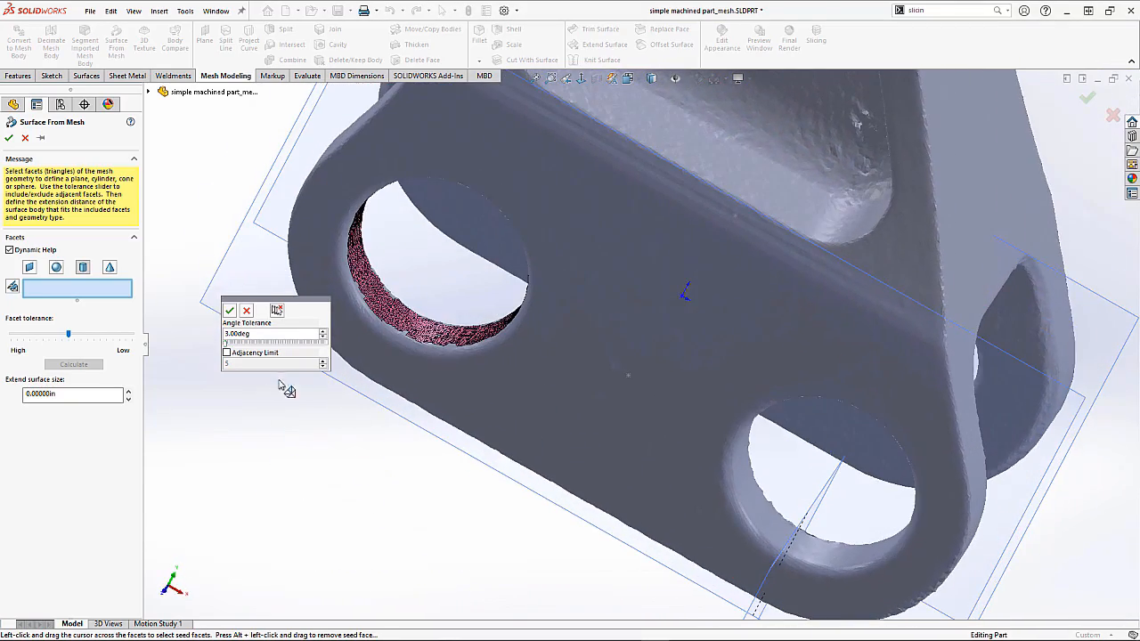
left_click(230, 311)
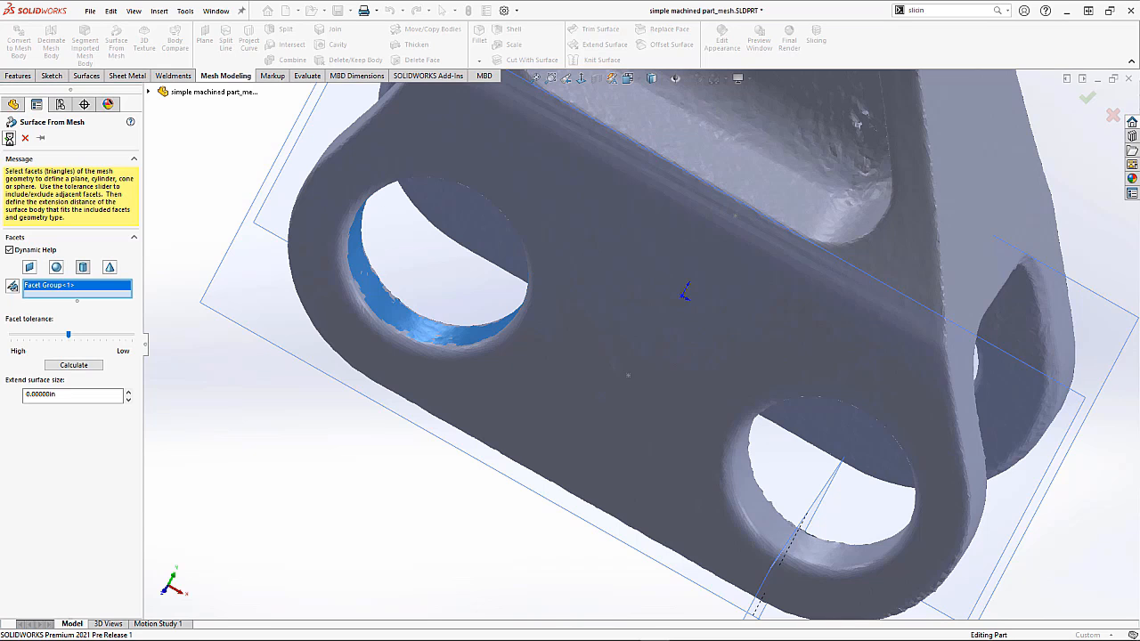
key("Return")
middle_click_drag(563, 339, 476, 301)
left_click(96, 255)
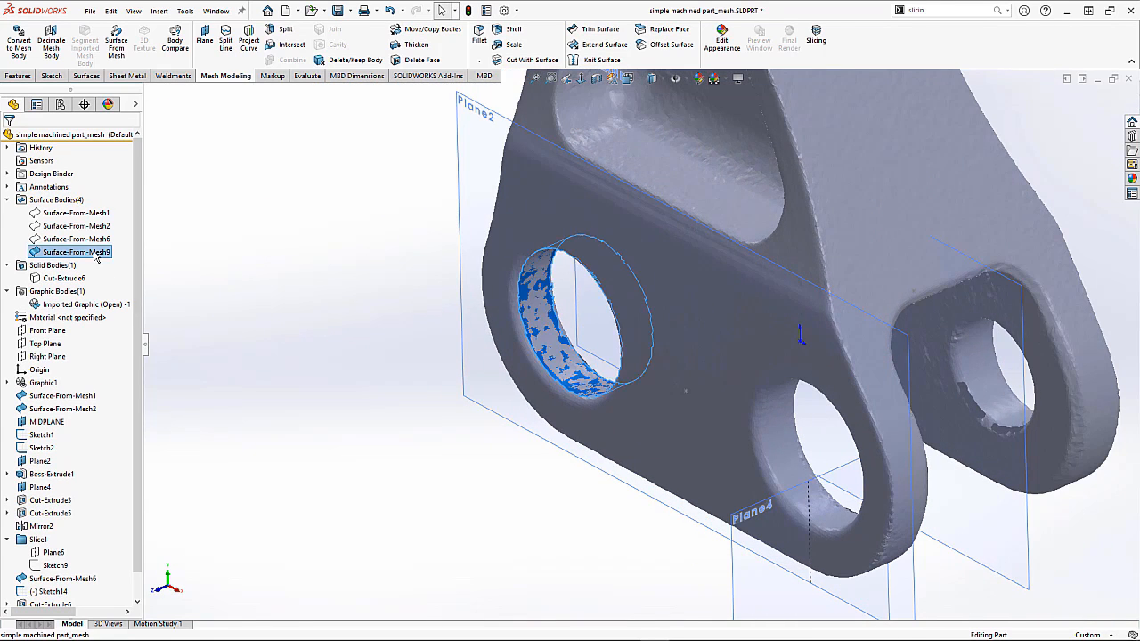
Step: Create a reference axis through the lower-right hole by paint-selecting the mesh facets on its cylindrical wall
left_click(357, 390)
scroll(816, 476, "down", 2)
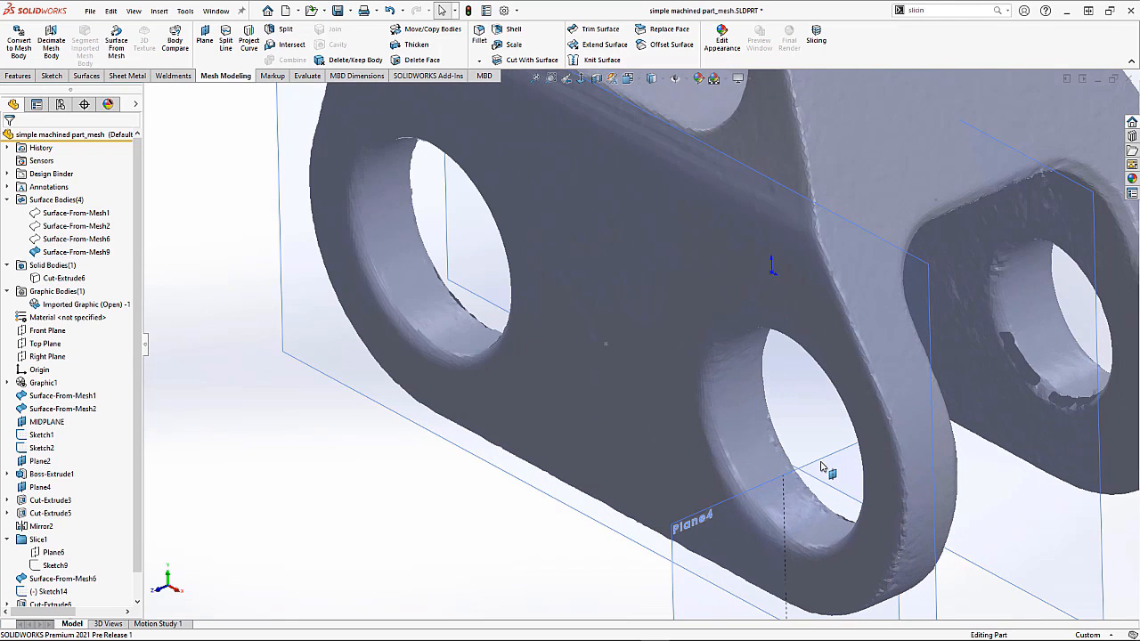
left_click(26, 78)
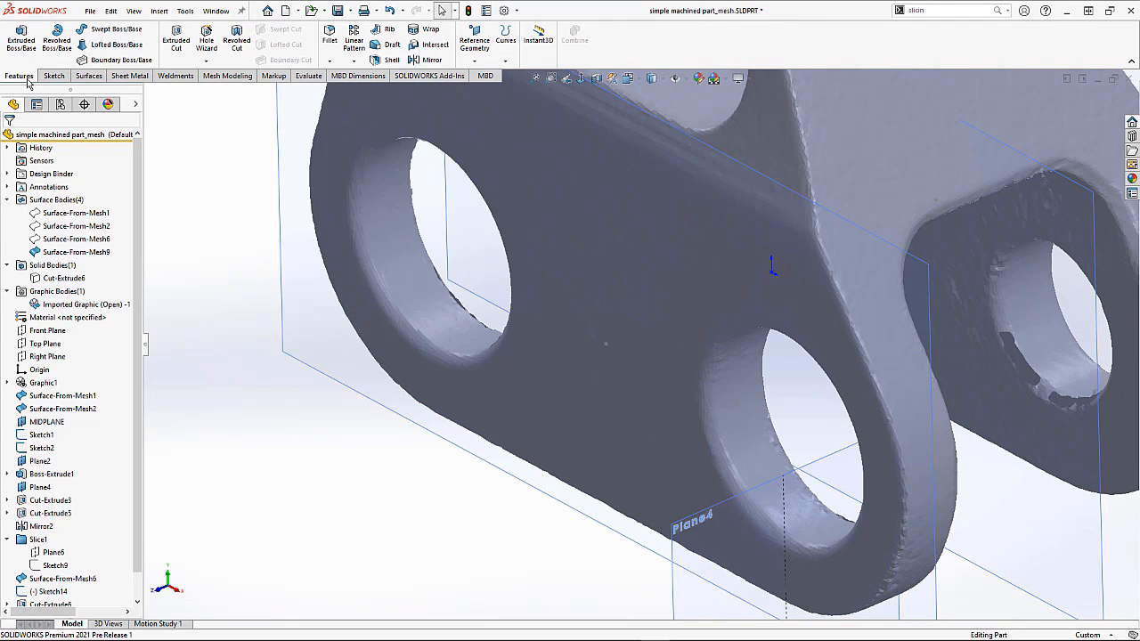
left_click(475, 60)
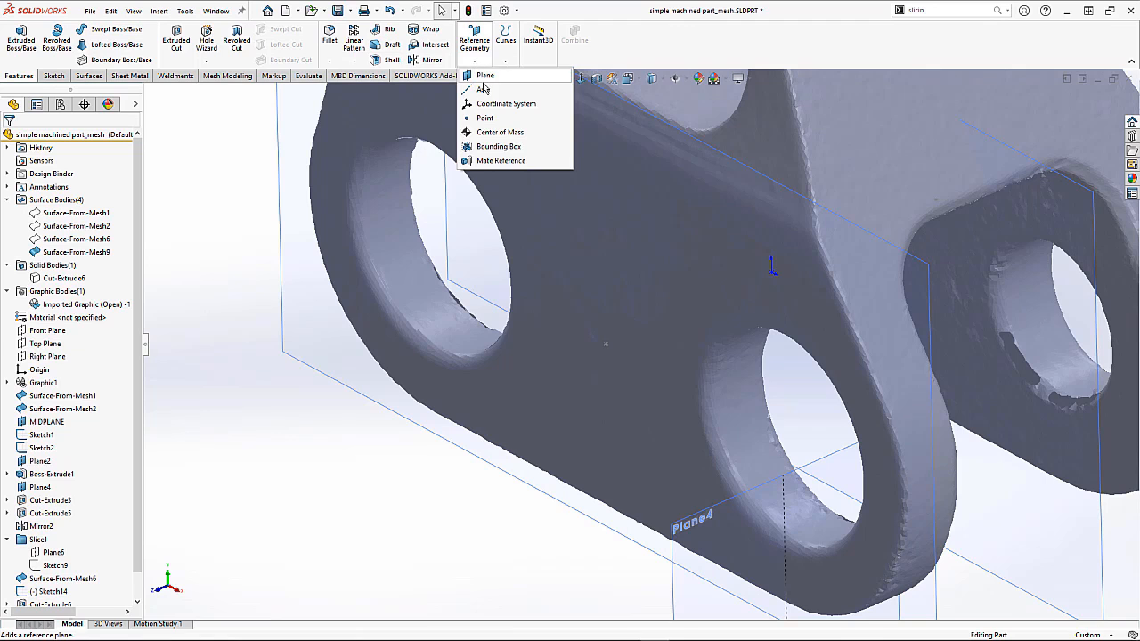
left_click(484, 89)
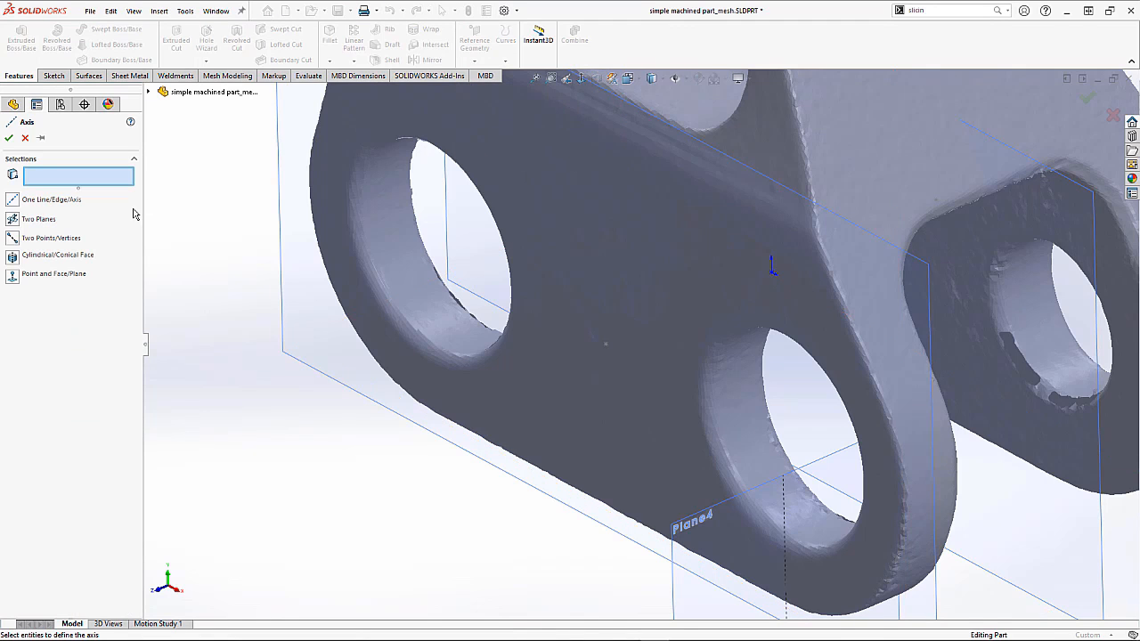
left_click(41, 258)
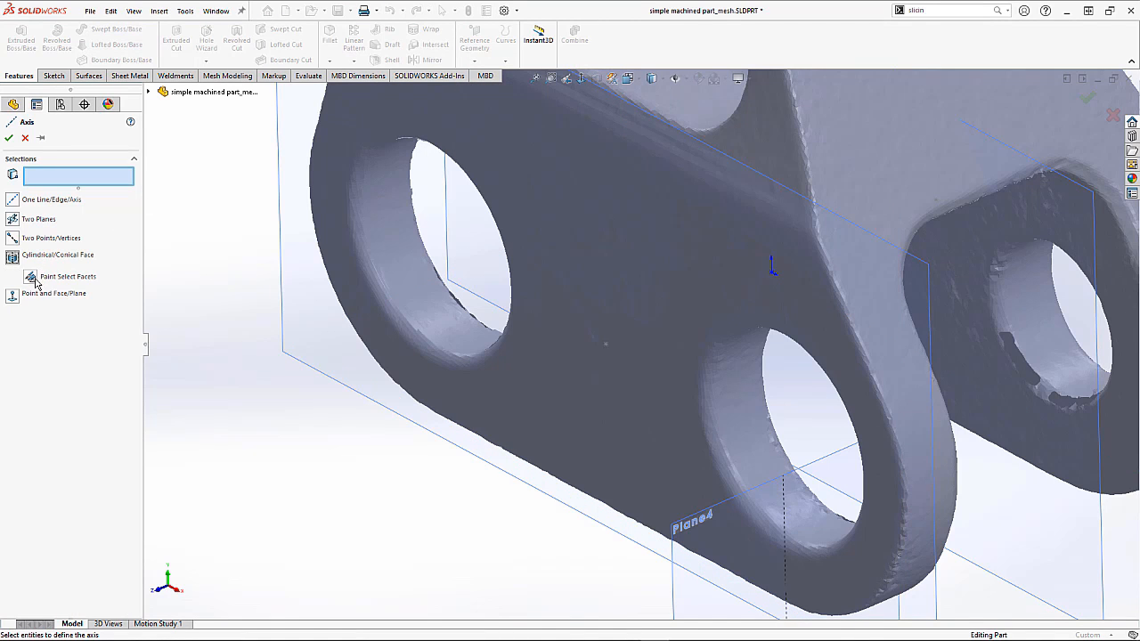
left_click(32, 279)
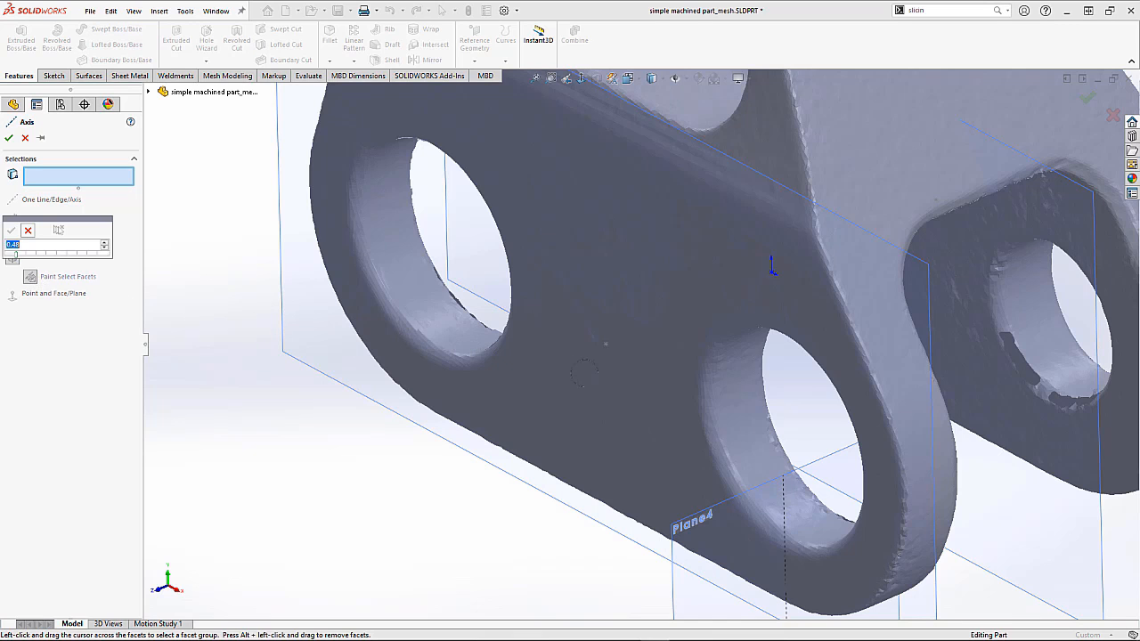
mouse_move(738, 358)
left_mouse_down()
mouse_move(760, 469)
mouse_move(825, 532)
left_mouse_up()
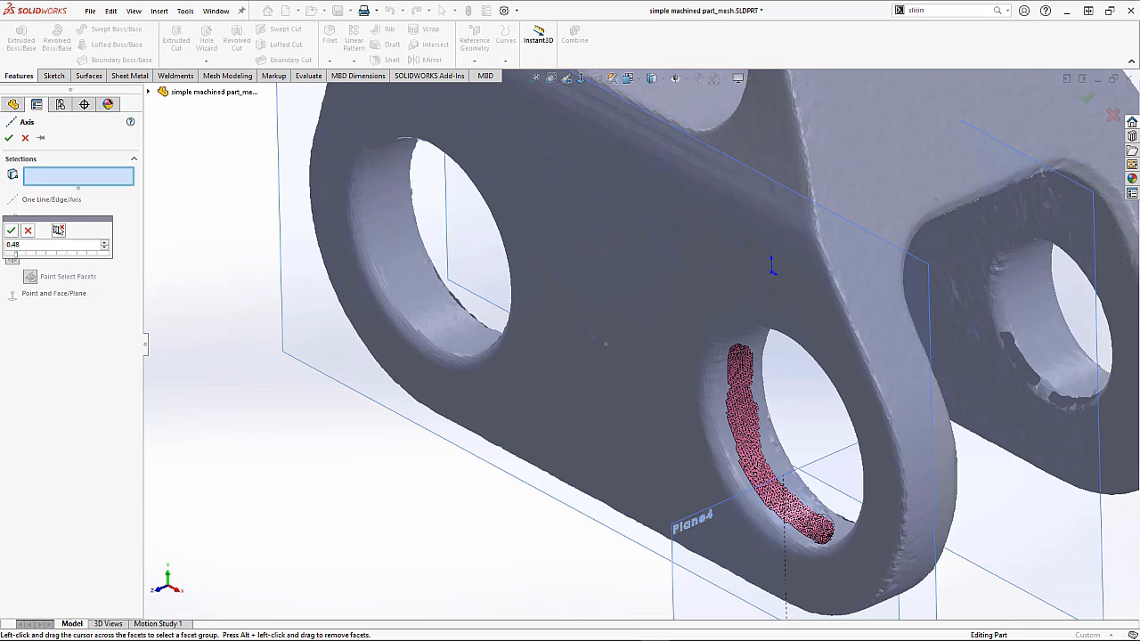
mouse_move(811, 492)
middle_mouse_down()
mouse_move(830, 405)
mouse_move(836, 214)
middle_mouse_up()
scroll(836, 214, "up", 2)
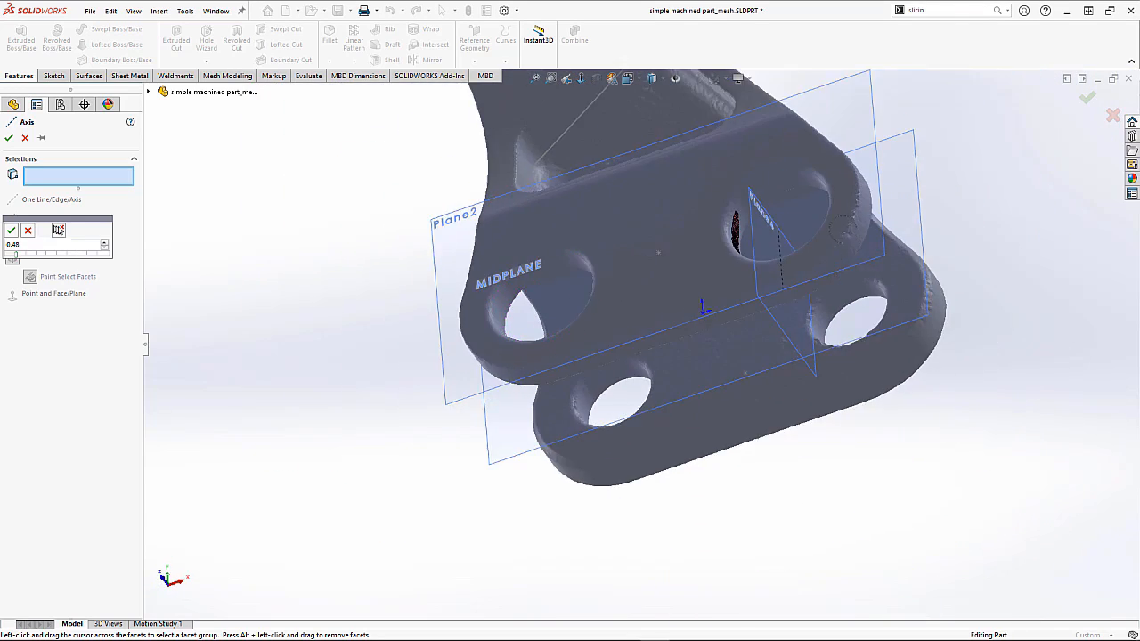
scroll(833, 209, "down", 4)
scroll(672, 192, "down", 2)
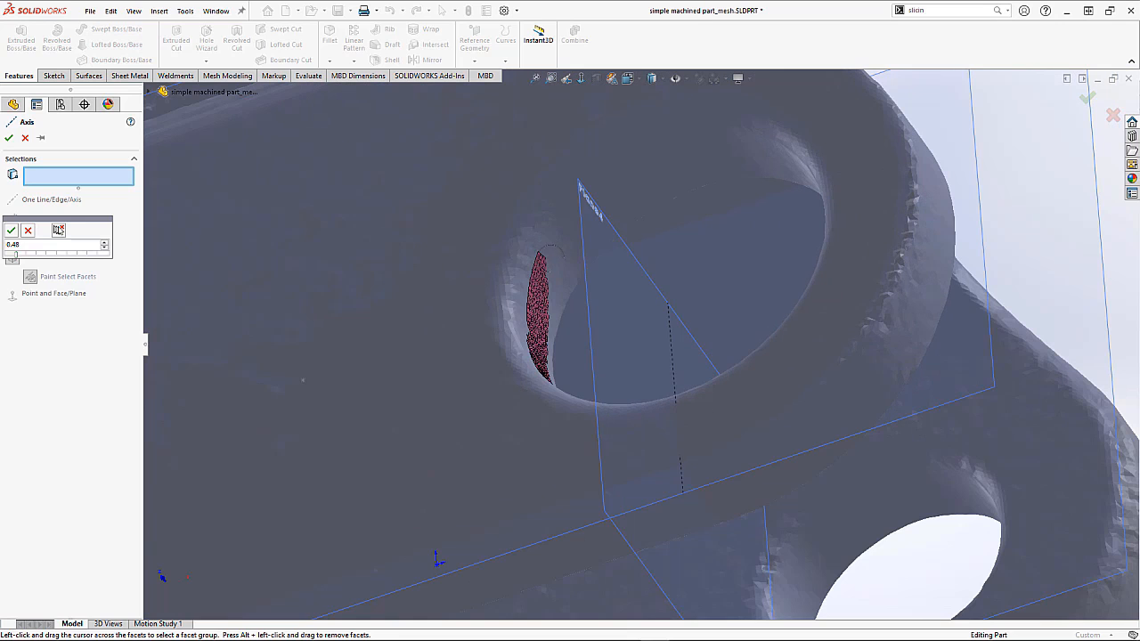
mouse_move(538, 254)
left_mouse_down()
mouse_move(613, 159)
mouse_move(711, 140)
mouse_move(801, 158)
left_mouse_up()
mouse_move(774, 203)
middle_mouse_down()
mouse_move(837, 312)
mouse_move(888, 369)
mouse_move(889, 395)
middle_mouse_up()
scroll(837, 312, "up", 3)
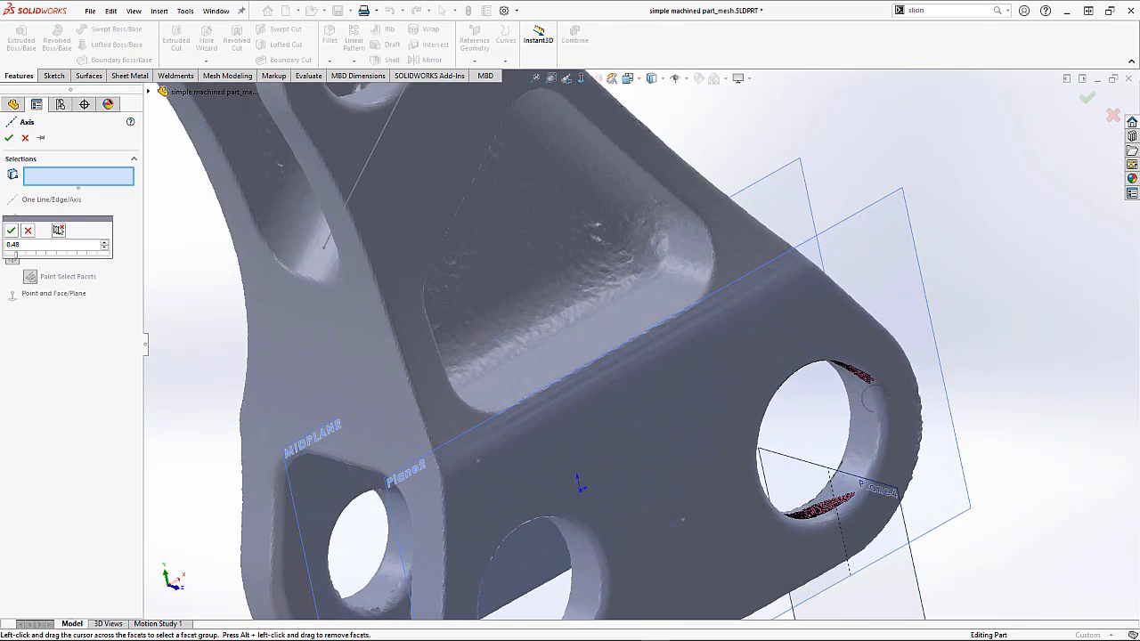
scroll(887, 392, "down", 3)
mouse_move(790, 354)
left_mouse_down()
mouse_move(786, 401)
mouse_move(784, 343)
mouse_move(785, 480)
mouse_move(764, 537)
mouse_move(725, 583)
left_mouse_up()
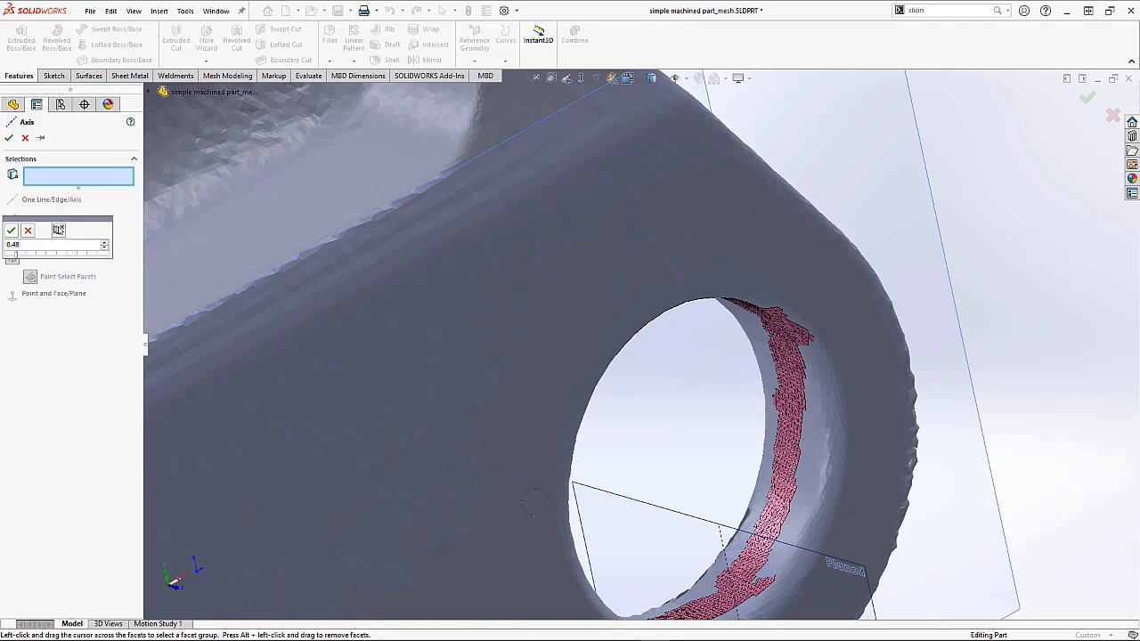
left_click(13, 230)
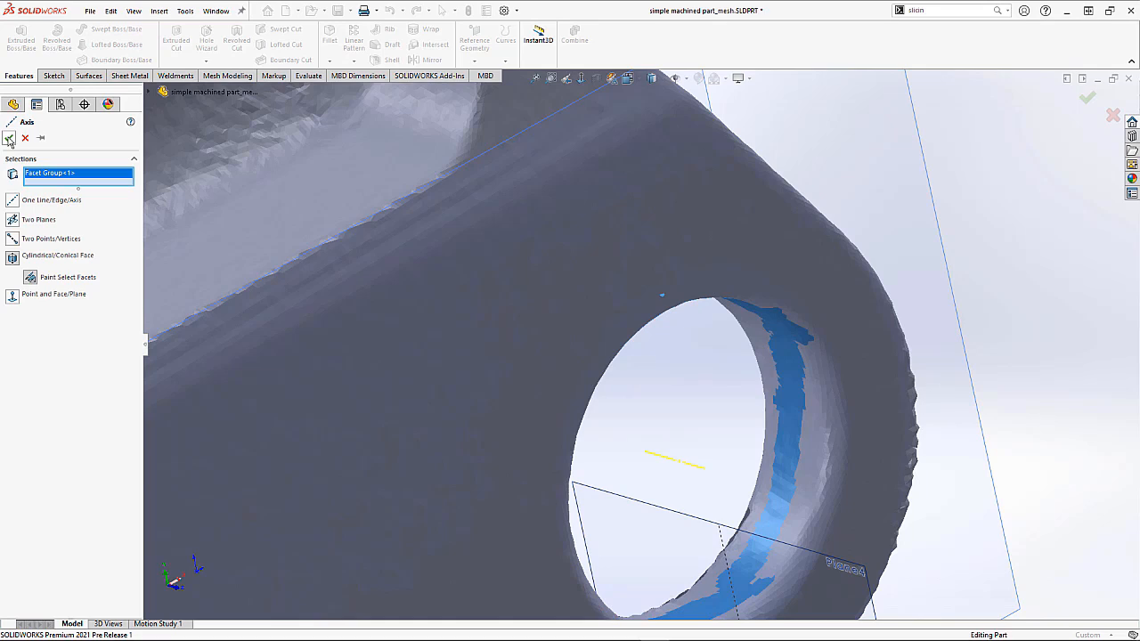
Step: Start a new sketch on Plane2
scroll(641, 349, "up", 5)
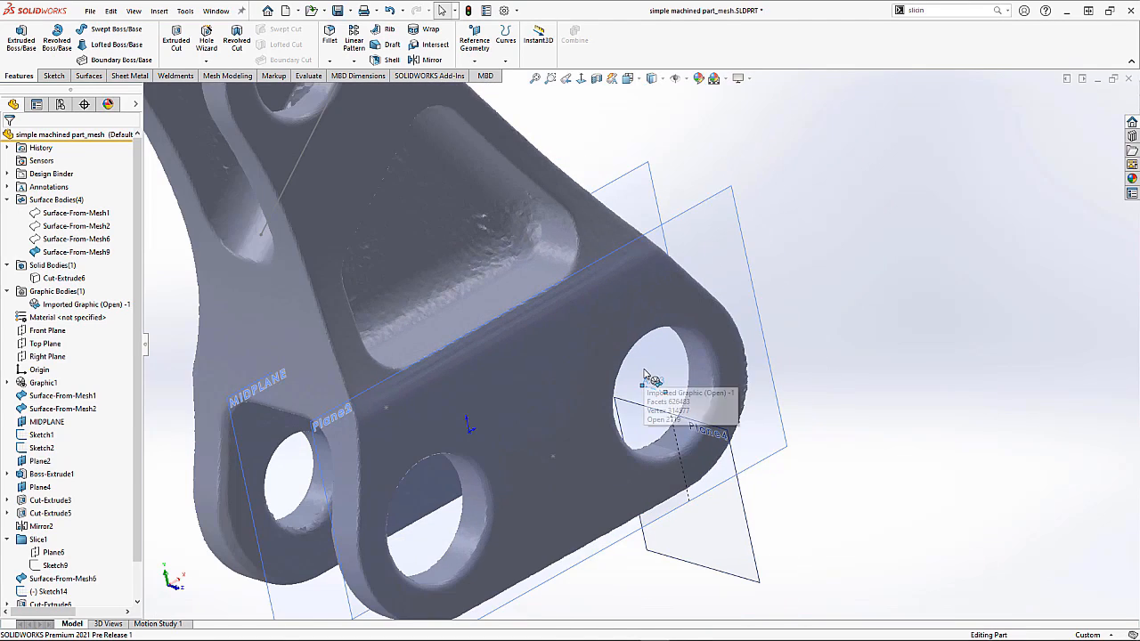
mouse_move(645, 362)
middle_mouse_down()
mouse_move(638, 312)
mouse_move(639, 379)
middle_mouse_up()
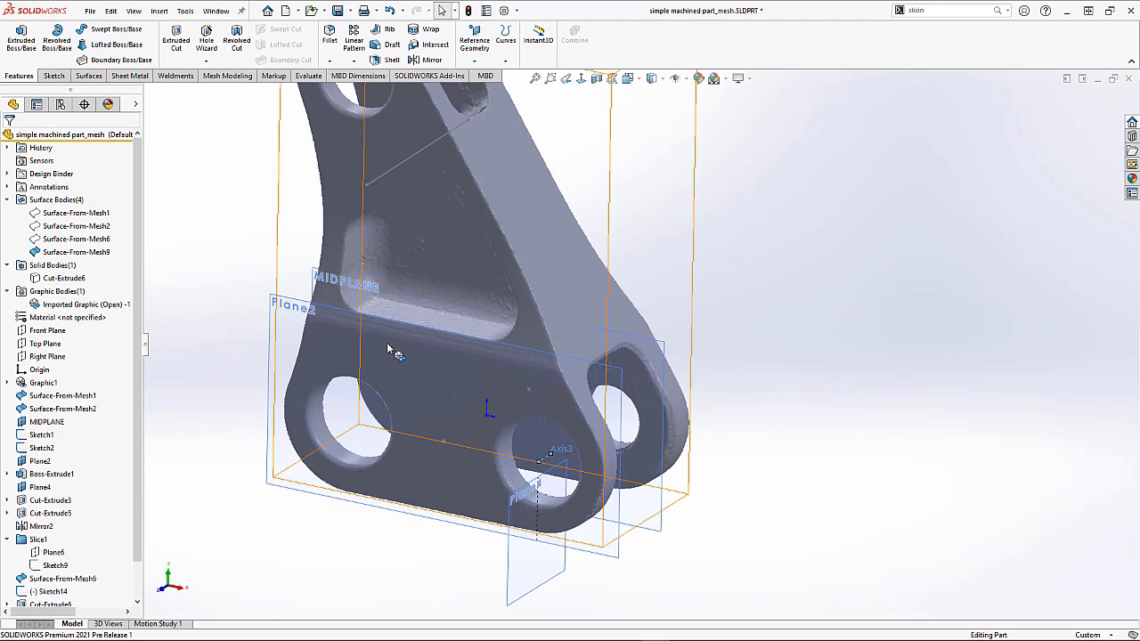
left_click(290, 306)
left_click(334, 265)
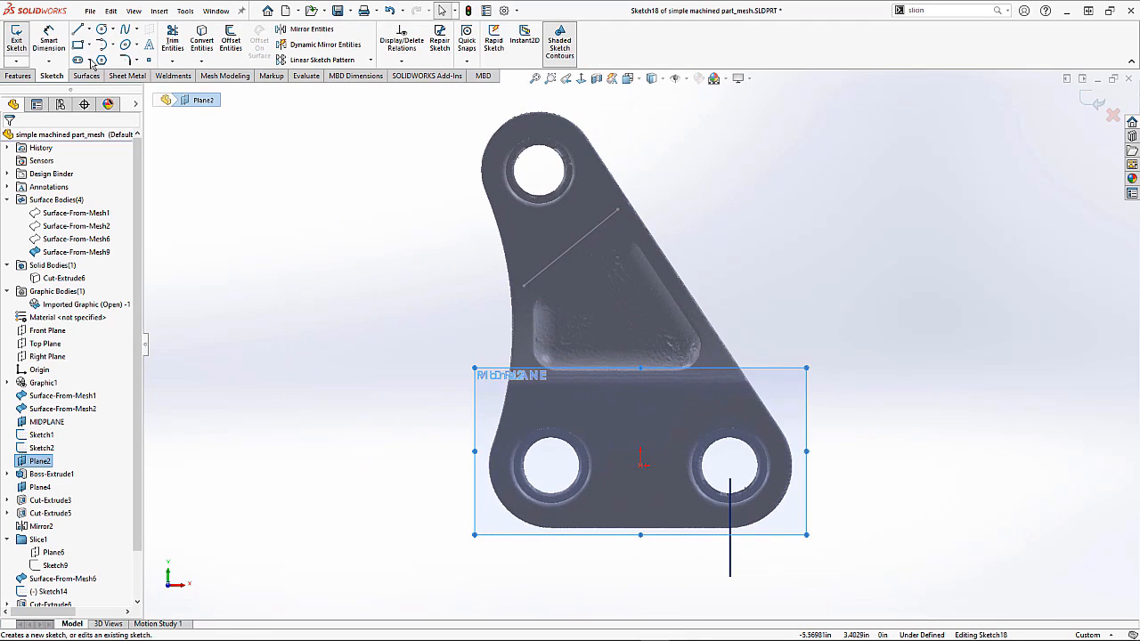
Step: Sketch a circle inside each of the two lower holes
left_click(101, 29)
scroll(534, 512, "down", 3)
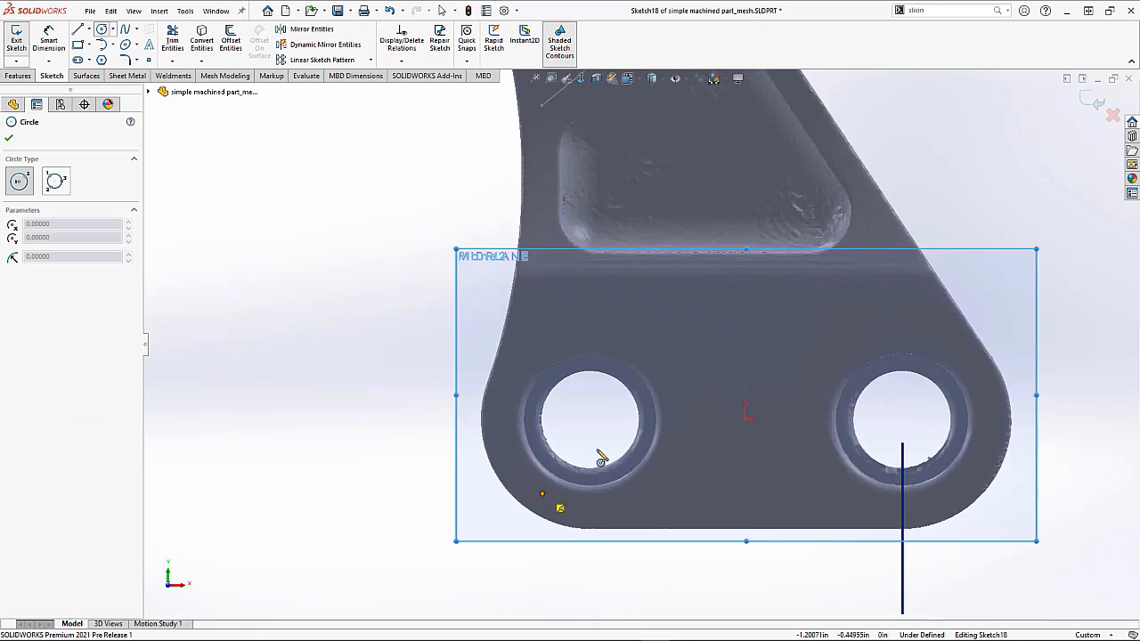
left_click(589, 411)
left_click(603, 438)
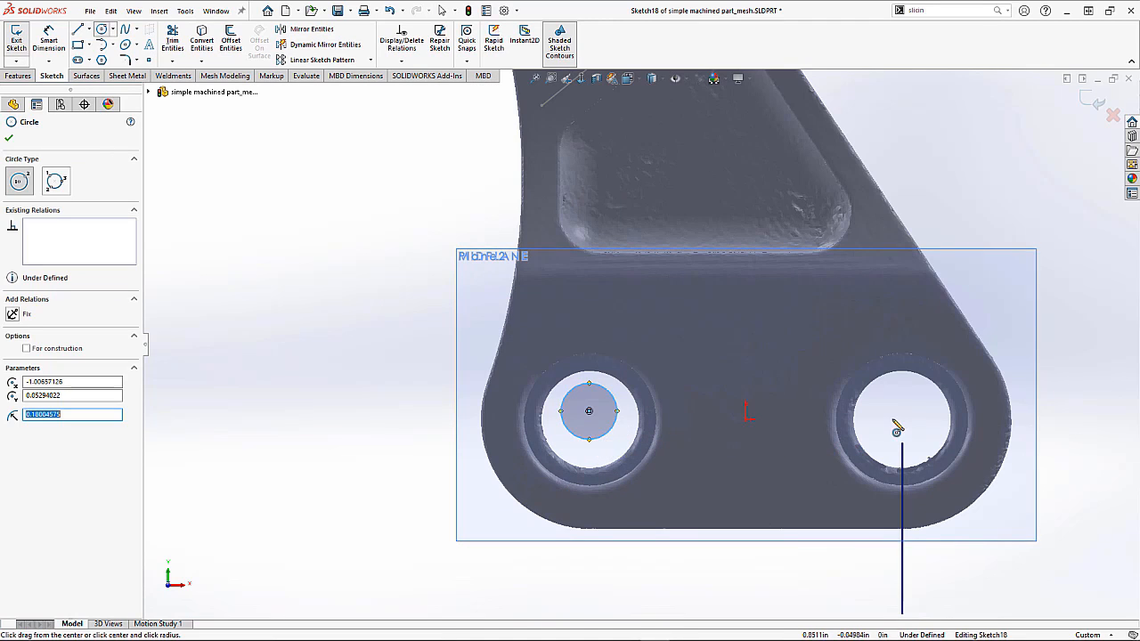
left_click(902, 408)
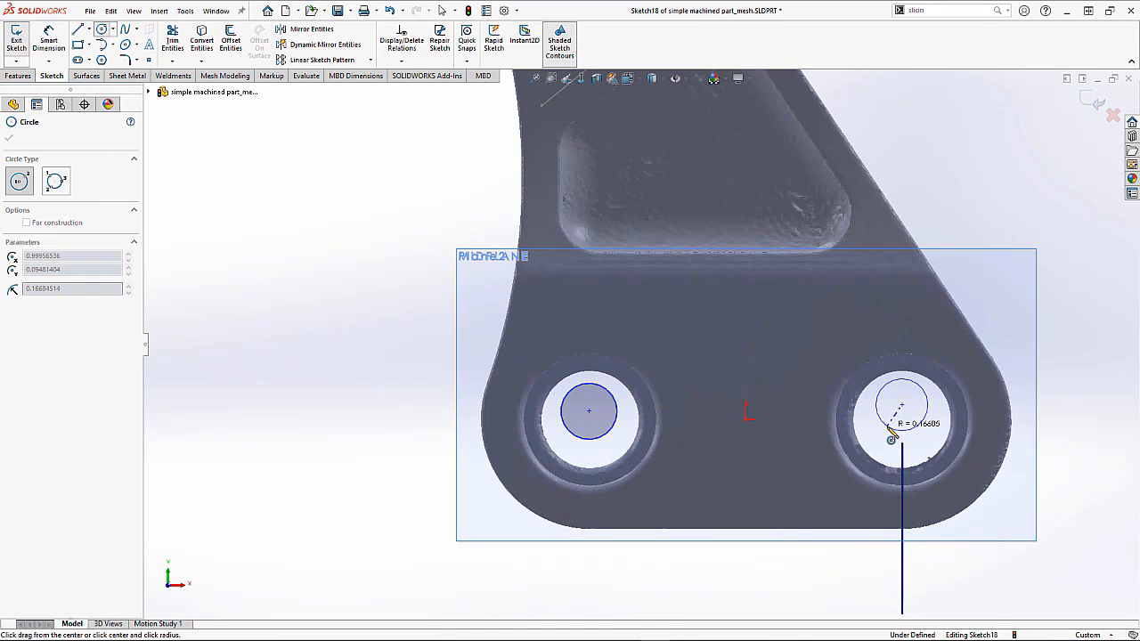
left_click(894, 440)
key("Escape")
Step: Add an Equal relation between the two circles
left_click(894, 438)
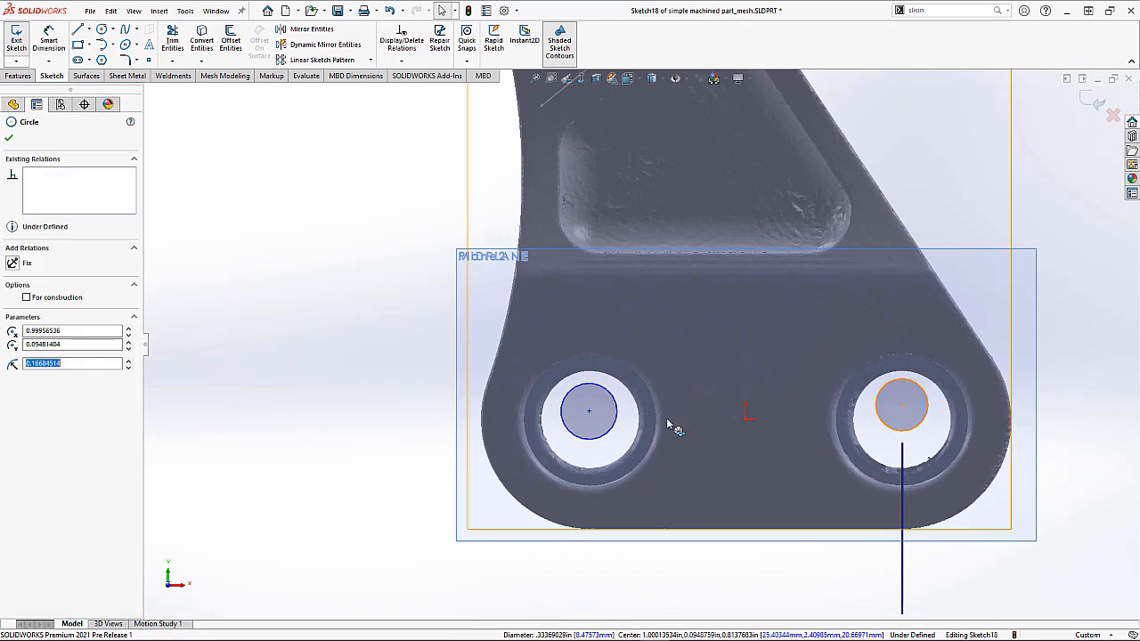
left_click(617, 422, "ctrl")
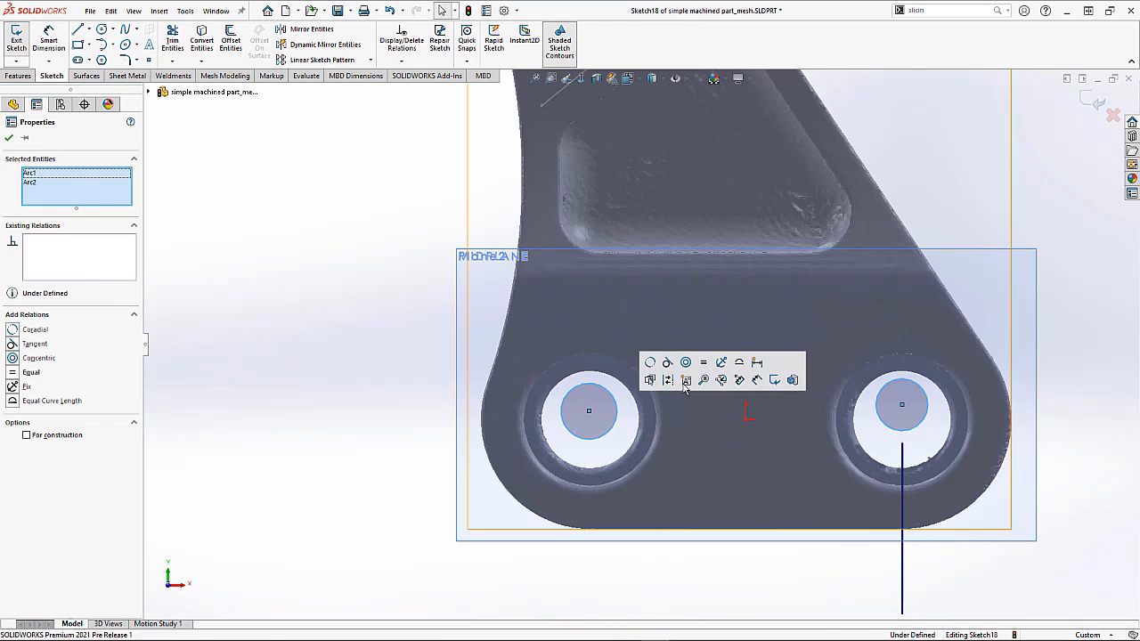
left_click(703, 365)
left_click(385, 316)
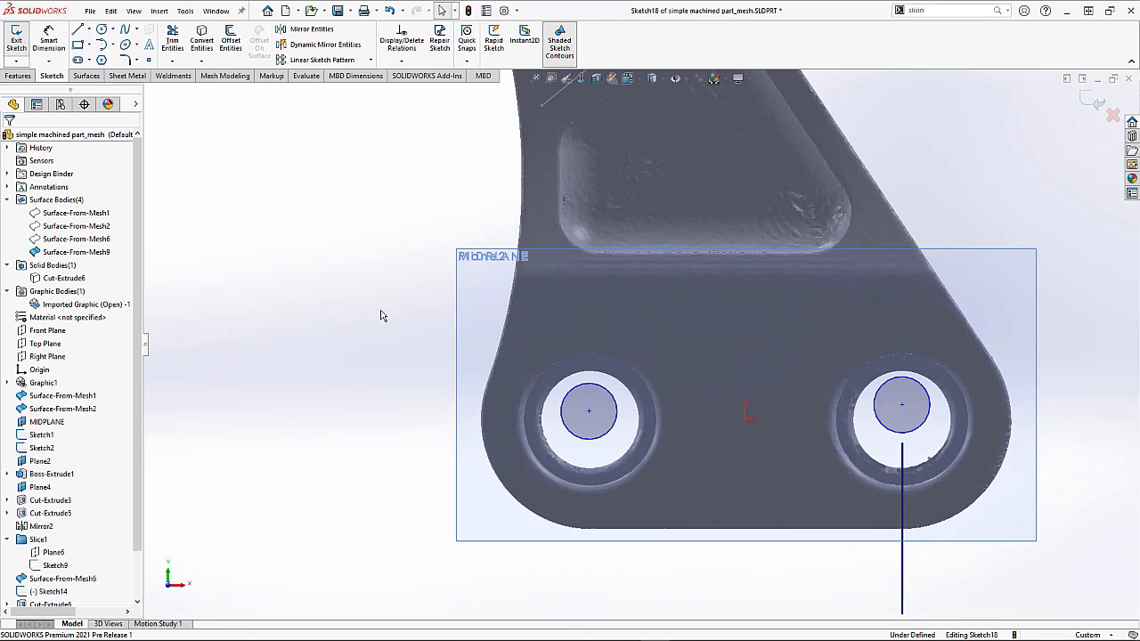
Step: Show the Cut-Extrude6 solid body and hide the imported mesh graphic body
right_click(70, 282)
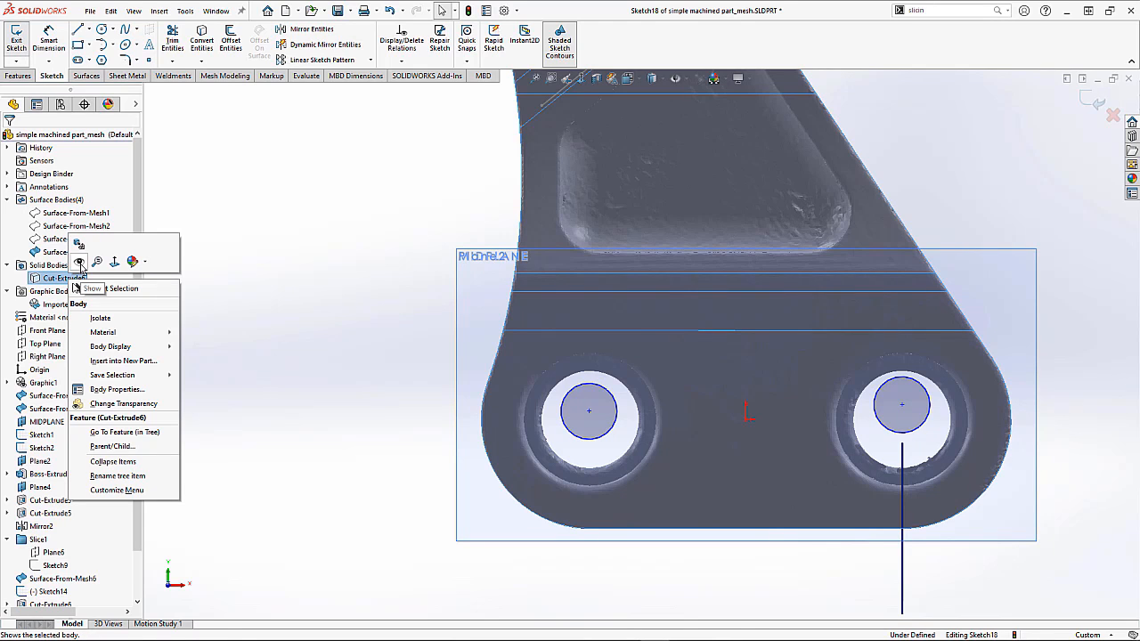
left_click(79, 265)
right_click(69, 306)
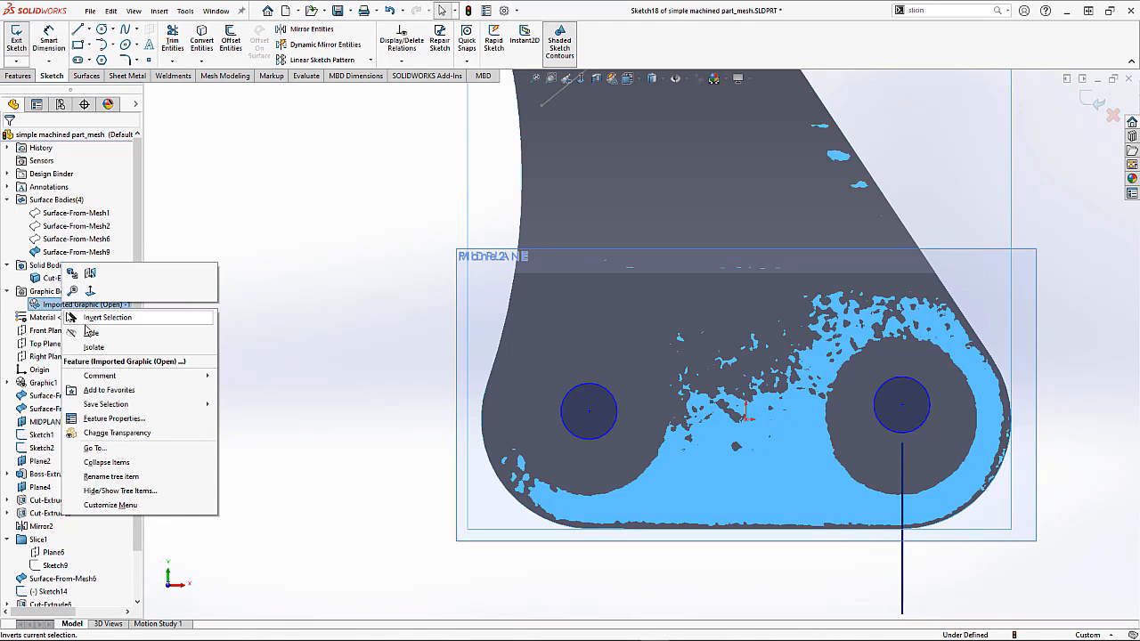
left_click(91, 332)
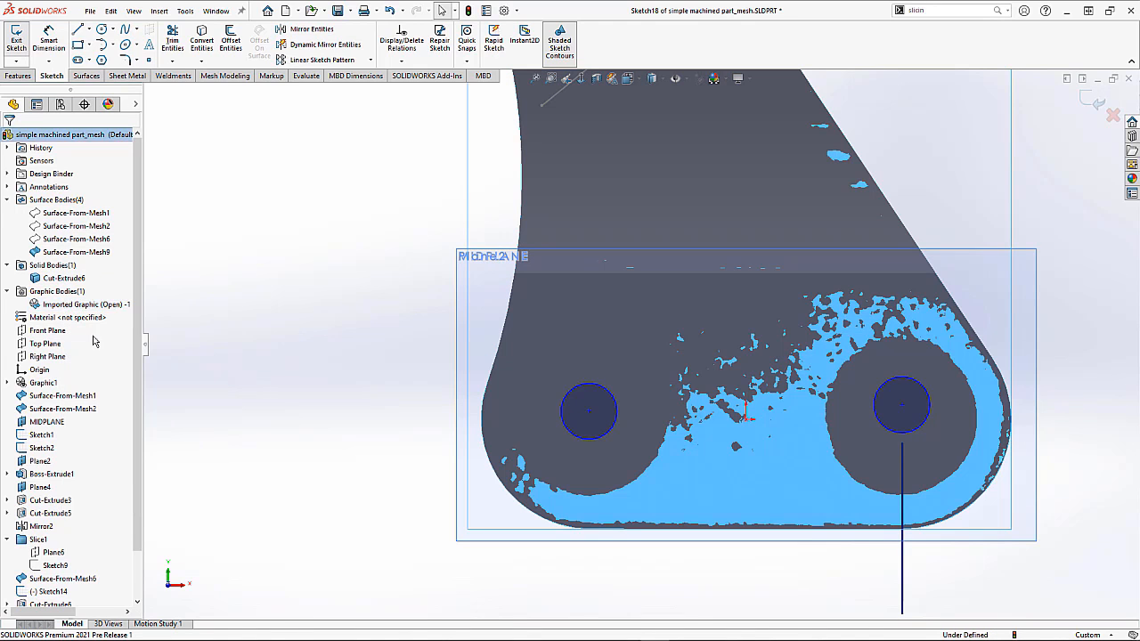
Step: Make each circle concentric with the rounded end edge of the solid body beside it
left_click(567, 431)
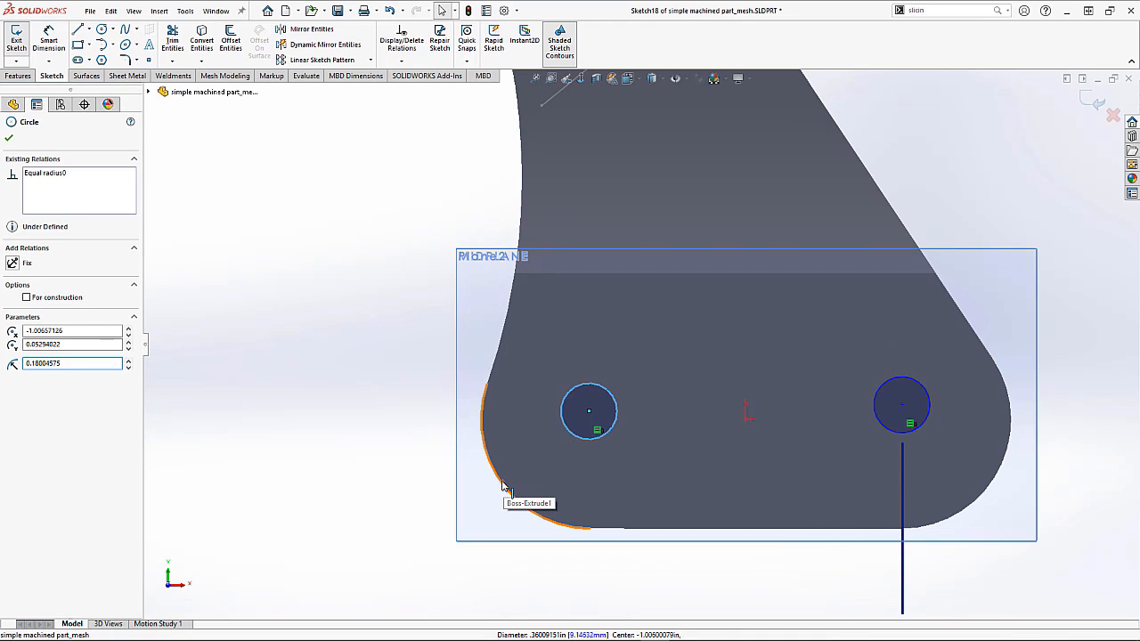
left_click(505, 491, "ctrl")
left_click(572, 429)
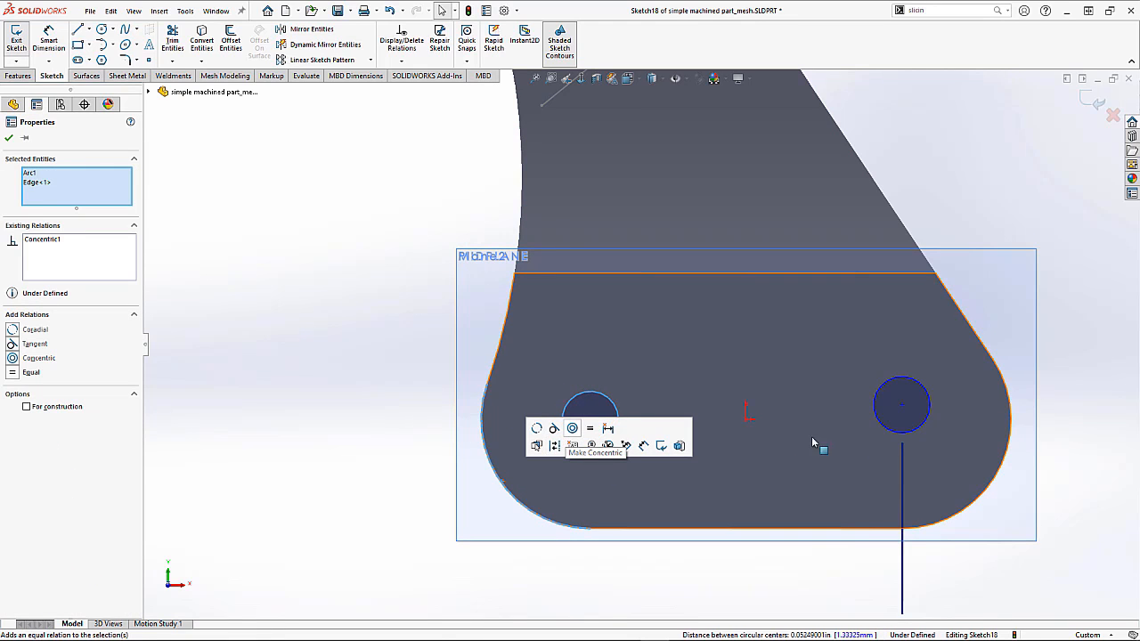
left_click(924, 426)
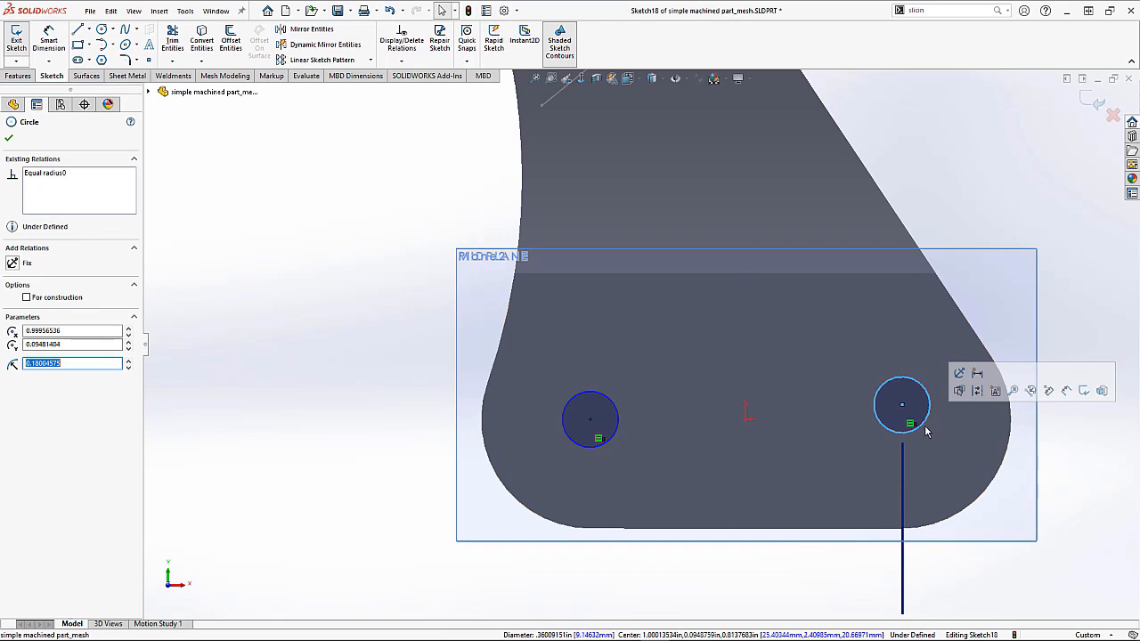
left_click(1003, 470, "ctrl")
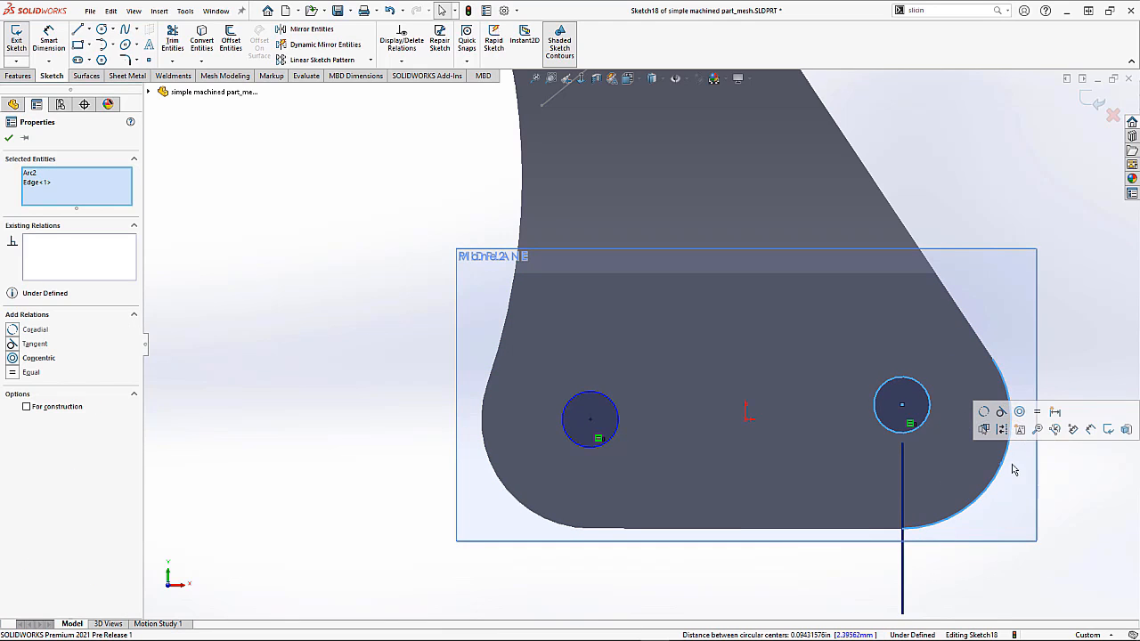
left_click(1019, 411)
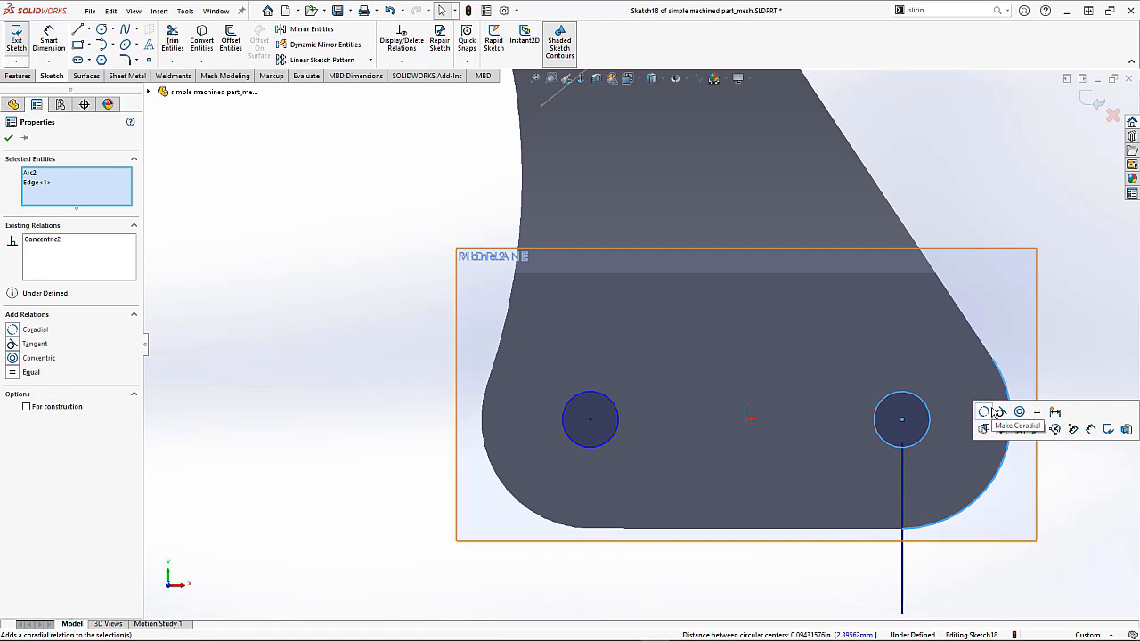
left_click(1001, 168)
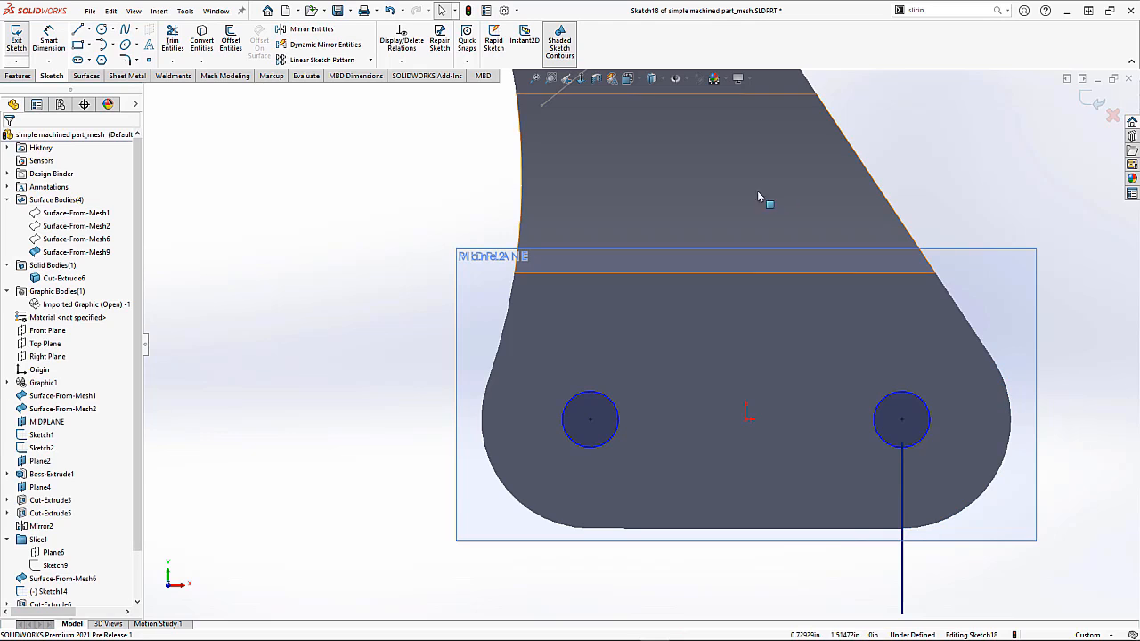
Step: Show the imported mesh graphic body again and hide the Cut-Extrude6 solid body
right_click(61, 304)
left_click(86, 327)
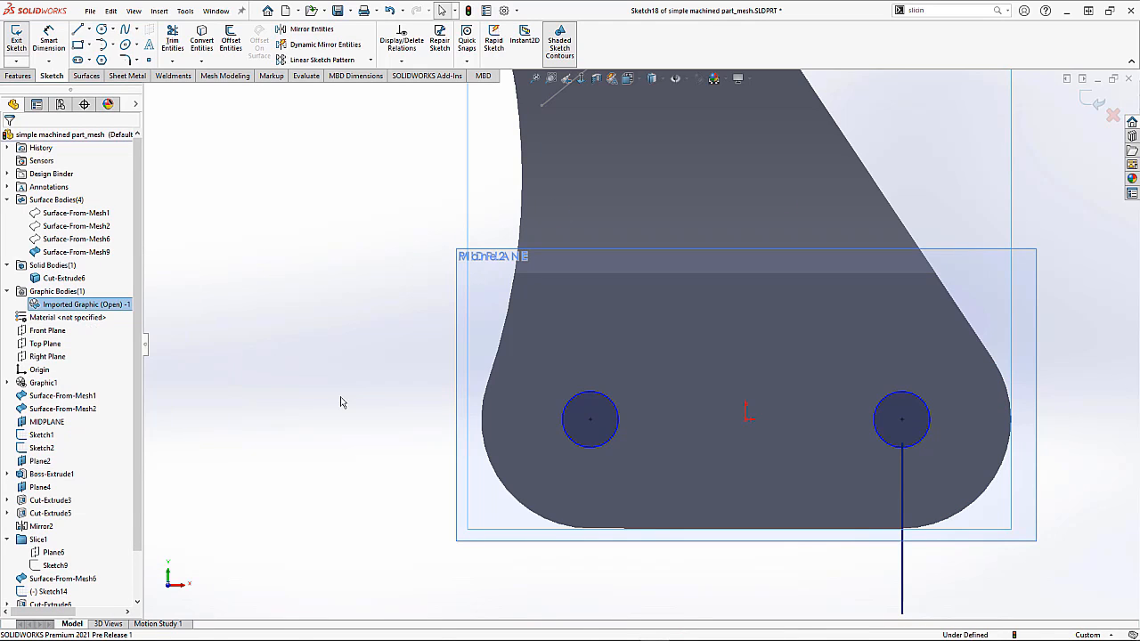
right_click(77, 280)
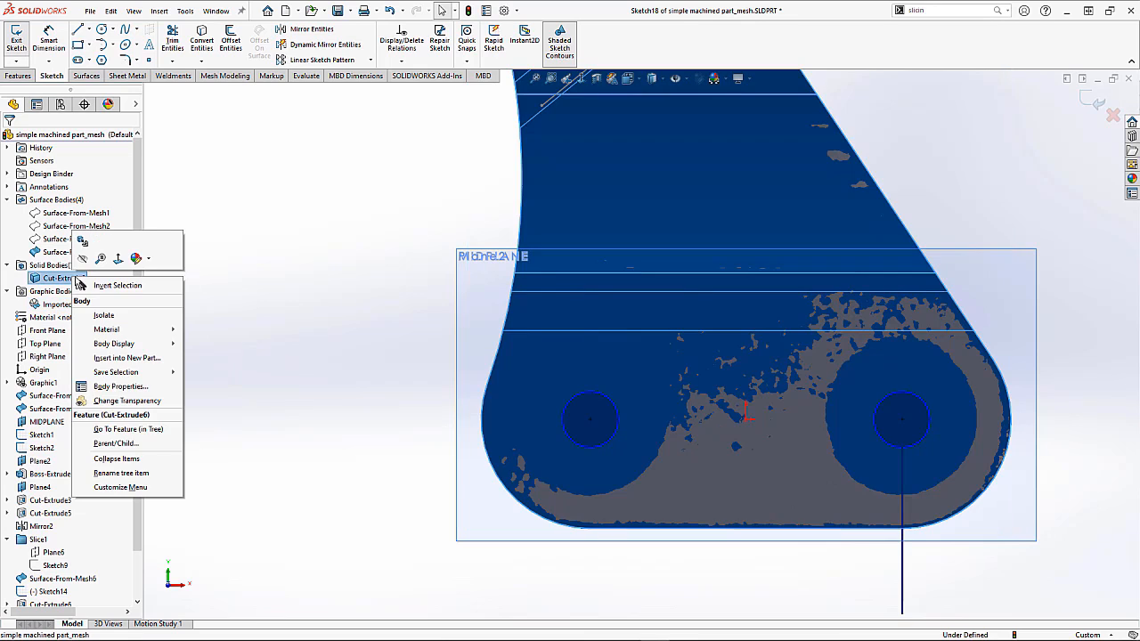
left_click(83, 259)
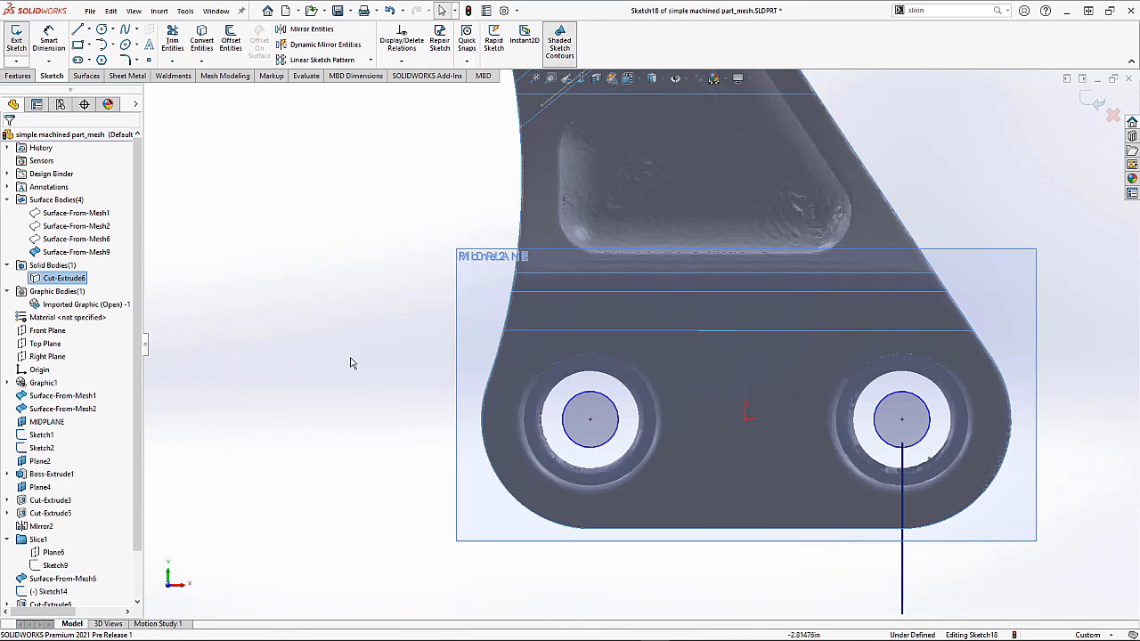
Step: Dimension the right circle's diameter, accepting 0.83864691 in, and exit the sketch
left_click(567, 475)
left_click_drag(567, 475, 564, 484)
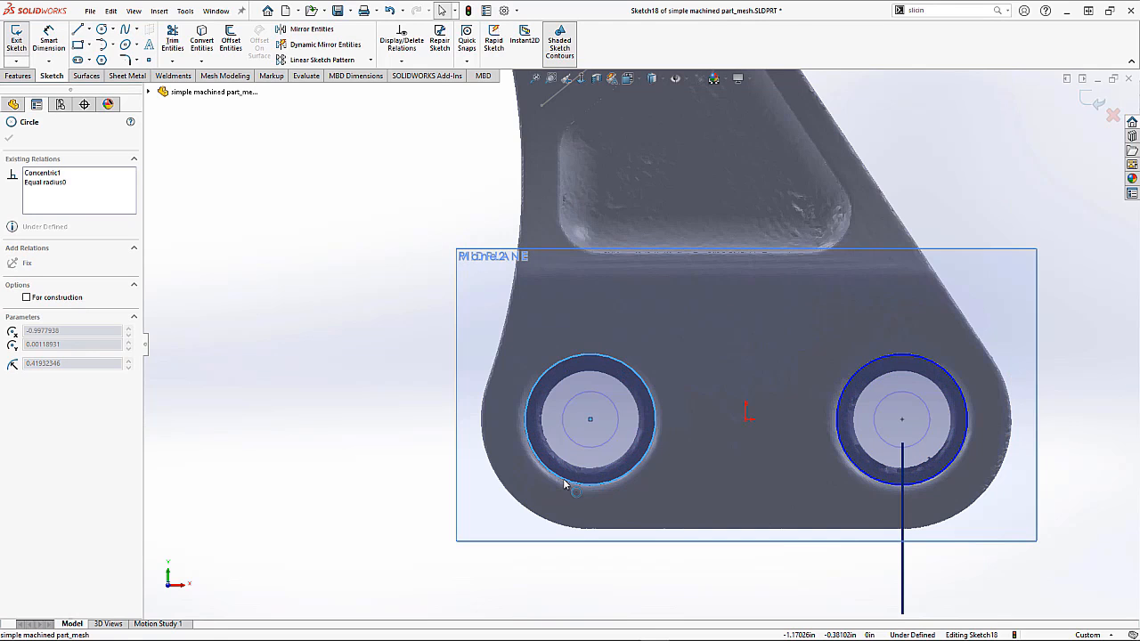
scroll(810, 395, "down", 5)
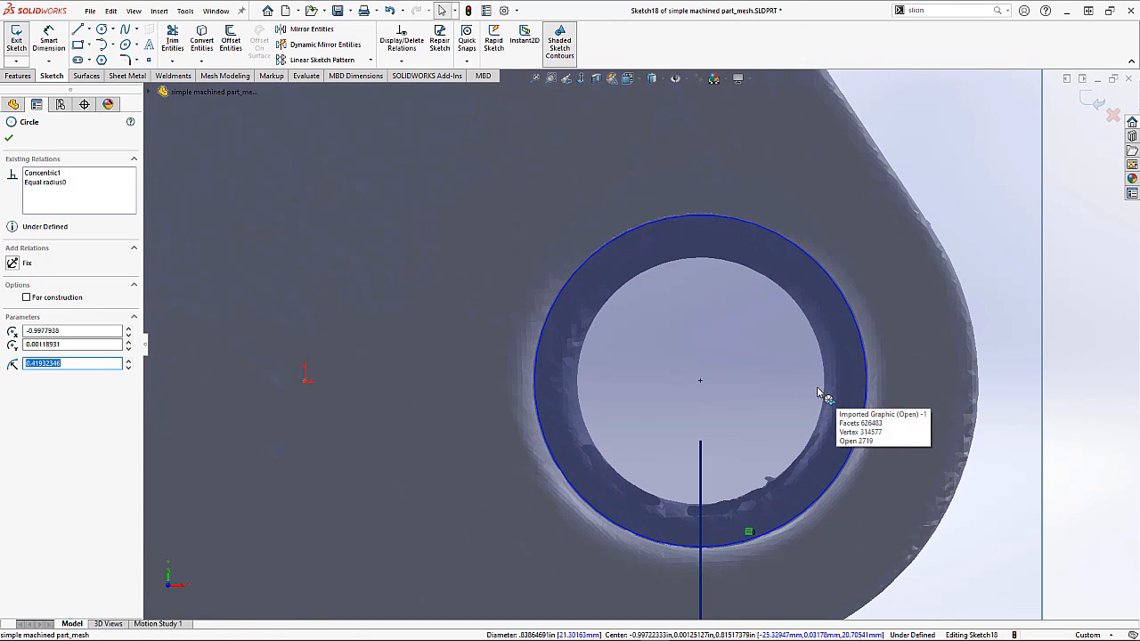
scroll(818, 392, "up", 3)
left_click(971, 360)
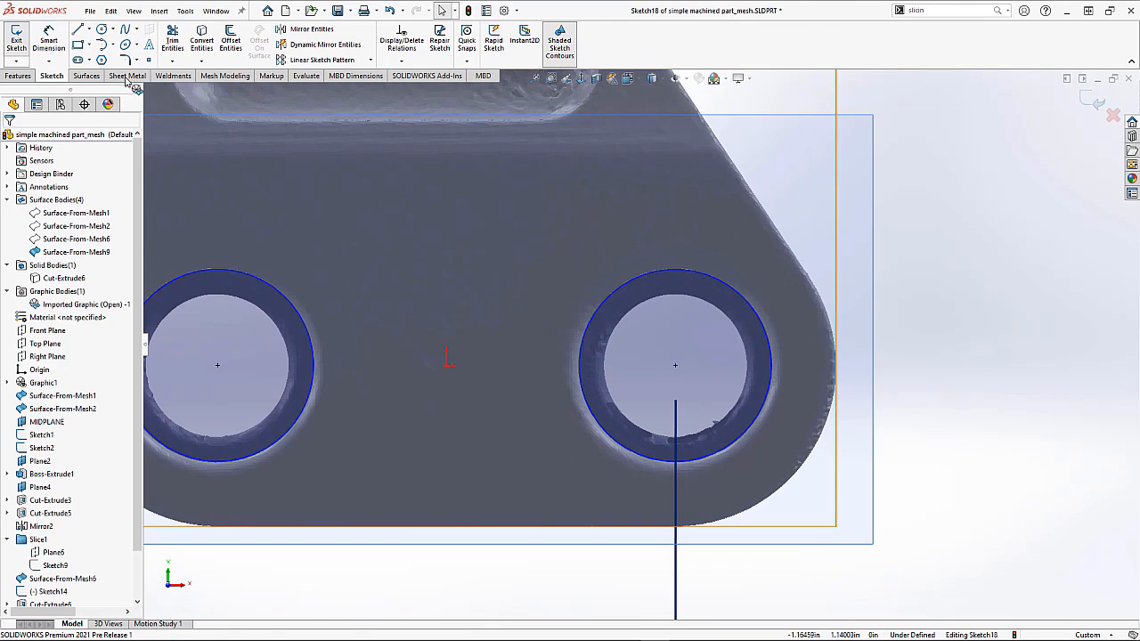
left_click(59, 46)
left_click(739, 290)
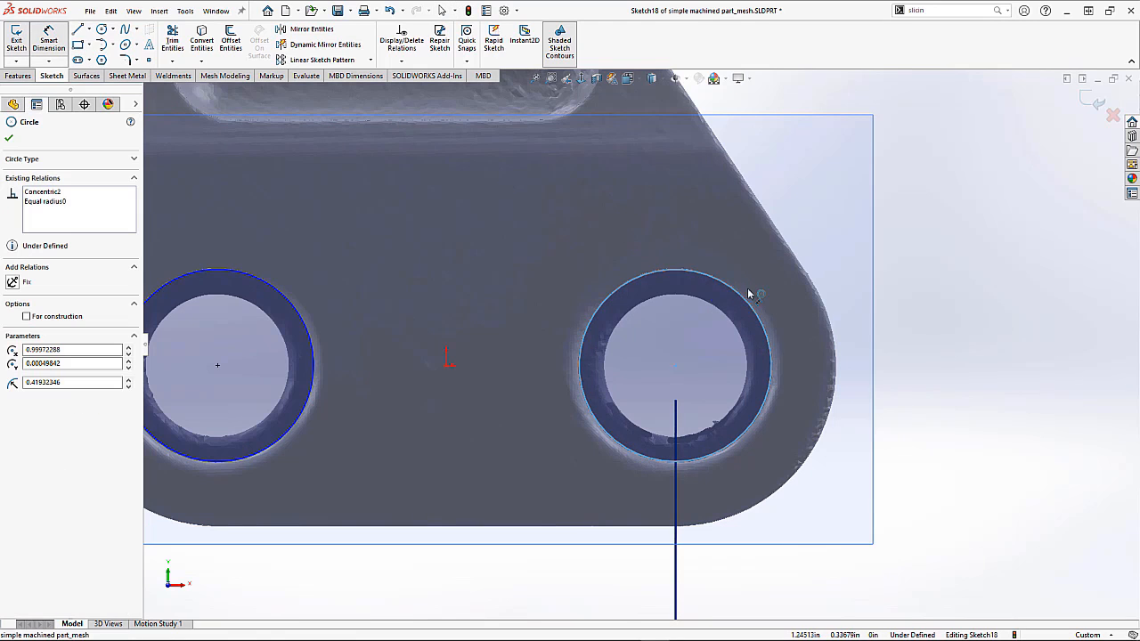
left_click(931, 241)
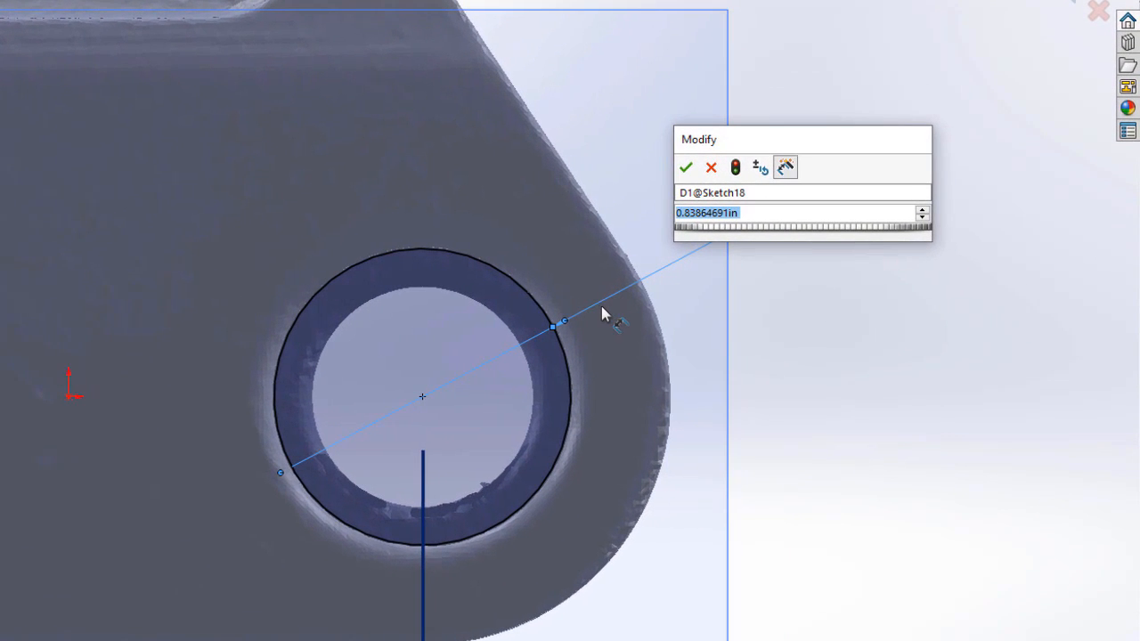
scroll(436, 339, "down", 4)
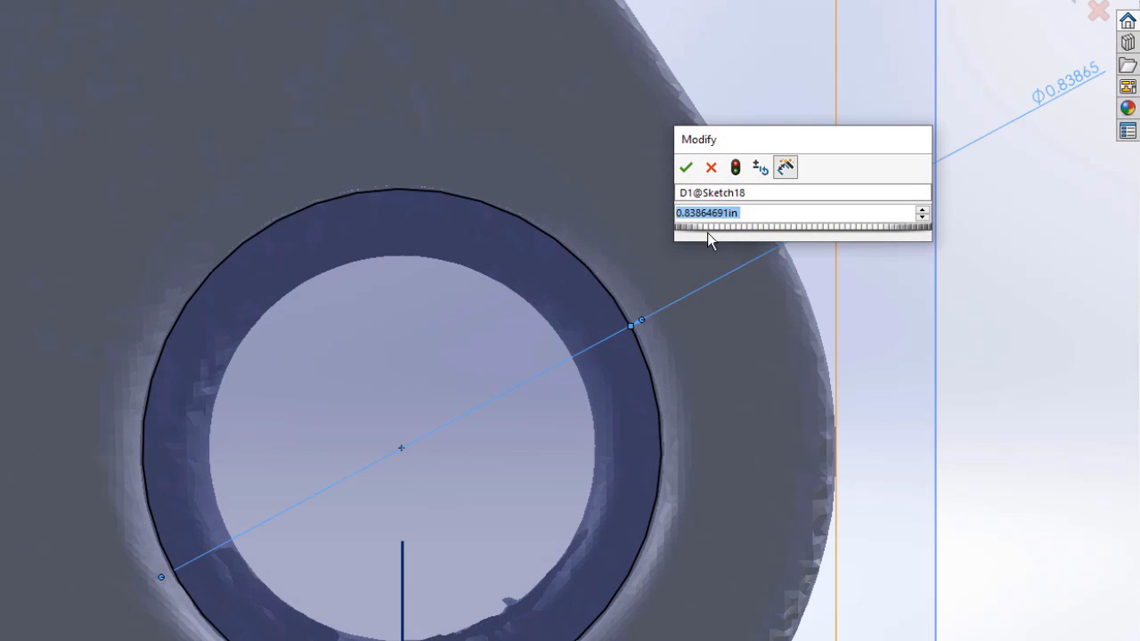
left_click_drag(707, 230, 720, 227)
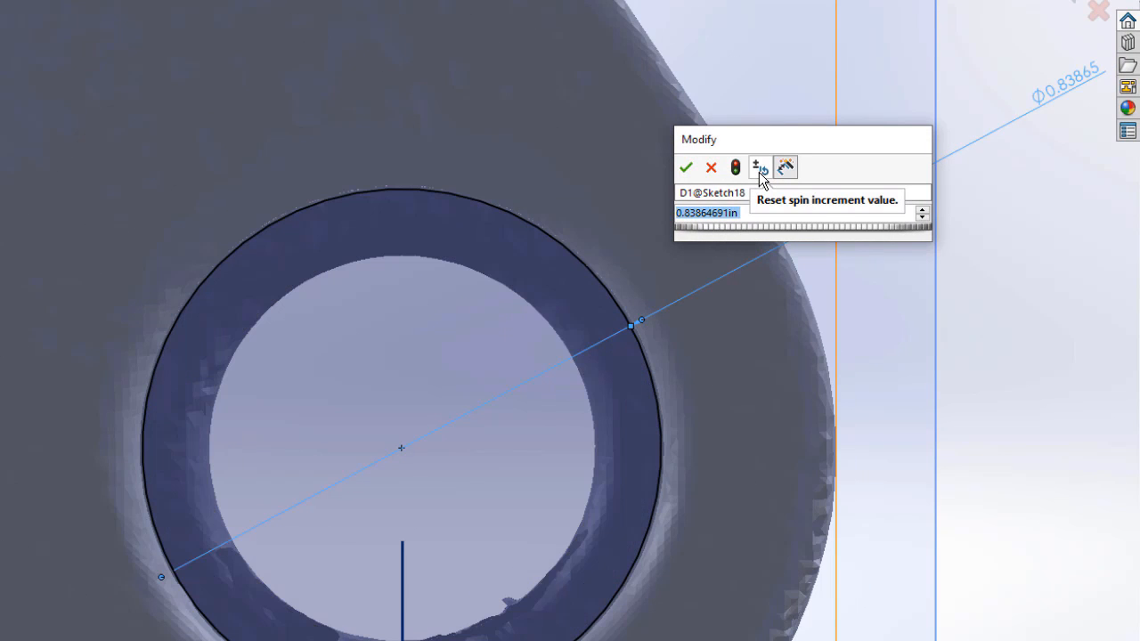
left_click(761, 172)
left_click(771, 172)
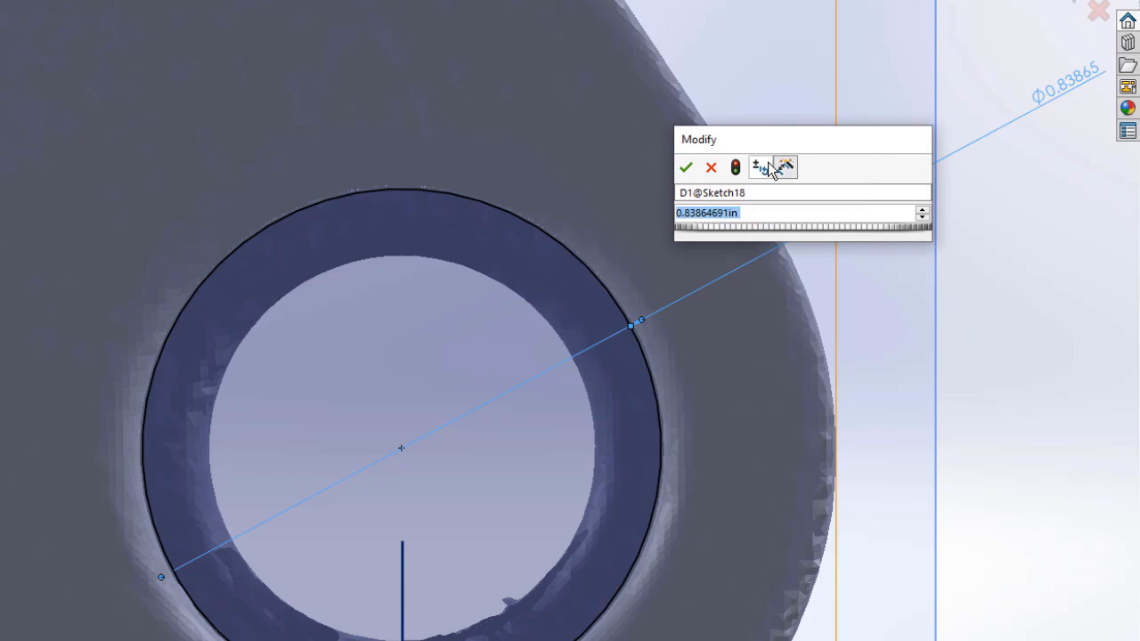
left_click_drag(738, 224, 736, 229)
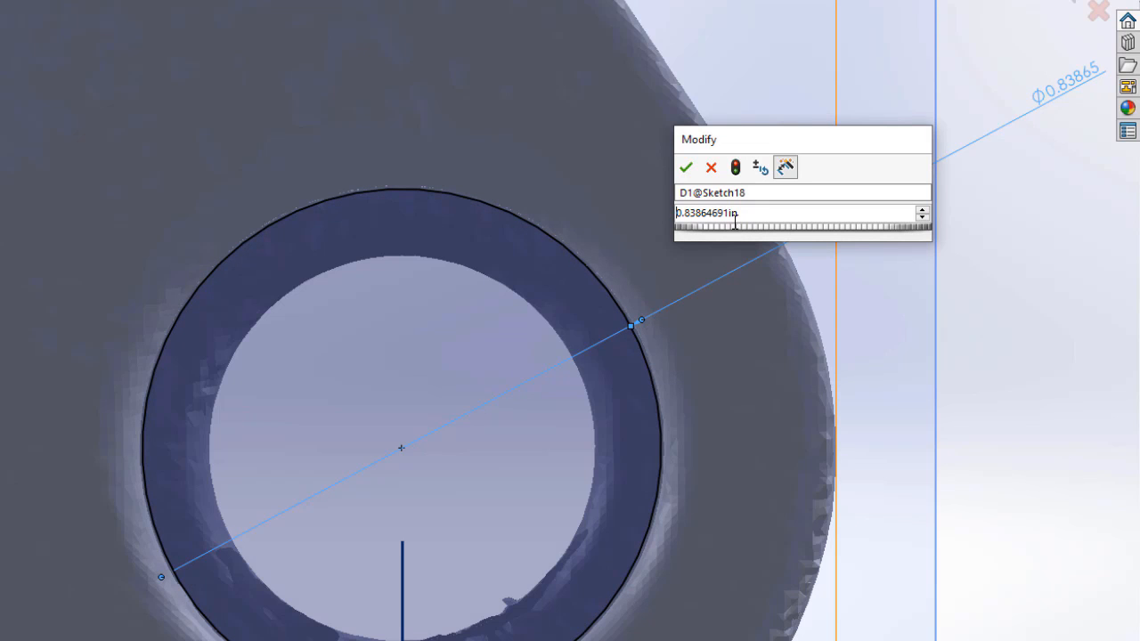
middle_click_drag(586, 351, 631, 433)
scroll(631, 424, "up", 5)
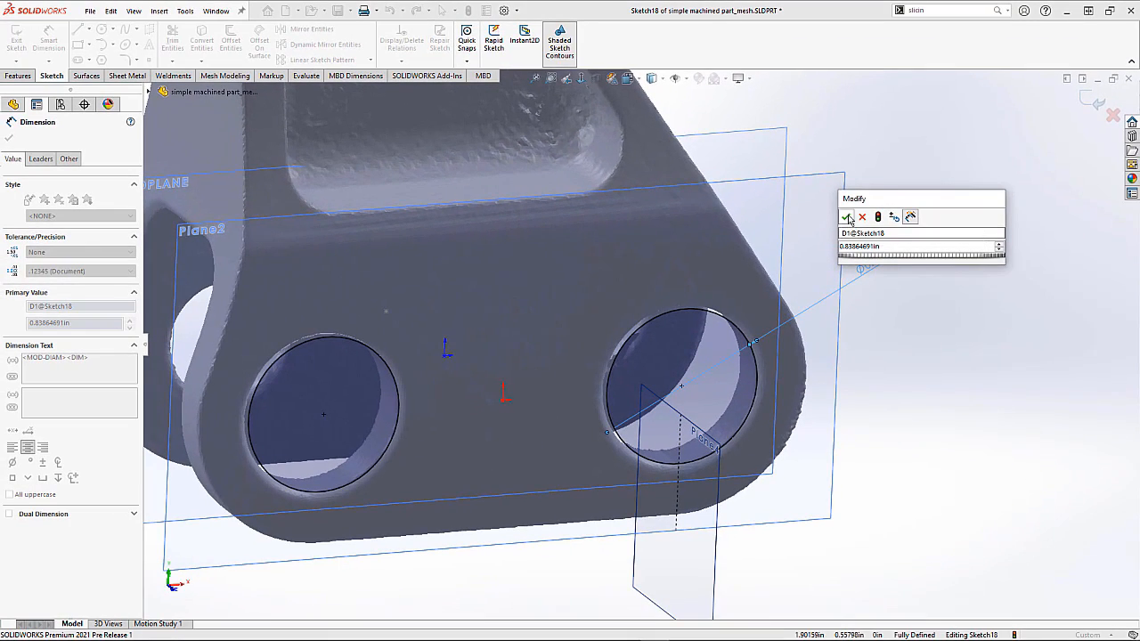
left_click(846, 216)
left_click(896, 195)
left_click(1095, 103)
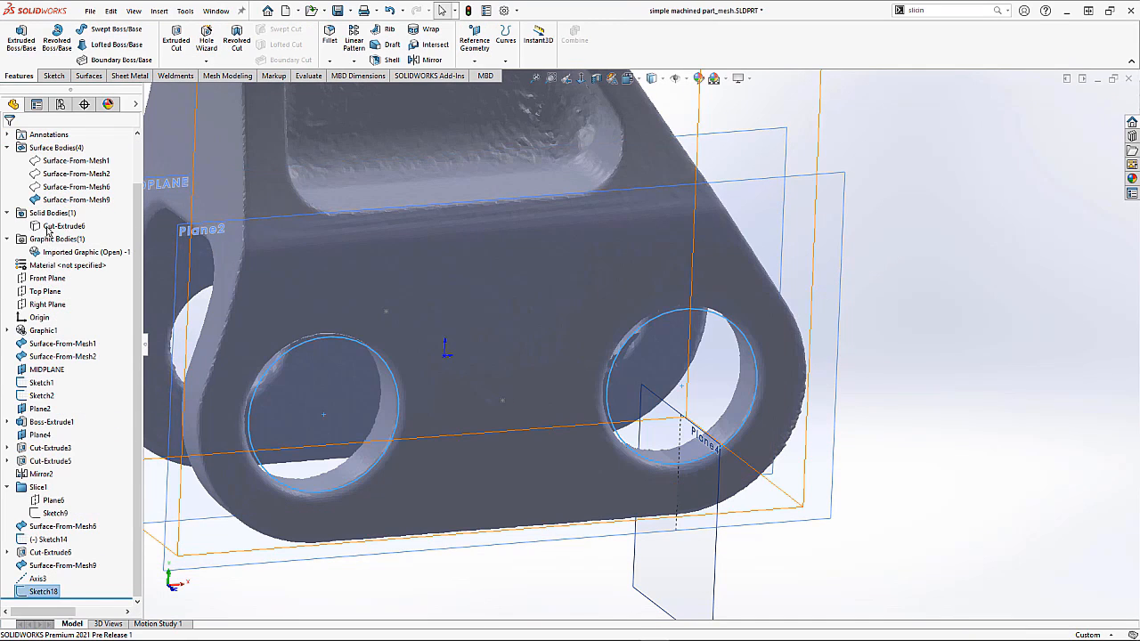
Step: Show the Cut-Extrude6 solid body and hide the imported mesh graphic body
right_click(52, 225)
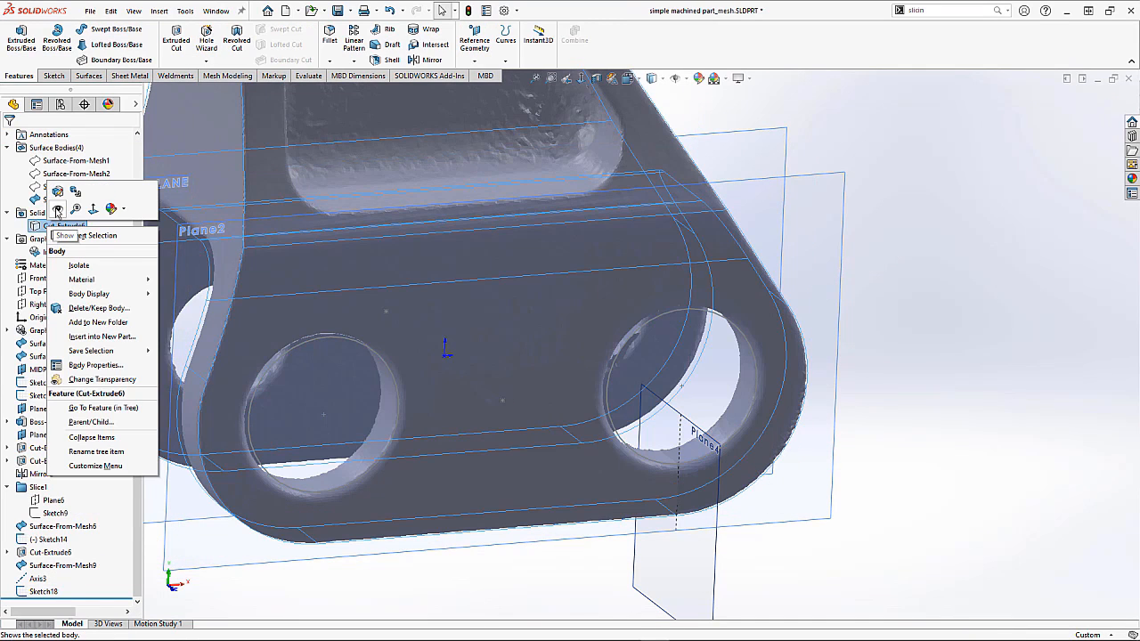
left_click(56, 210)
right_click(60, 252)
left_click(82, 263)
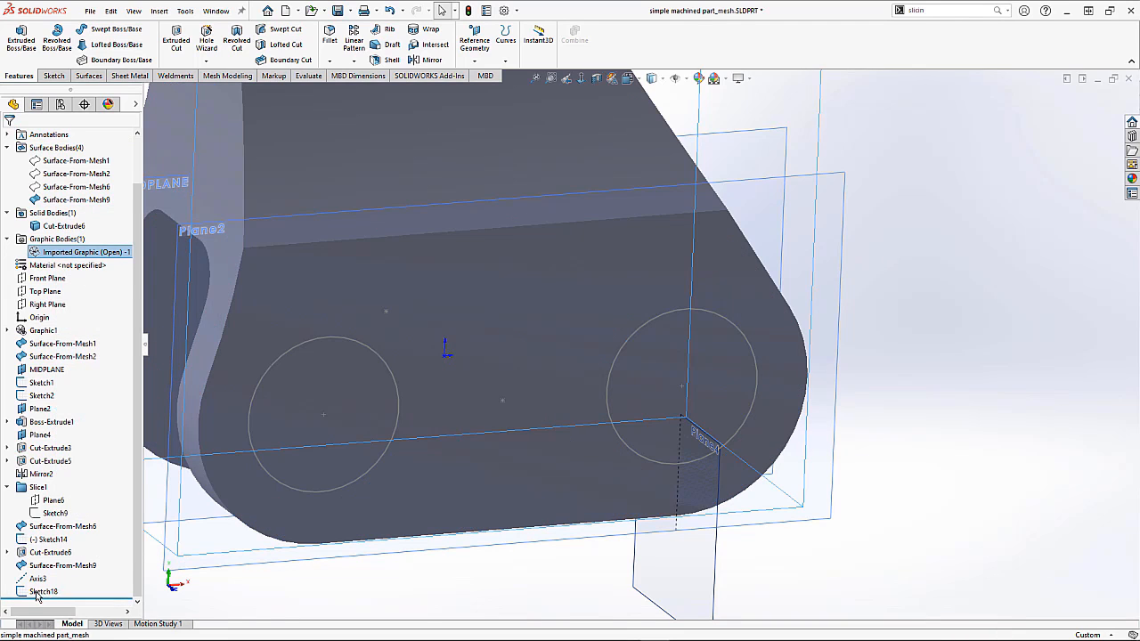
Step: Cut-extrude Sketch18's two circles Up To Next through the solid body
left_click(39, 591)
left_click(183, 42)
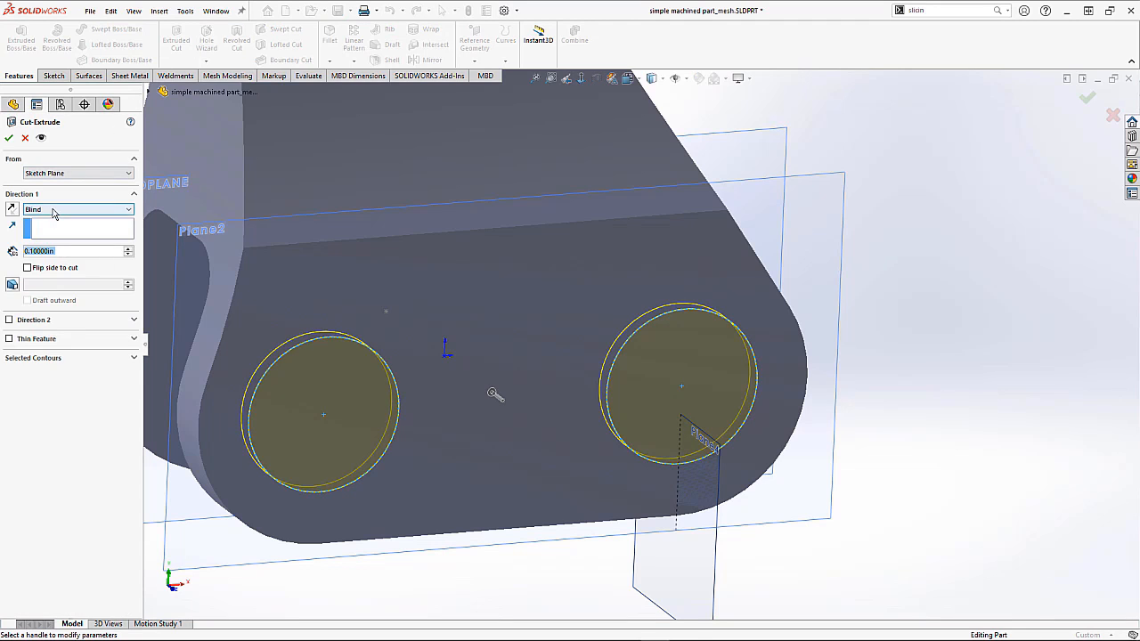
left_click(53, 212)
left_click(50, 242)
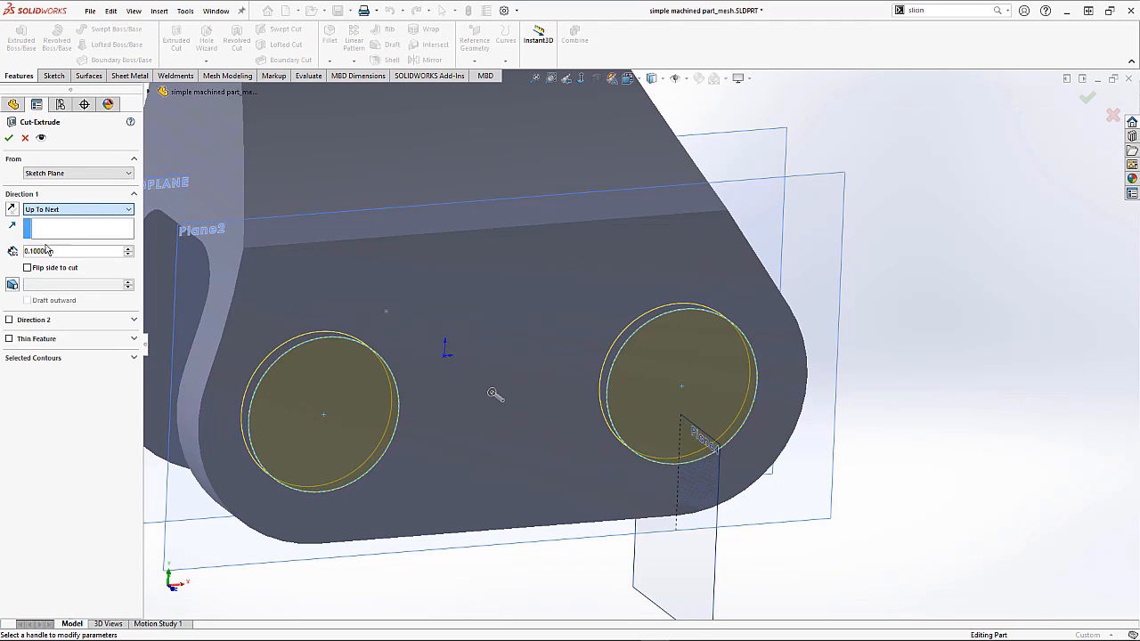
left_click(9, 139)
middle_click_drag(381, 320, 623, 375)
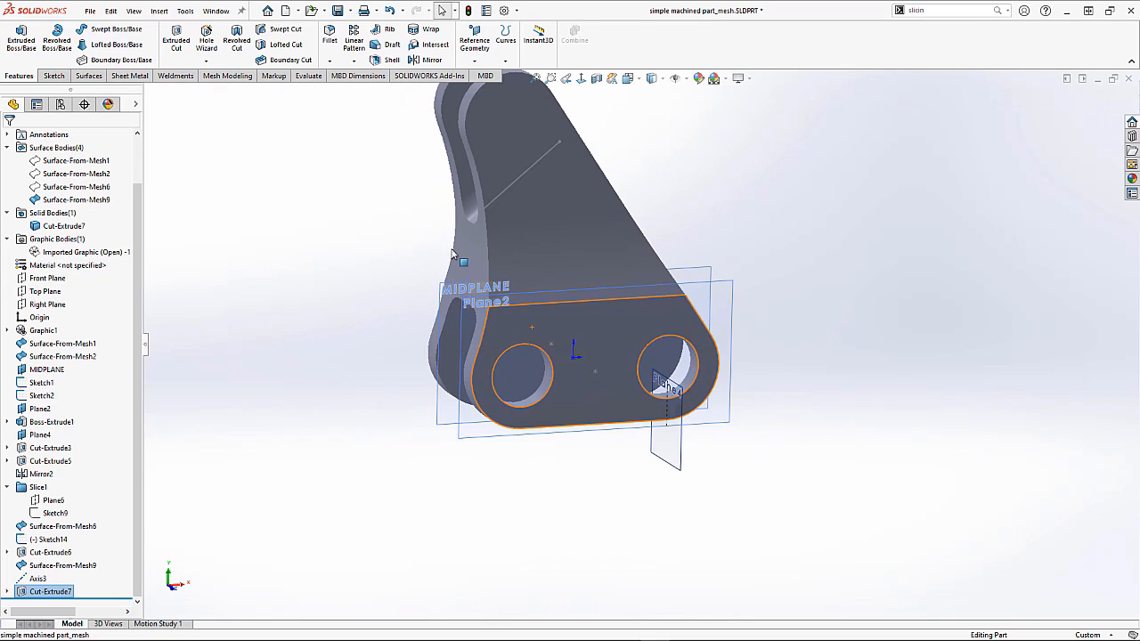
Step: Hide the Cut-Extrude7 solid body and show the imported mesh graphic body again
key("ctrl+7")
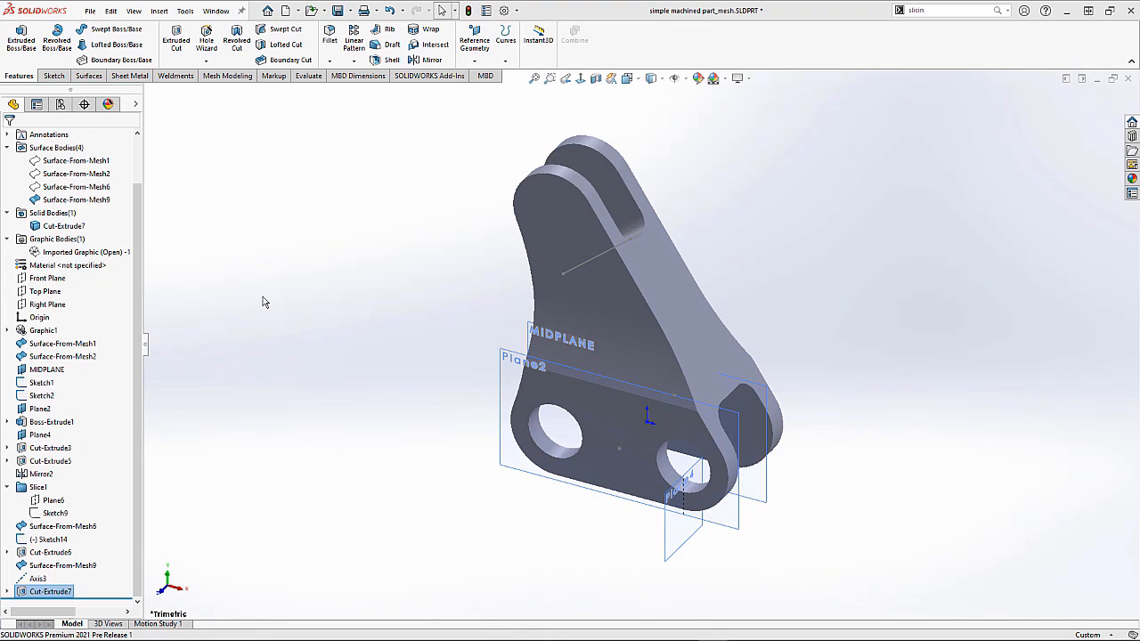
right_click(75, 230)
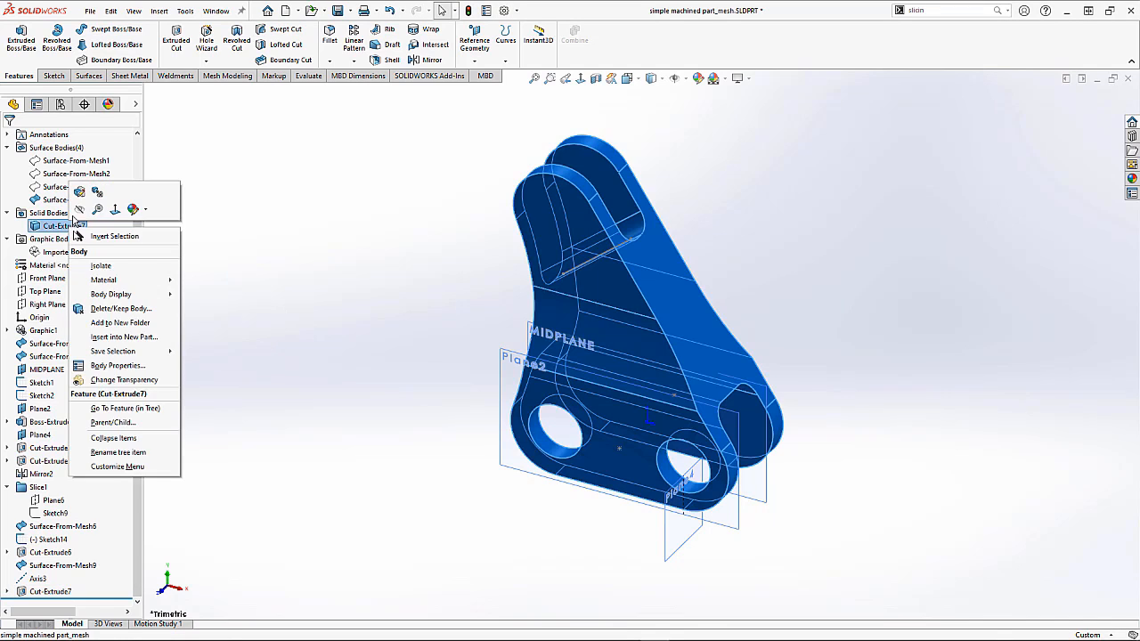
left_click(79, 210)
right_click(46, 251)
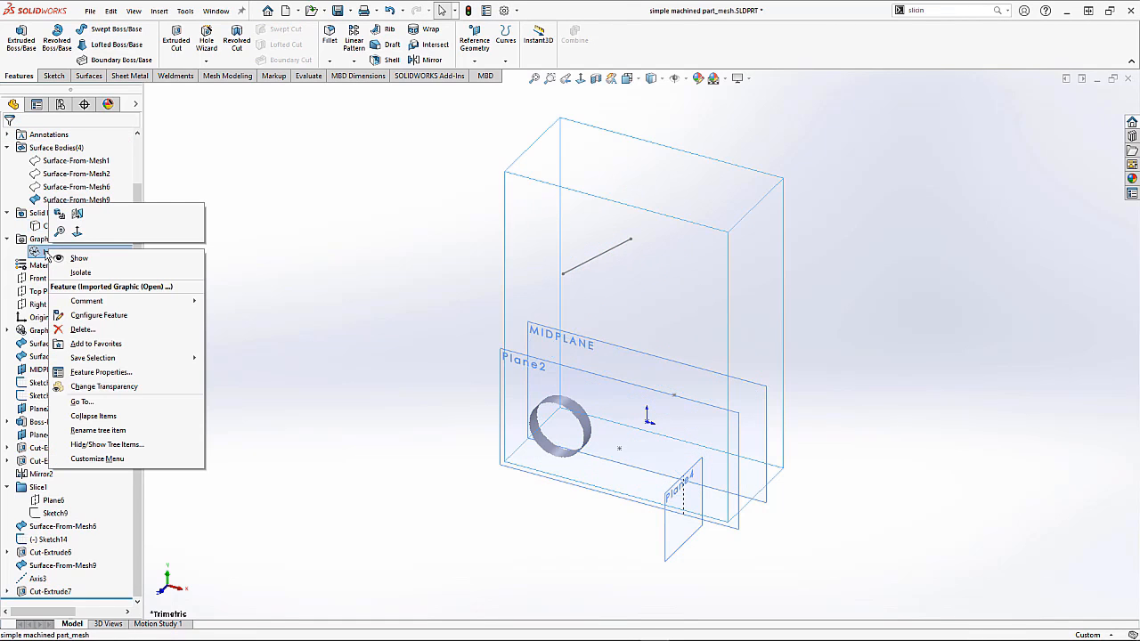
left_click(67, 258)
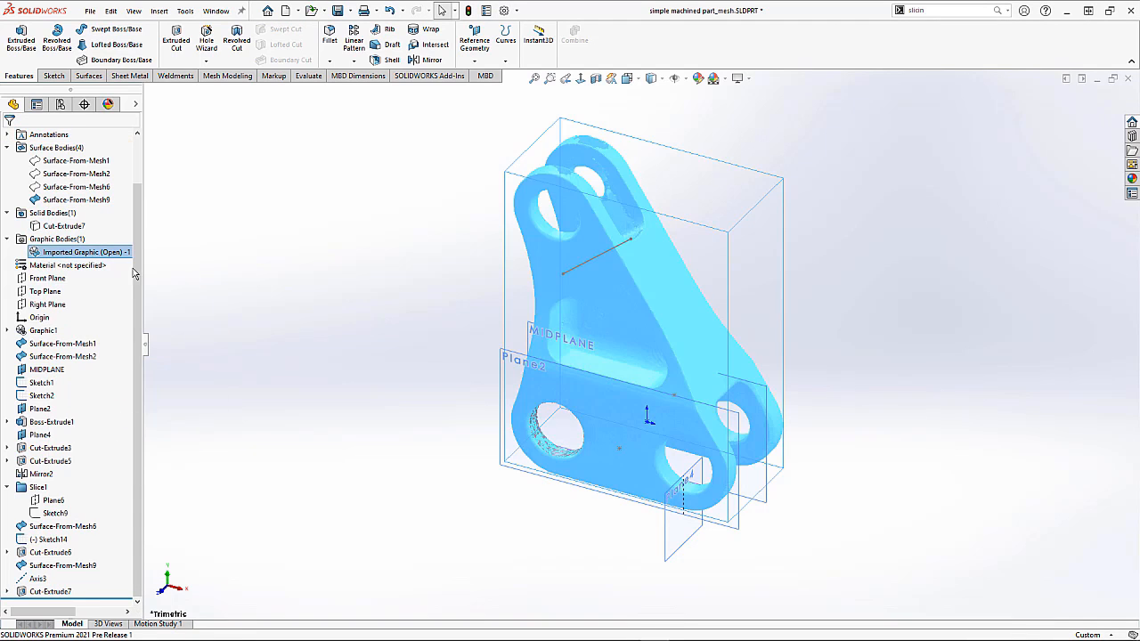
Step: Create a planar Surface From Mesh by paint-selecting facets on the pocket floor and calculating the fit
scroll(597, 389, "down", 3)
scroll(624, 396, "down", 4)
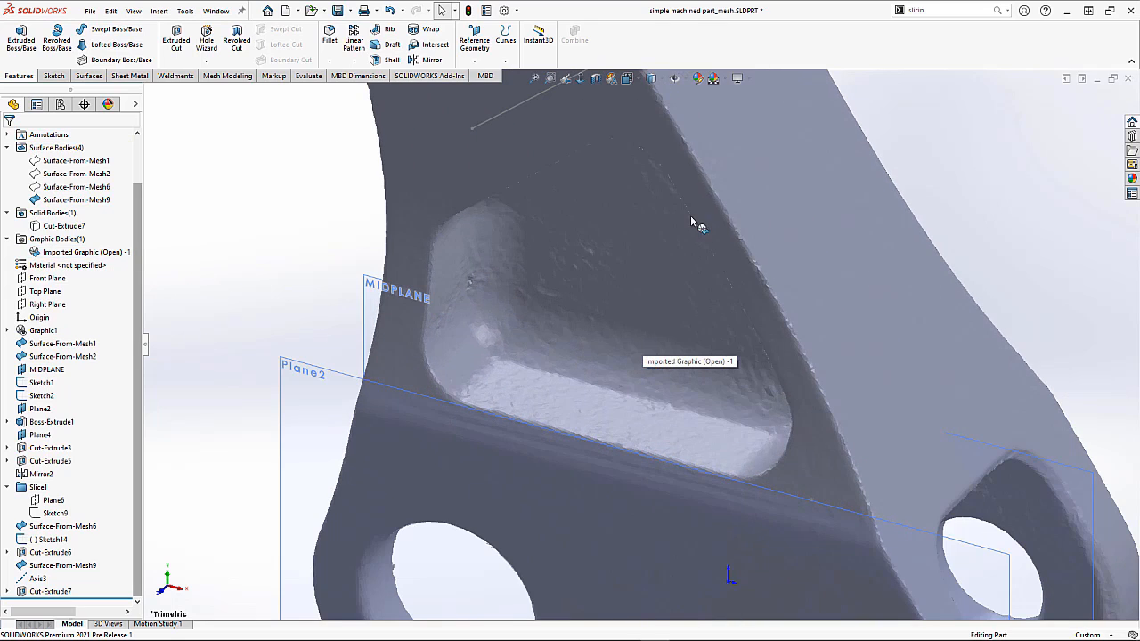
mouse_move(670, 190)
middle_mouse_down()
mouse_move(704, 166)
mouse_move(662, 189)
middle_mouse_up()
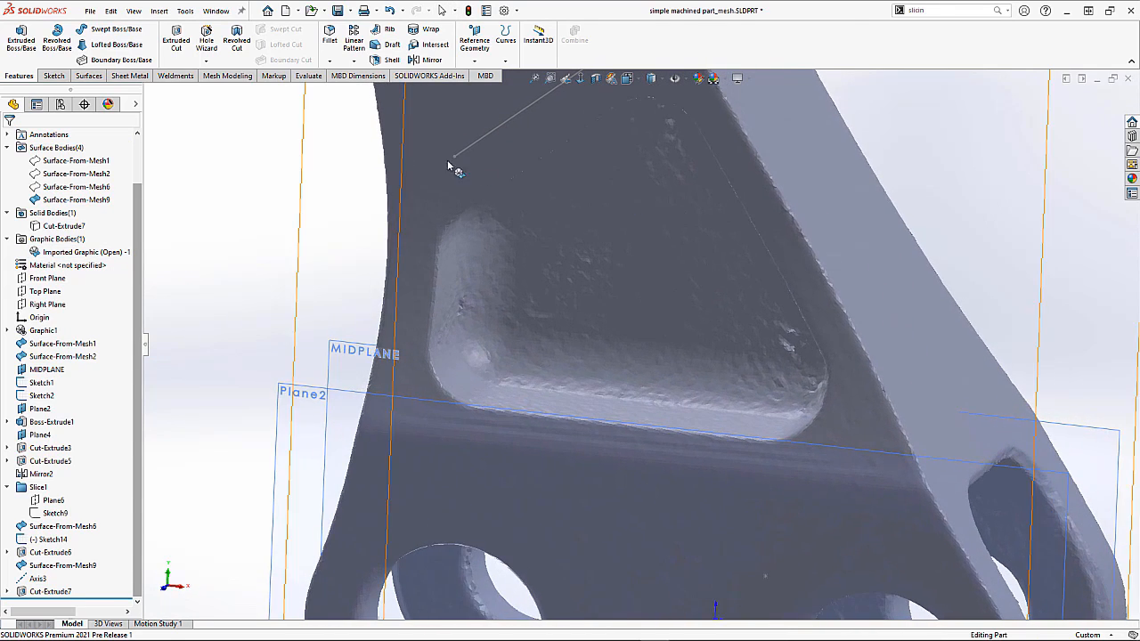
left_click(234, 76)
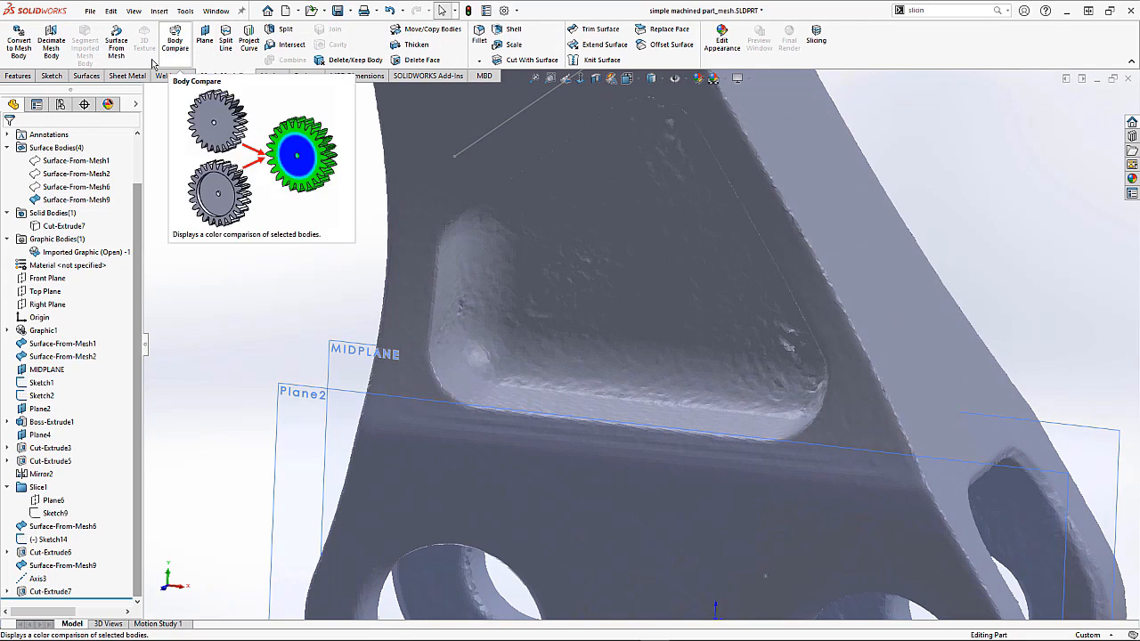
left_click(117, 48)
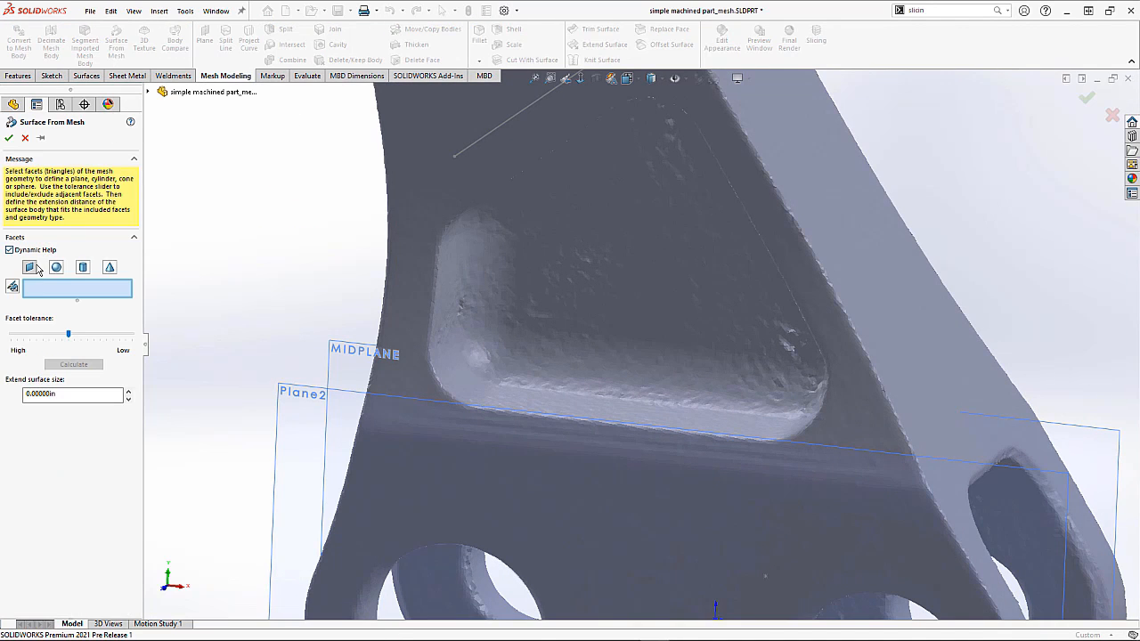
right_click(196, 283)
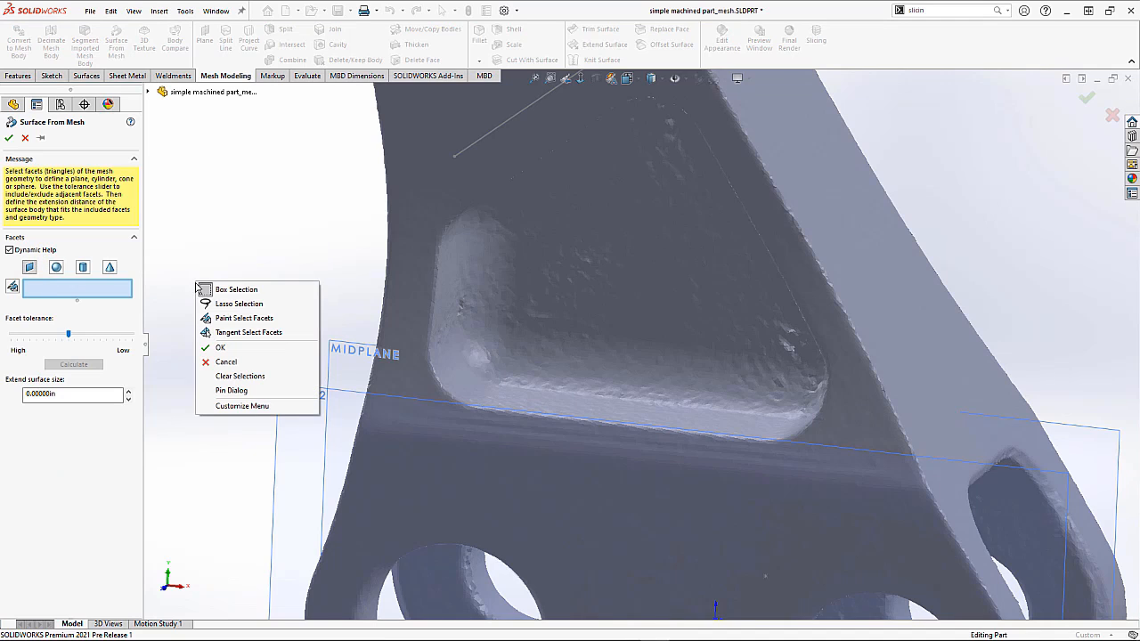
left_click(233, 318)
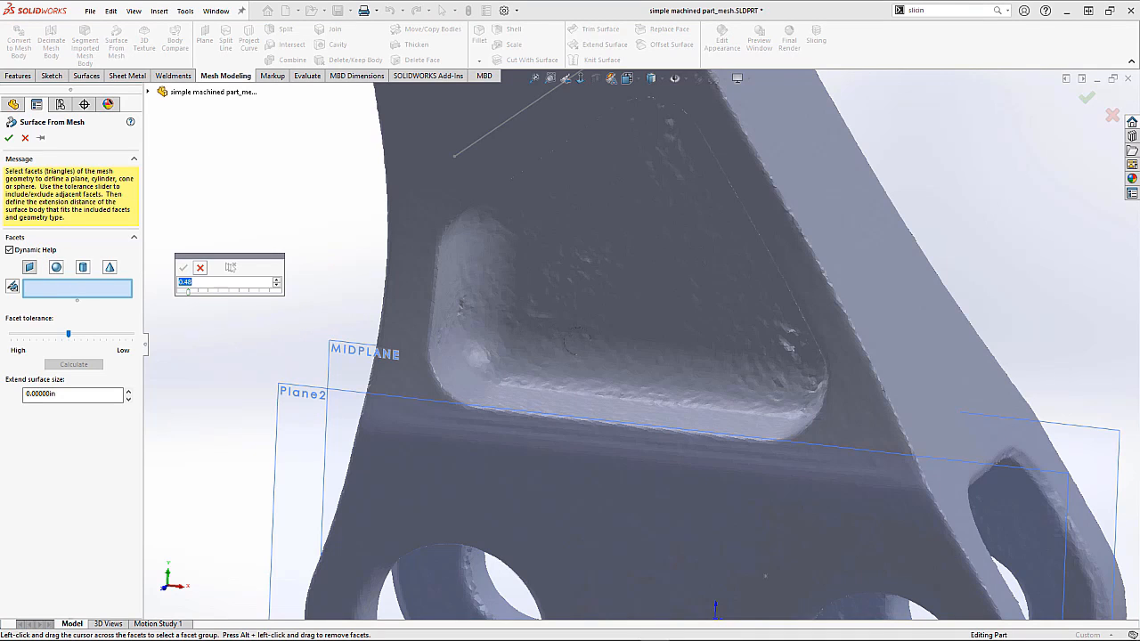
mouse_move(623, 324)
left_mouse_down()
mouse_move(707, 326)
mouse_move(723, 285)
mouse_move(674, 250)
mouse_move(621, 303)
mouse_move(655, 307)
mouse_move(682, 280)
mouse_move(690, 308)
mouse_move(679, 264)
mouse_move(641, 267)
mouse_move(622, 303)
left_mouse_up()
left_click(183, 268)
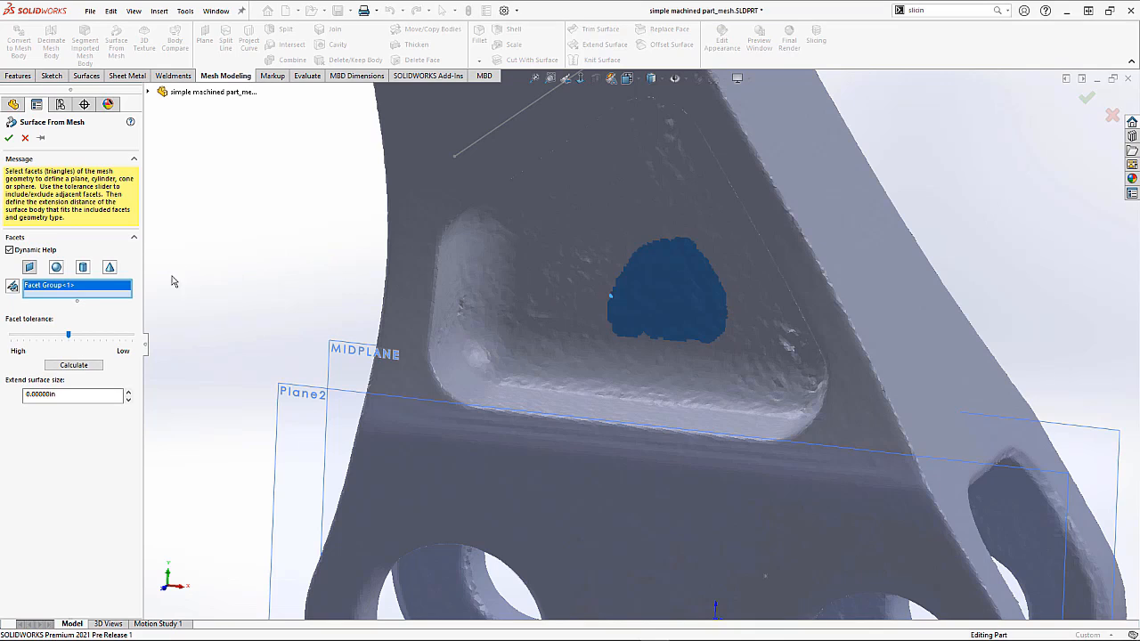
left_click(85, 365)
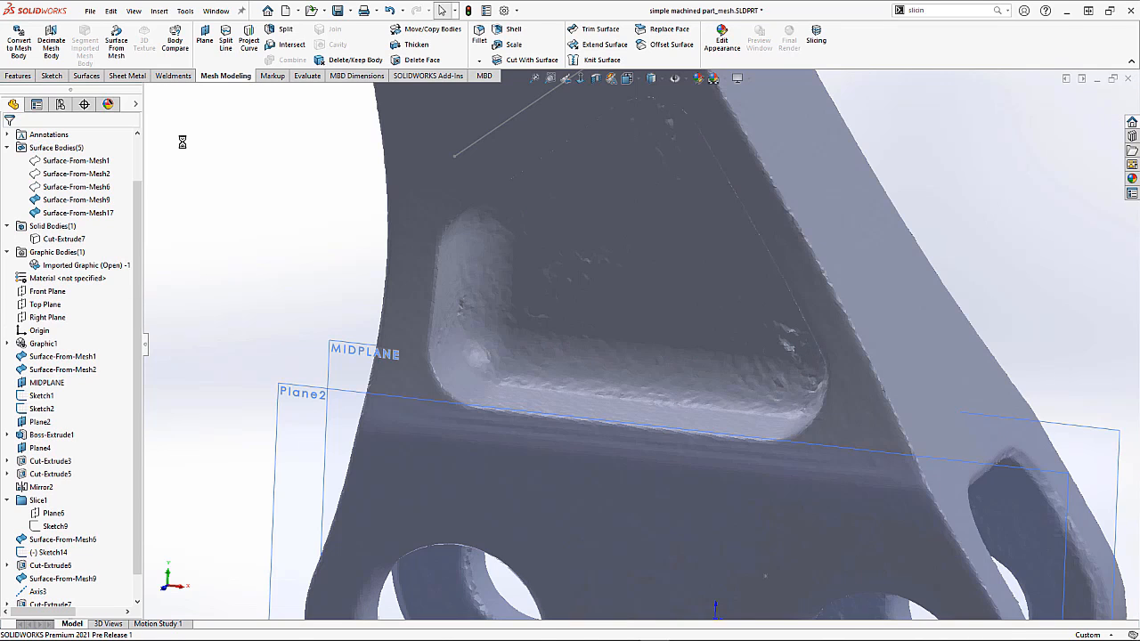
Step: Hide the imported mesh graphic body to isolate the new planar surface
right_click(78, 273)
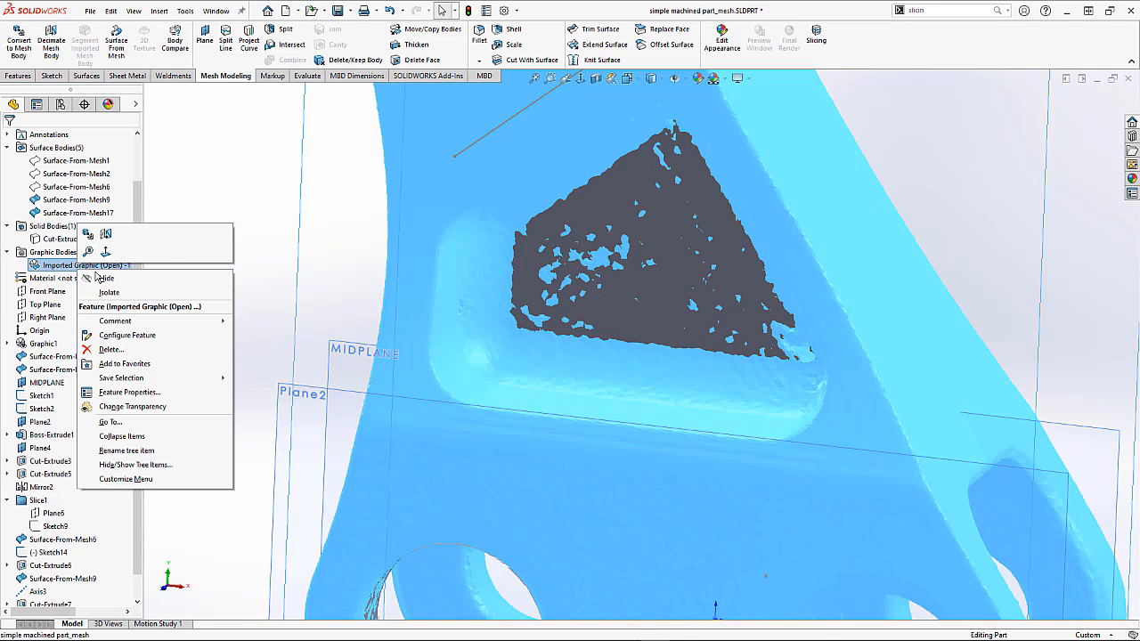
left_click(102, 278)
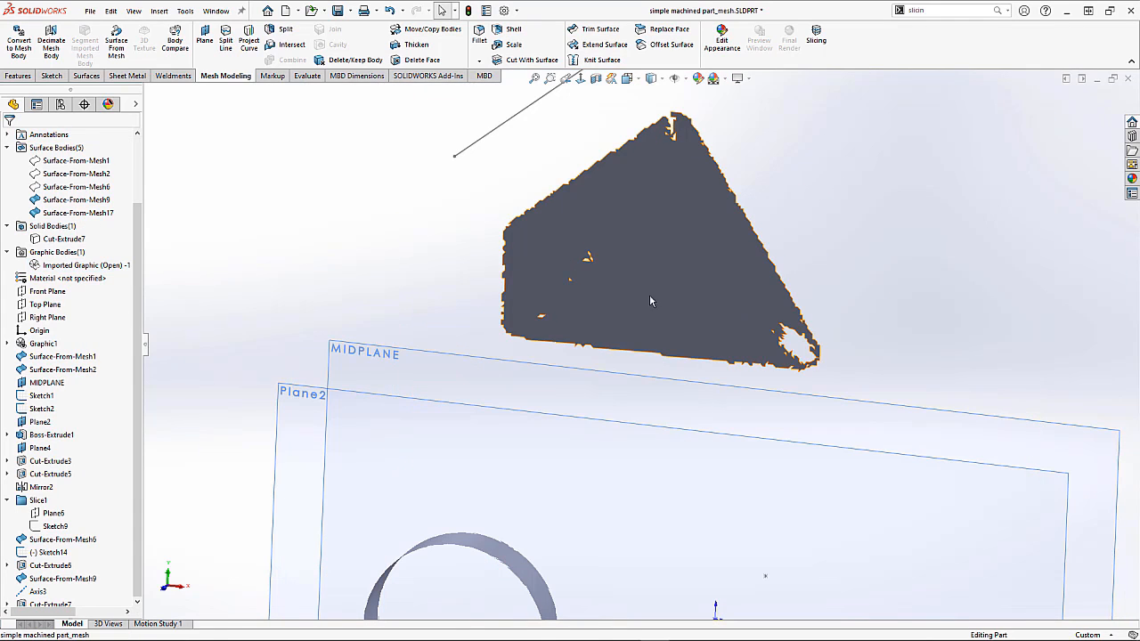
Step: Sketch a point on the new planar mesh surface and exit the sketch
left_click(647, 301)
left_click(695, 257)
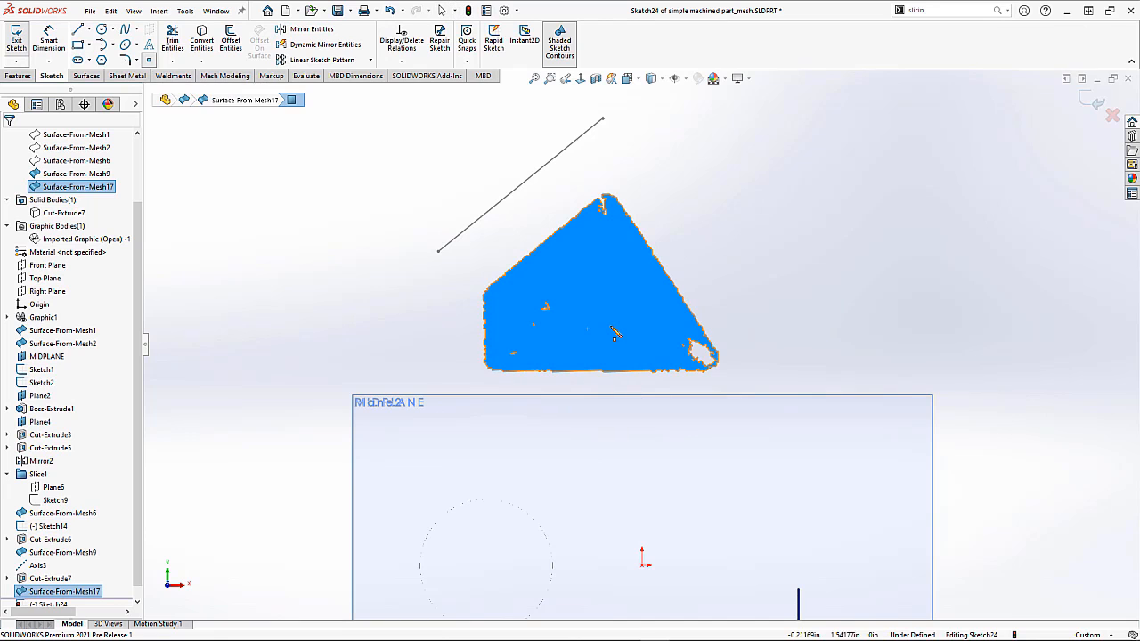
left_click(600, 313)
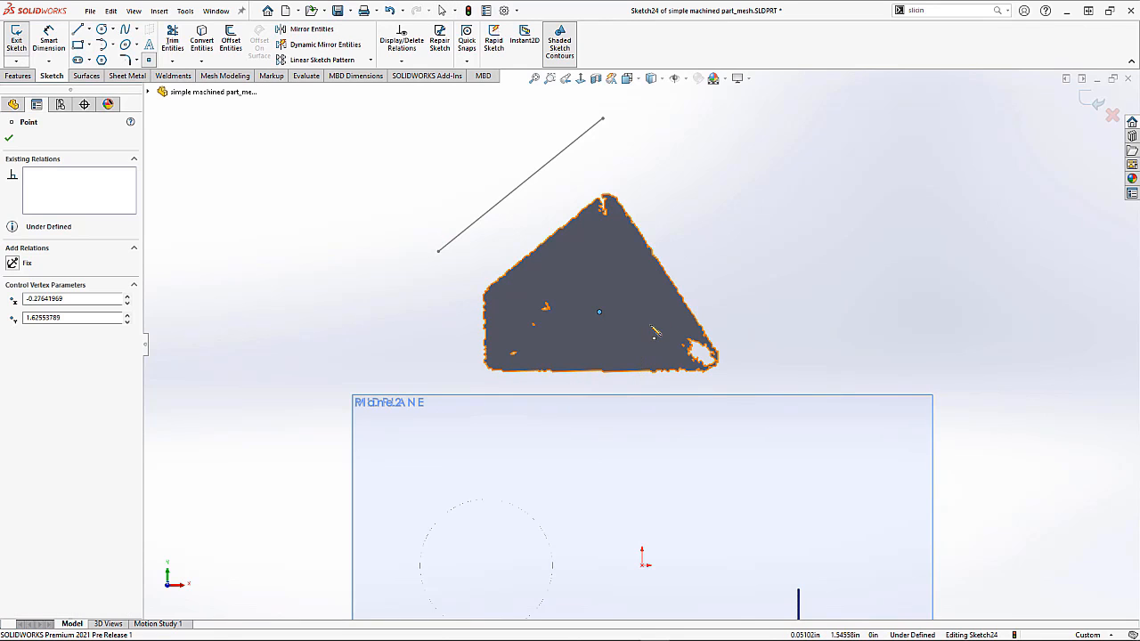
left_click(1092, 100)
Step: Hide the new planar surface made from the pocket-floor mesh
mouse_move(827, 216)
middle_mouse_down()
mouse_move(788, 284)
mouse_move(639, 257)
middle_mouse_up()
left_click(639, 257)
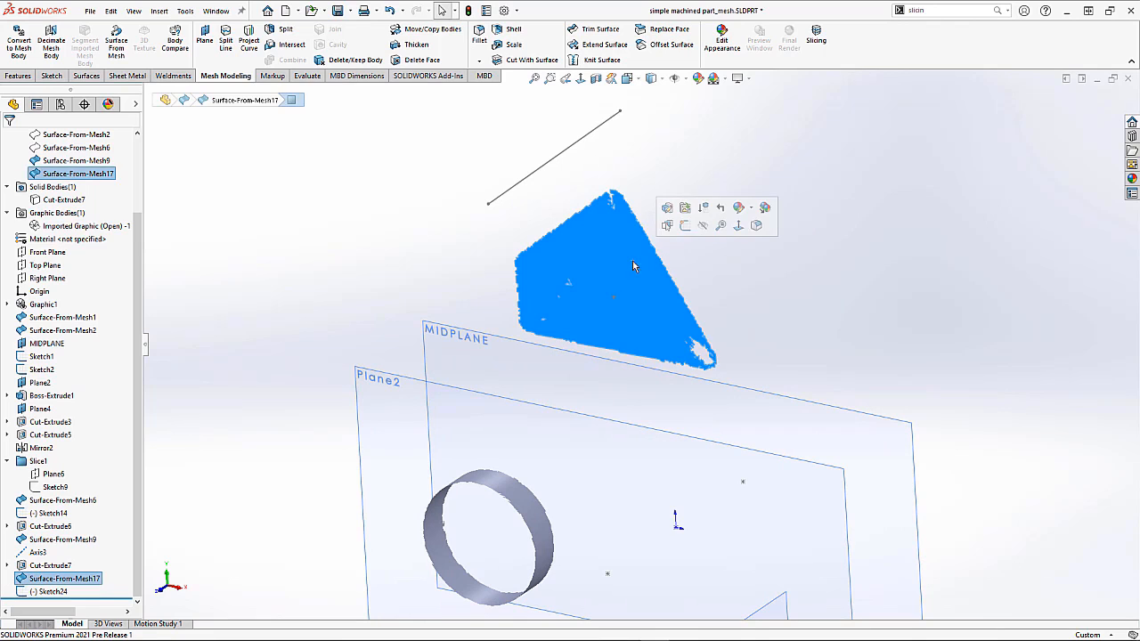
left_click(703, 229)
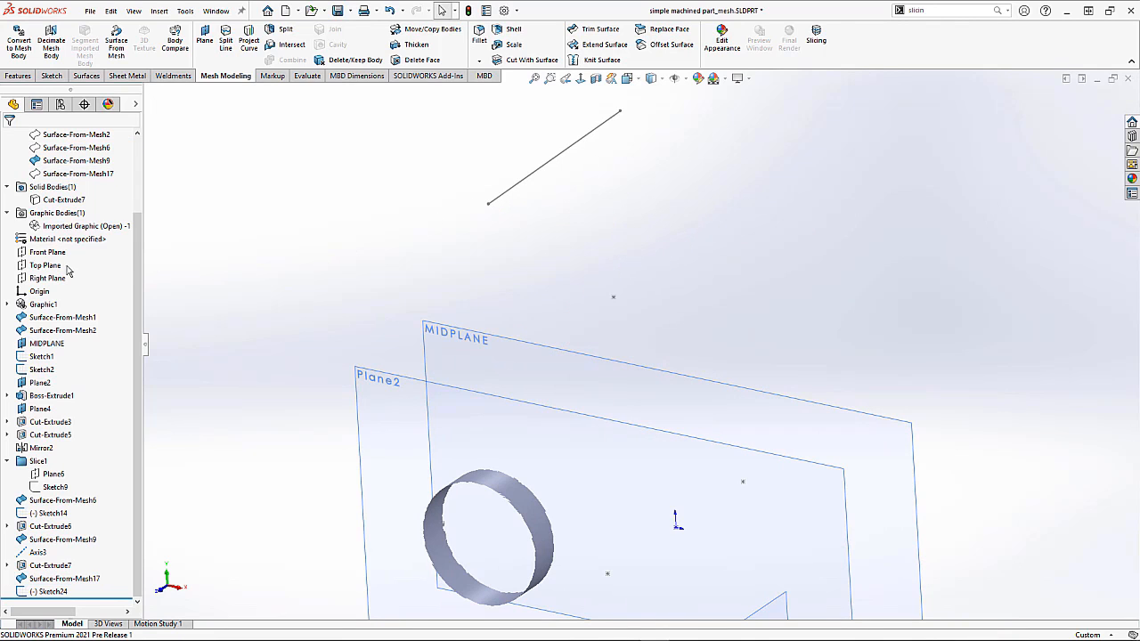
Step: Show the imported mesh graphic body again
right_click(54, 233)
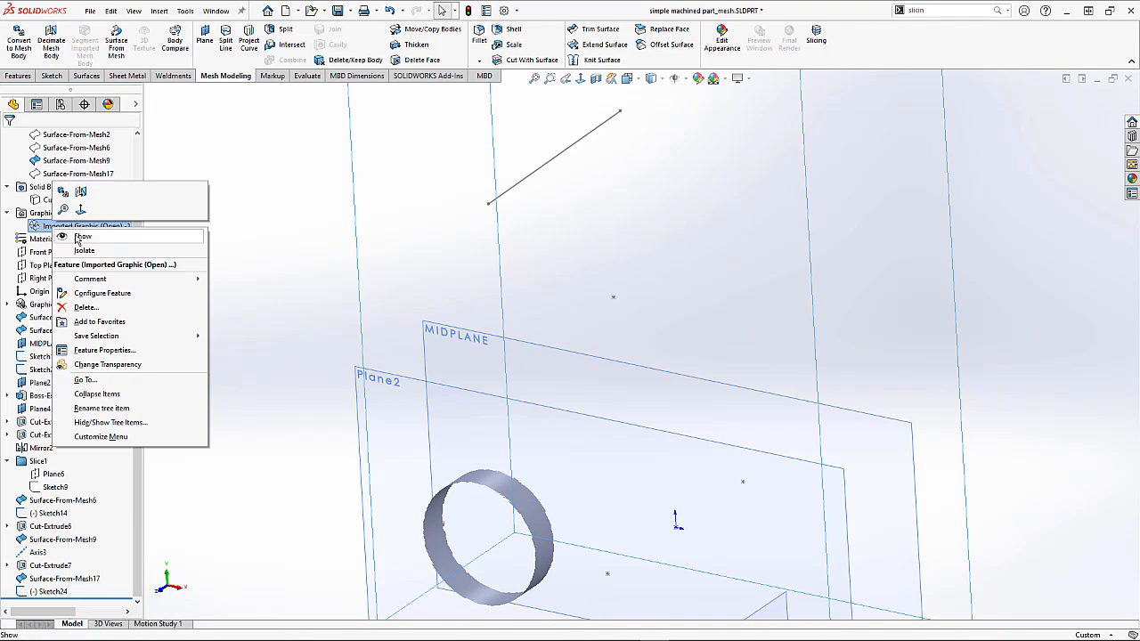
left_click(80, 236)
left_click(199, 270)
middle_click_drag(282, 292, 303, 272)
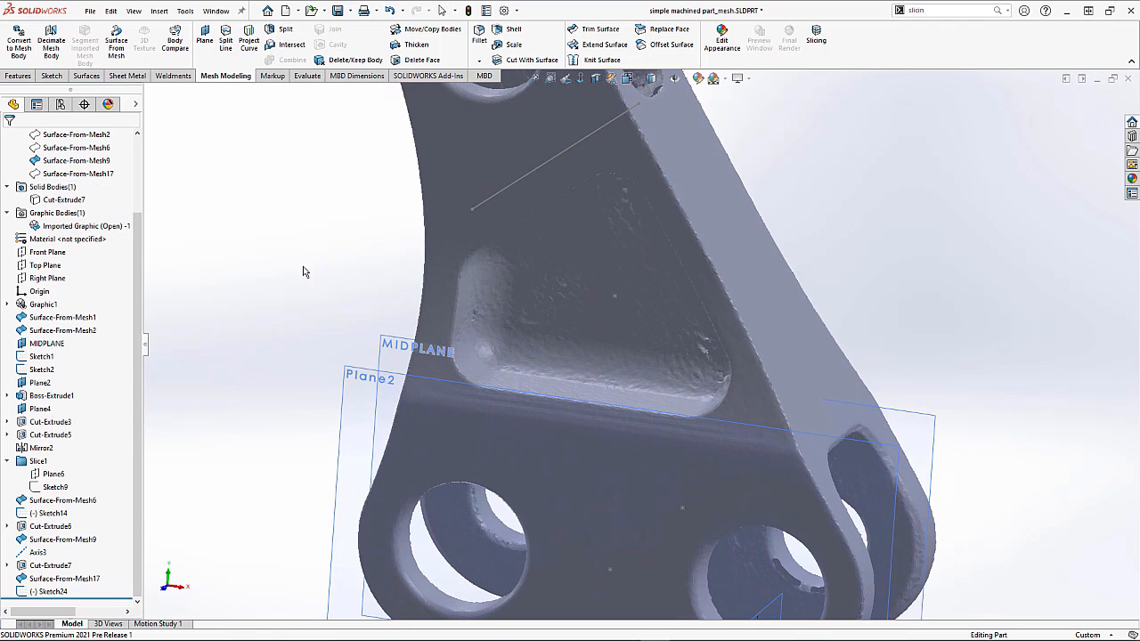
Step: Open a sketch on Plane2 and draw lines tracing the pocket's left wall and bottom edge
left_click(348, 370)
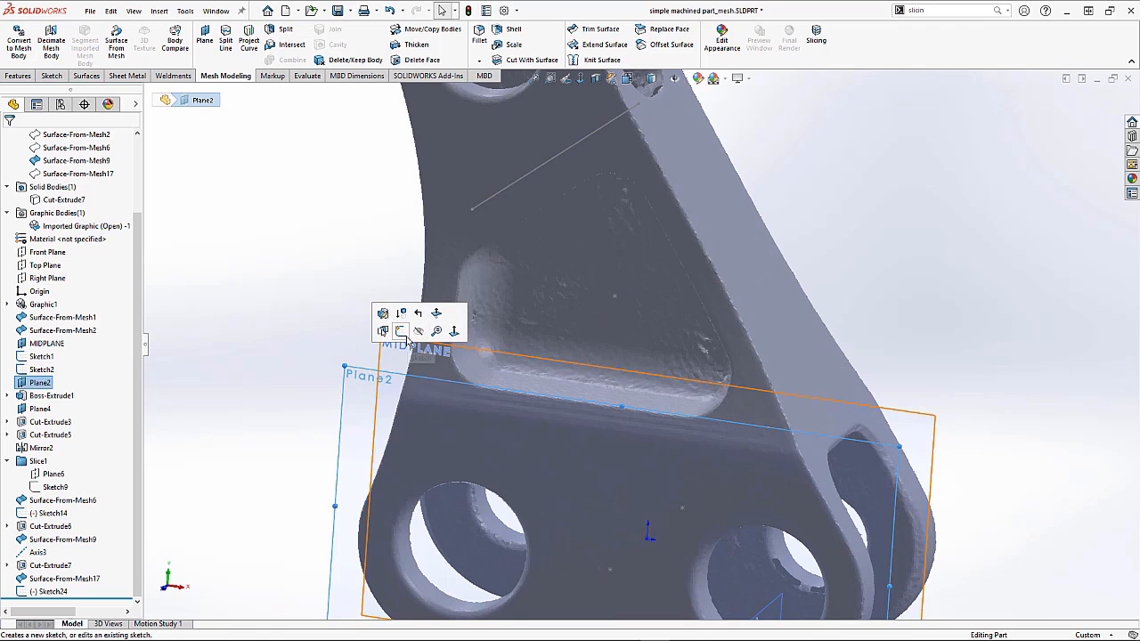
left_click(402, 332)
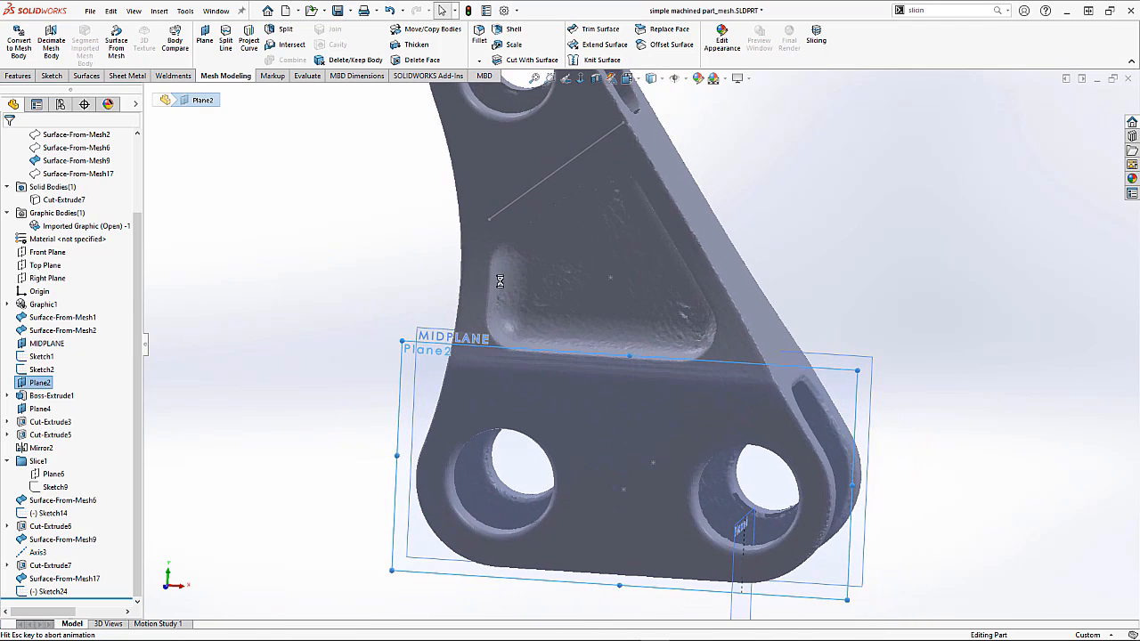
scroll(606, 327, "down", 10)
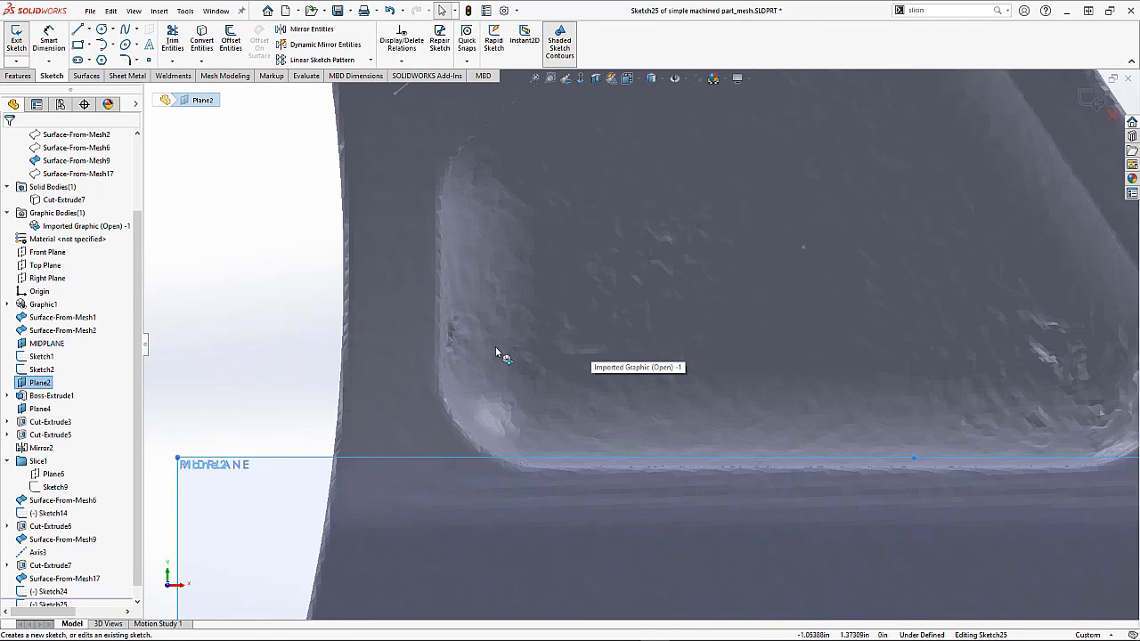
left_click(78, 29)
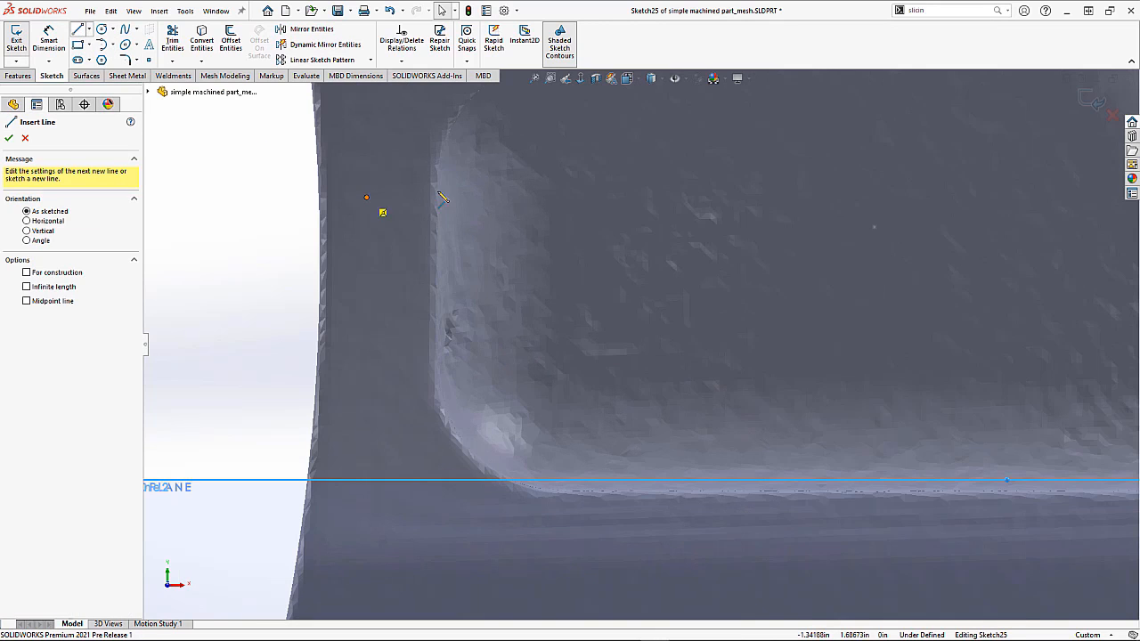
left_click(438, 184)
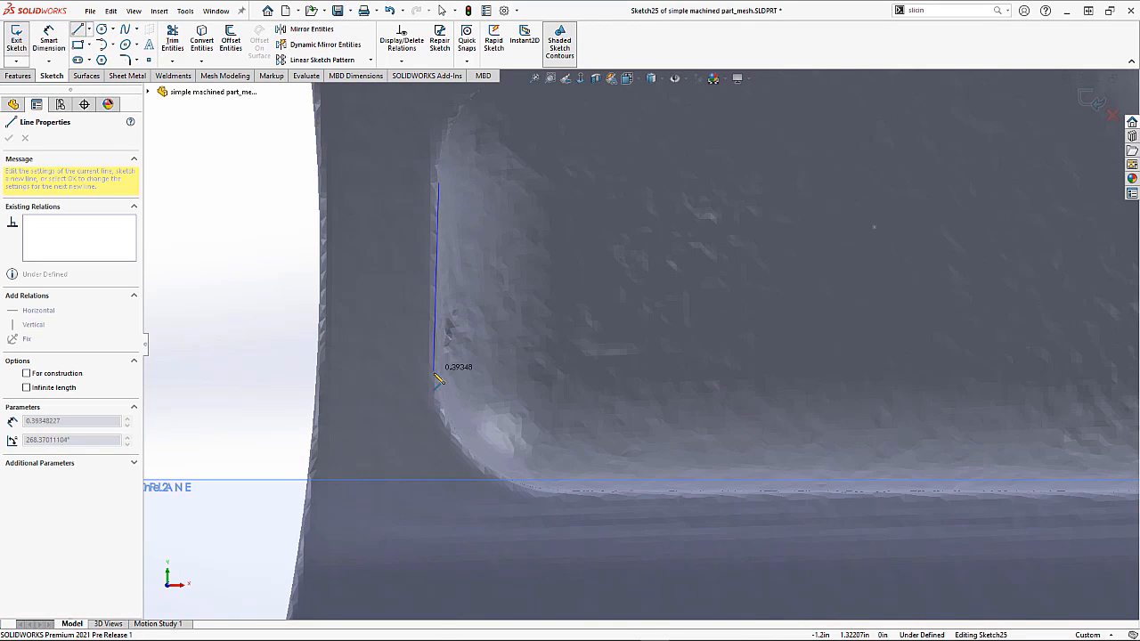
left_click(435, 374)
scroll(677, 499, "up", 2)
scroll(684, 489, "down", 2)
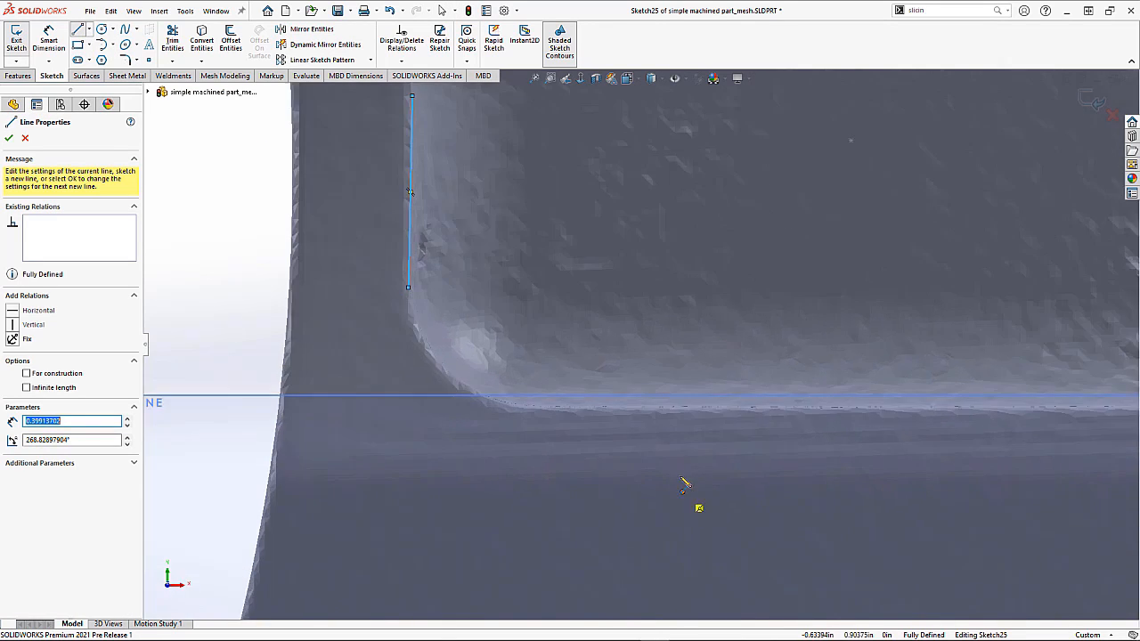
left_click(615, 408)
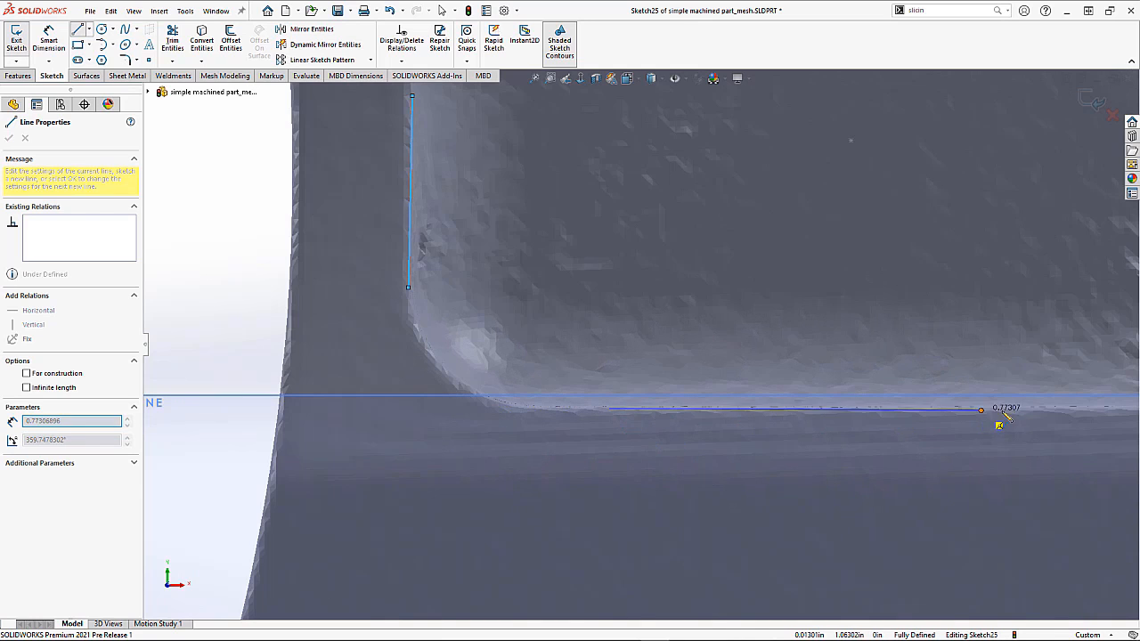
left_click(1047, 411)
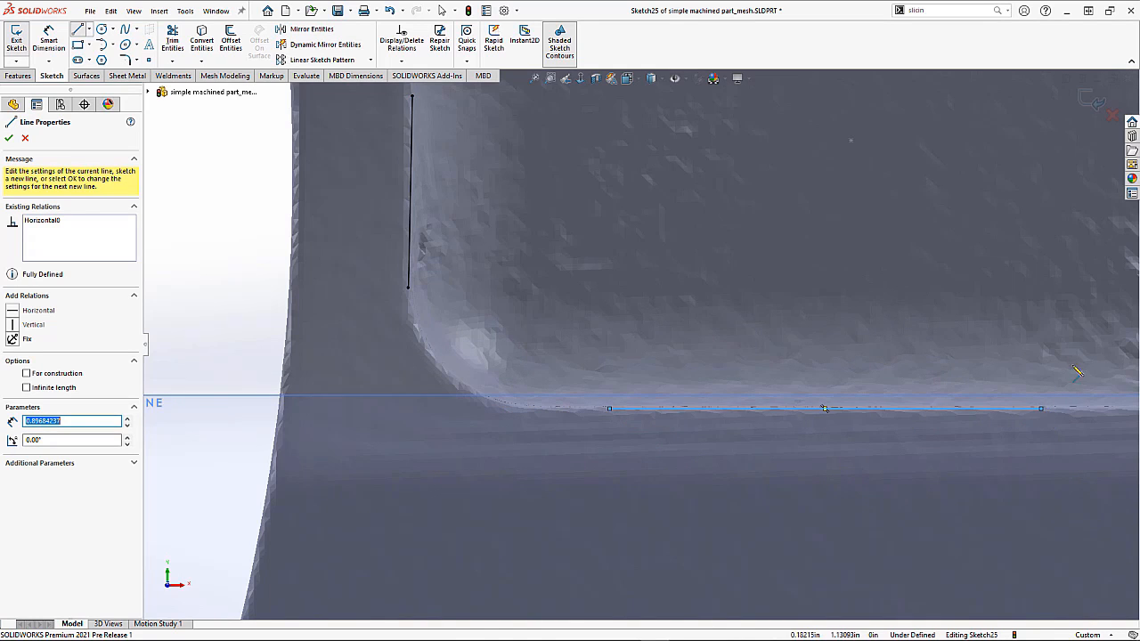
Step: Draw angled lines tracing the pocket's right wall and upper wall, then leave the line tool
scroll(947, 236, "up", 5)
scroll(713, 267, "down", 4)
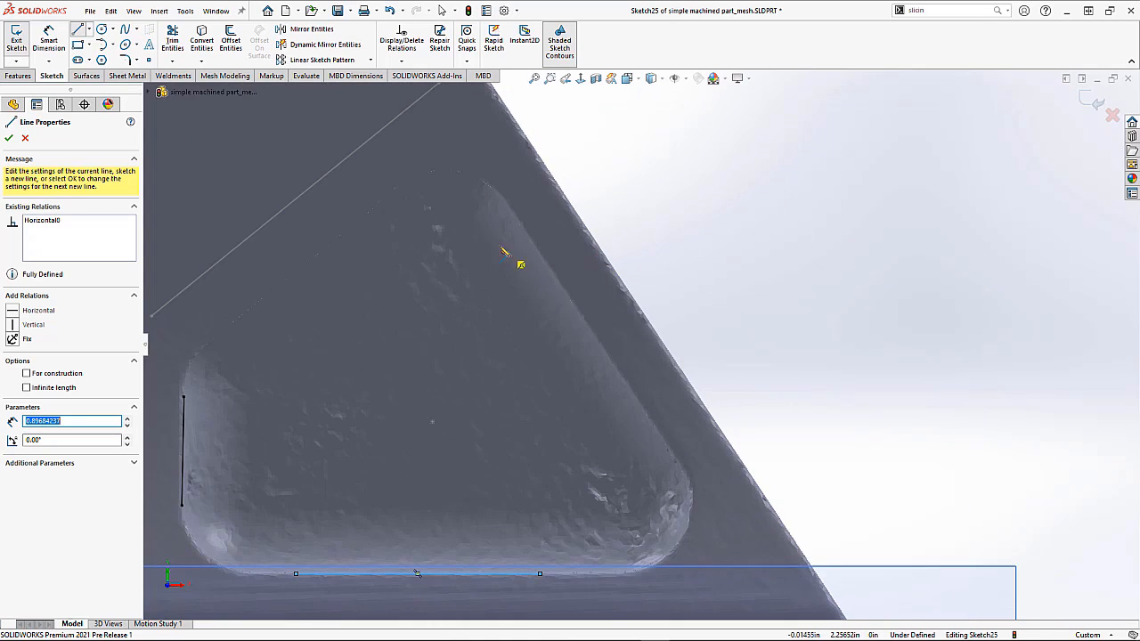
scroll(544, 235, "down", 2)
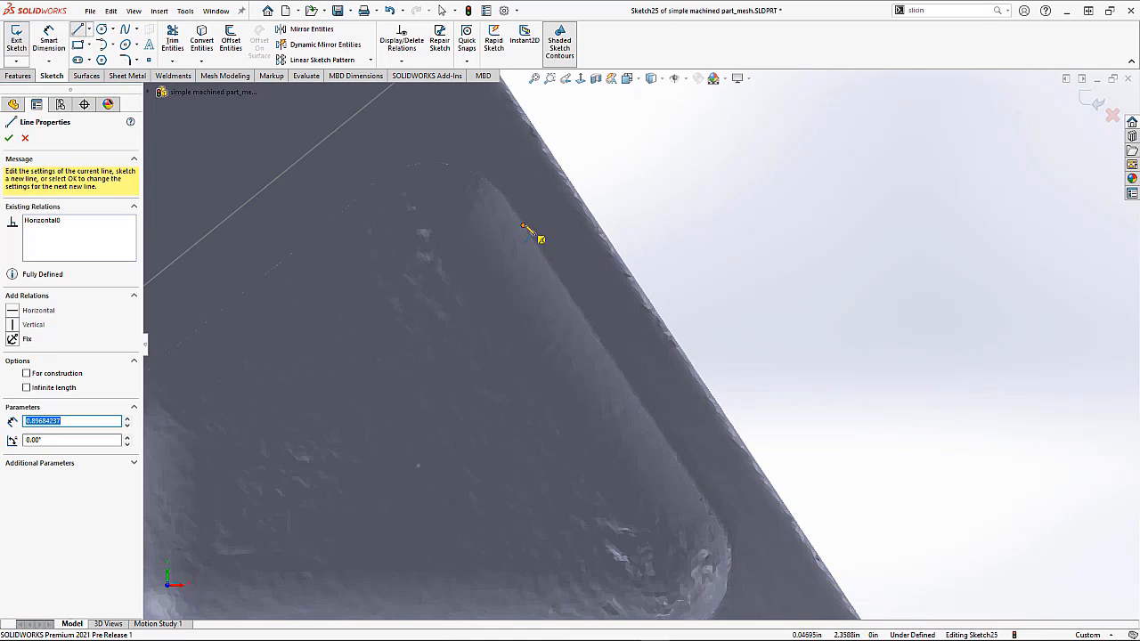
left_click(523, 226)
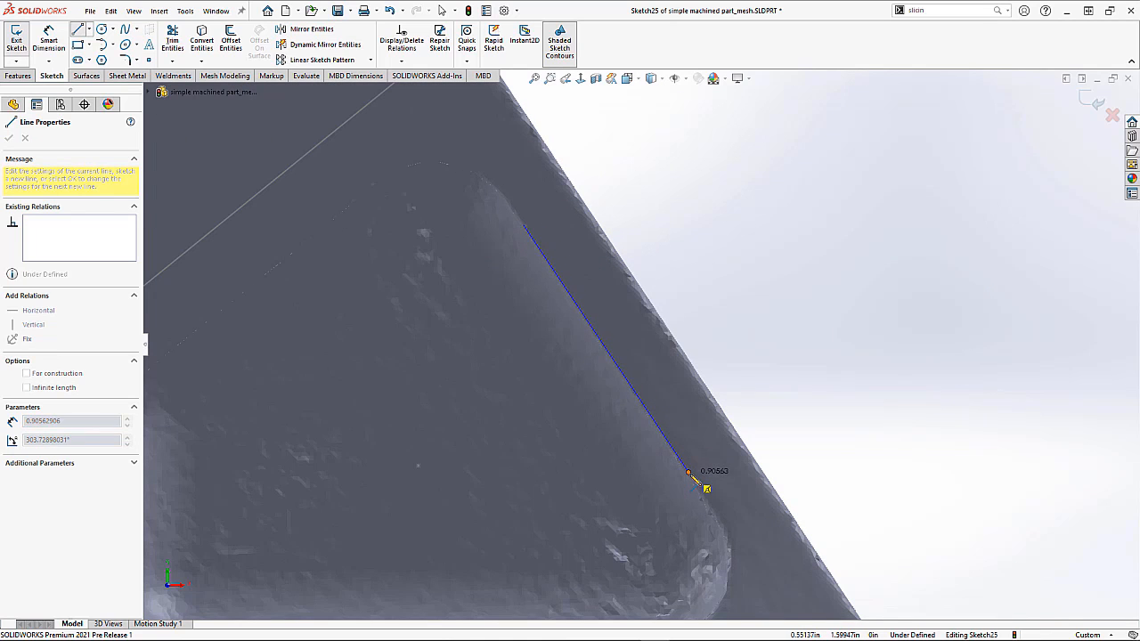
double_click(689, 473)
scroll(402, 356, "up", 3)
scroll(419, 338, "down", 2)
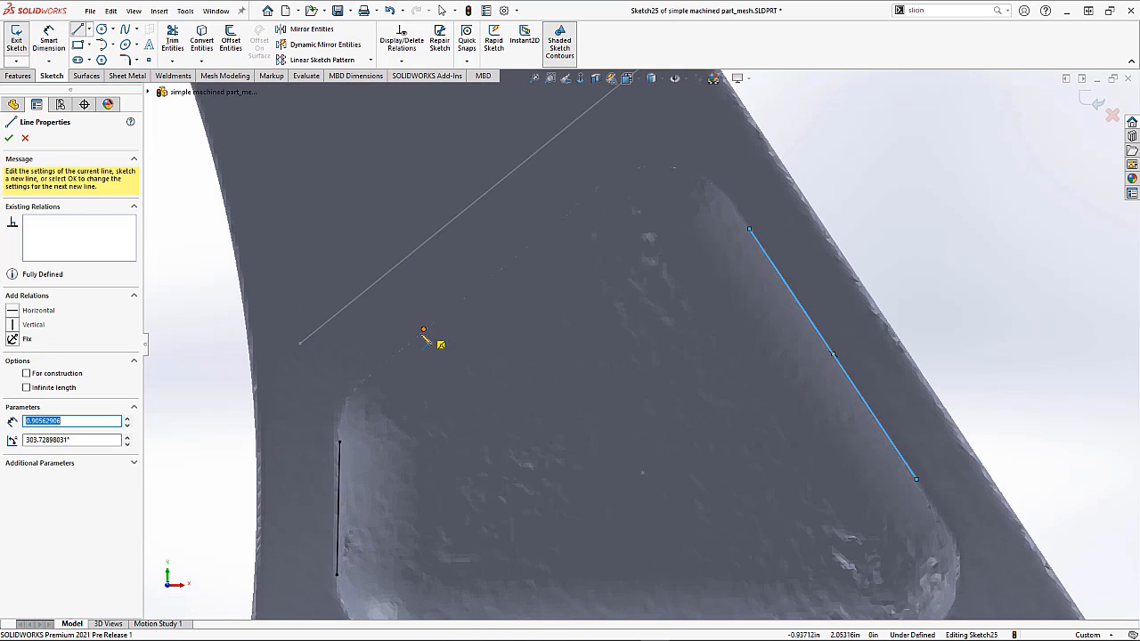
left_click(414, 338)
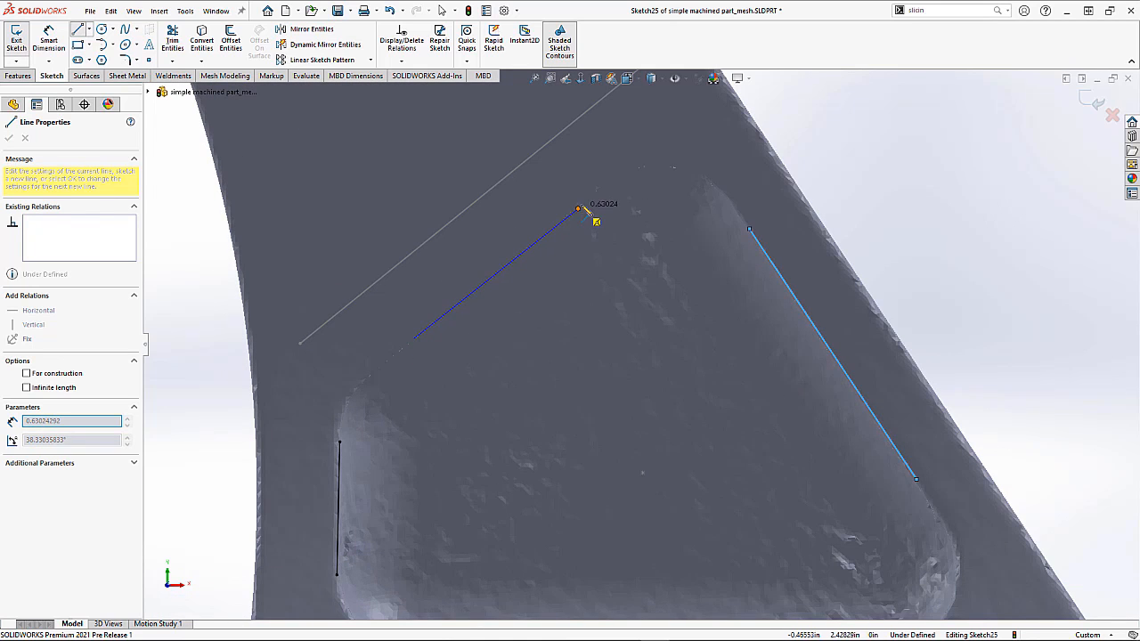
double_click(580, 205)
scroll(638, 354, "up", 5)
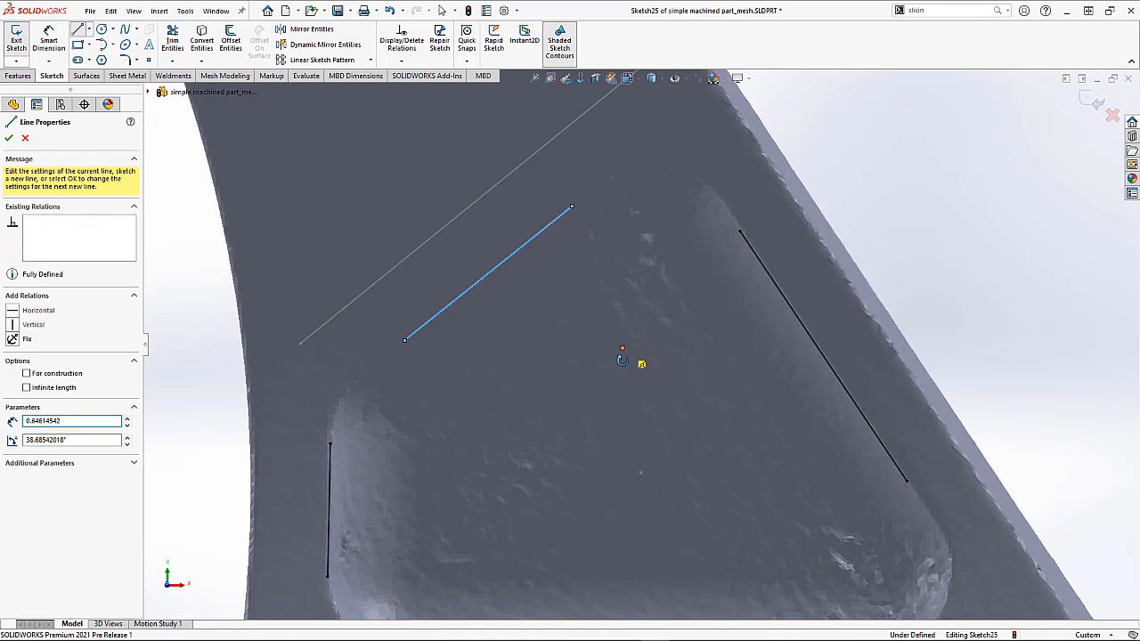
middle_click_drag(621, 383, 627, 380)
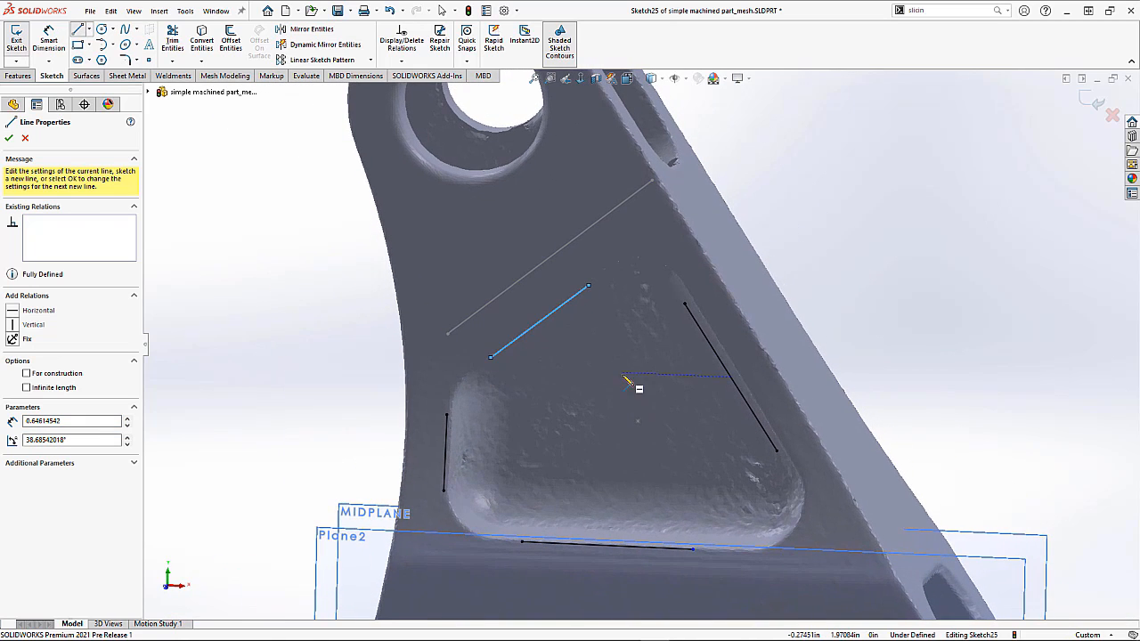
key("Escape")
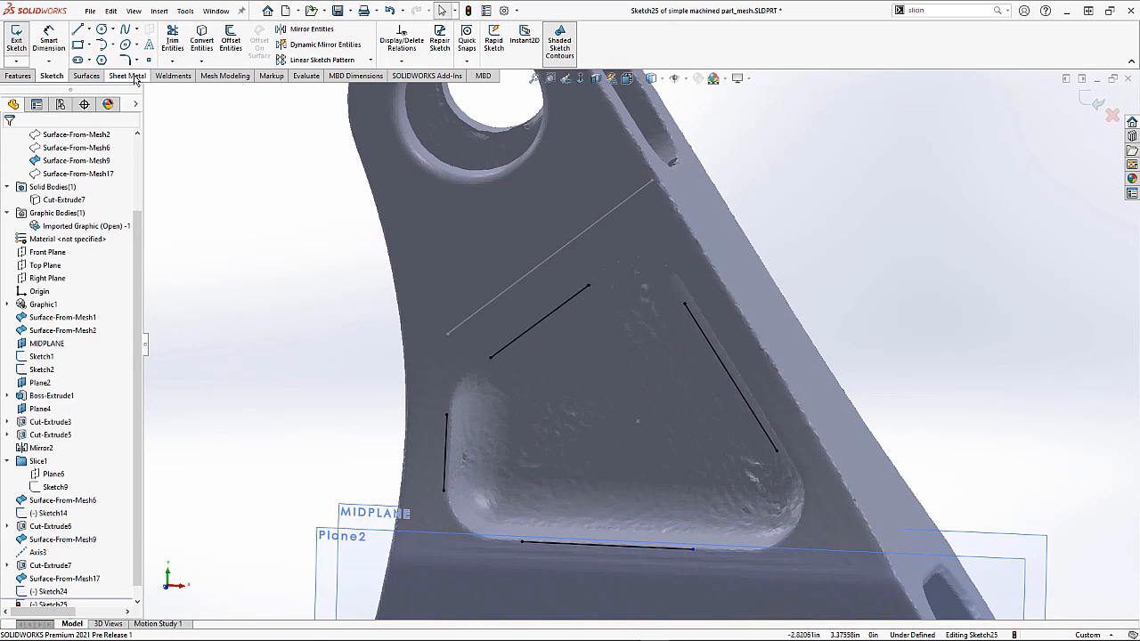
Step: Round all four corners of the pocket outline with 0.25 in sketch fillets
left_click(125, 60)
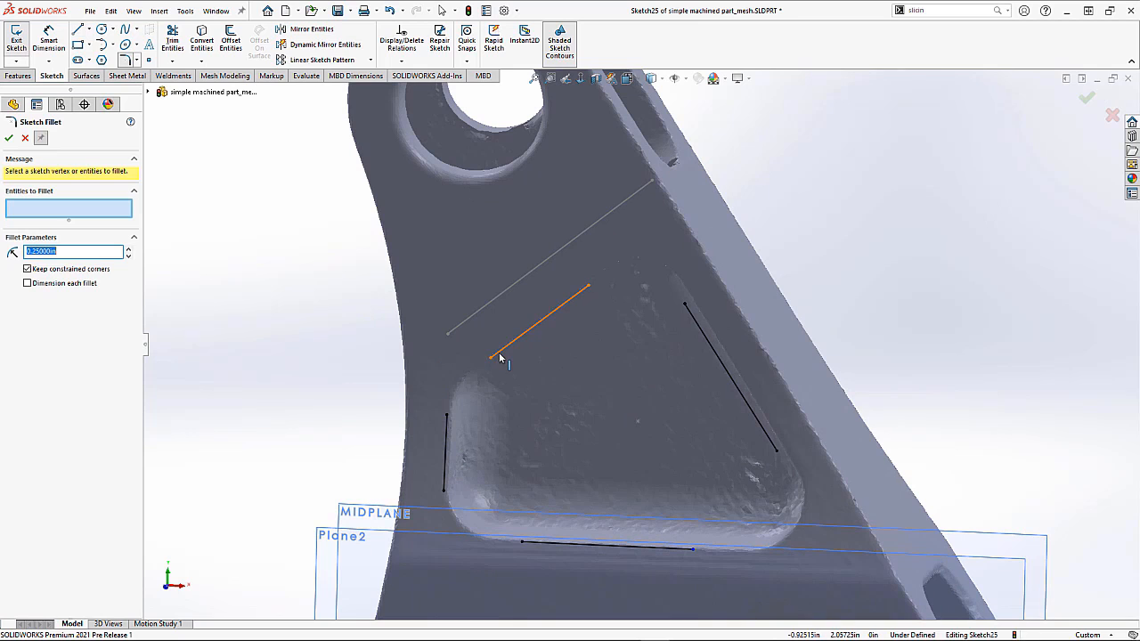
left_click(447, 429)
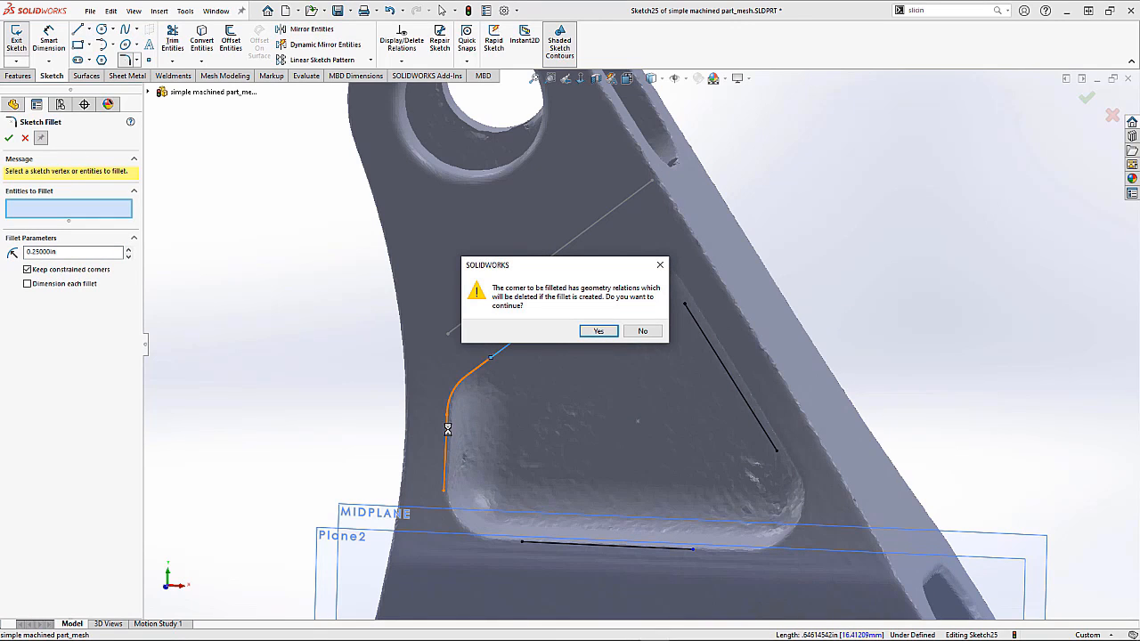
key("Return")
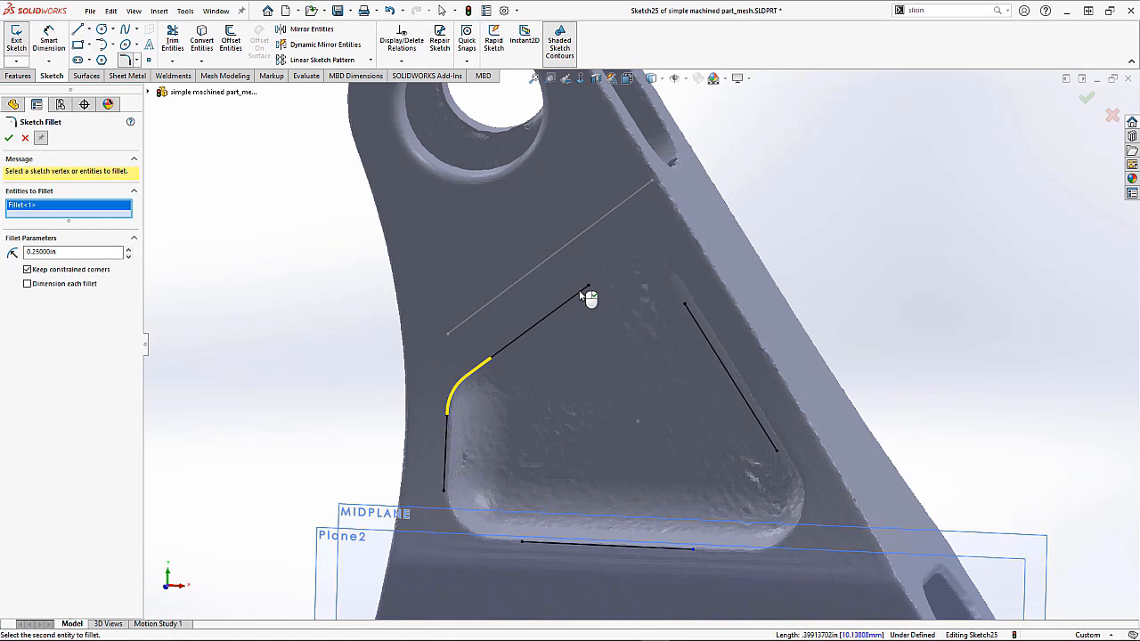
left_click(580, 292)
left_click(693, 318)
key("Return")
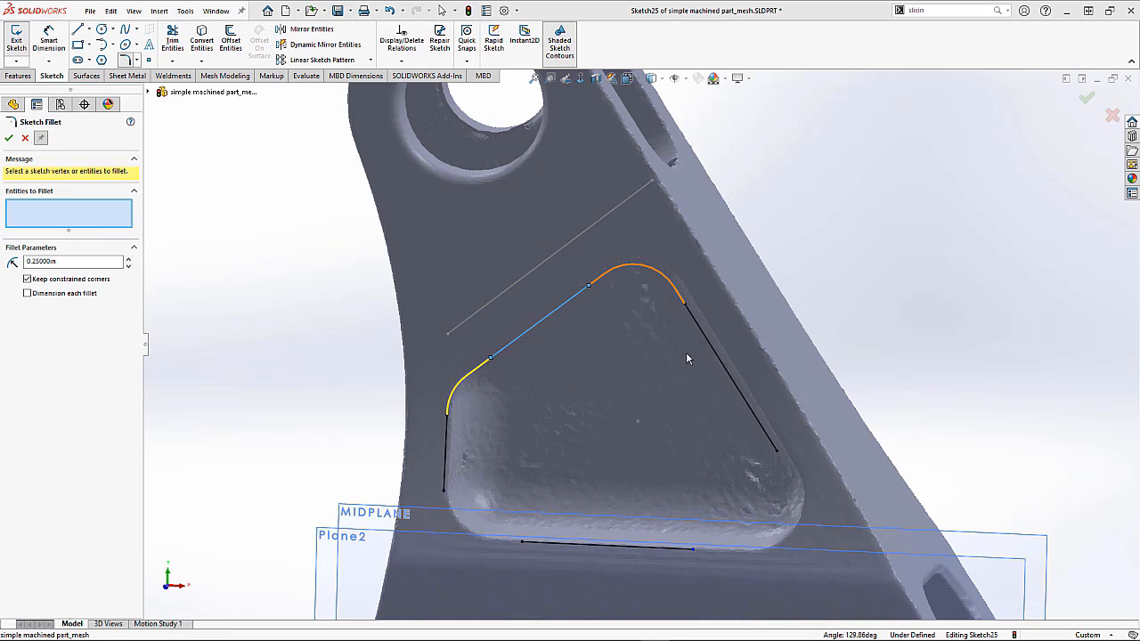
left_click(749, 407)
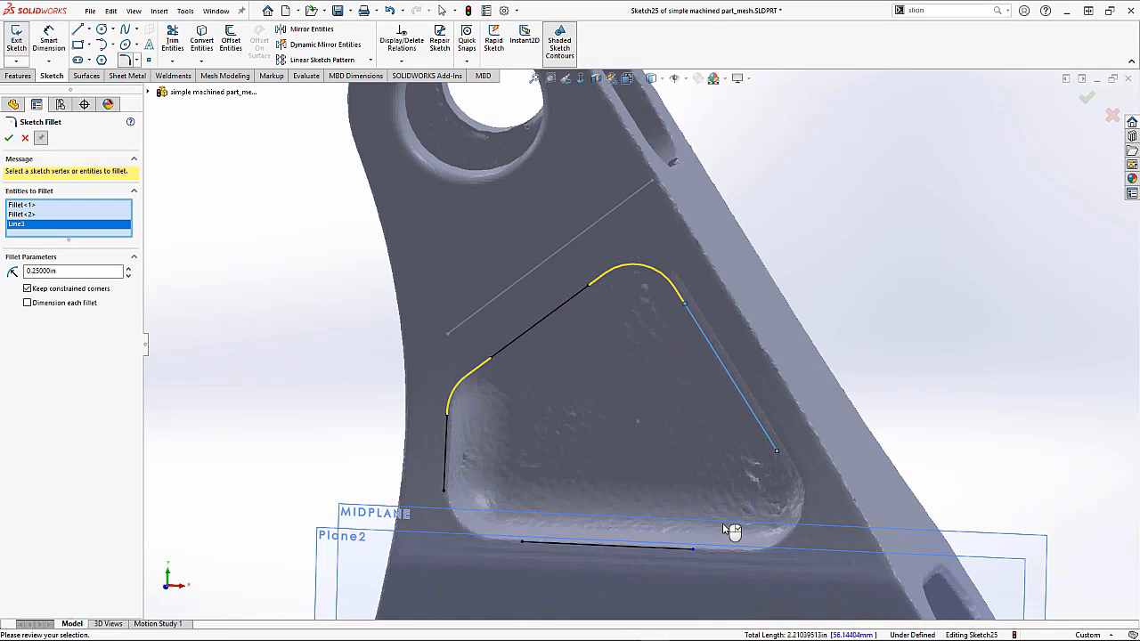
left_click(680, 549)
key("Return")
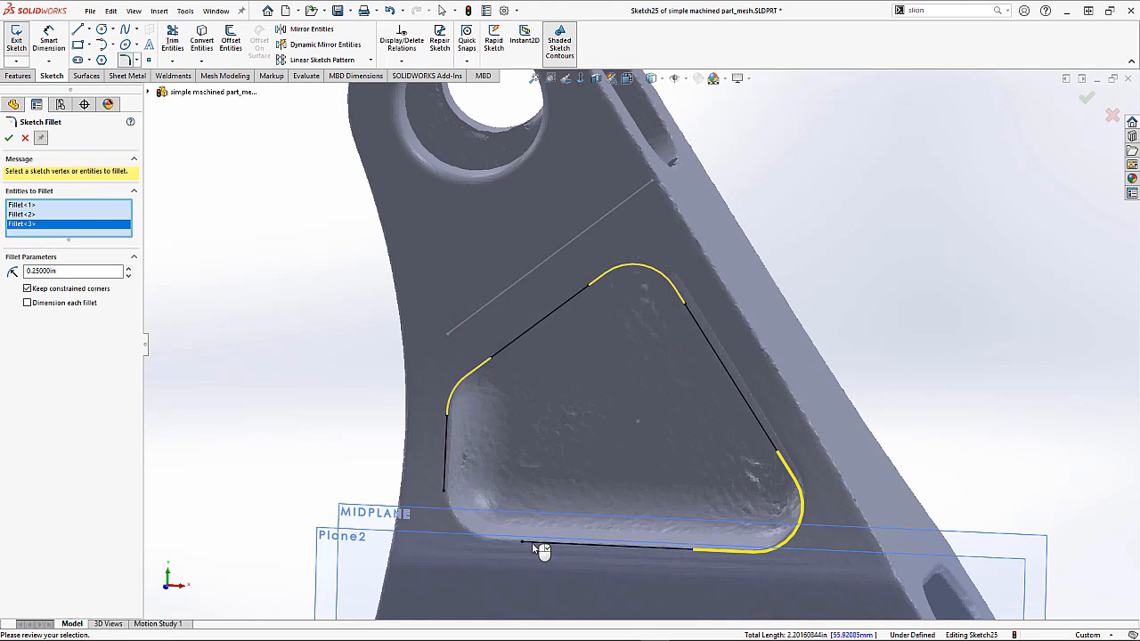
left_click(530, 546)
left_click(445, 479)
key("Return")
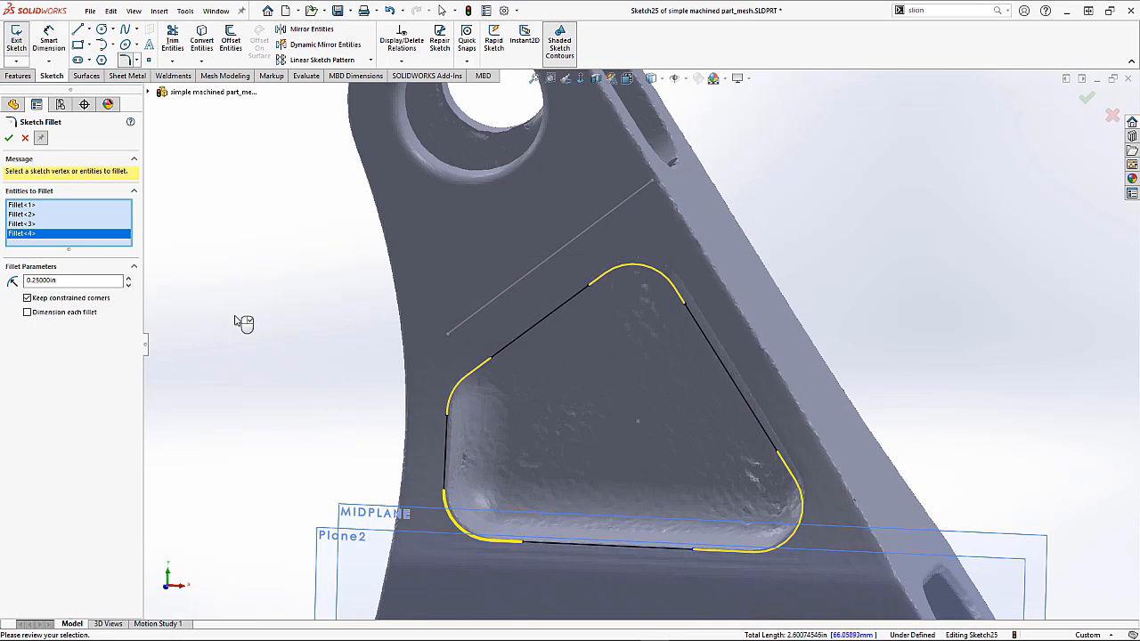
left_click(9, 139)
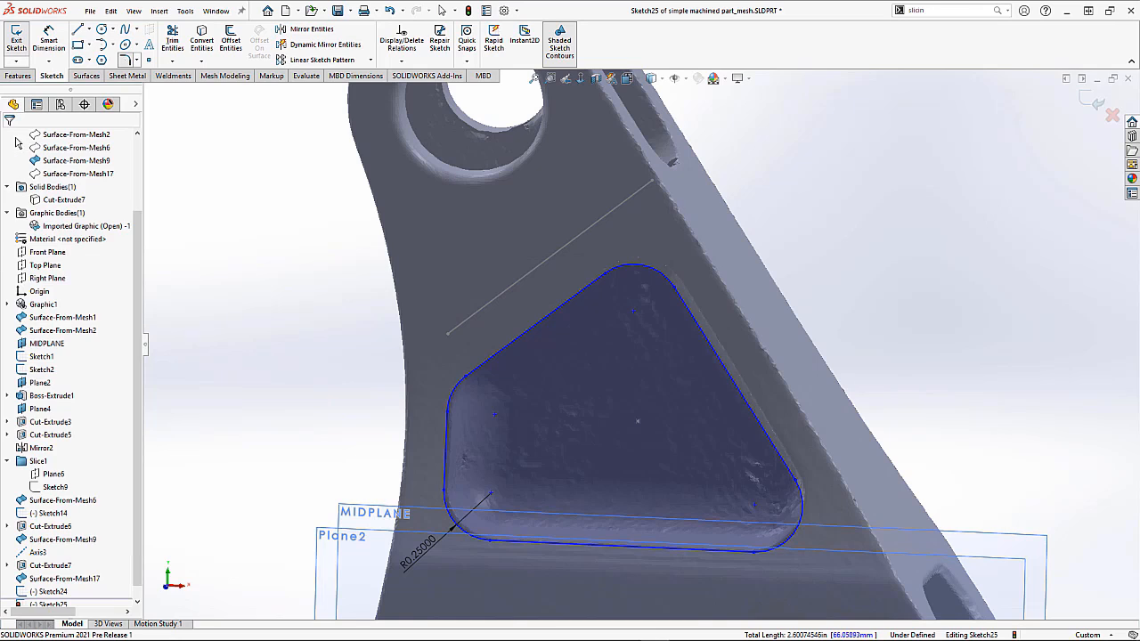
Step: Hide the imported mesh graphic body and show the Cut-Extrude7 solid body
right_click(89, 228)
left_click(105, 241)
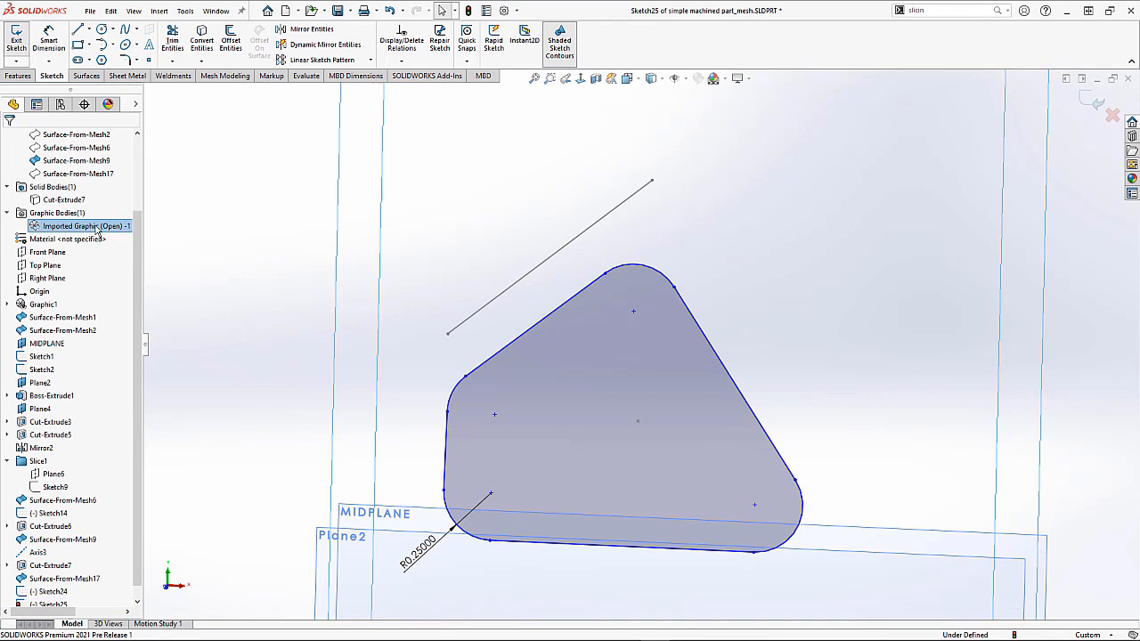
right_click(60, 200)
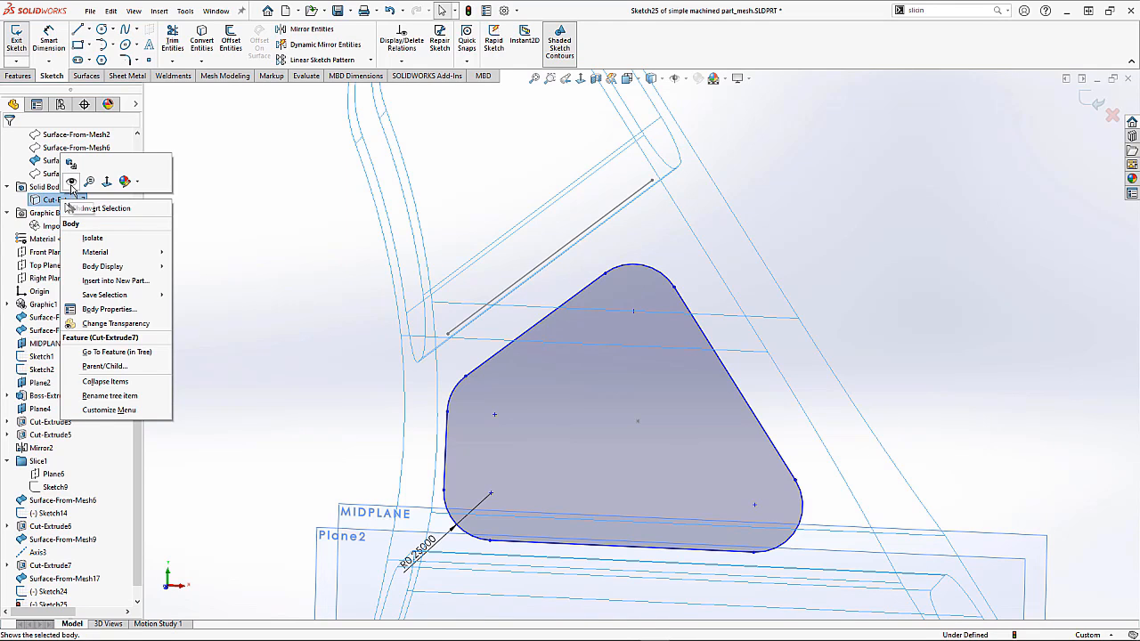
left_click(71, 183)
middle_click_drag(299, 286, 247, 300)
left_click(248, 300)
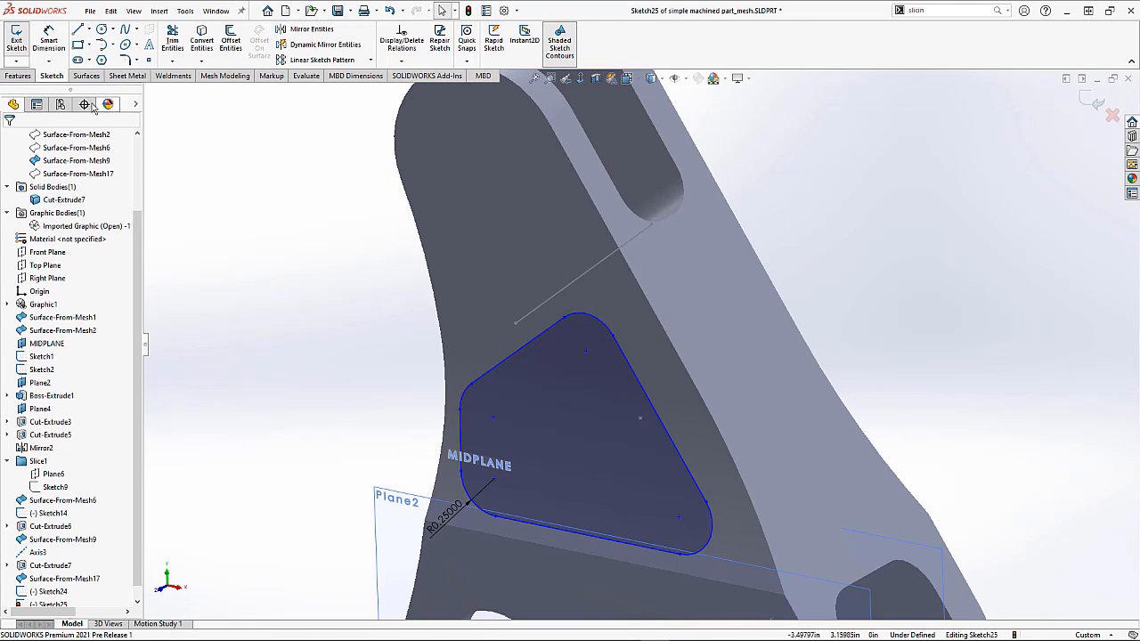
Step: Cut-extrude the pocket profile Up To Vertex, using the point sketched on the pocket floor (Point1@Sketch24)
left_click(20, 76)
left_click(176, 38)
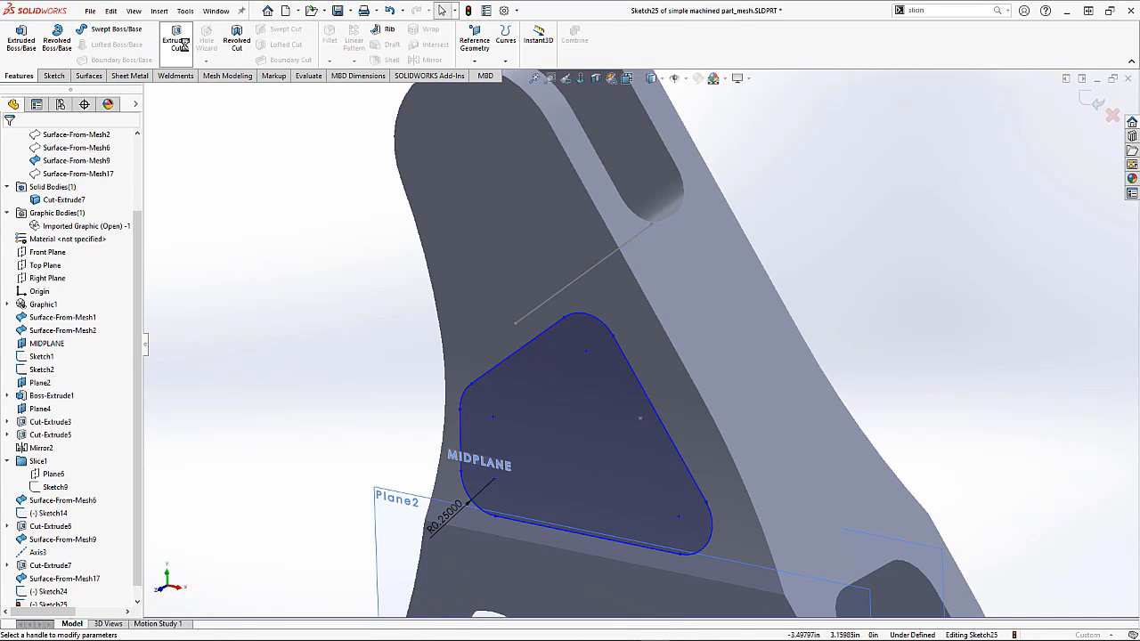
left_click(641, 420)
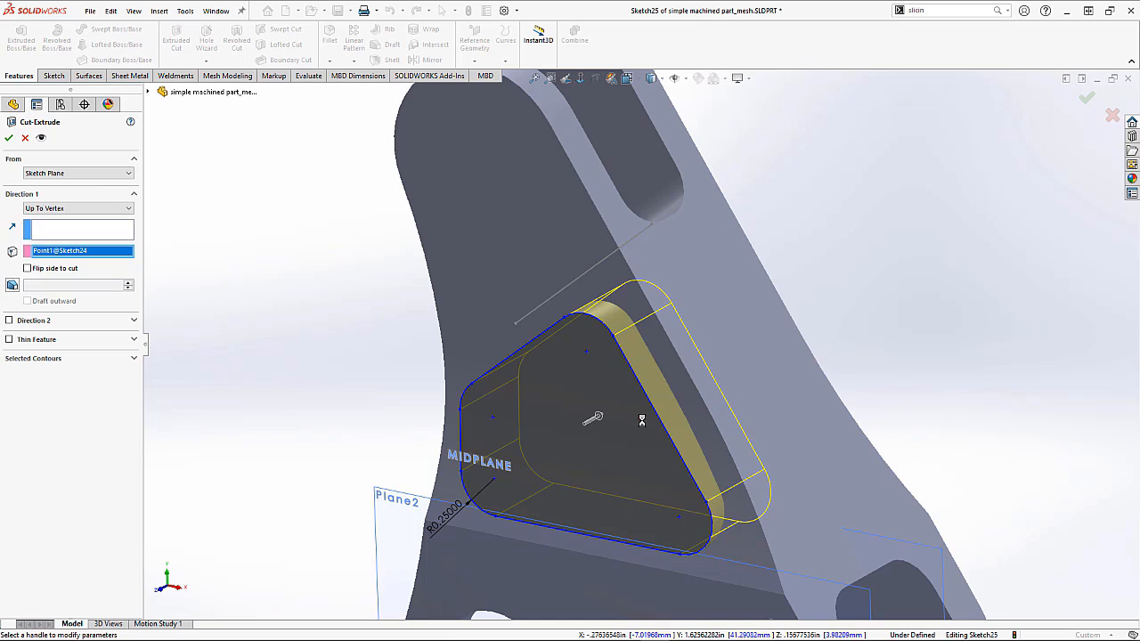
right_click(641, 421)
middle_click_drag(576, 461, 614, 387)
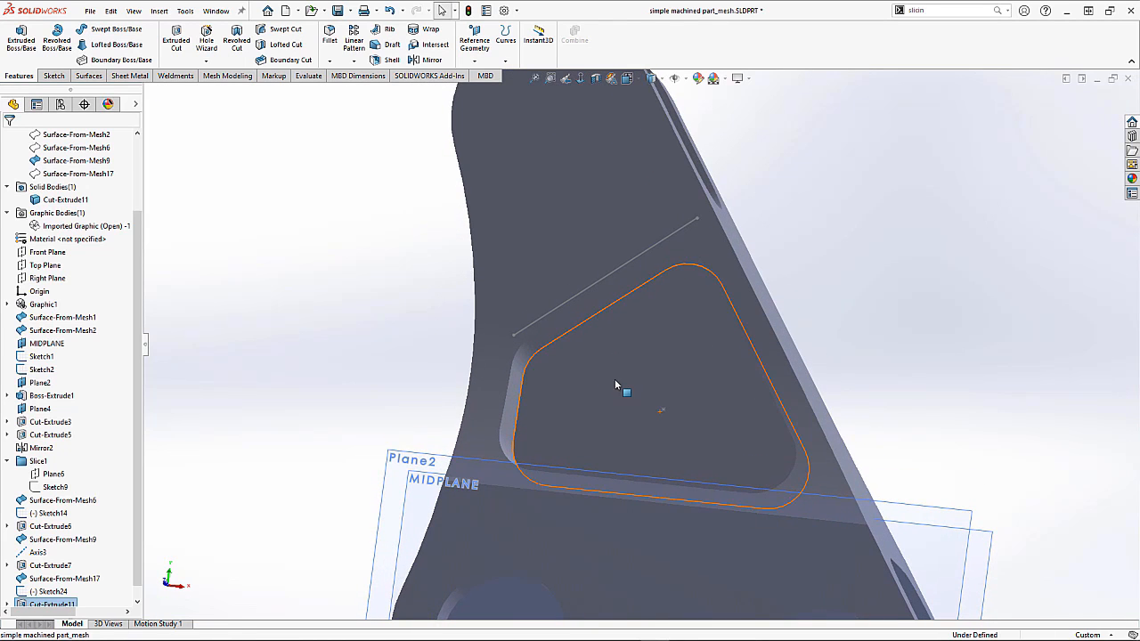
Step: Fillet the edges of the pocket's floor face with a 0.1 in radius
left_click(327, 38)
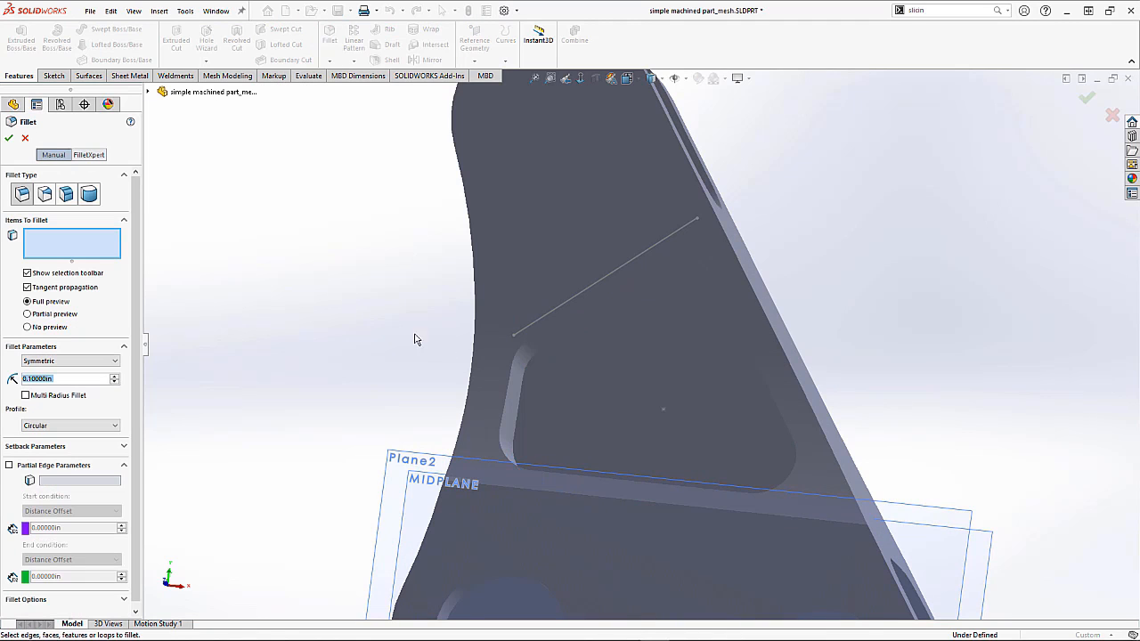
left_click(573, 332)
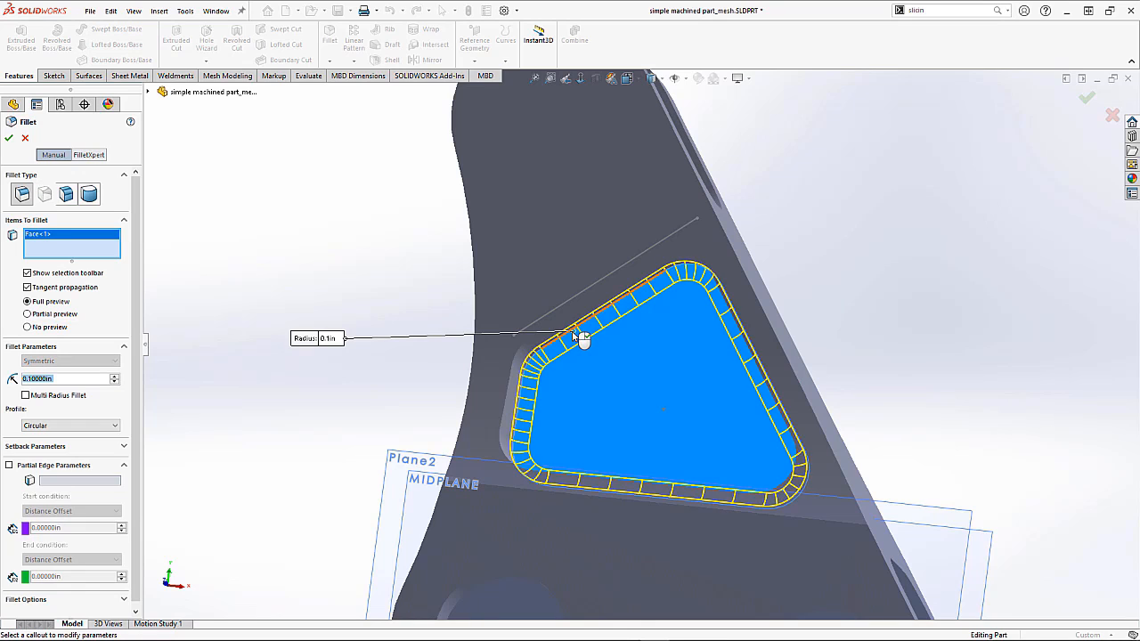
middle_click_drag(691, 383, 665, 438)
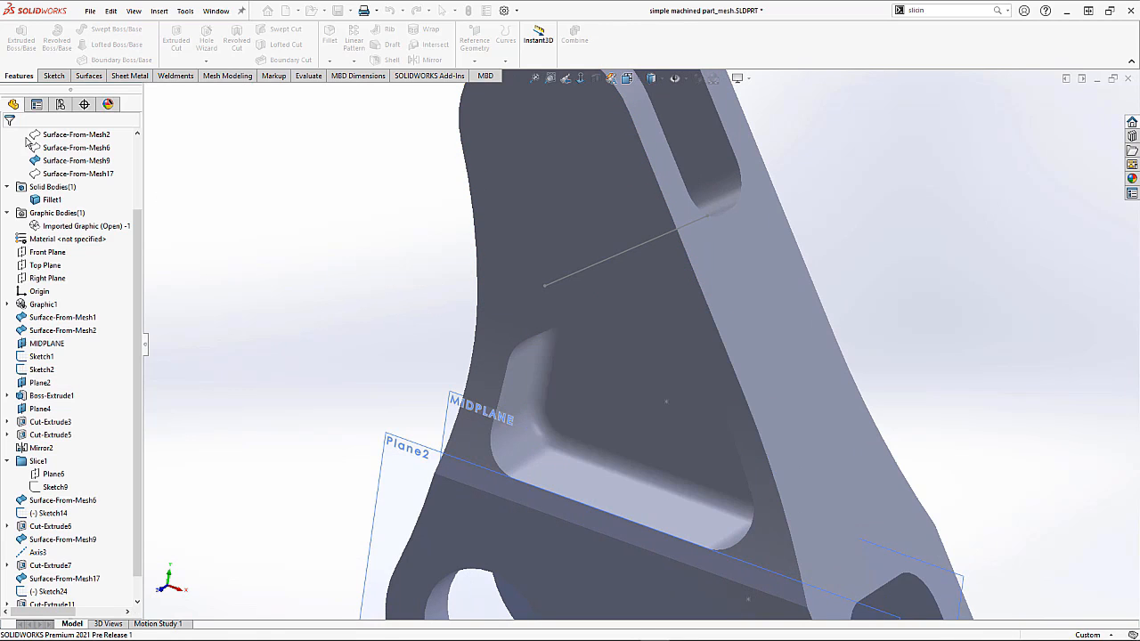
key("f")
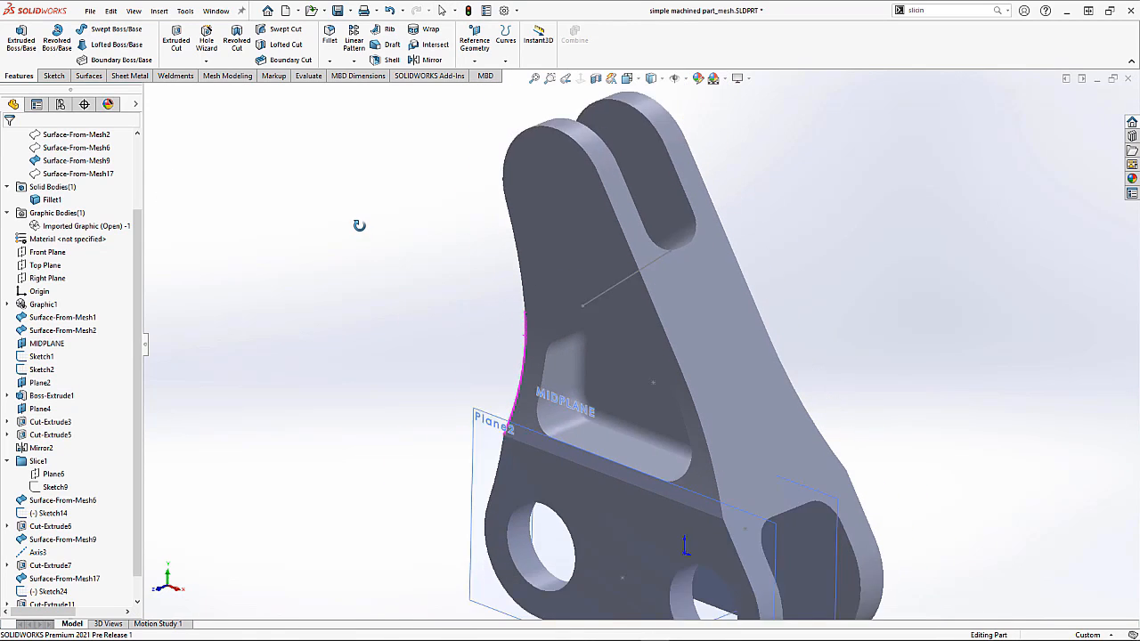
scroll(136, 412, "down", 1)
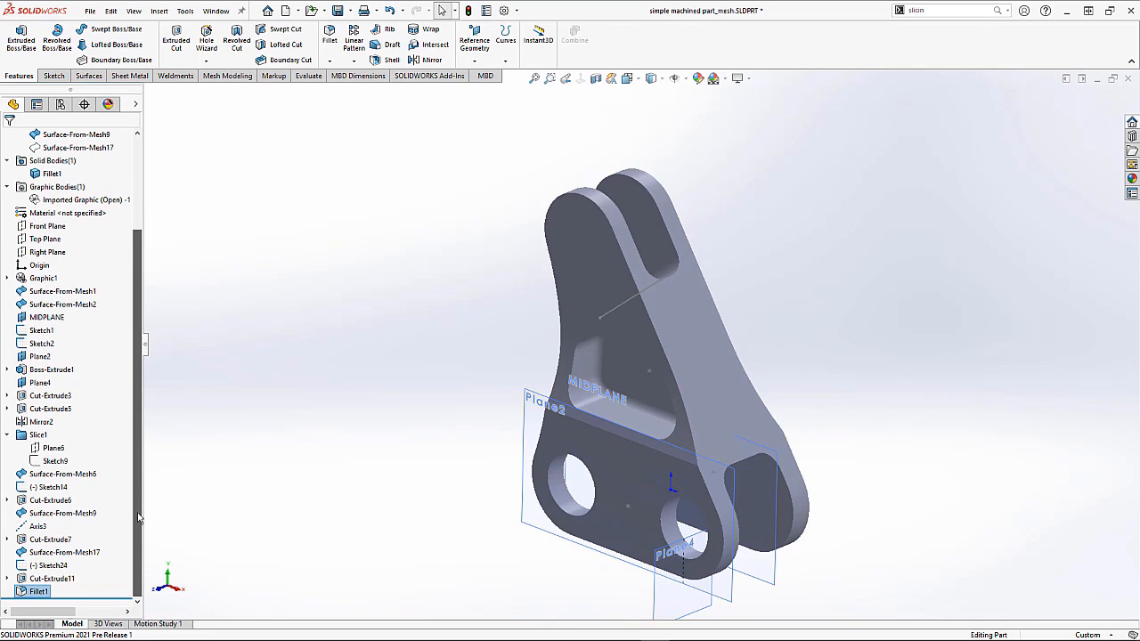
Step: Mirror Cut-Extrude11 and Fillet1 about MIDPLANE to create the pocket on the opposite side
left_click(47, 579)
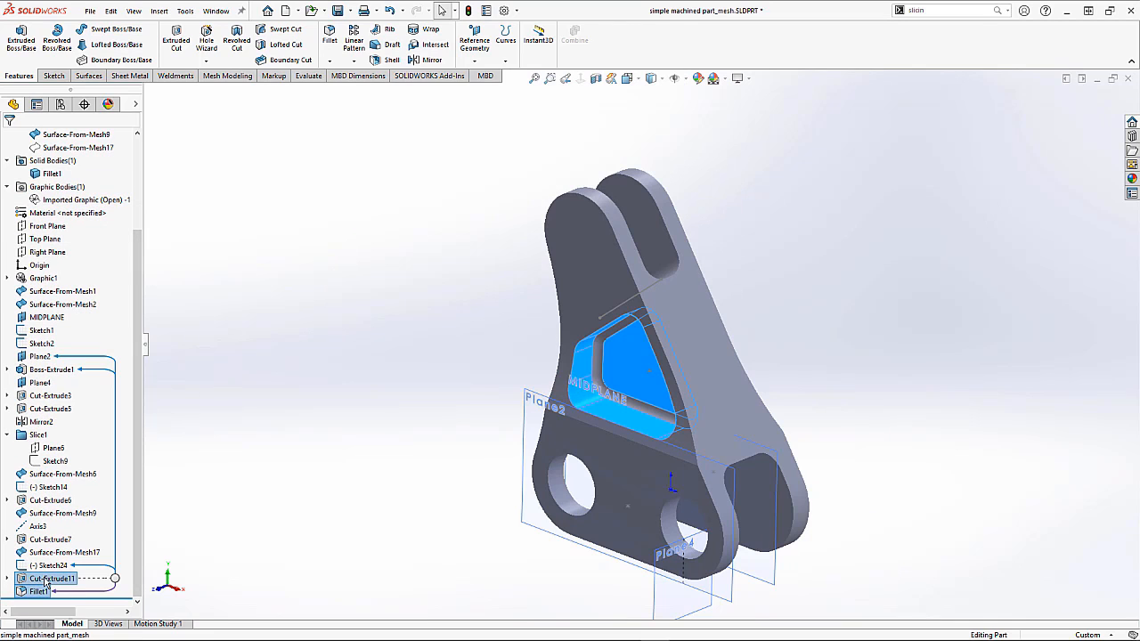
left_click(42, 319, "ctrl")
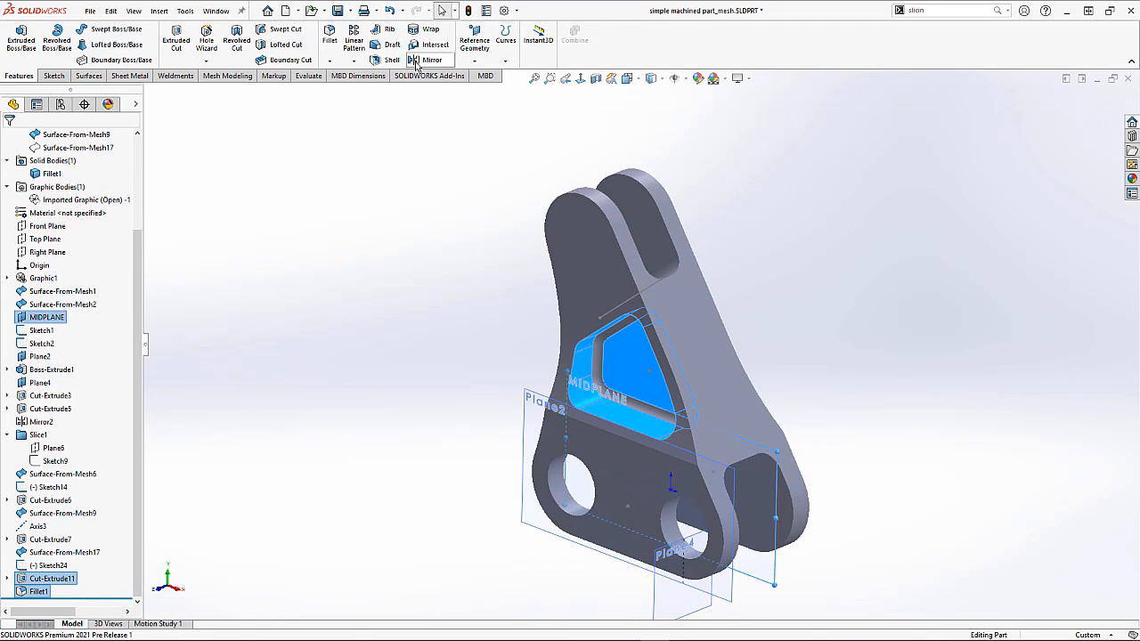
left_click(416, 62)
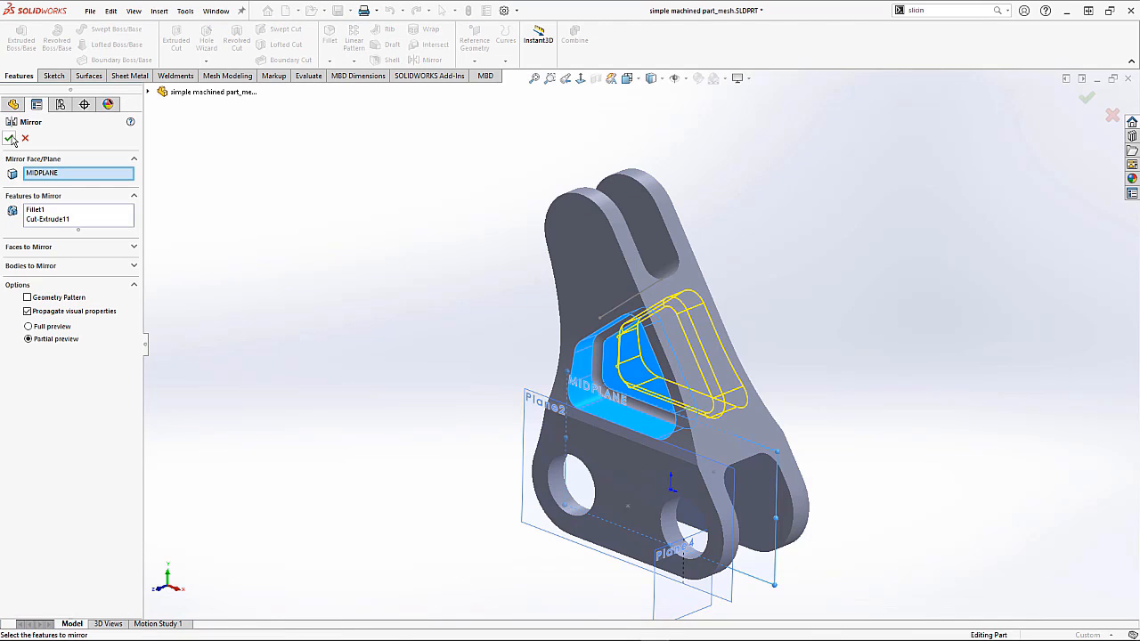
key("Return")
middle_click_drag(484, 300, 499, 275)
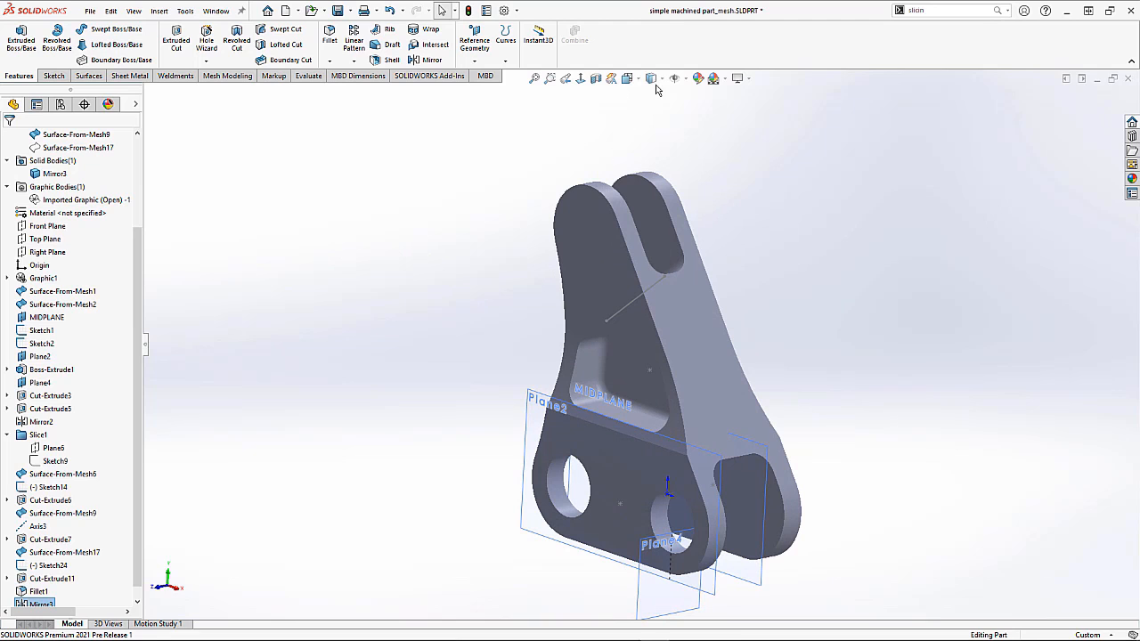
Step: Hide the leftover sketch line, Plane2 and MIDPLANE in the graphics area
middle_click_drag(731, 299, 856, 380)
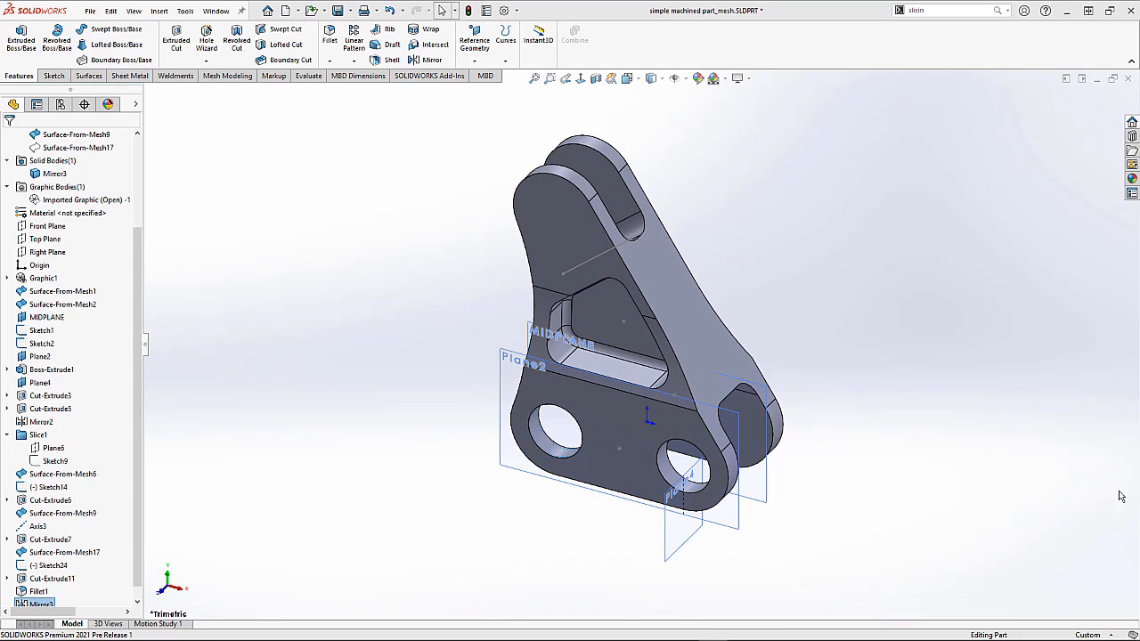
left_click(583, 265)
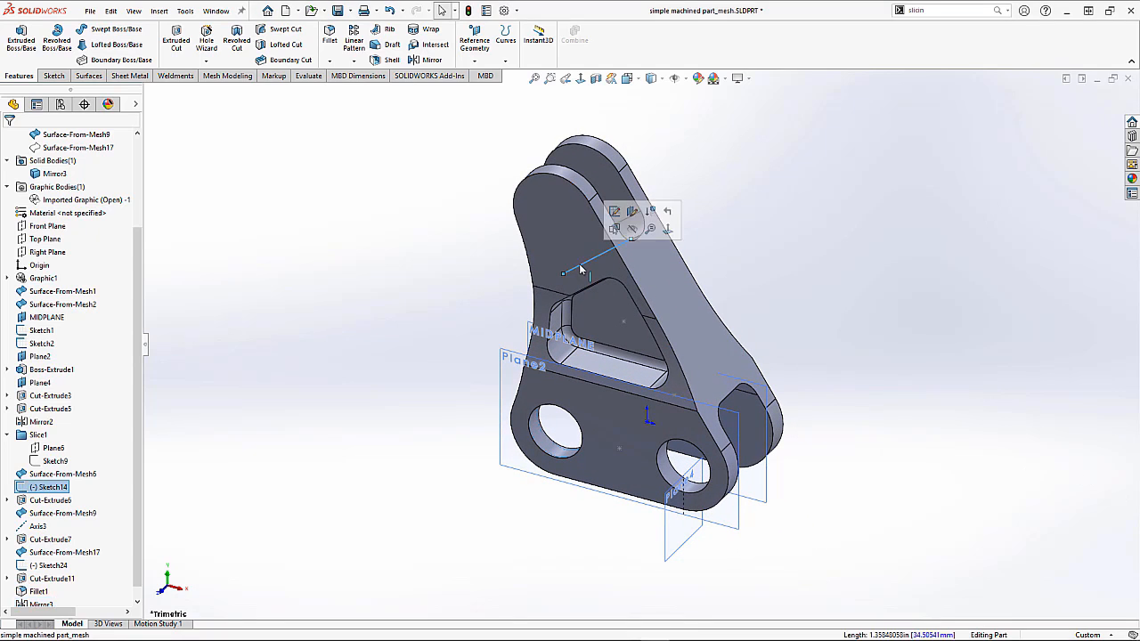
left_click(634, 231)
left_click(527, 356)
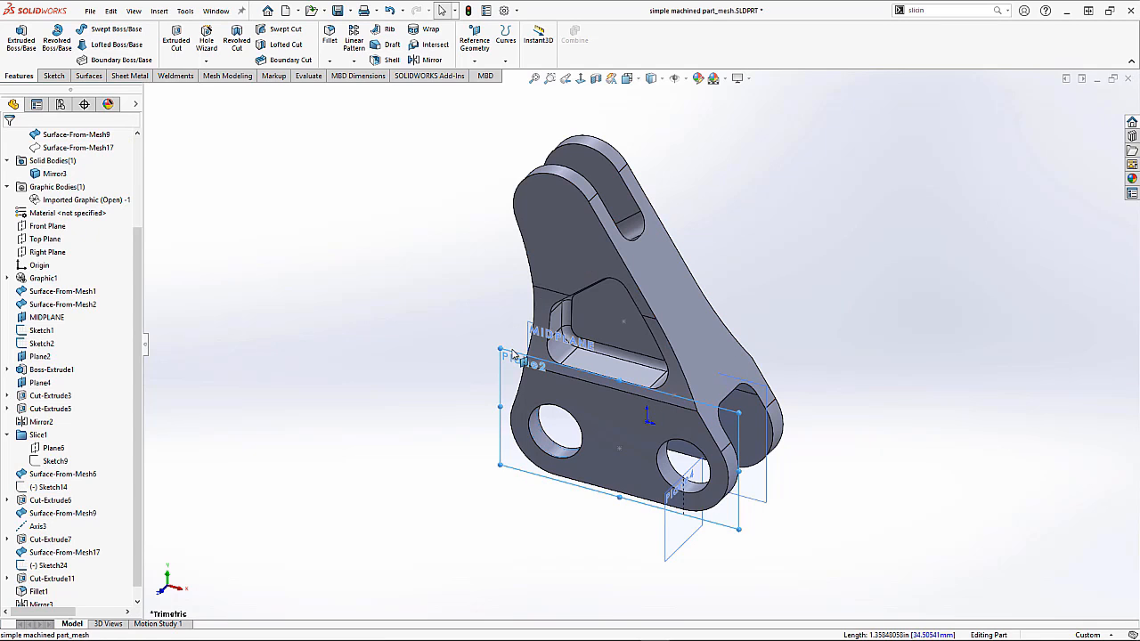
left_click(583, 317)
left_click(545, 330)
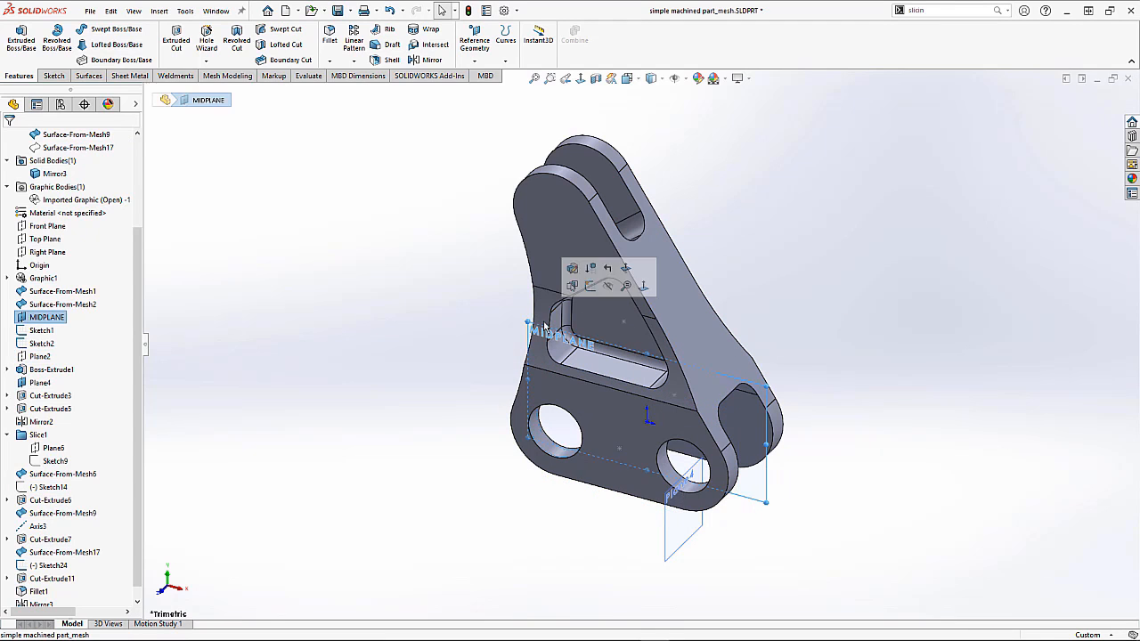
left_click(609, 287)
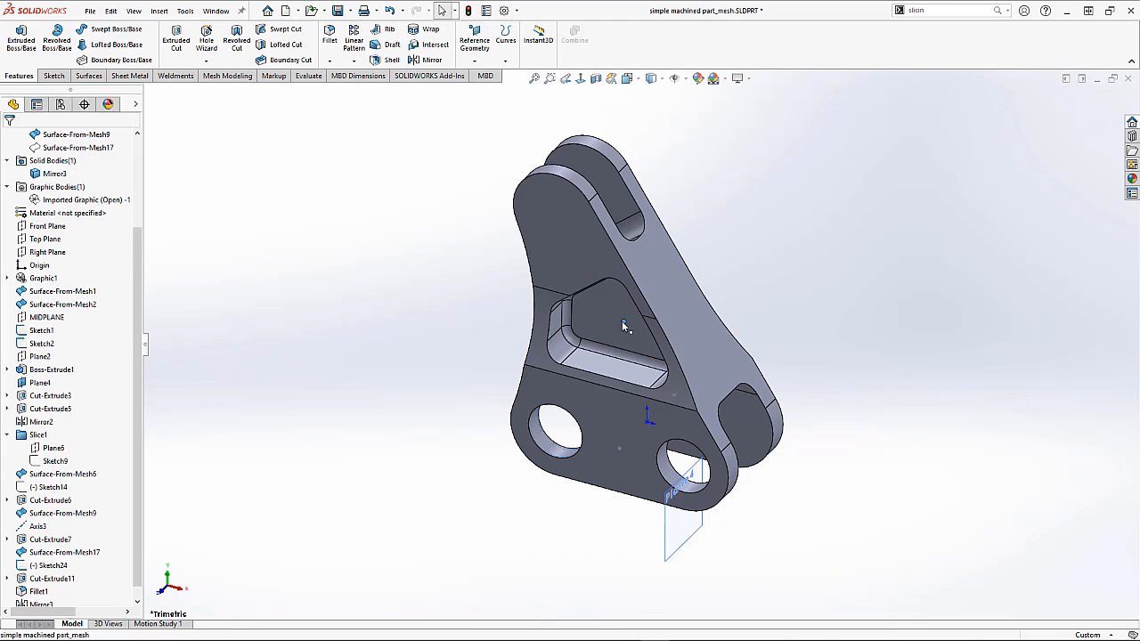
Step: Hide the remaining sketch points and the reference plane near the lower hole
left_click(624, 326)
left_click(676, 287)
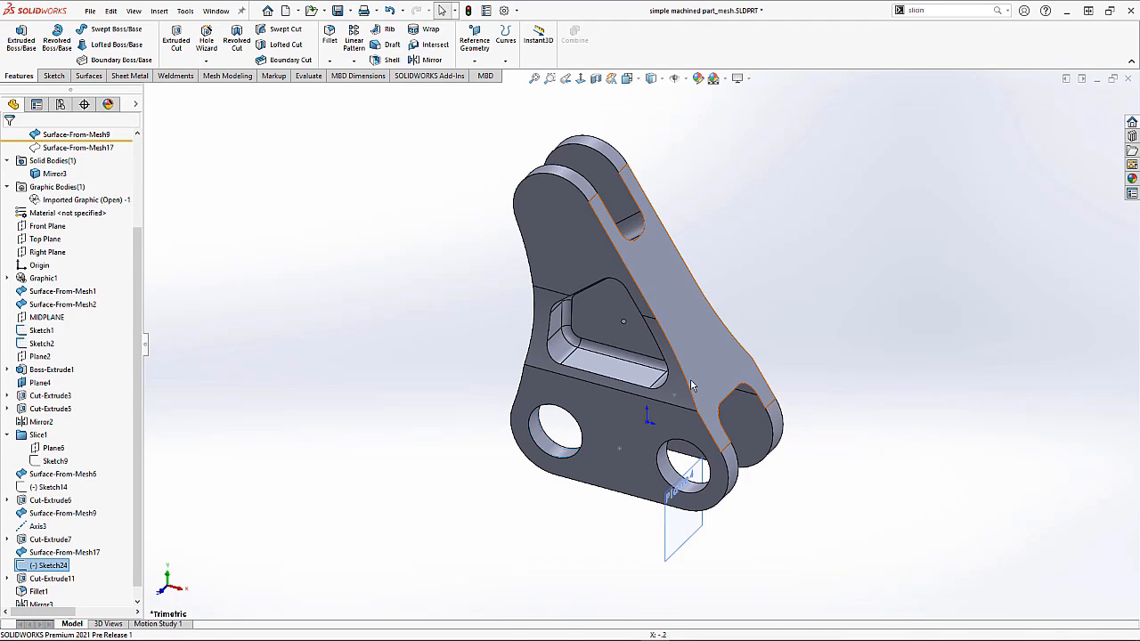
left_click(690, 476)
left_click(762, 443)
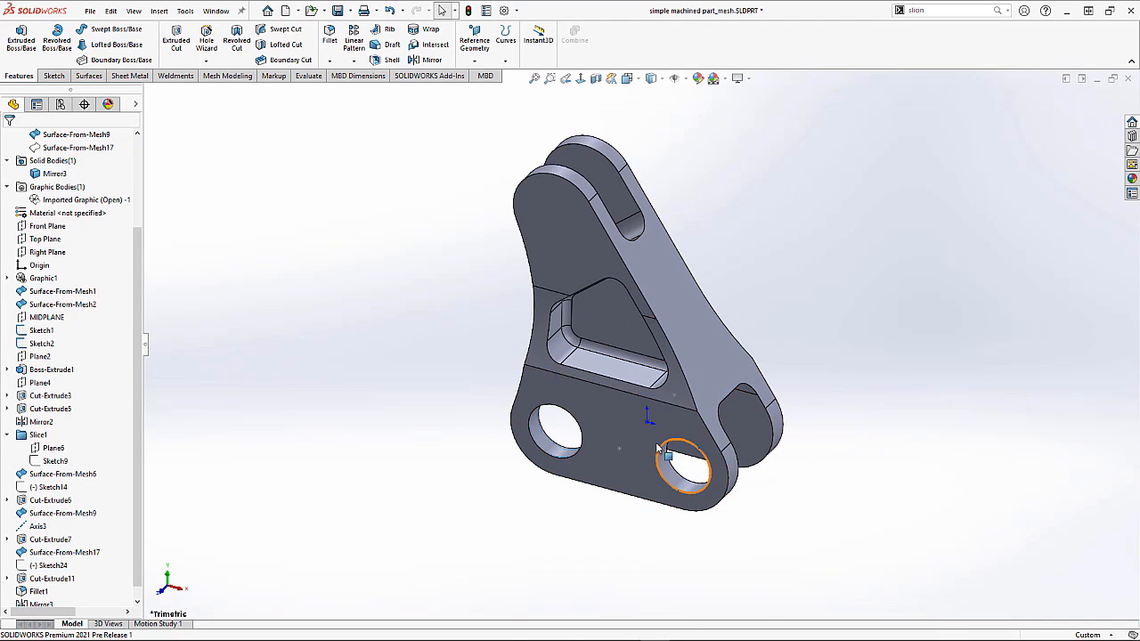
left_click(620, 449)
left_click(669, 410)
left_click(356, 308)
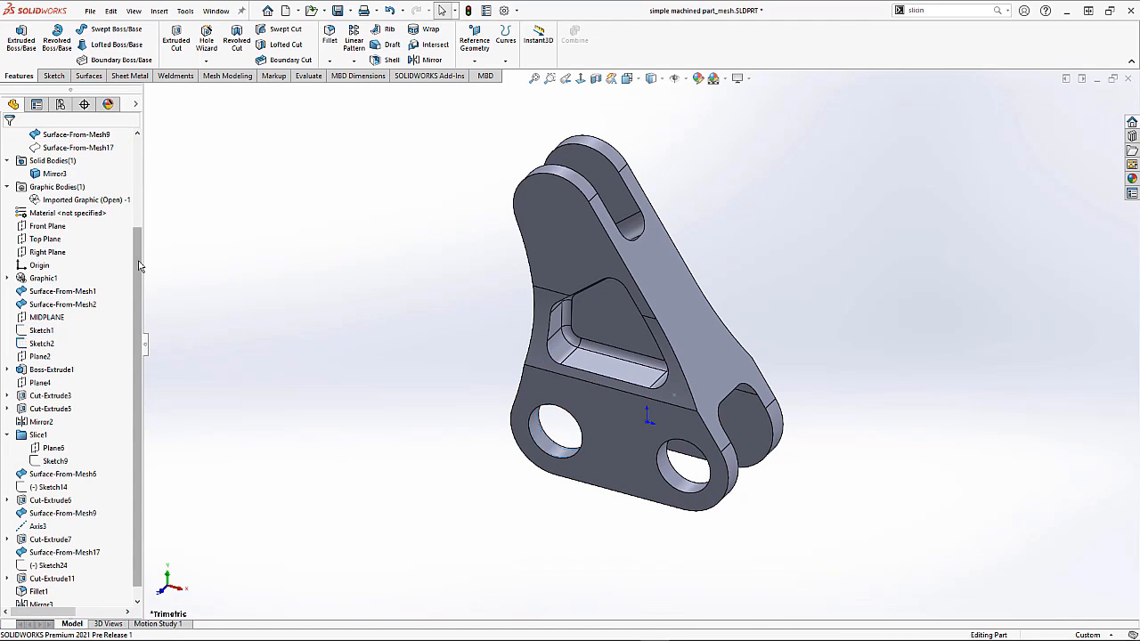
Step: Hide the Surface-From-Mesh9 surface body
scroll(123, 219, "up", 3)
scroll(123, 219, "up", 4)
left_click(75, 252)
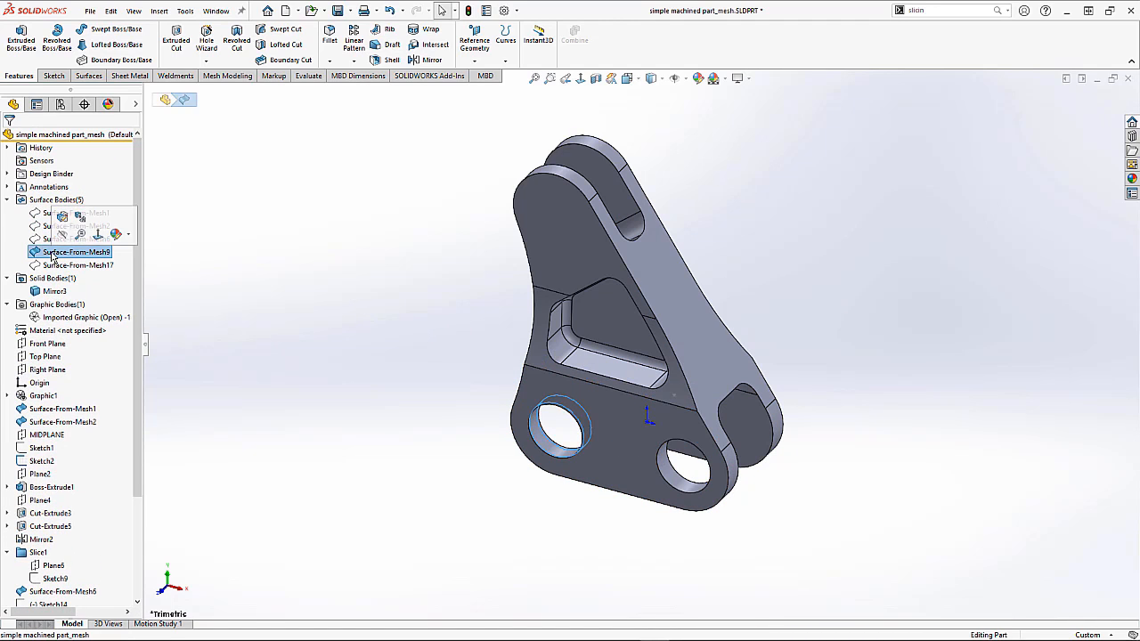
left_click(63, 234)
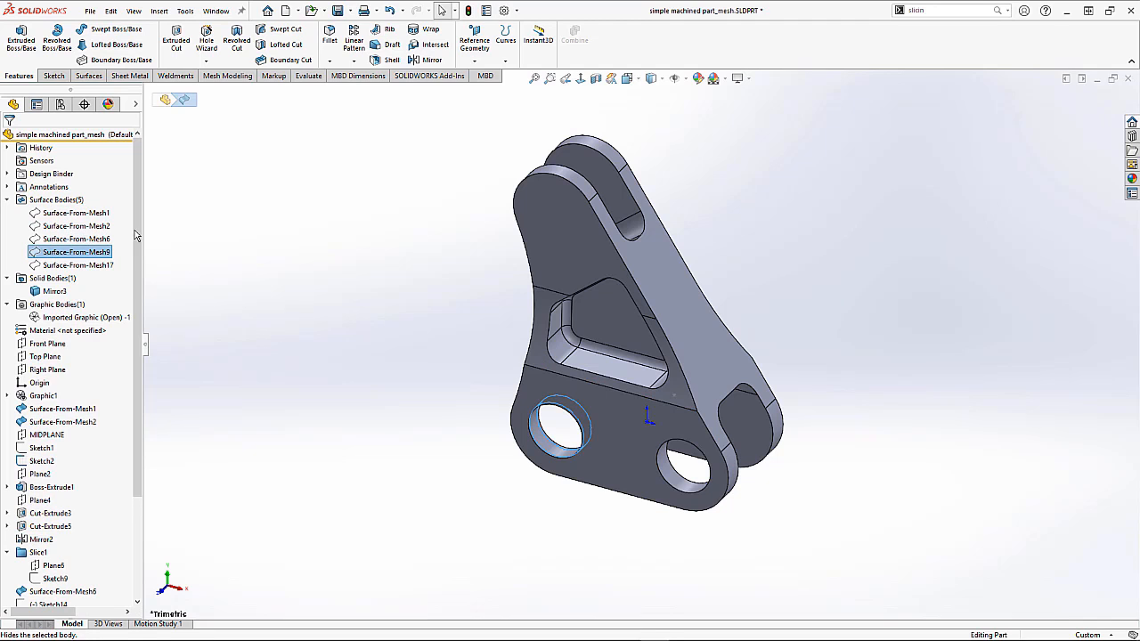
left_click(202, 239)
Step: Show the imported mesh graphic body again
right_click(76, 322)
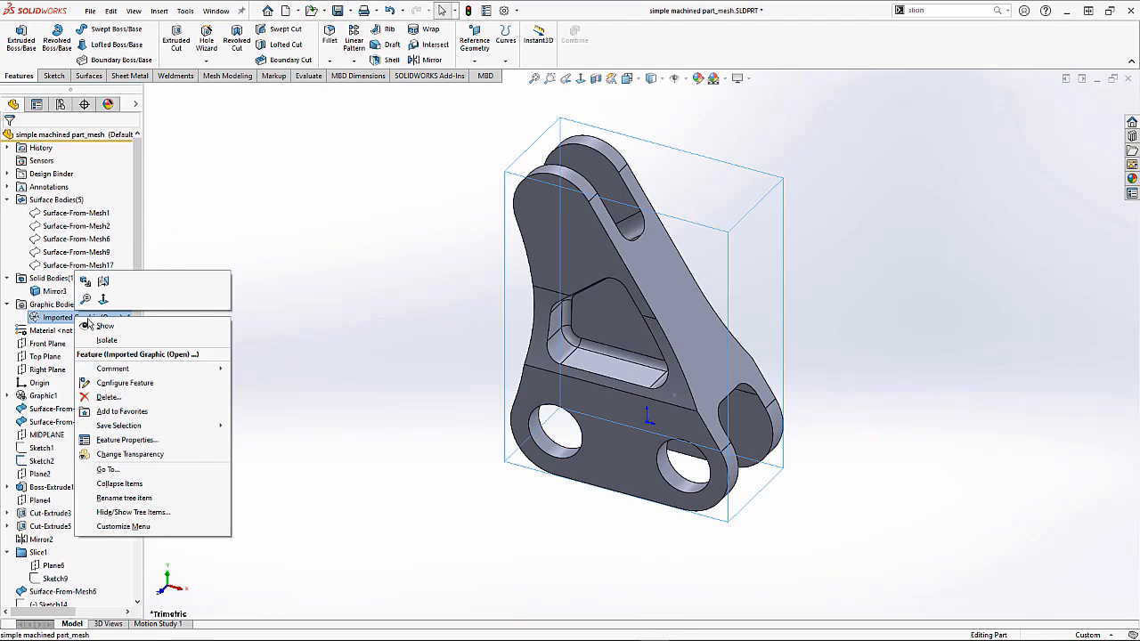
left_click(98, 329)
scroll(621, 327, "down", 10)
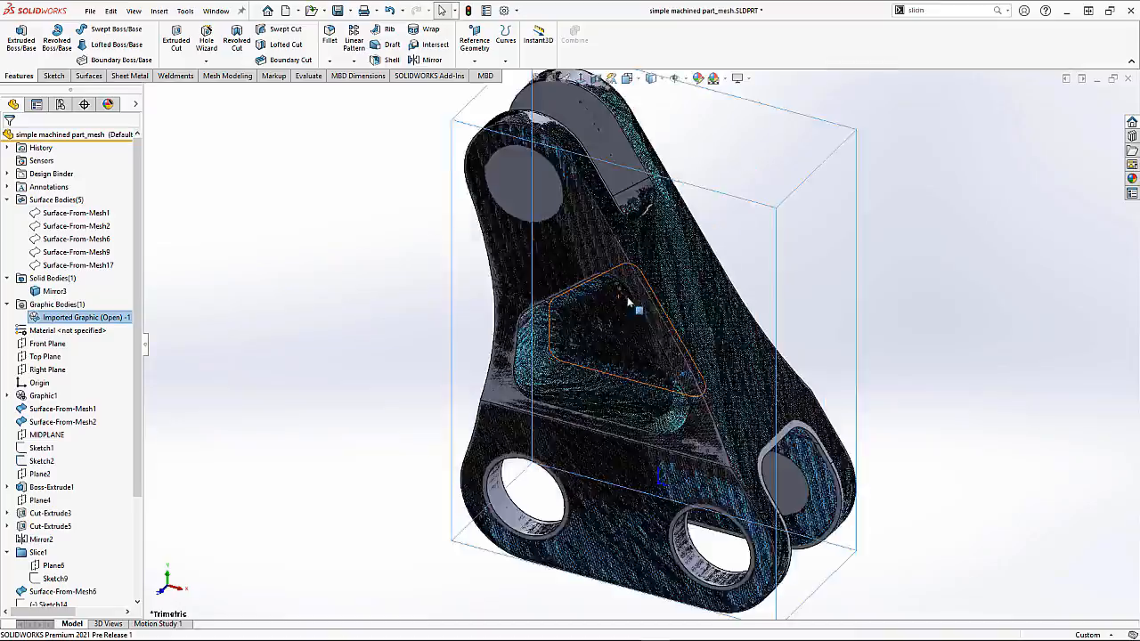
middle_click_drag(558, 323, 659, 289)
scroll(658, 288, "up", 3)
left_click(297, 252)
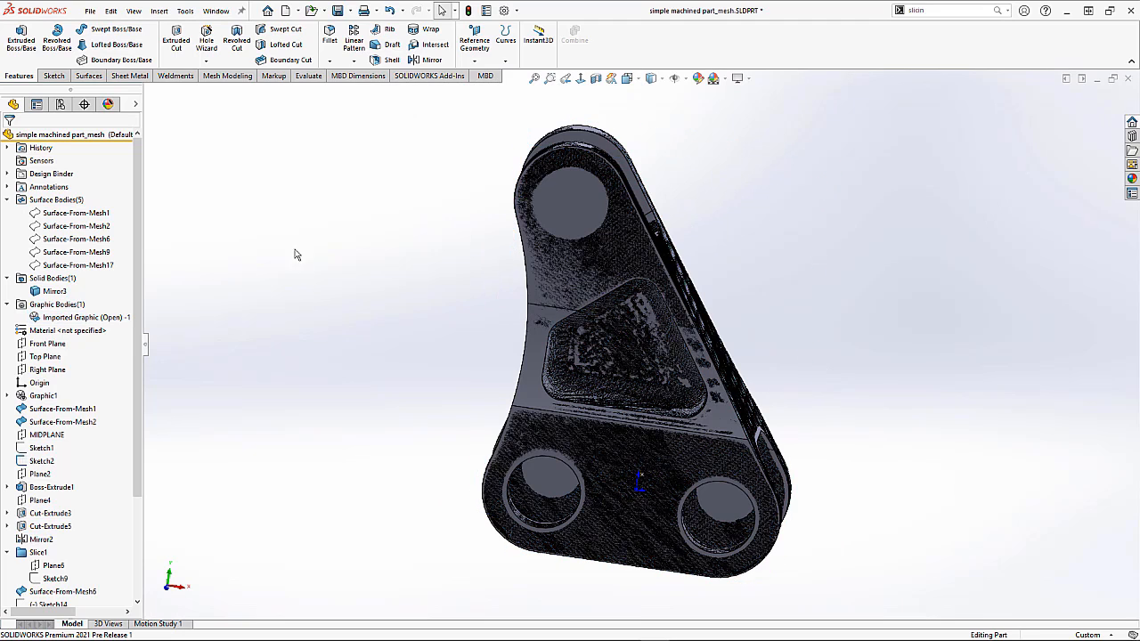
Step: Start Body Compare with the imported graphic as source body and the Mirror3 solid as compare body
left_click(228, 76)
left_click(175, 40)
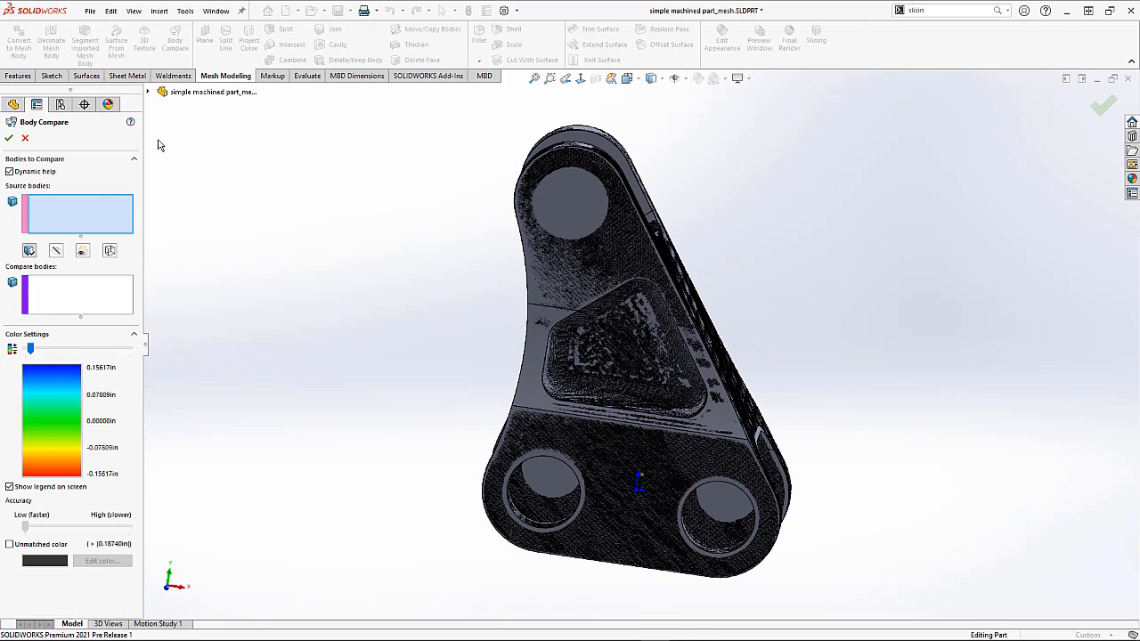
left_click(149, 93)
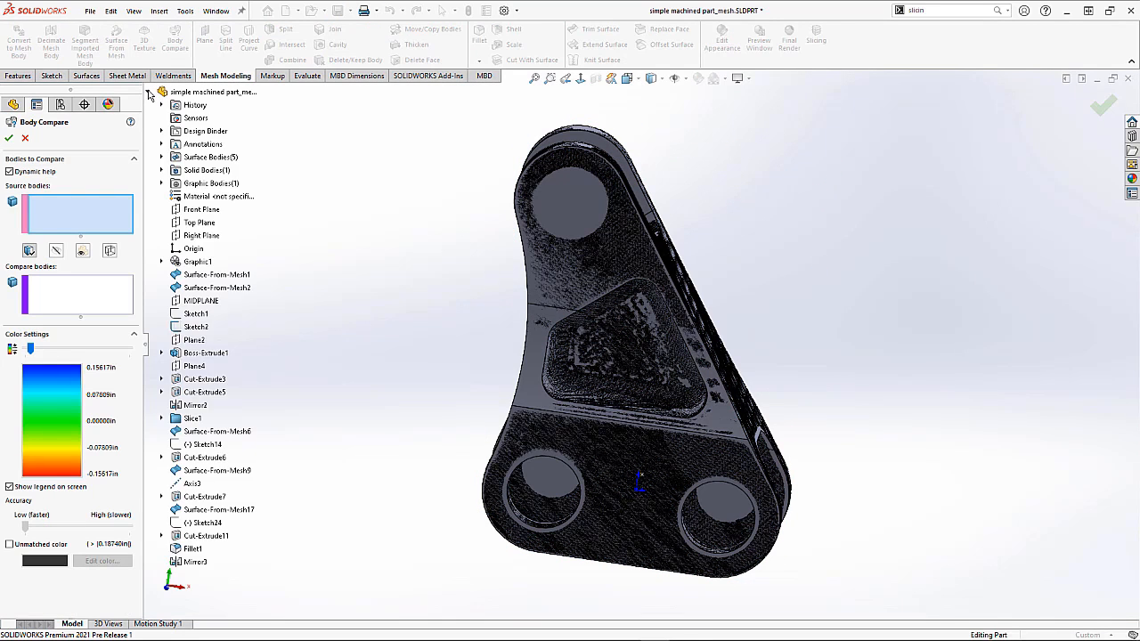
left_click(161, 184)
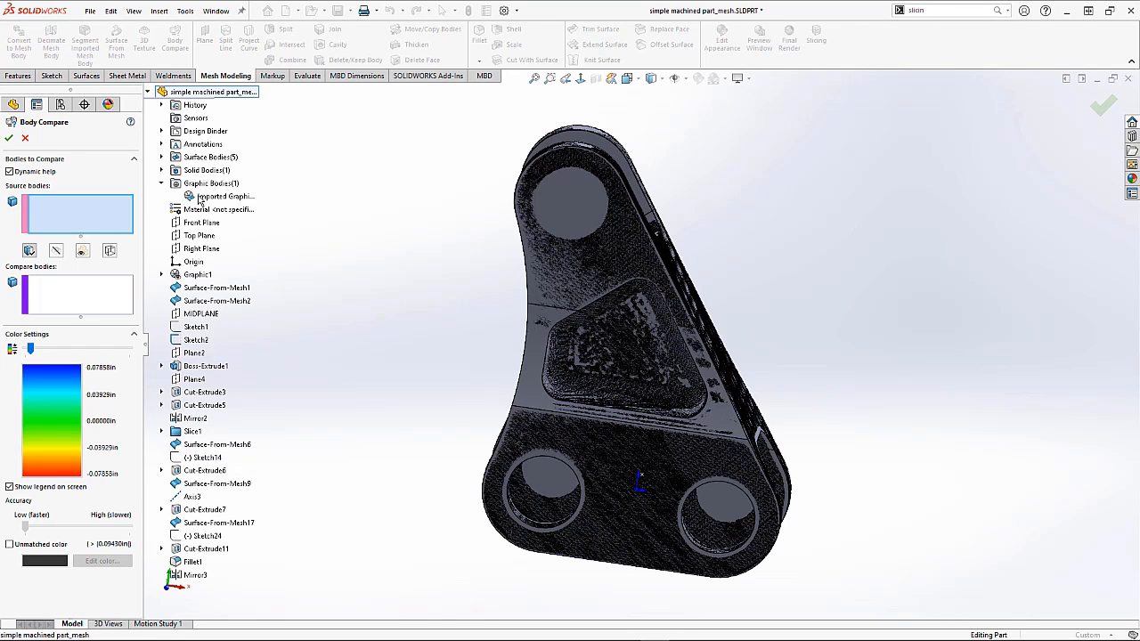
left_click(200, 198)
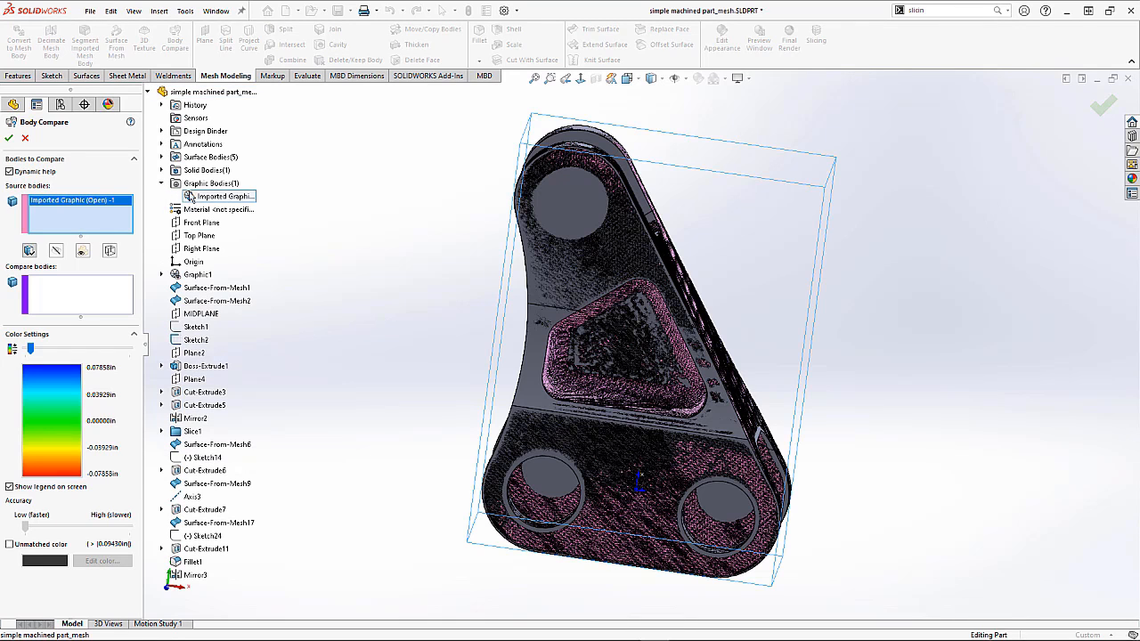
left_click(71, 304)
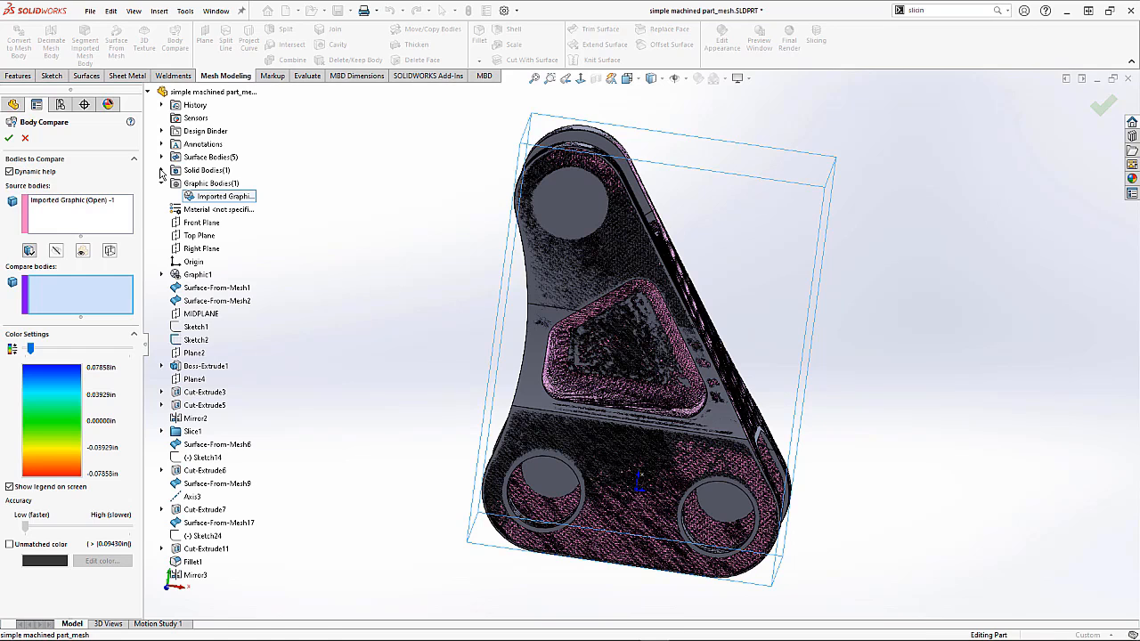
left_click(161, 170)
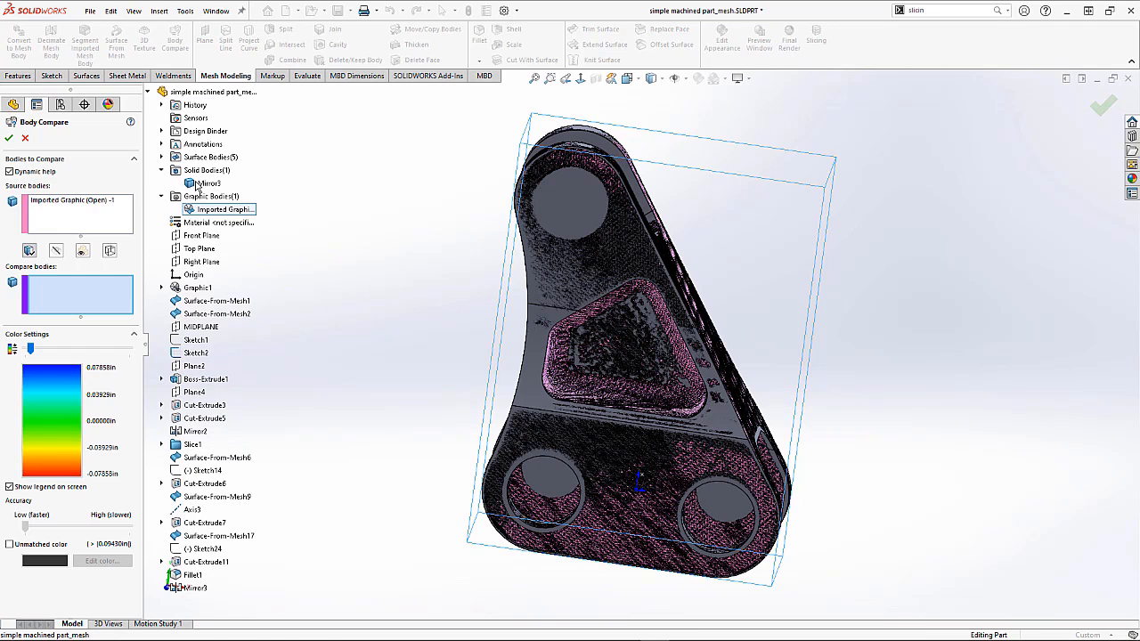
left_click(202, 183)
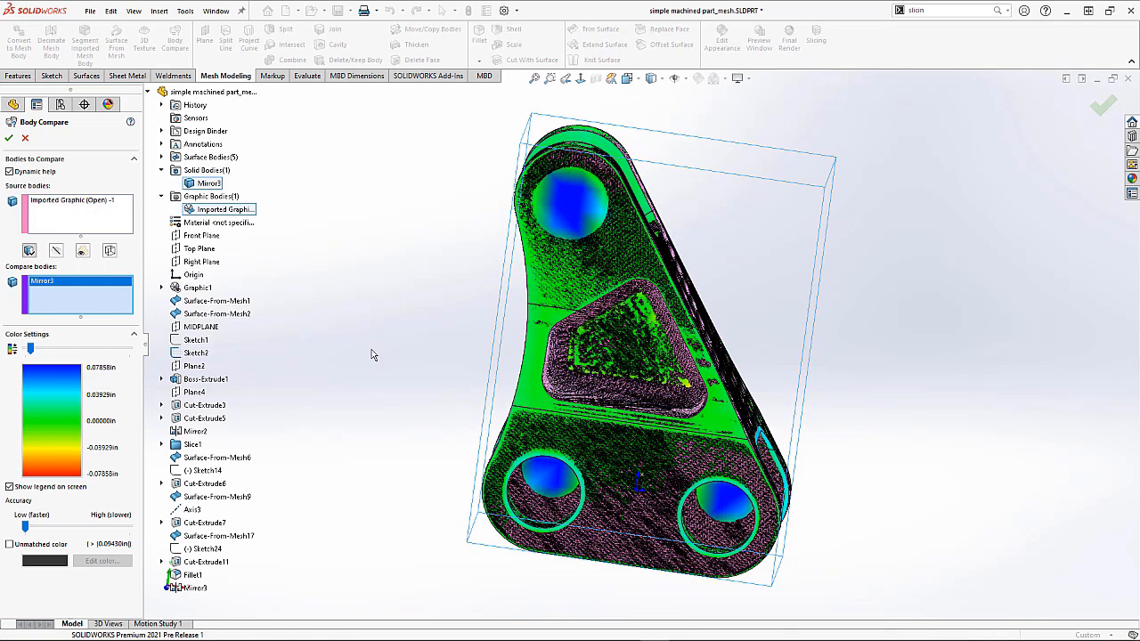
Step: Switch the display style to Shaded and inspect the deviation colour map around the part
middle_click_drag(537, 340, 749, 404)
scroll(747, 430, "down", 1)
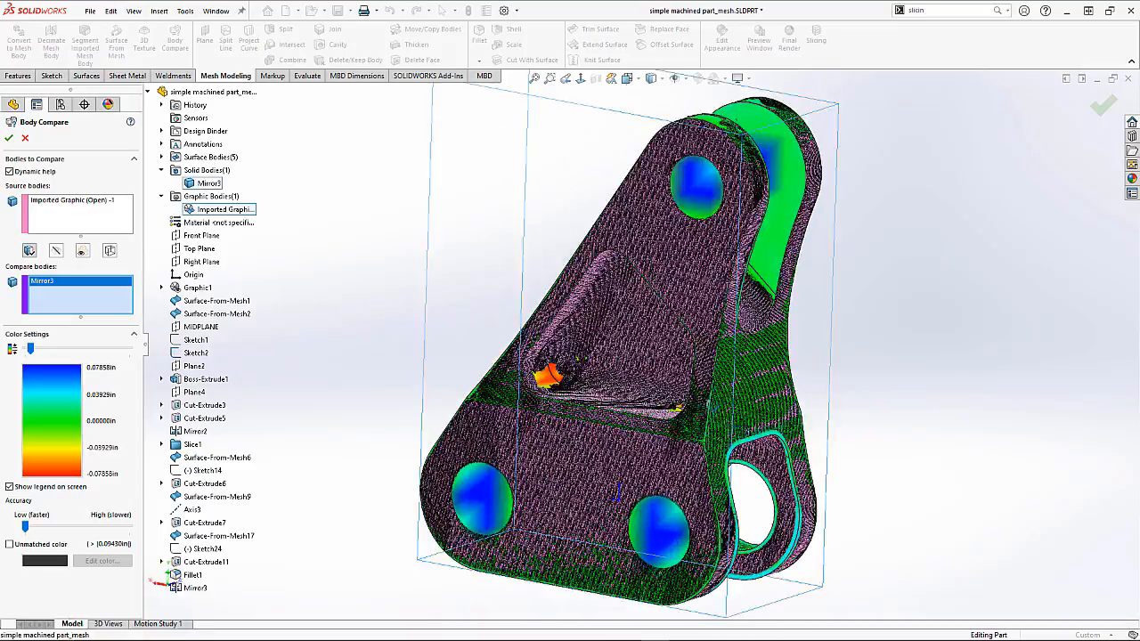
scroll(817, 462, "down", 5)
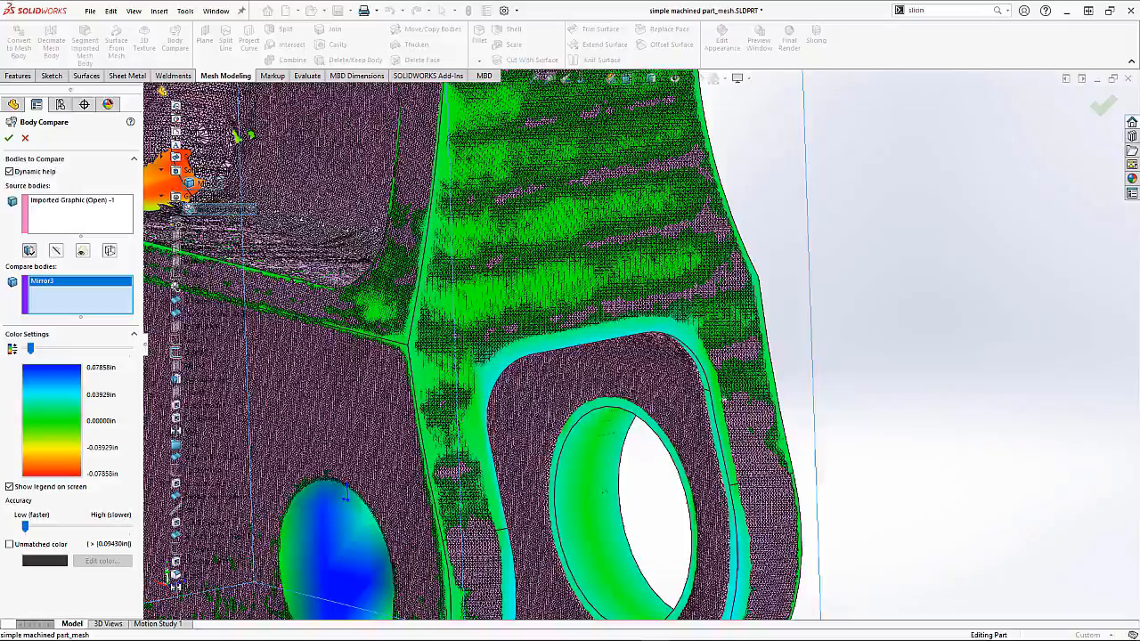
scroll(729, 440, "up", 6)
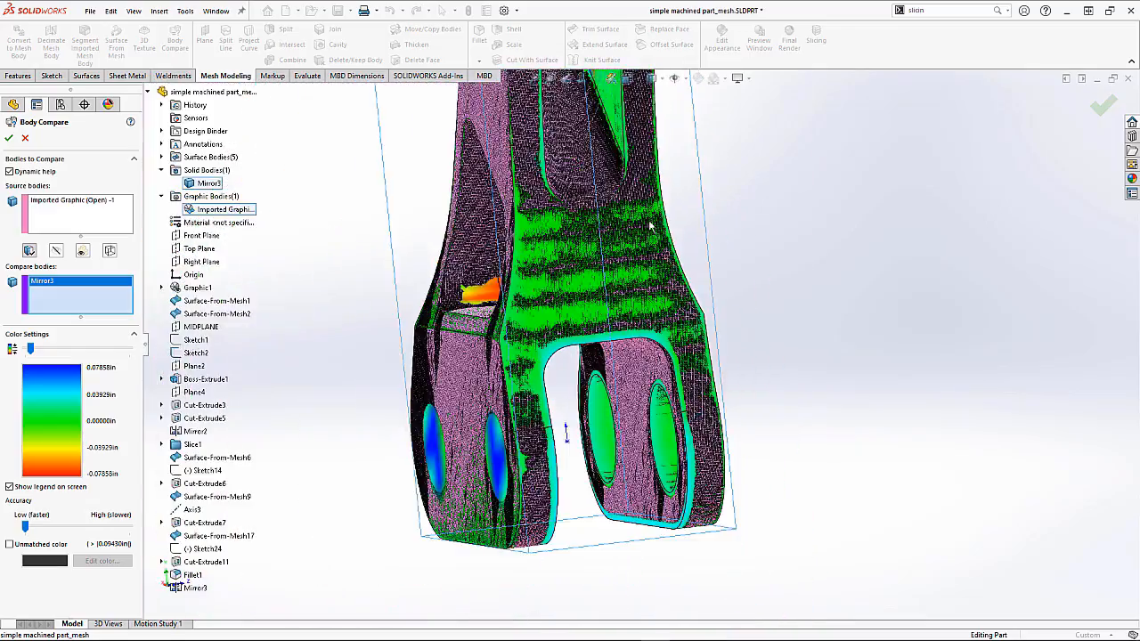
scroll(650, 226, "up", 4)
middle_click_drag(651, 227, 672, 166)
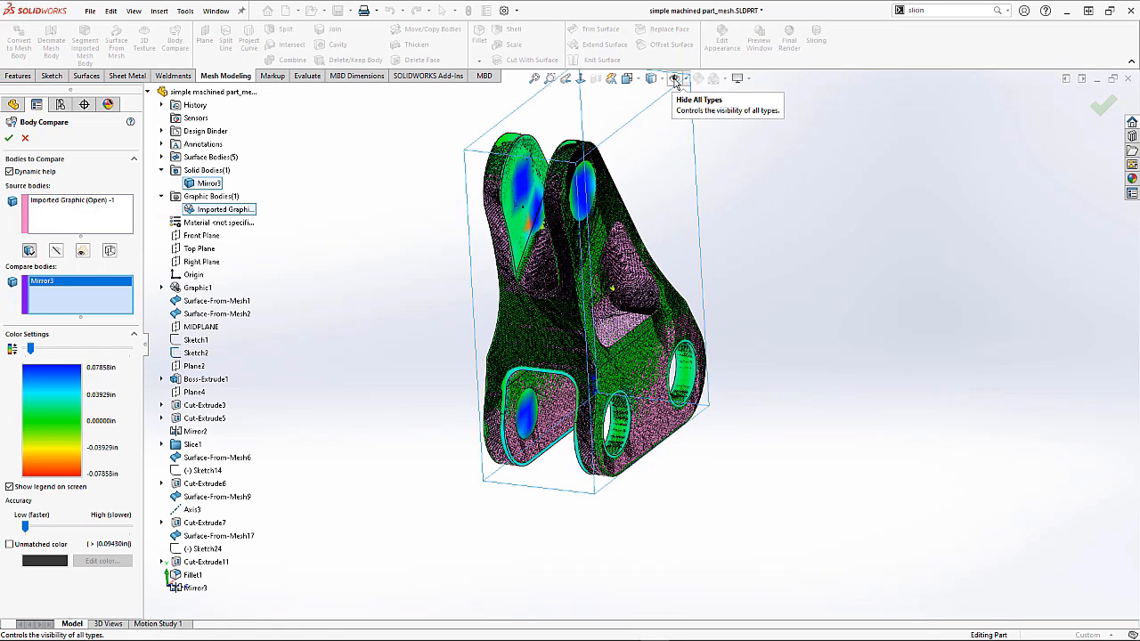
left_click(661, 80)
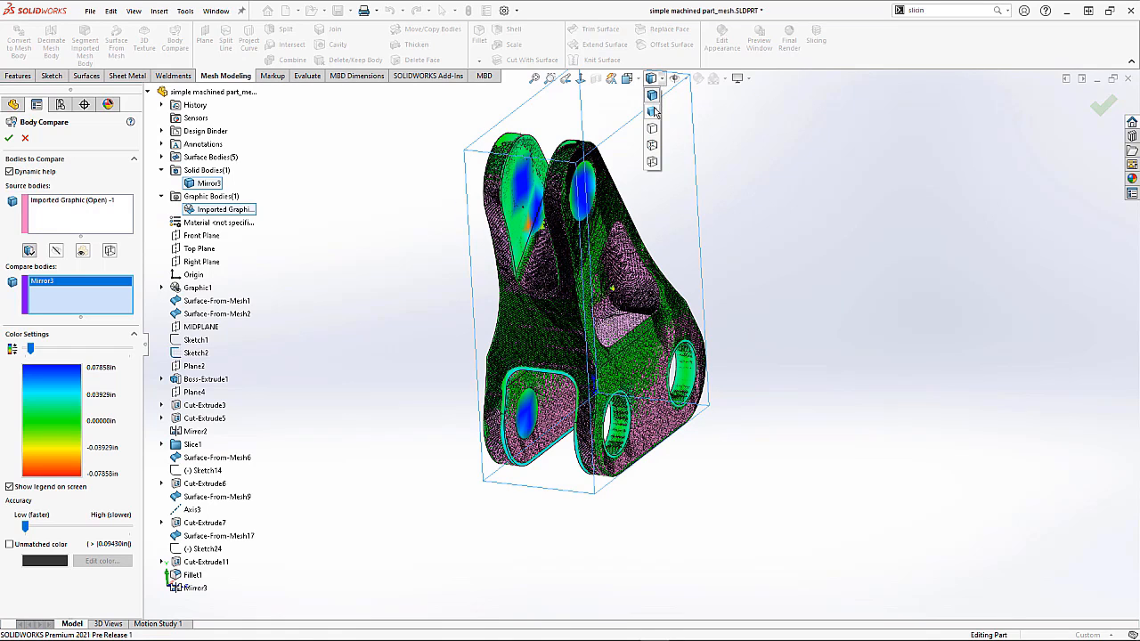
left_click(653, 111)
middle_click_drag(659, 237, 667, 208)
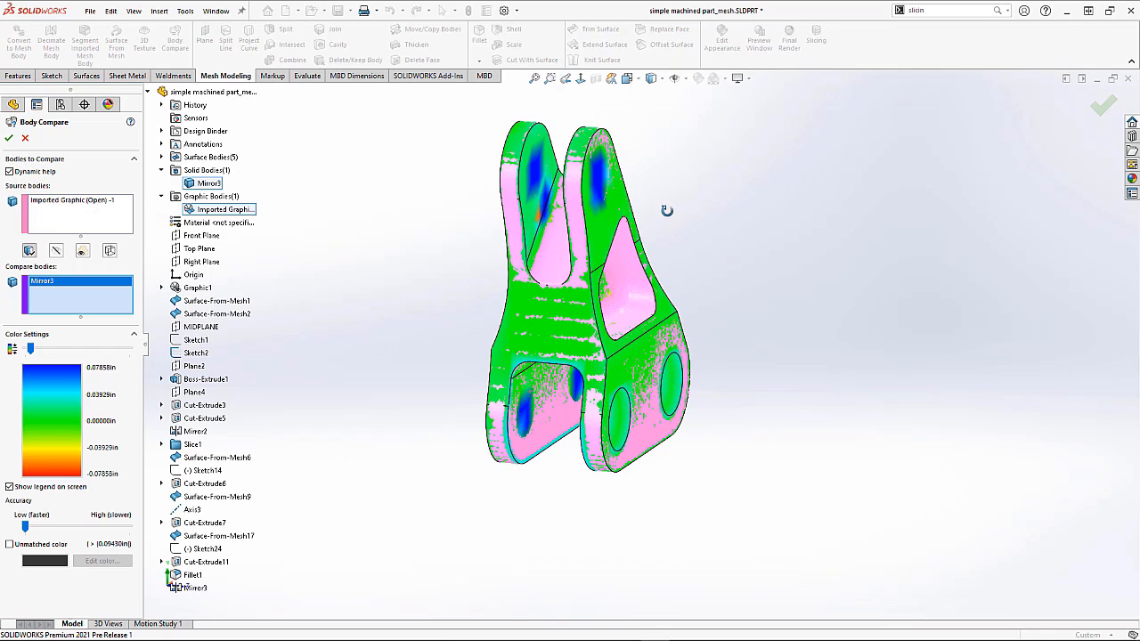
Step: Lower the legend threshold to 0.04837 in, accept the Body Compare and return to the isometric view
left_click(26, 350)
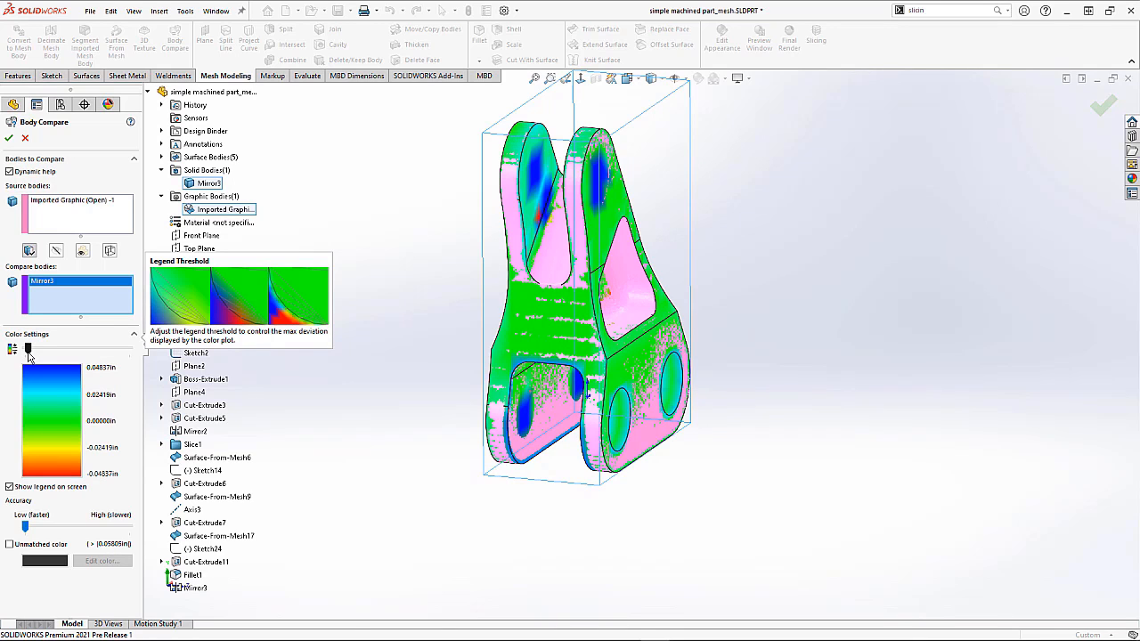
middle_click_drag(328, 376, 305, 381)
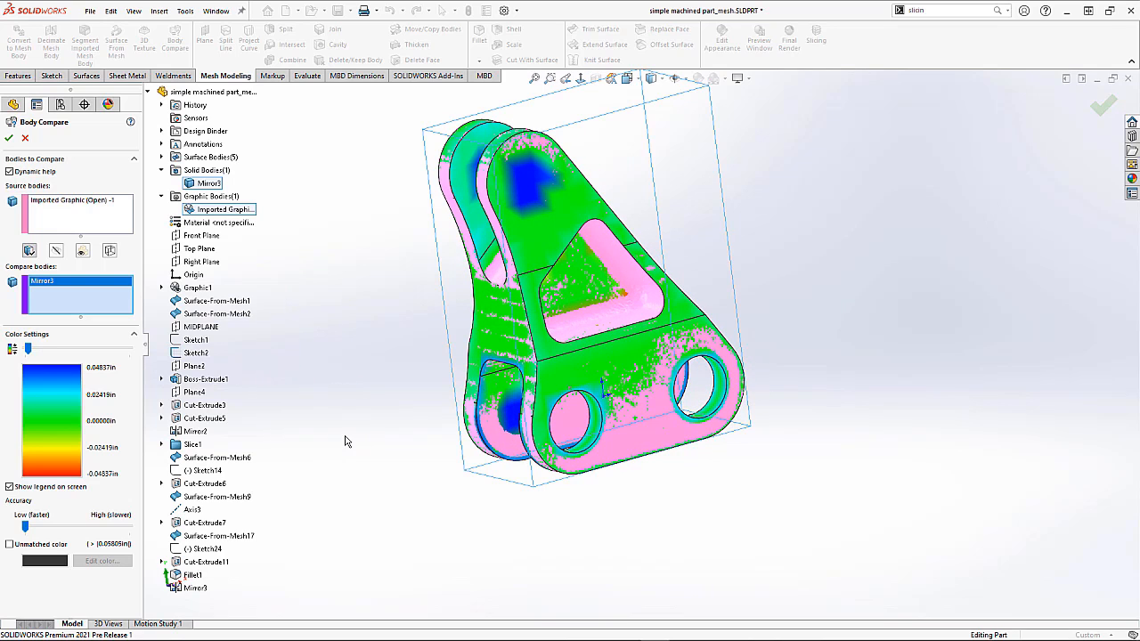
left_click(6, 139)
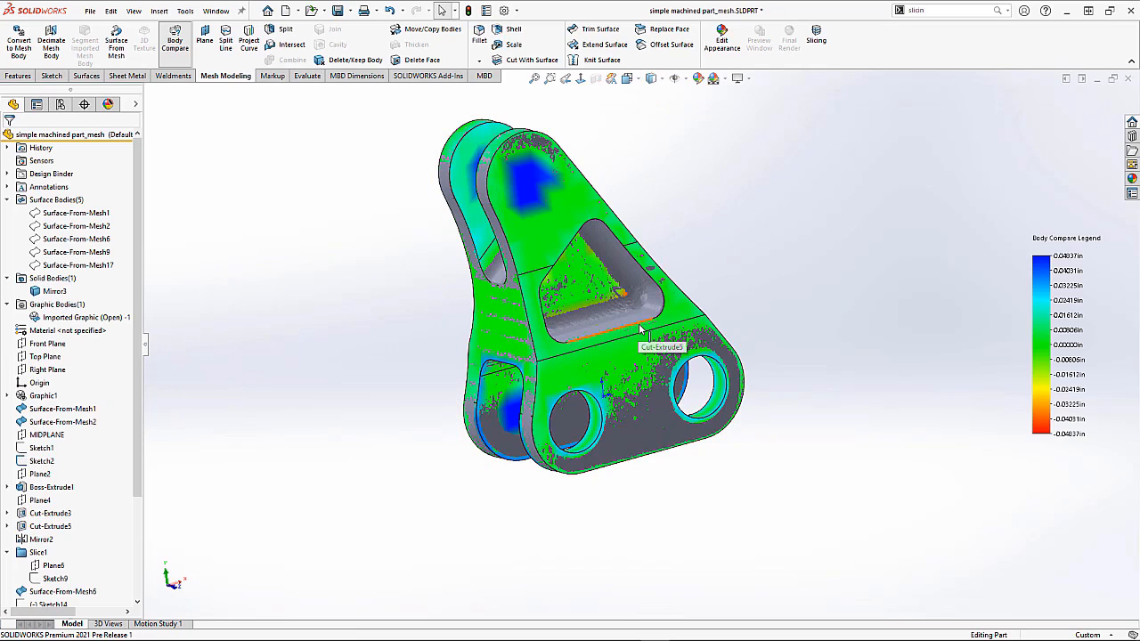
key("ctrl+7")
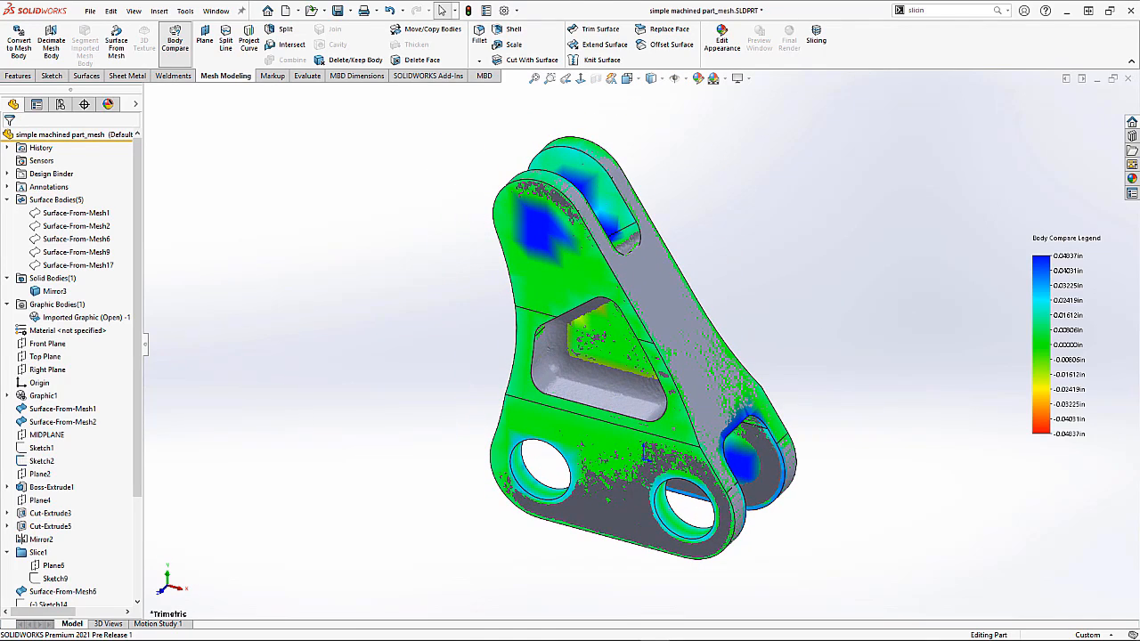